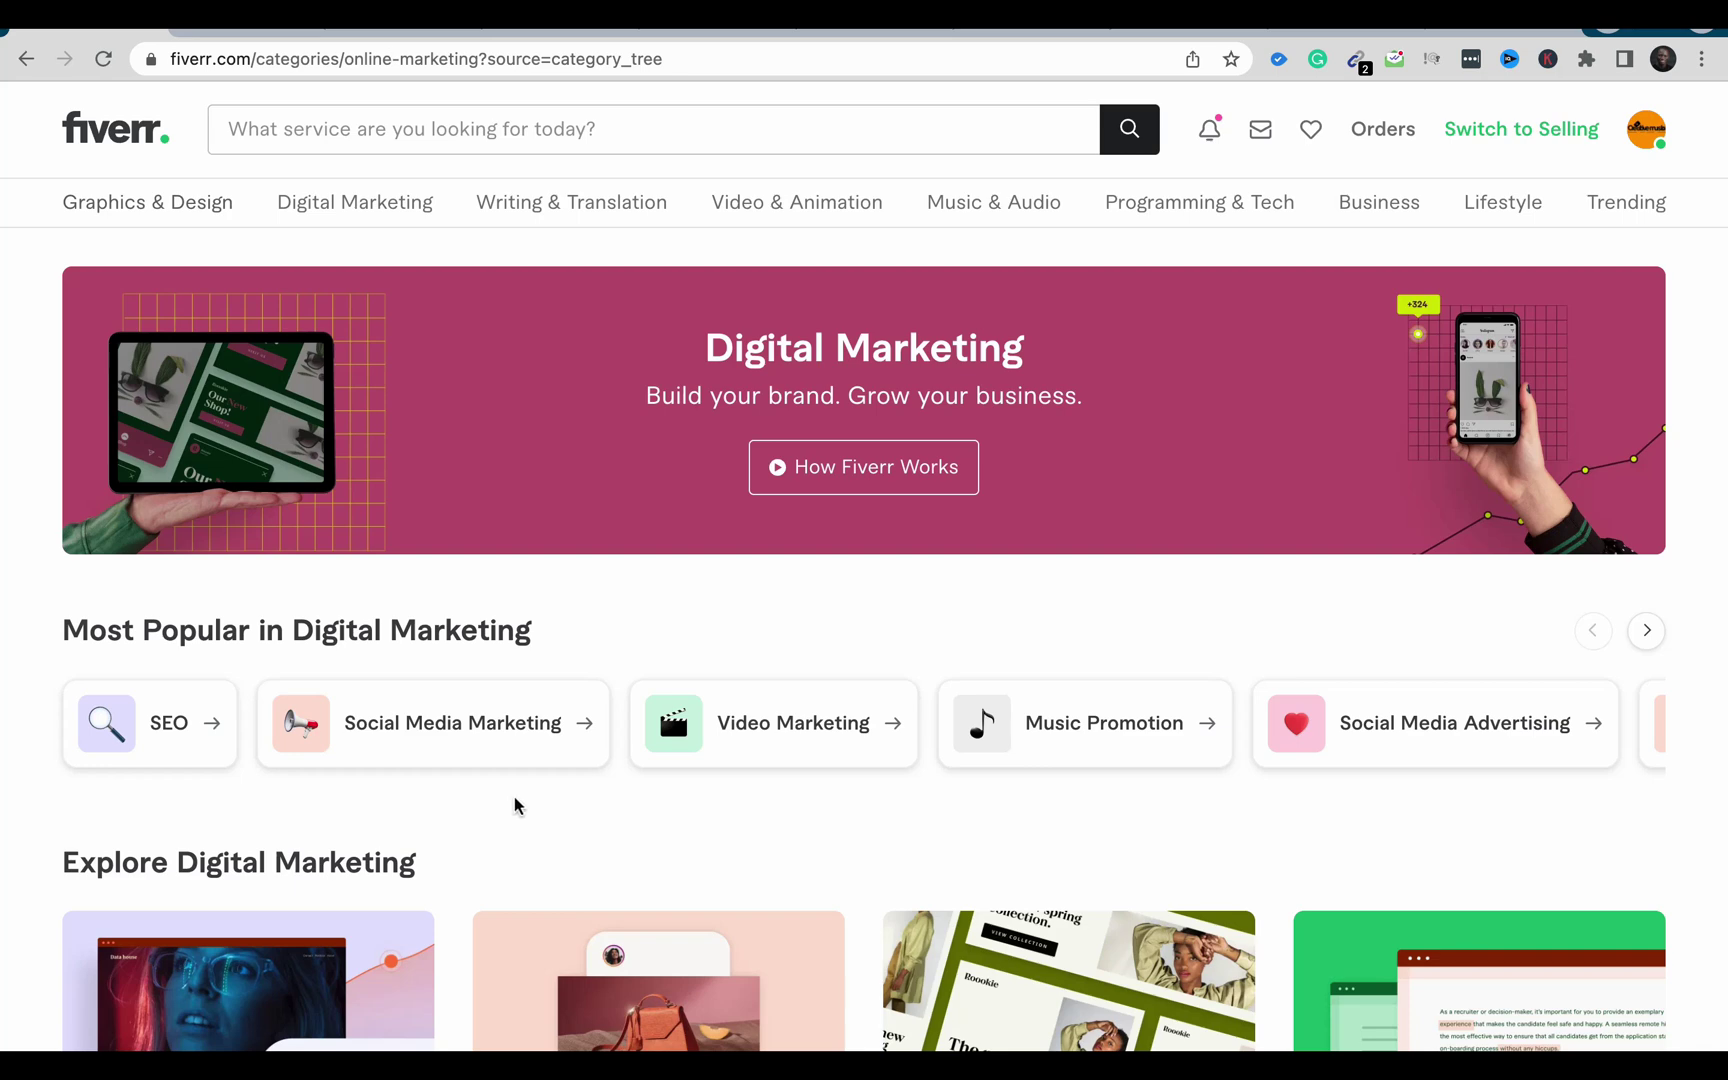
# Search for services using the recent search "youtube manager".
pyautogui.scroll(-4, 514, 797)
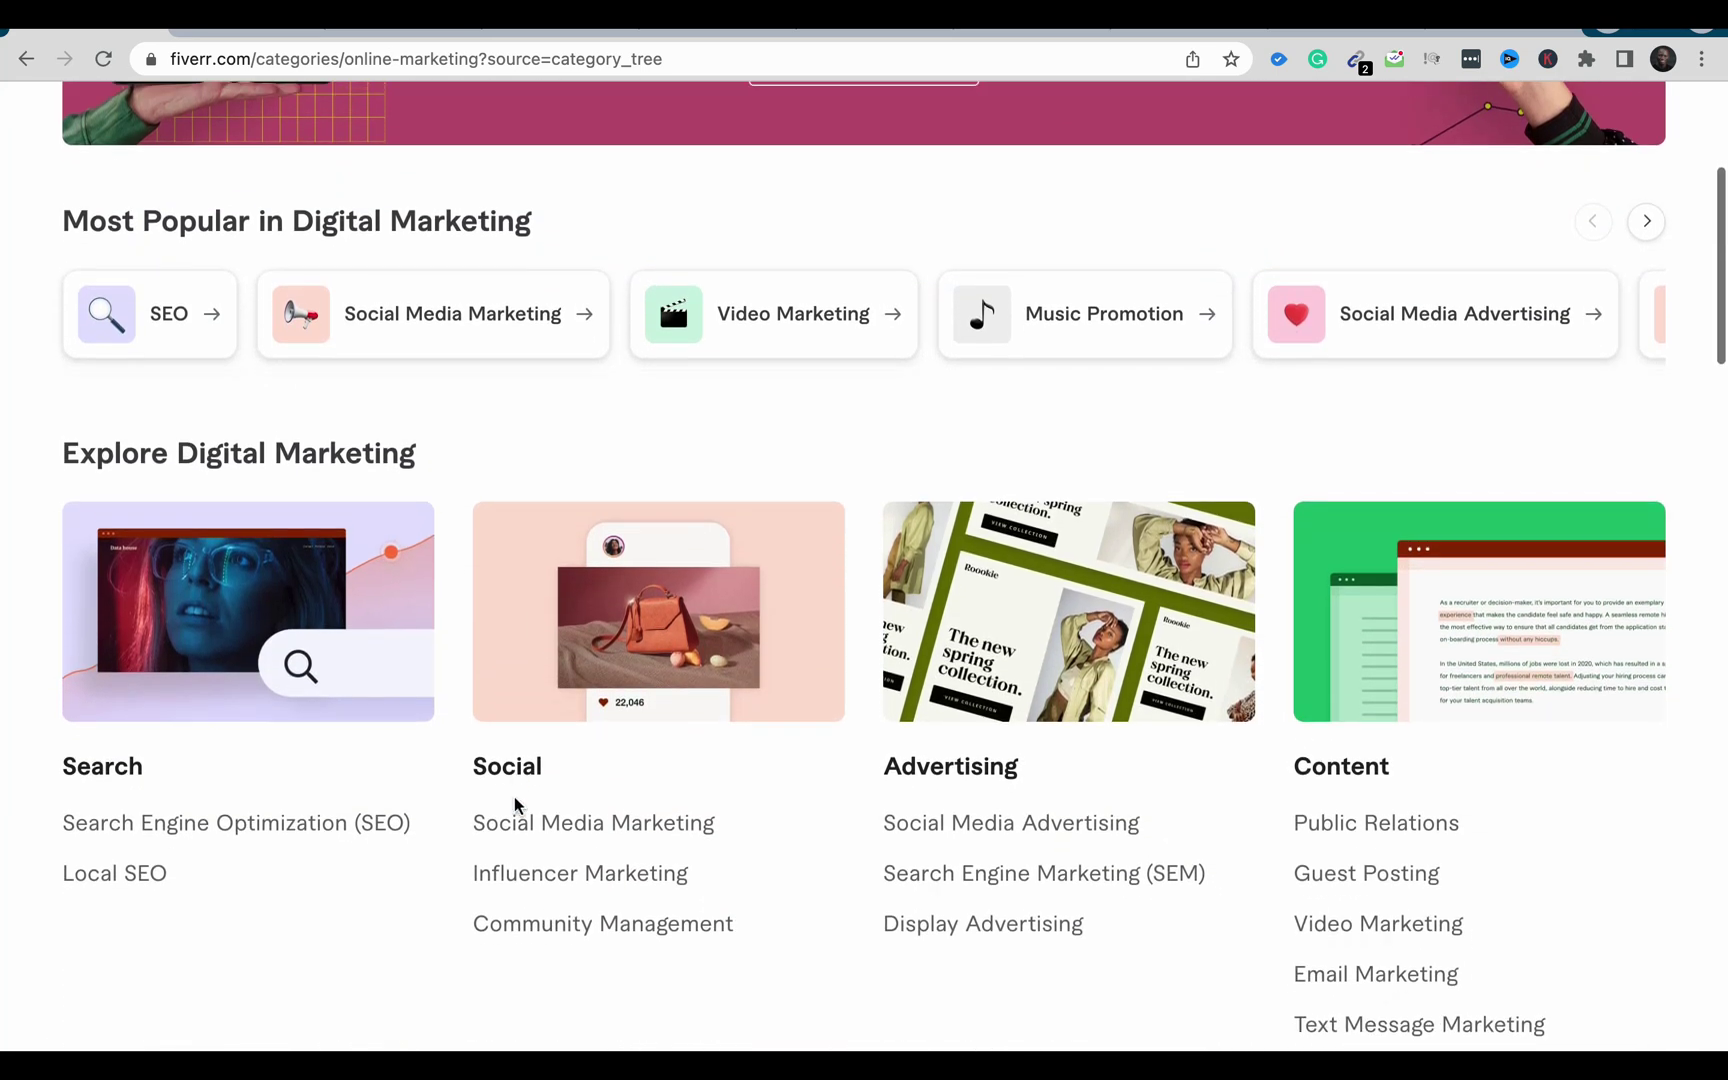
pyautogui.scroll(2, 515, 806)
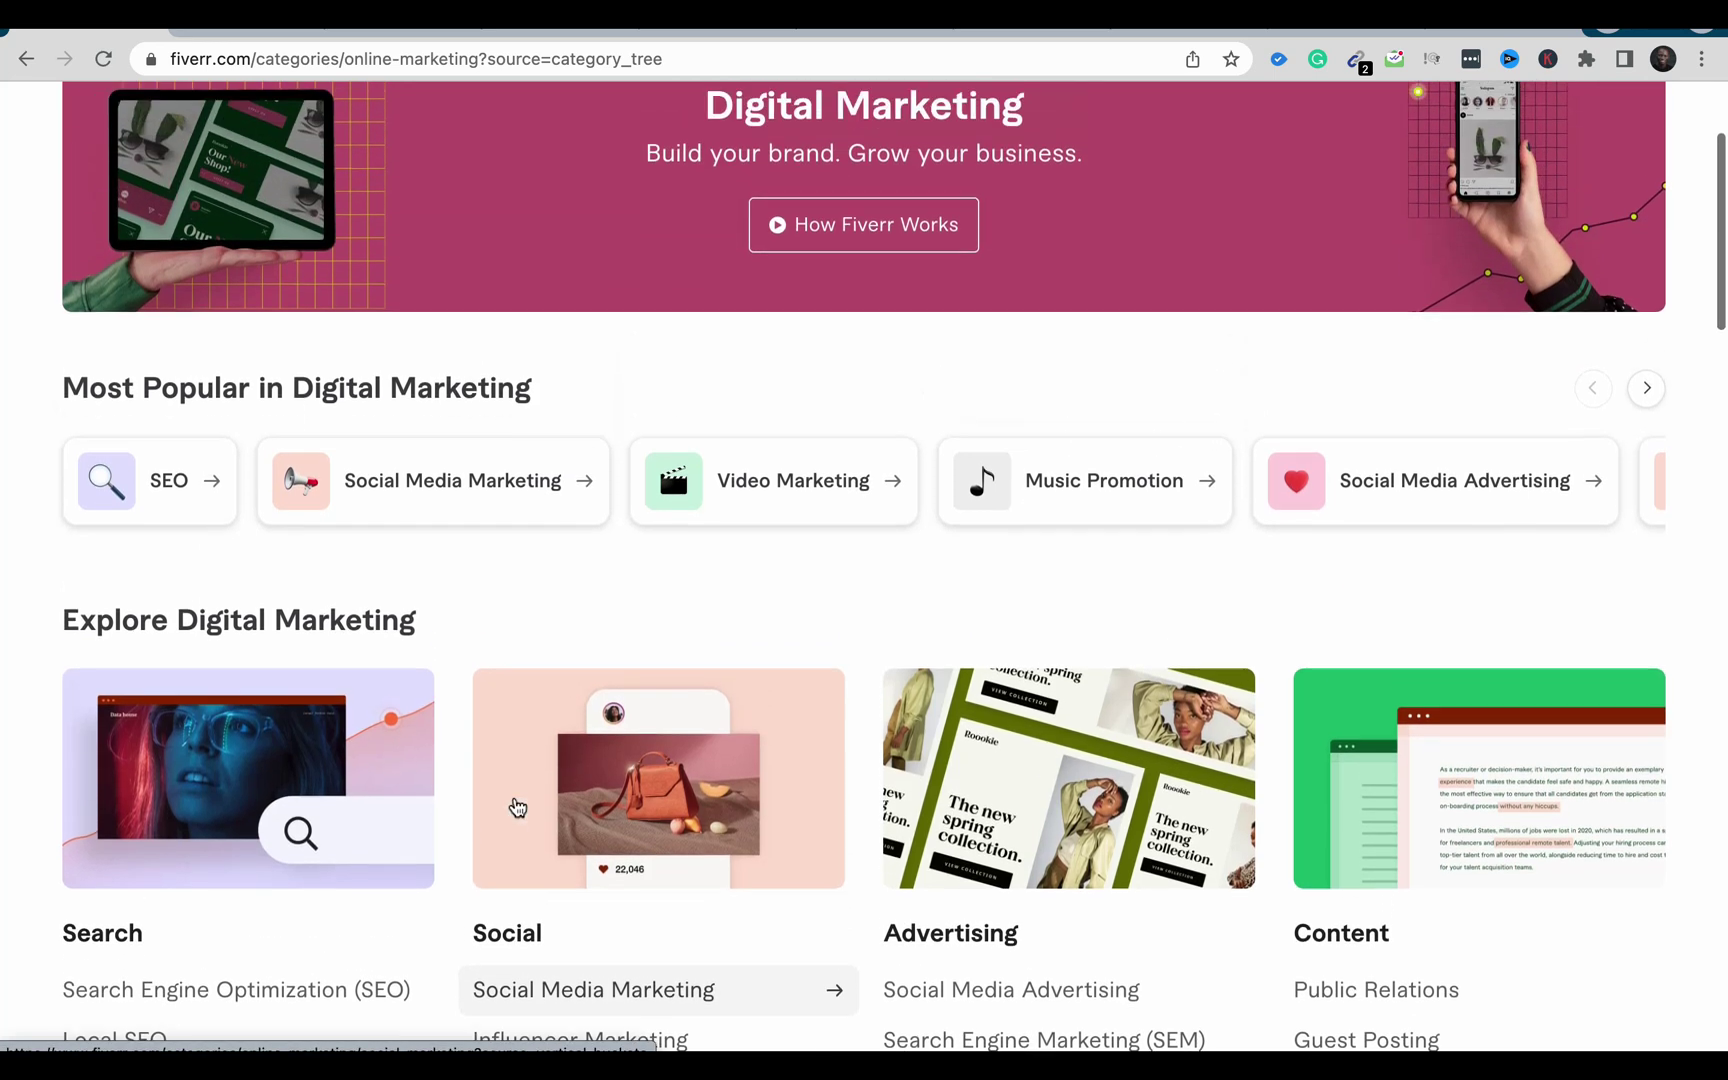
pyautogui.scroll(2, 517, 806)
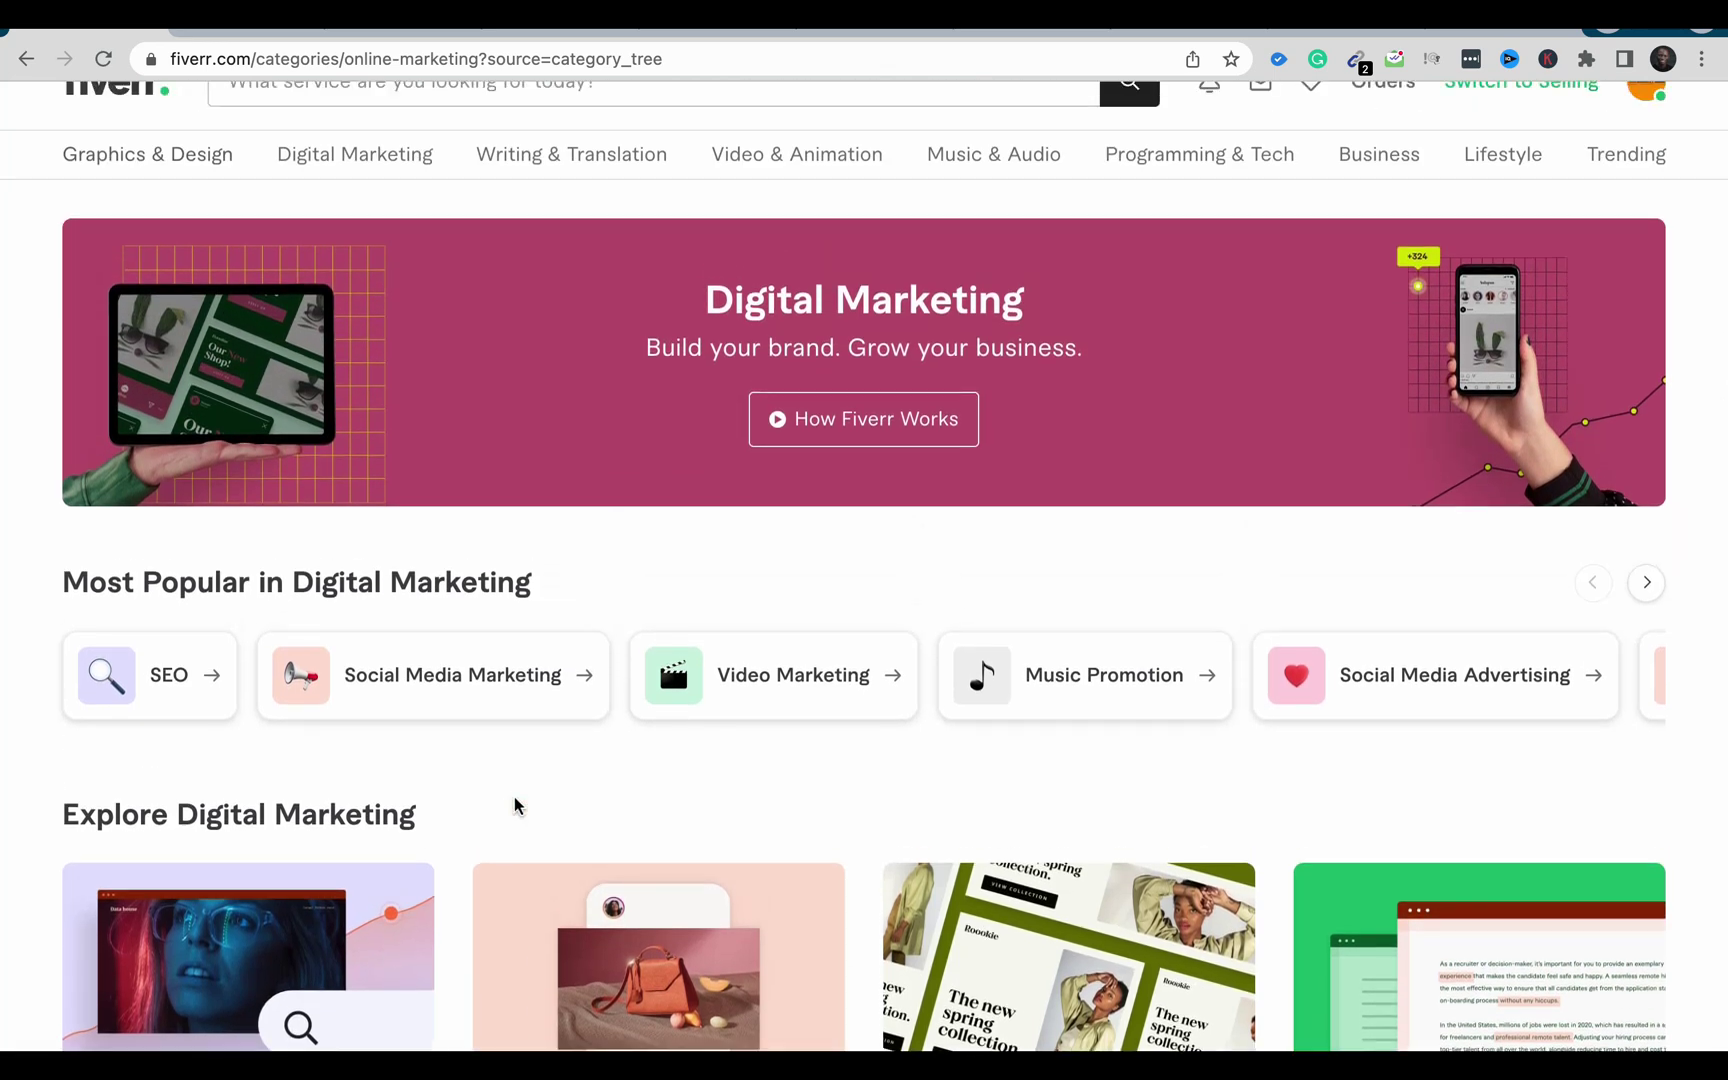
pyautogui.scroll(1, 514, 797)
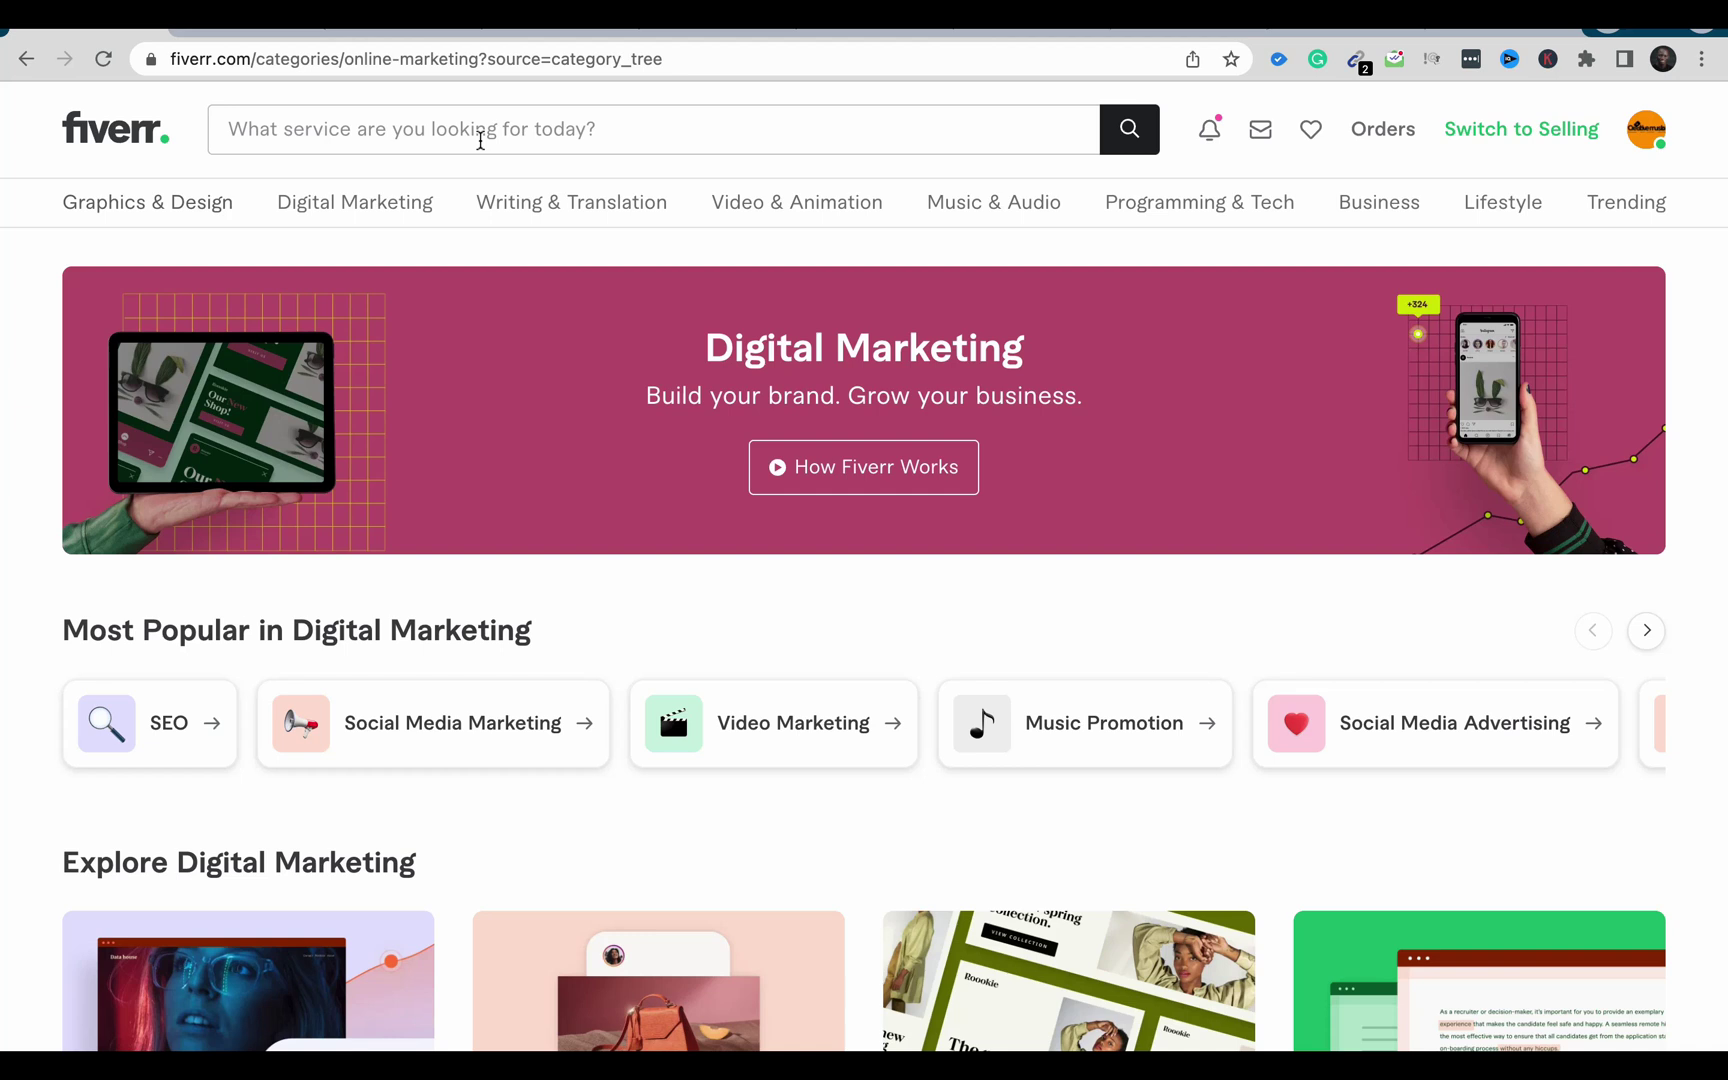
pyautogui.click(511, 140)
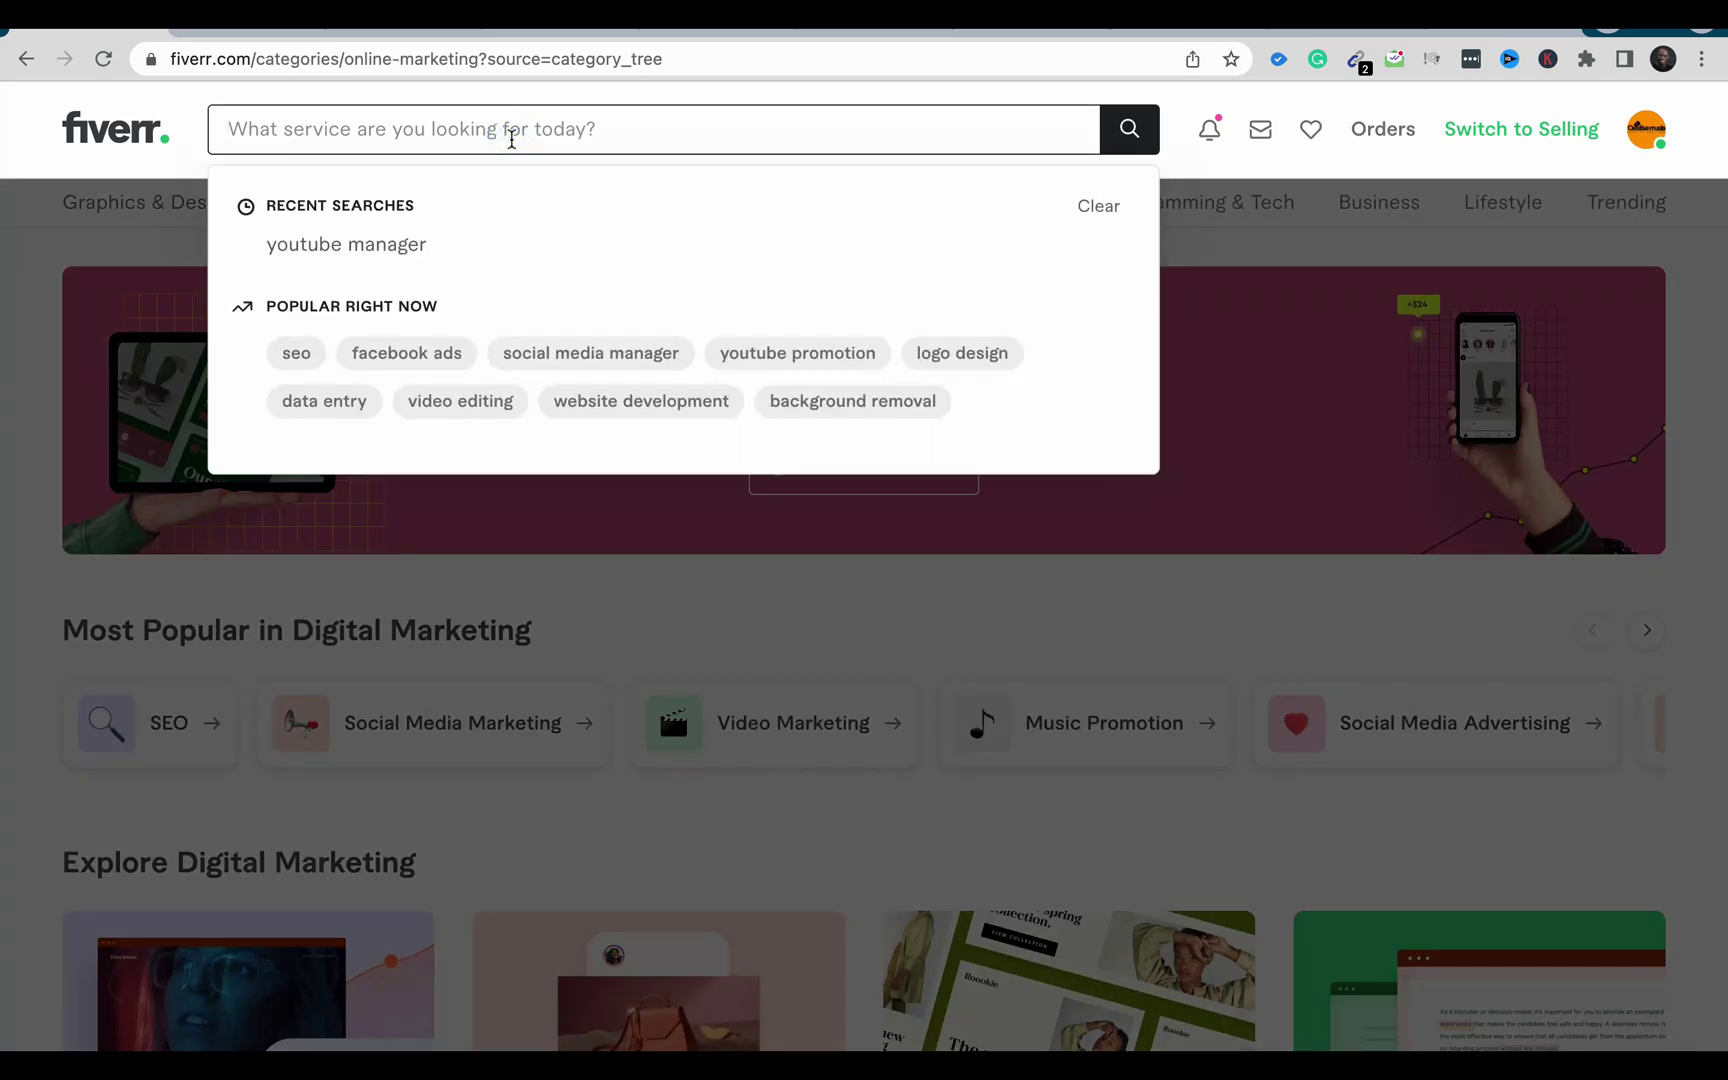
pyautogui.click(403, 247)
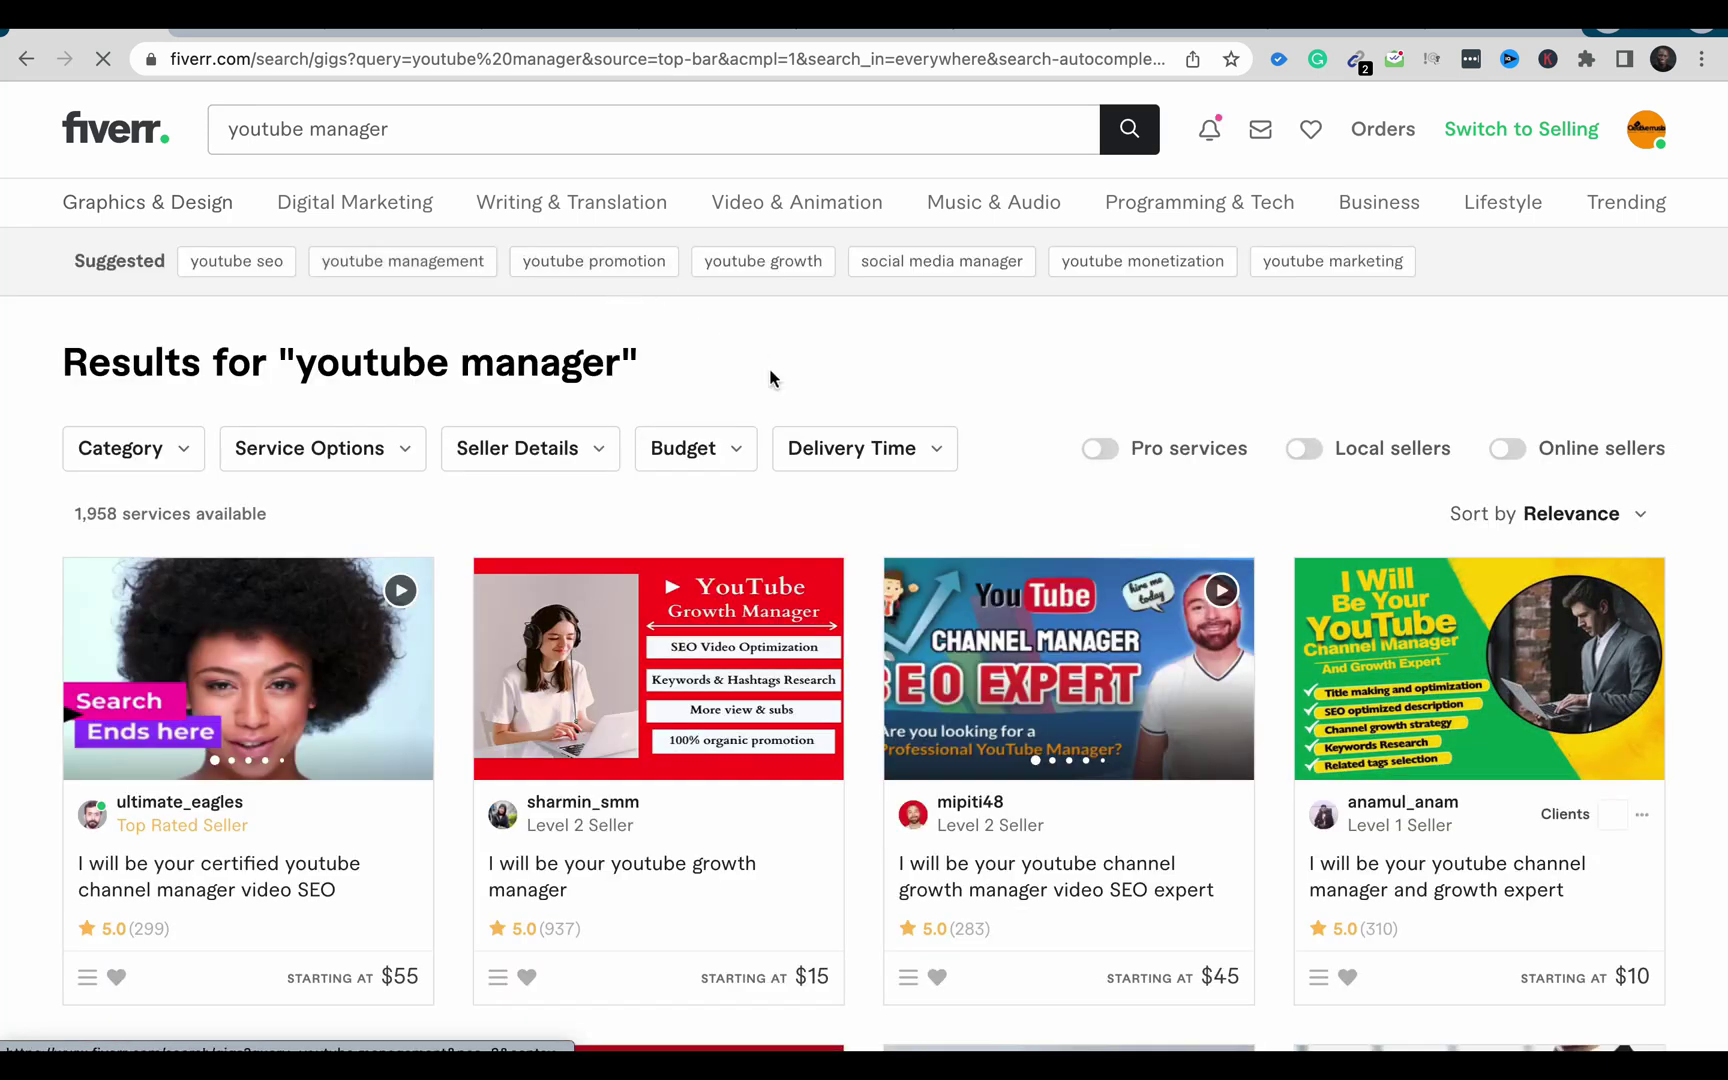
# Examine the gig listings in the "youtube manager" results, including their titles, keyword tags, ratings and starting prices.
pyautogui.scroll(-2, 770, 376)
pyautogui.scroll(-3, 770, 376)
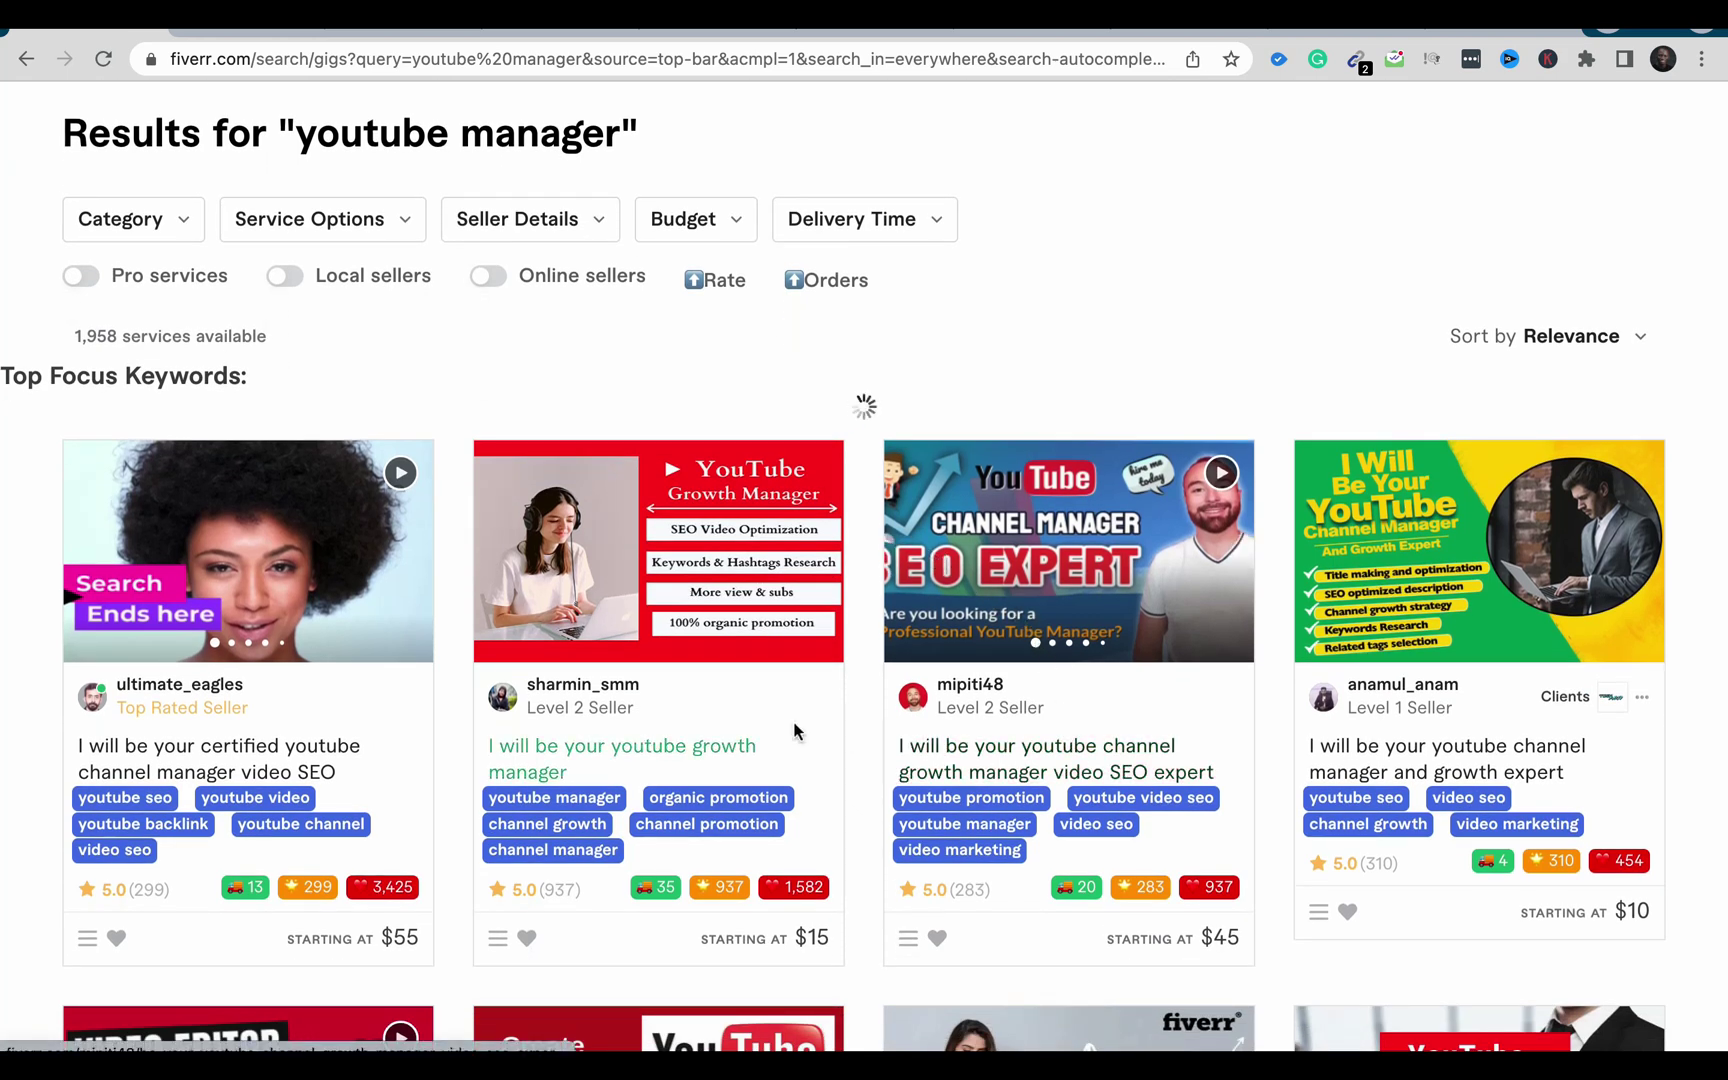
pyautogui.scroll(-1, 797, 732)
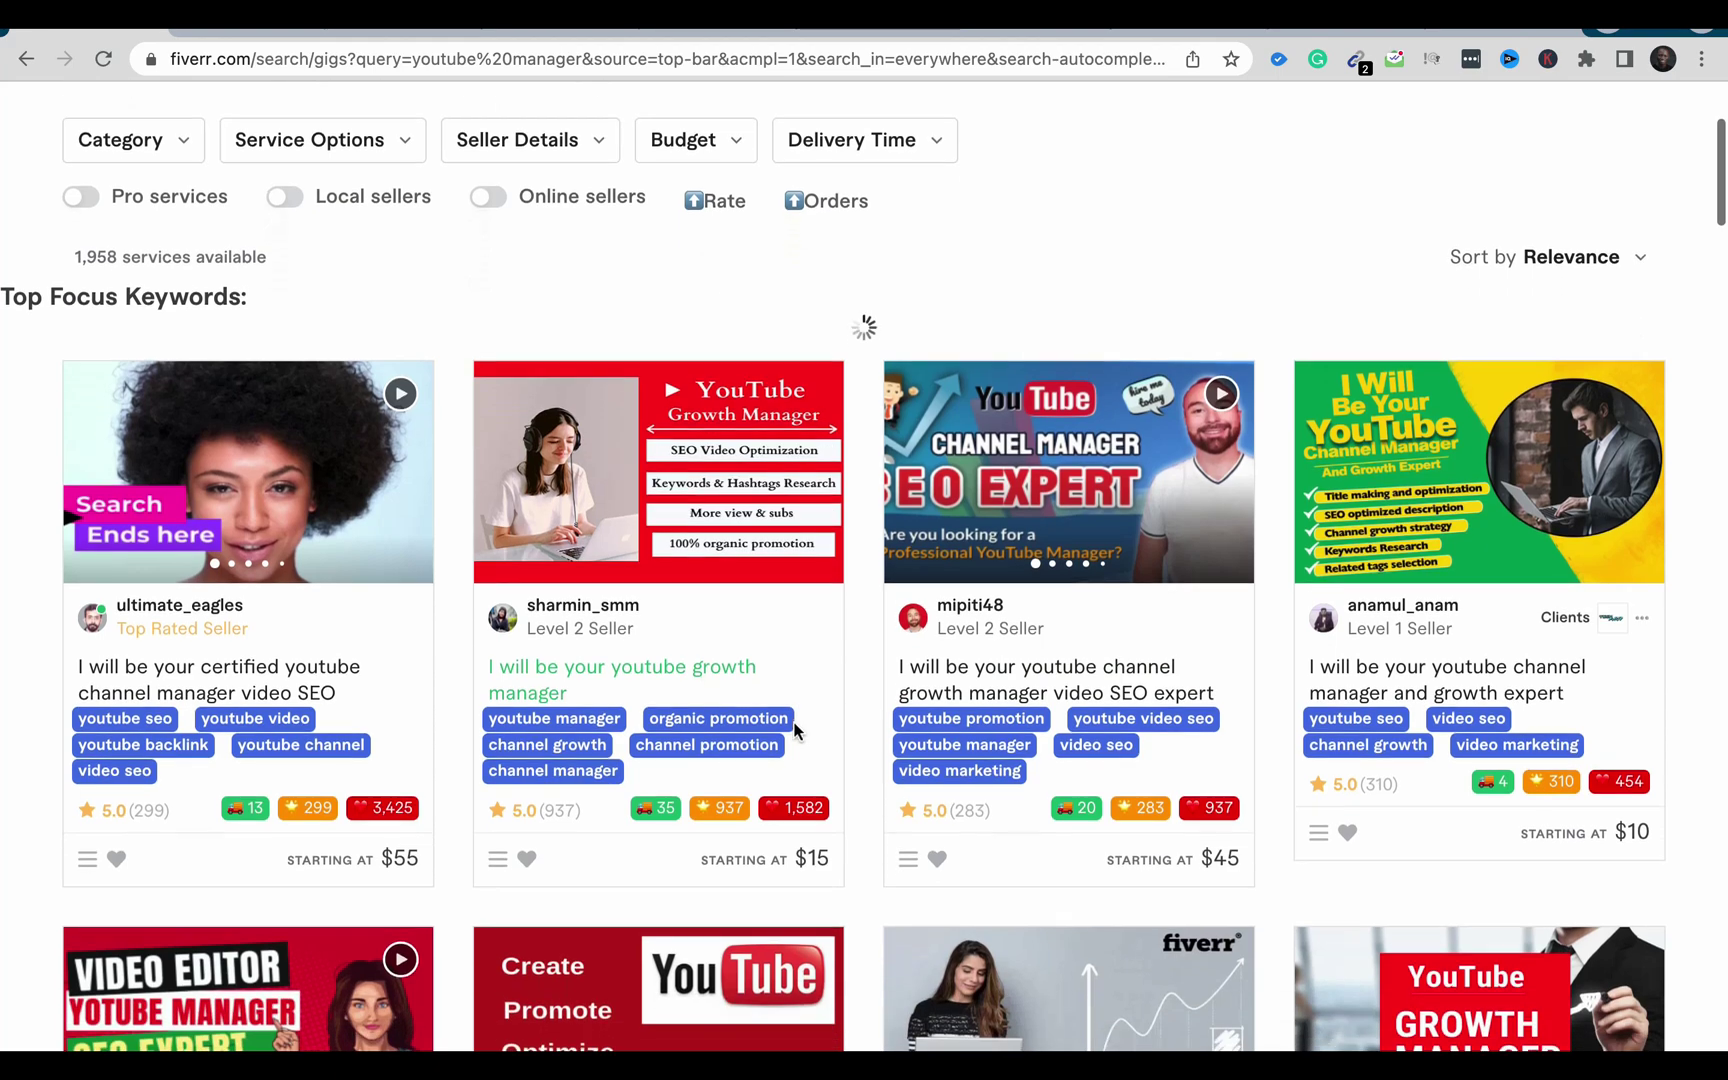
pyautogui.scroll(1, 797, 732)
pyautogui.scroll(3, 641, 514)
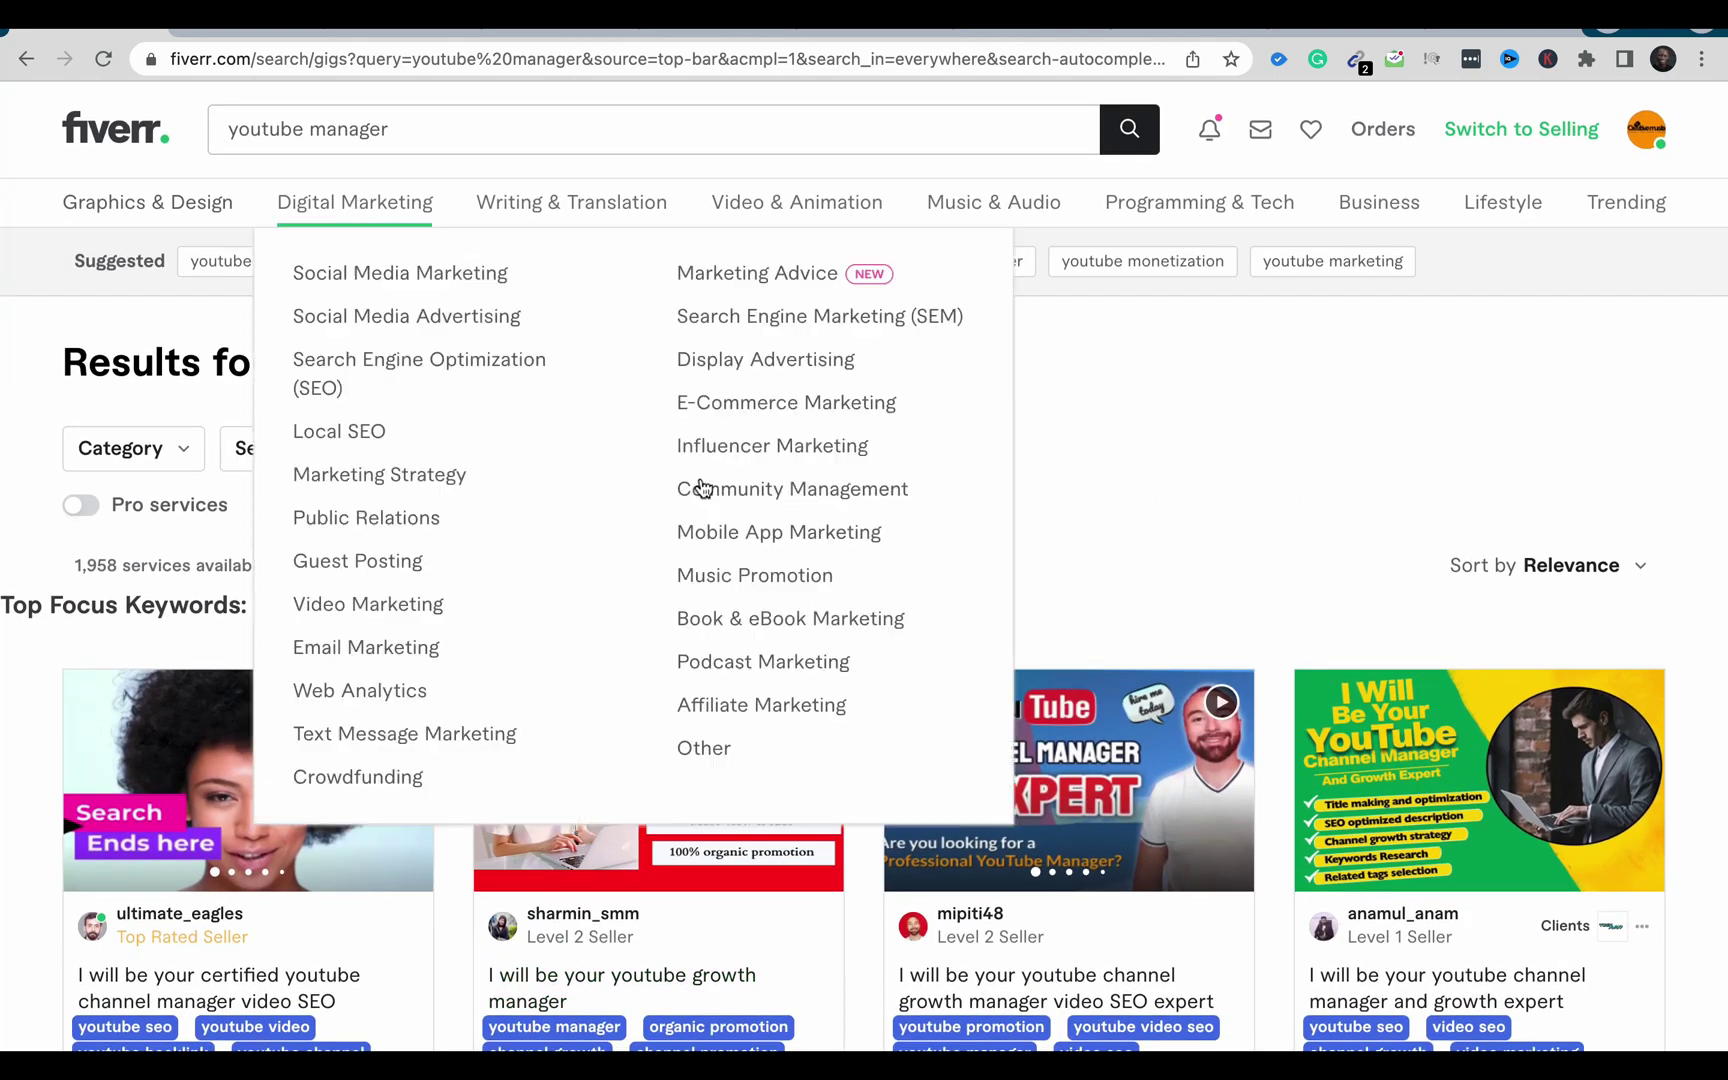
pyautogui.scroll(-5, 1278, 580)
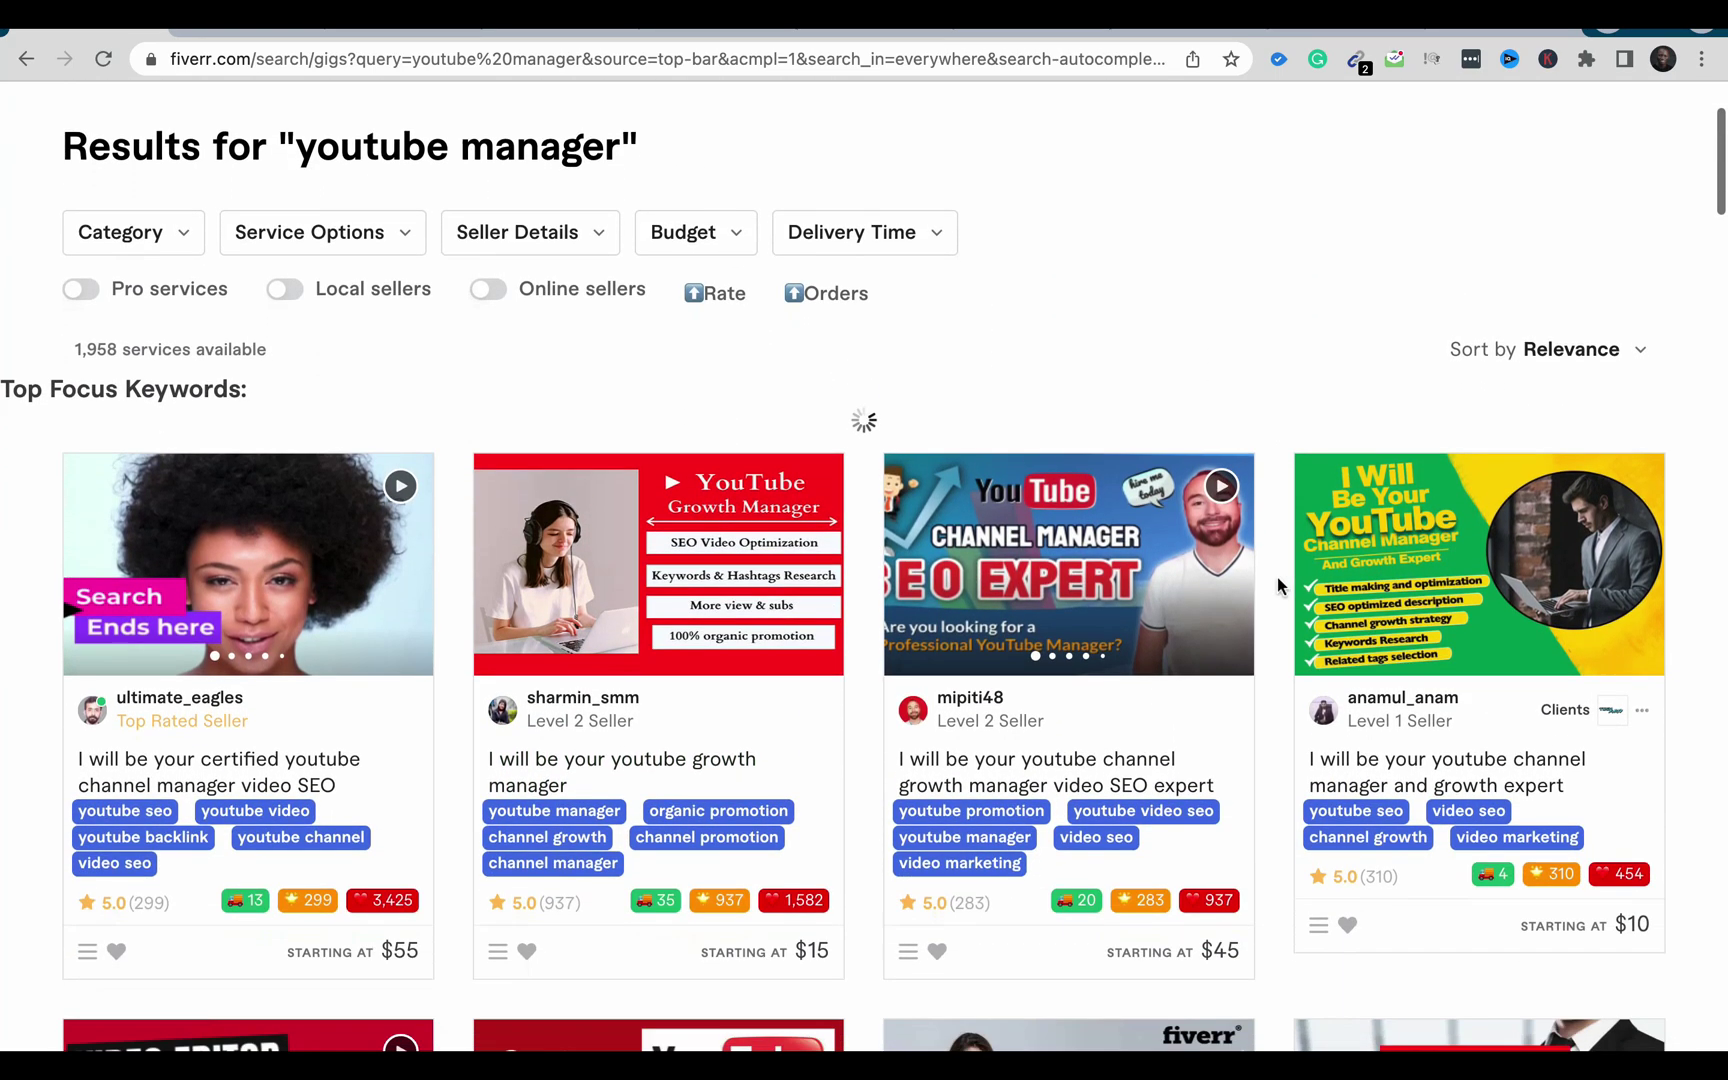
pyautogui.scroll(-1, 1277, 585)
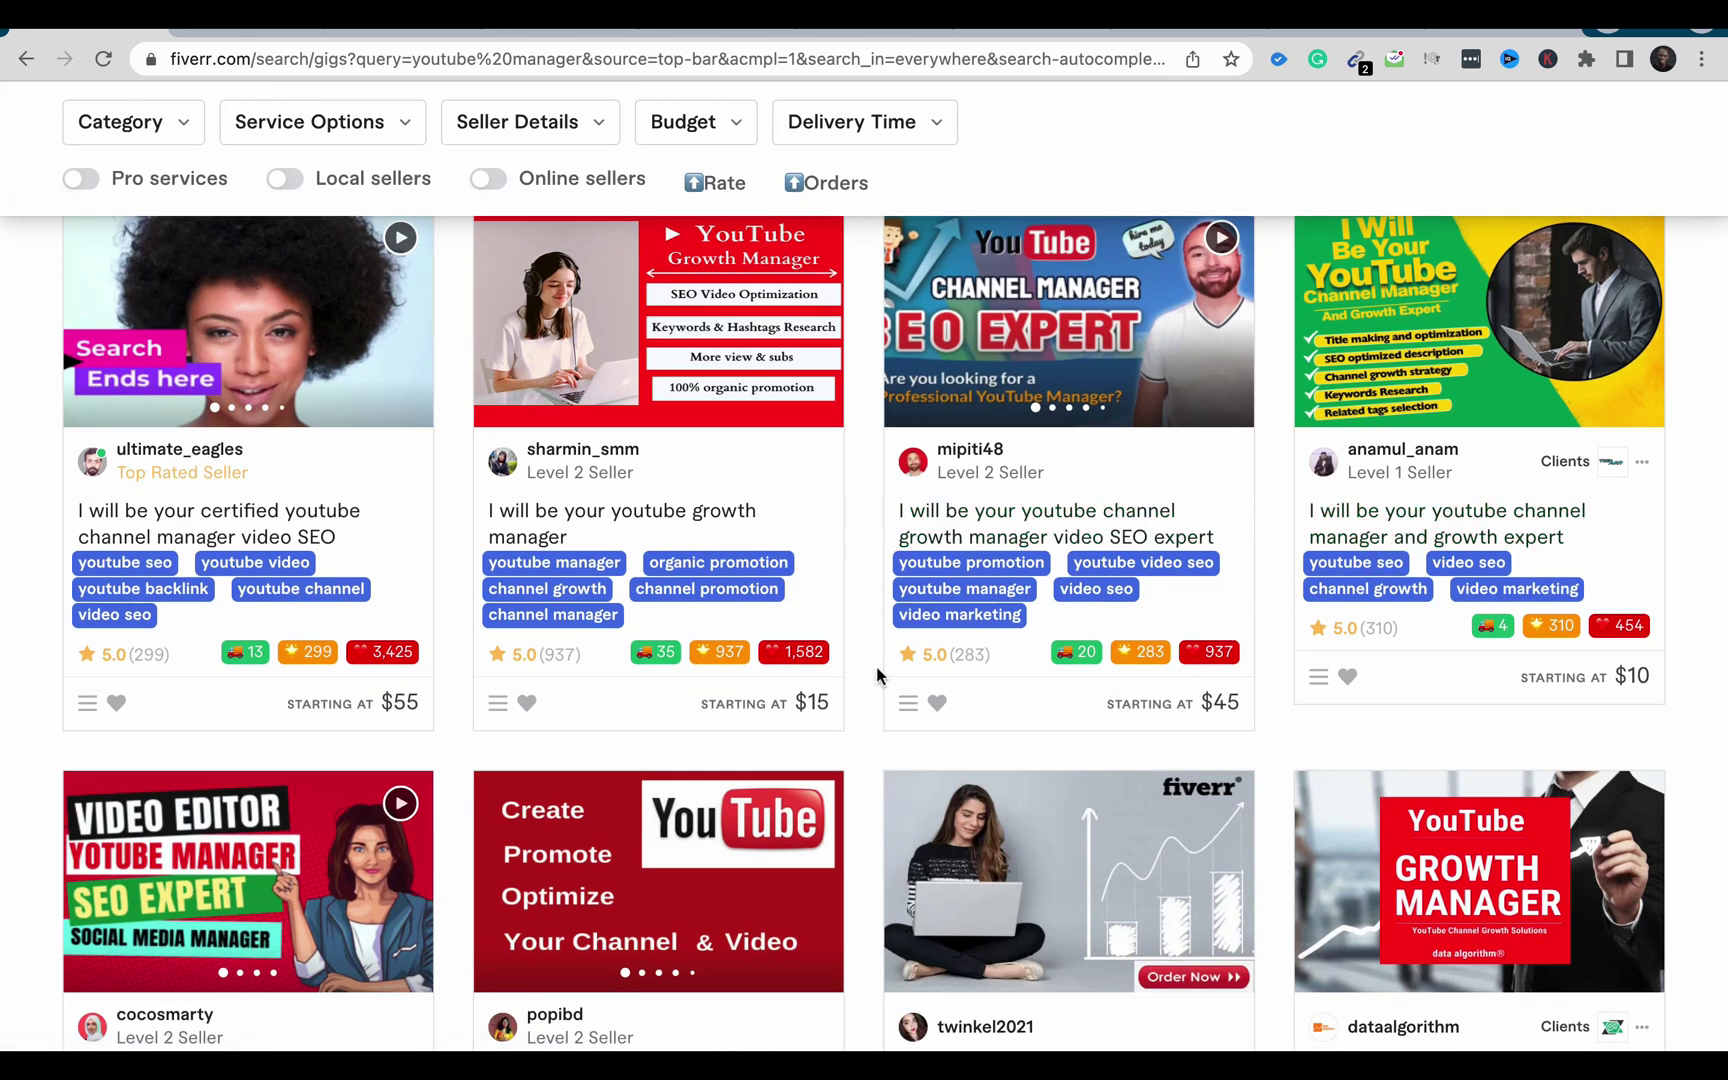
pyautogui.scroll(-4, 876, 670)
pyautogui.scroll(-2, 876, 666)
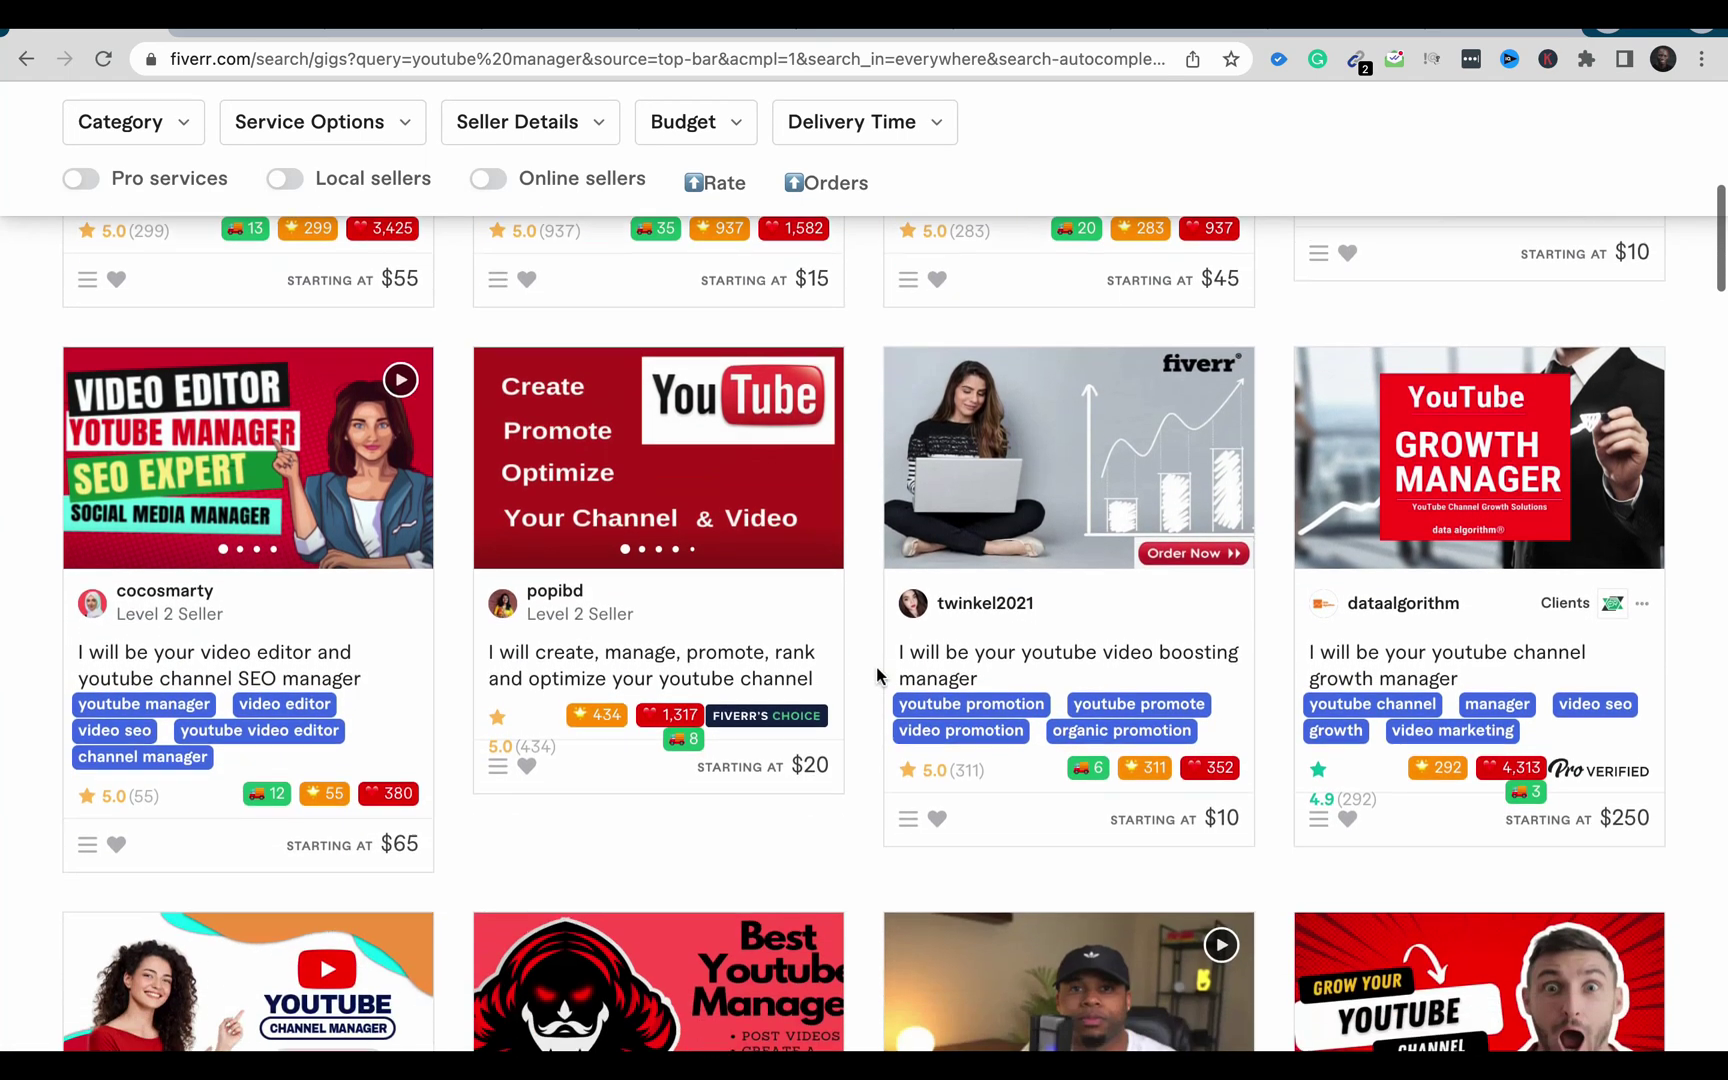
pyautogui.scroll(-4, 876, 667)
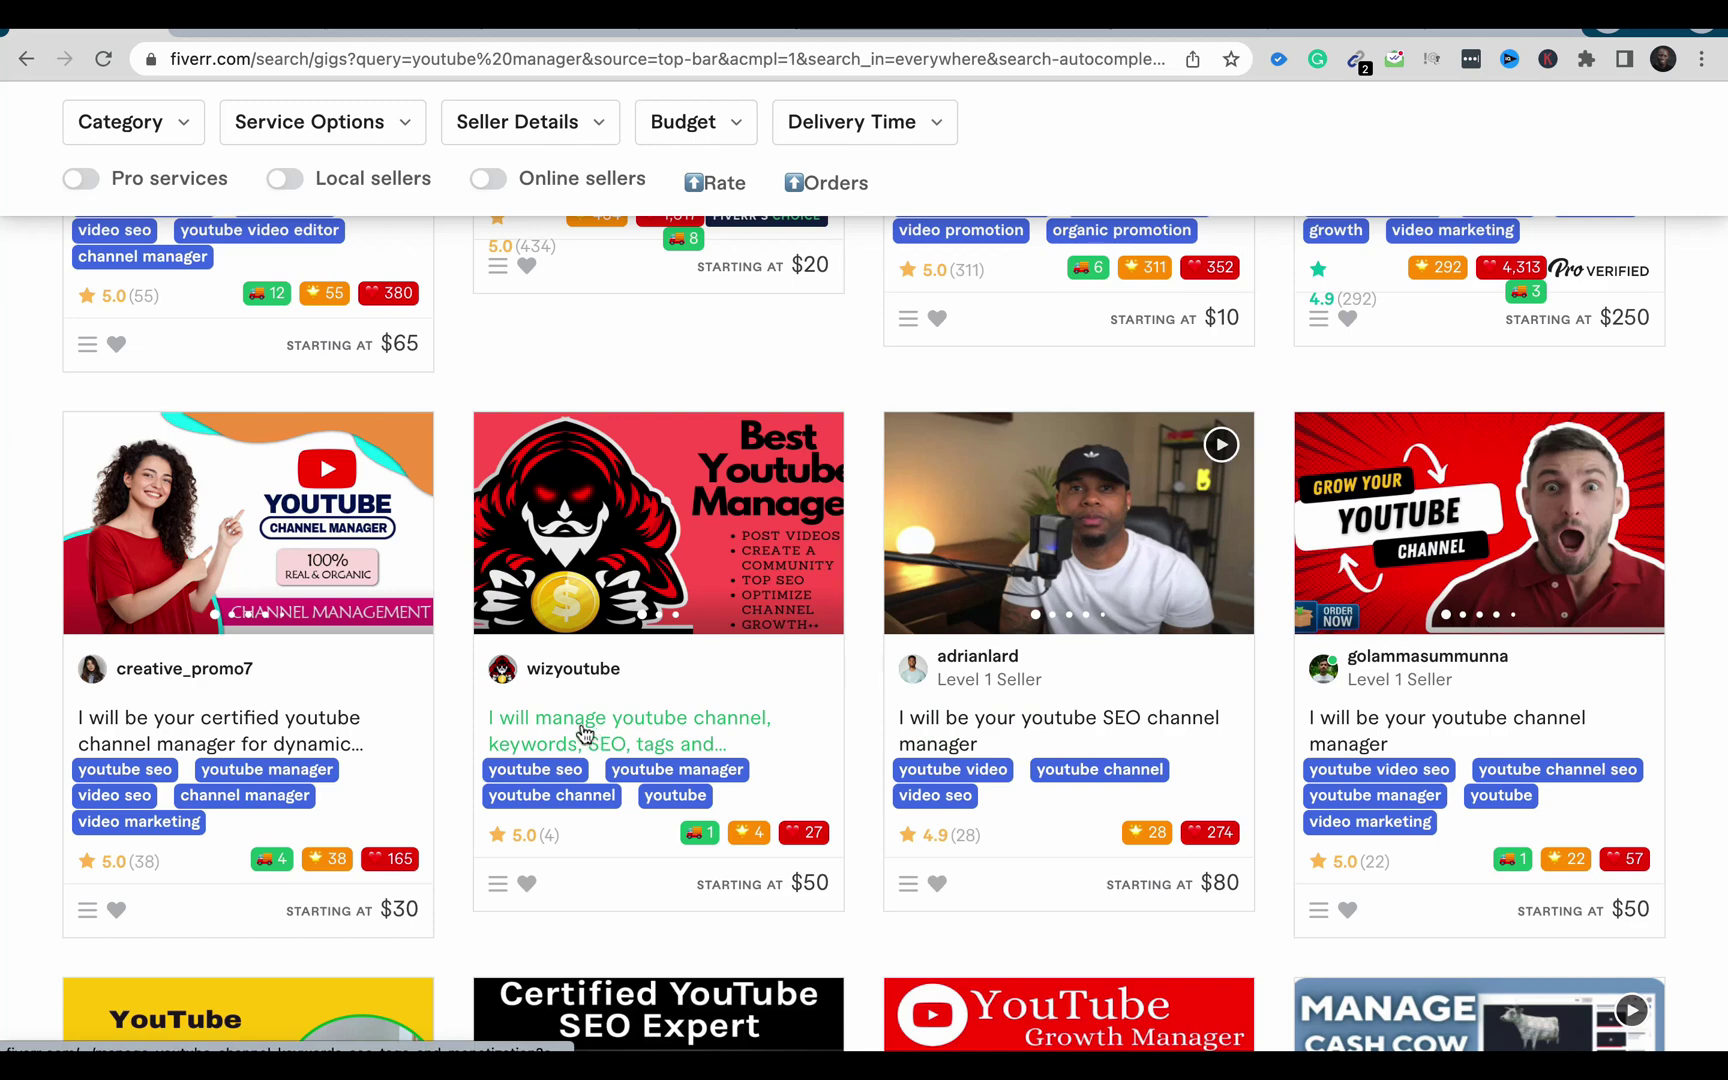
pyautogui.scroll(-3, 571, 733)
pyautogui.scroll(-1, 567, 730)
pyautogui.scroll(1, 600, 1000)
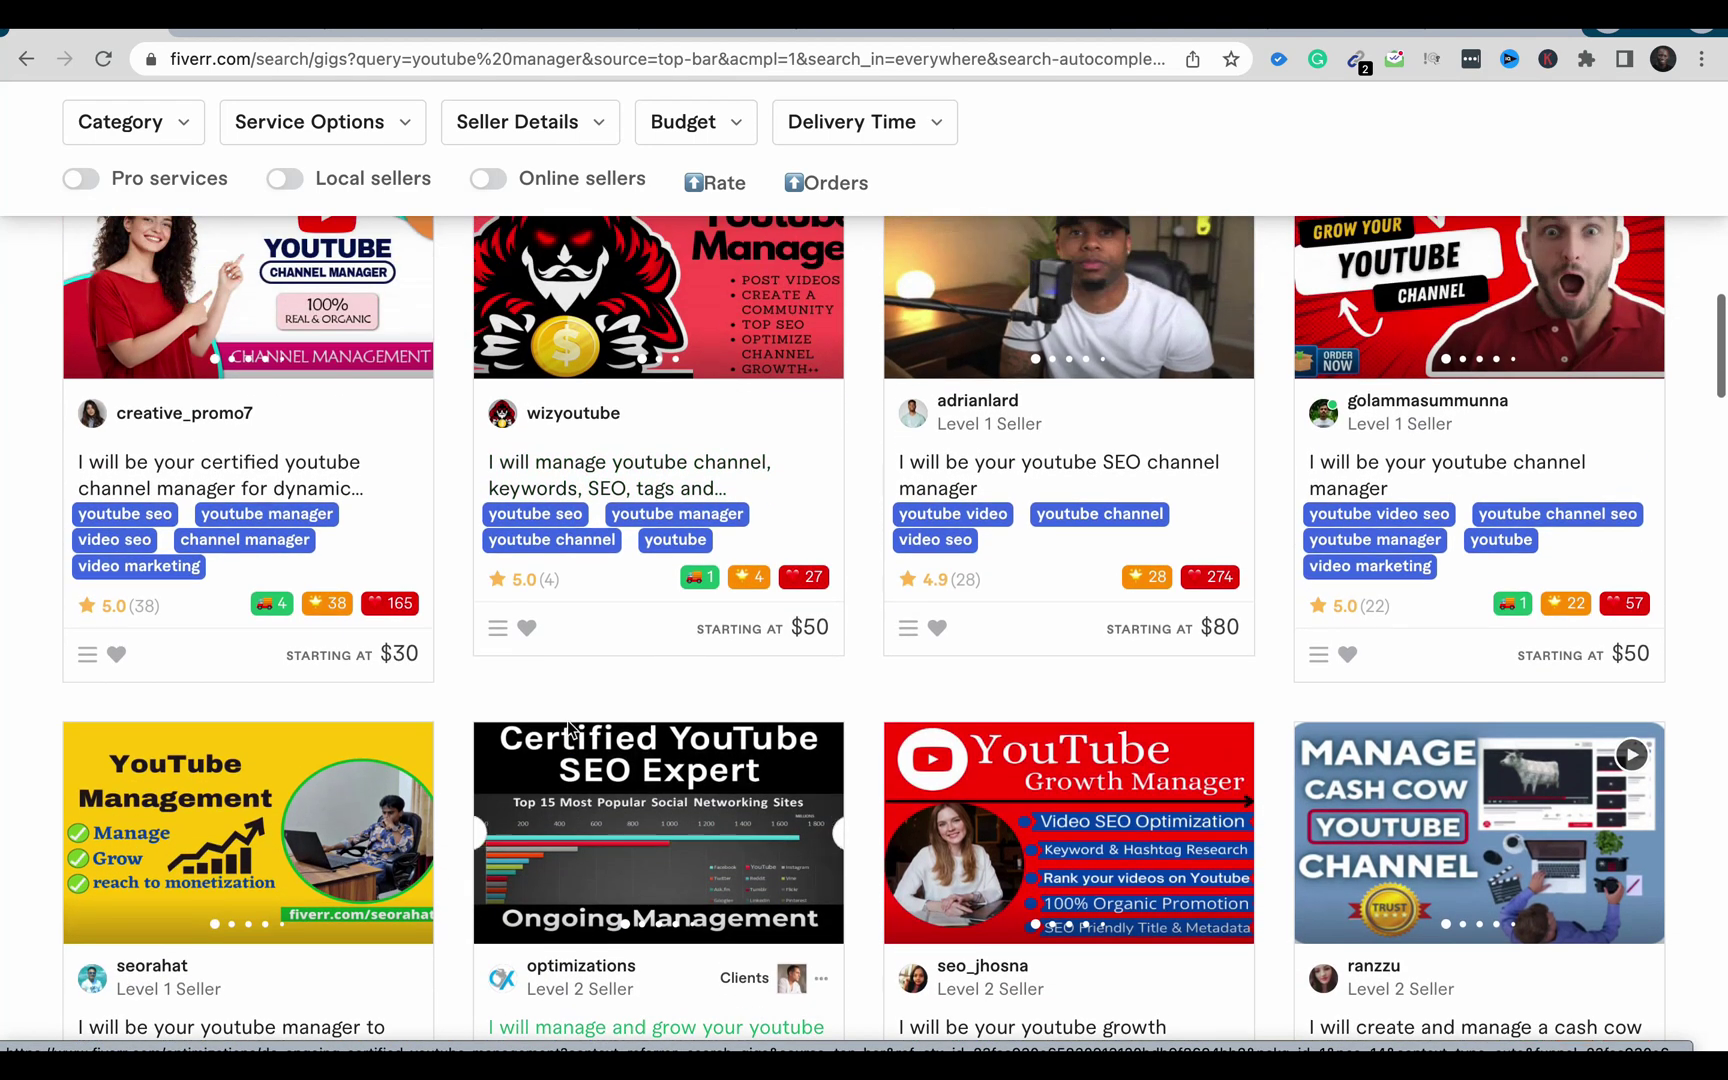
pyautogui.scroll(-4, 888, 668)
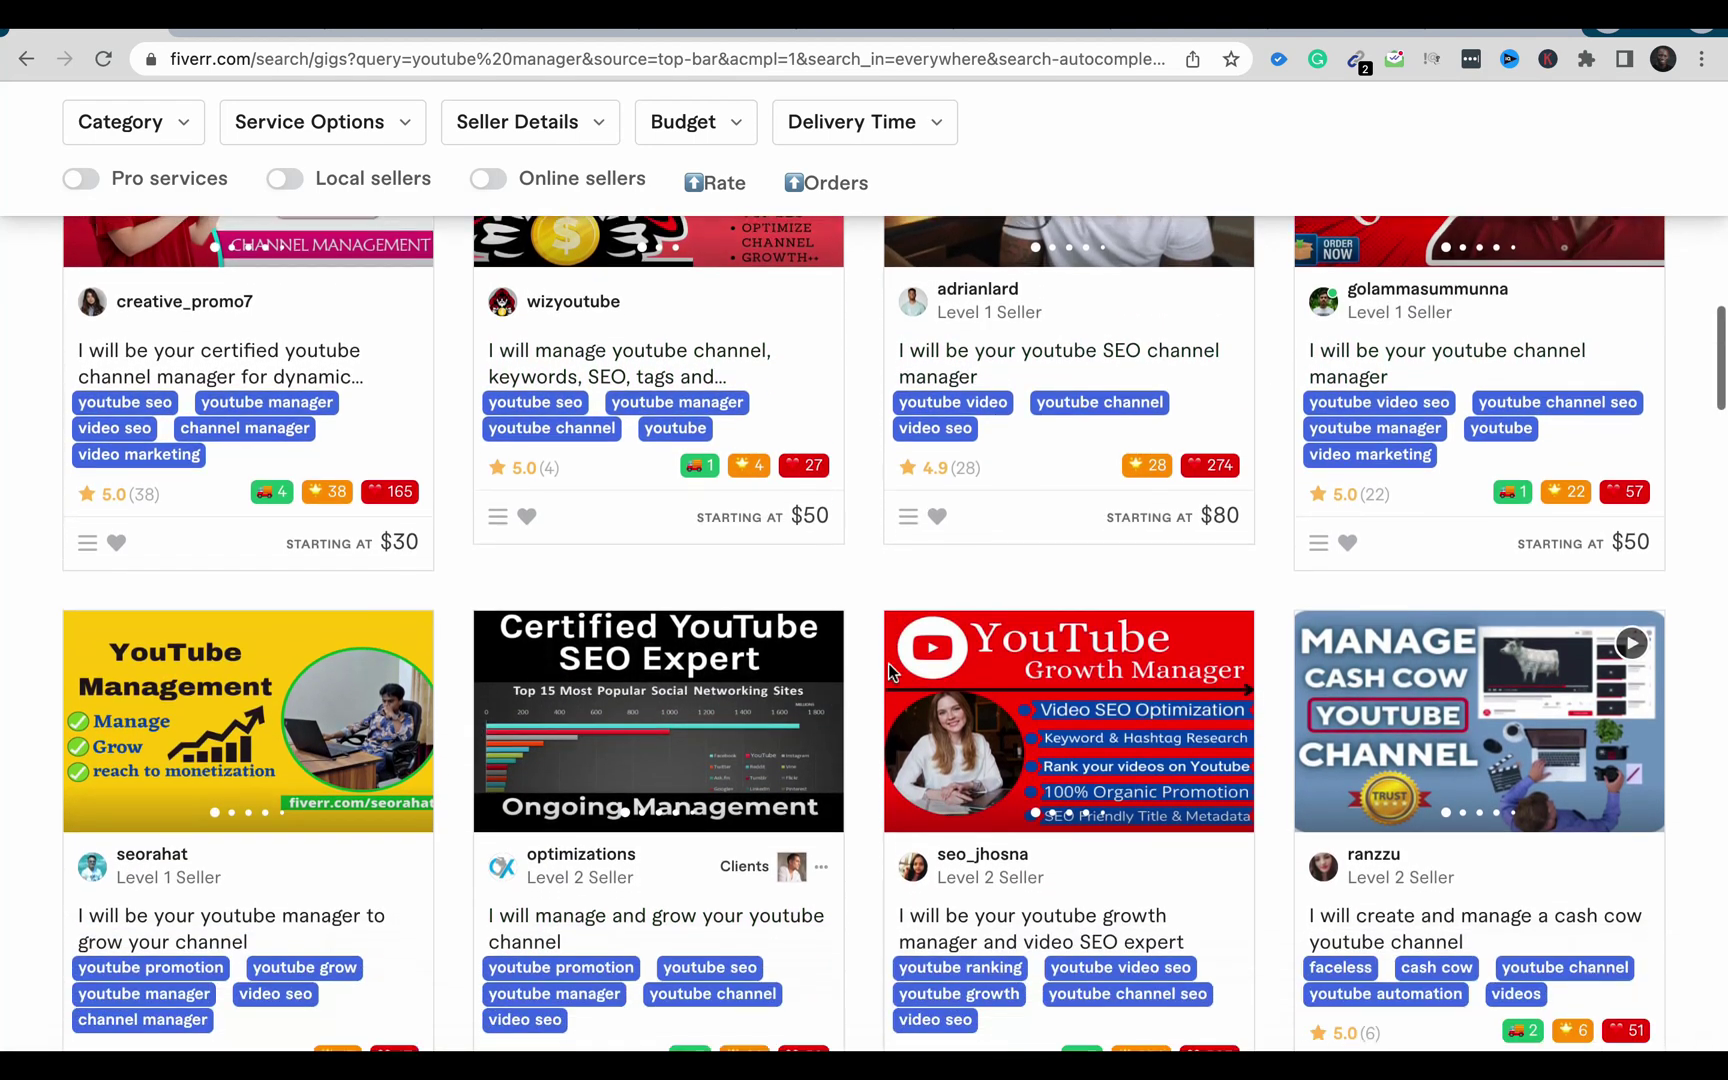
pyautogui.scroll(-1, 889, 670)
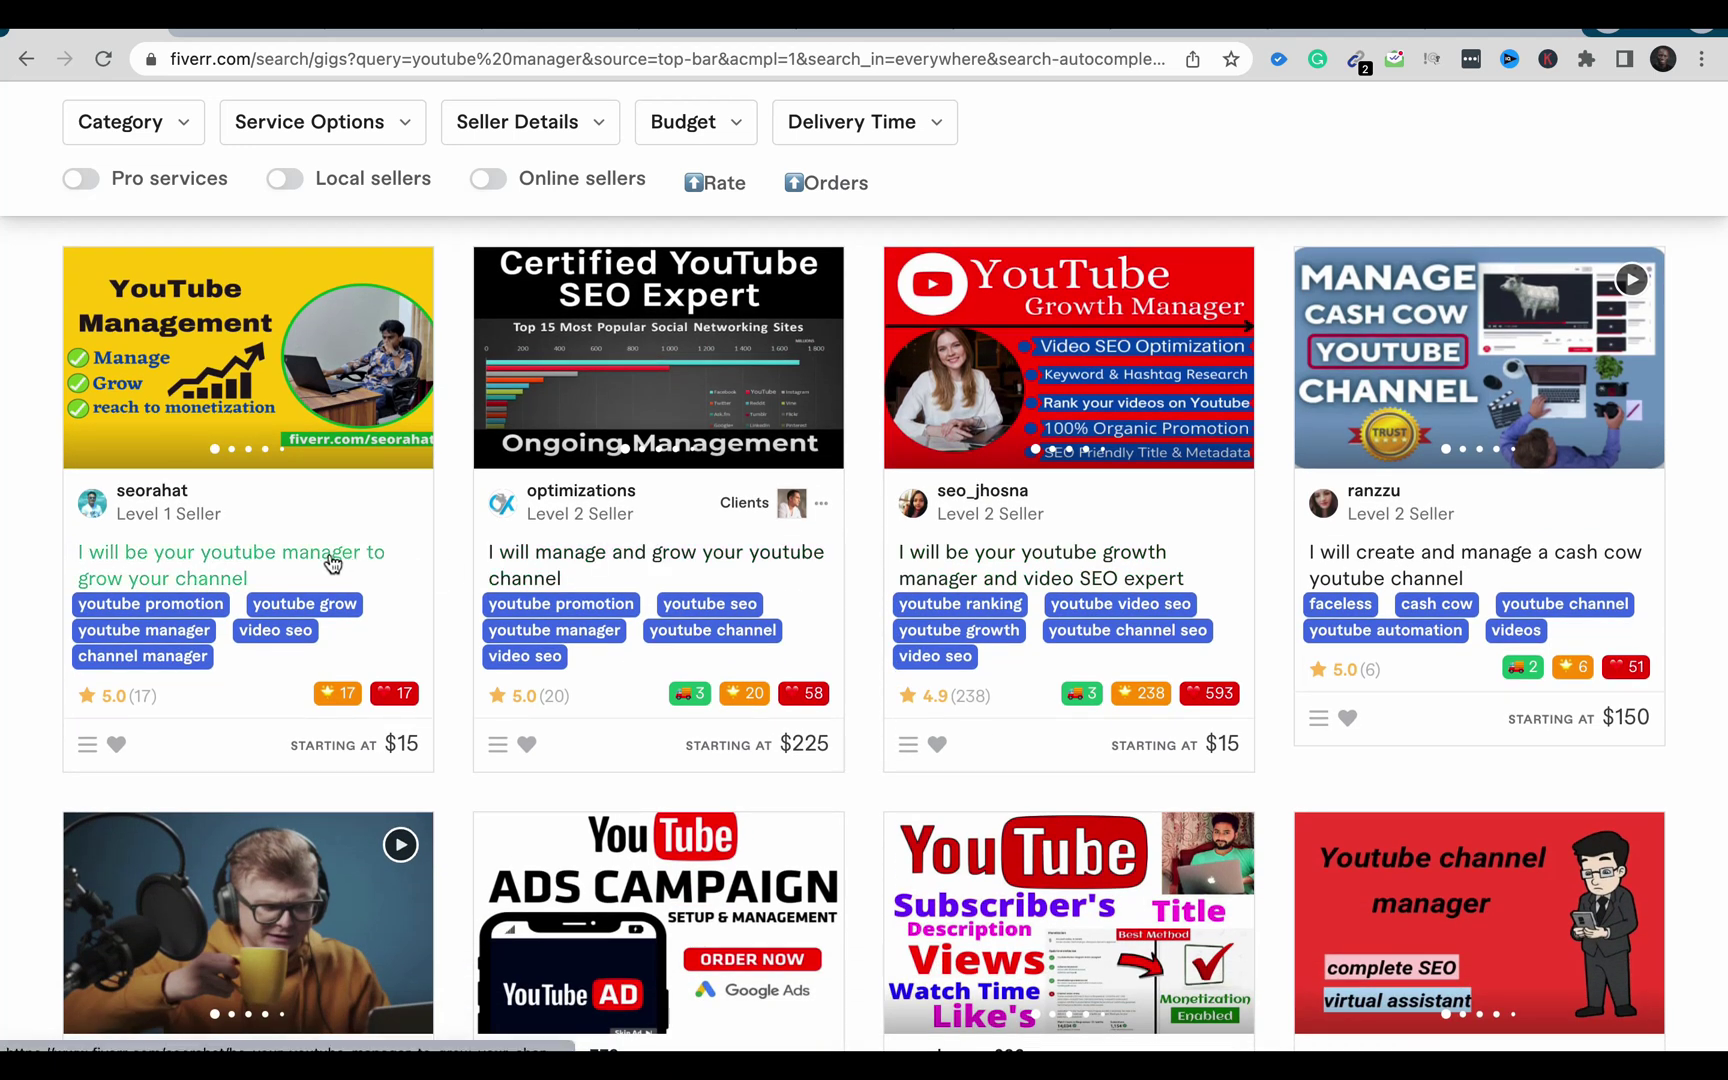
# Open the gig "I will be your youtube manager to grow your channel" in a new tab and highlight "youtube manager" in its title.
pyautogui.rightClick(237, 563)
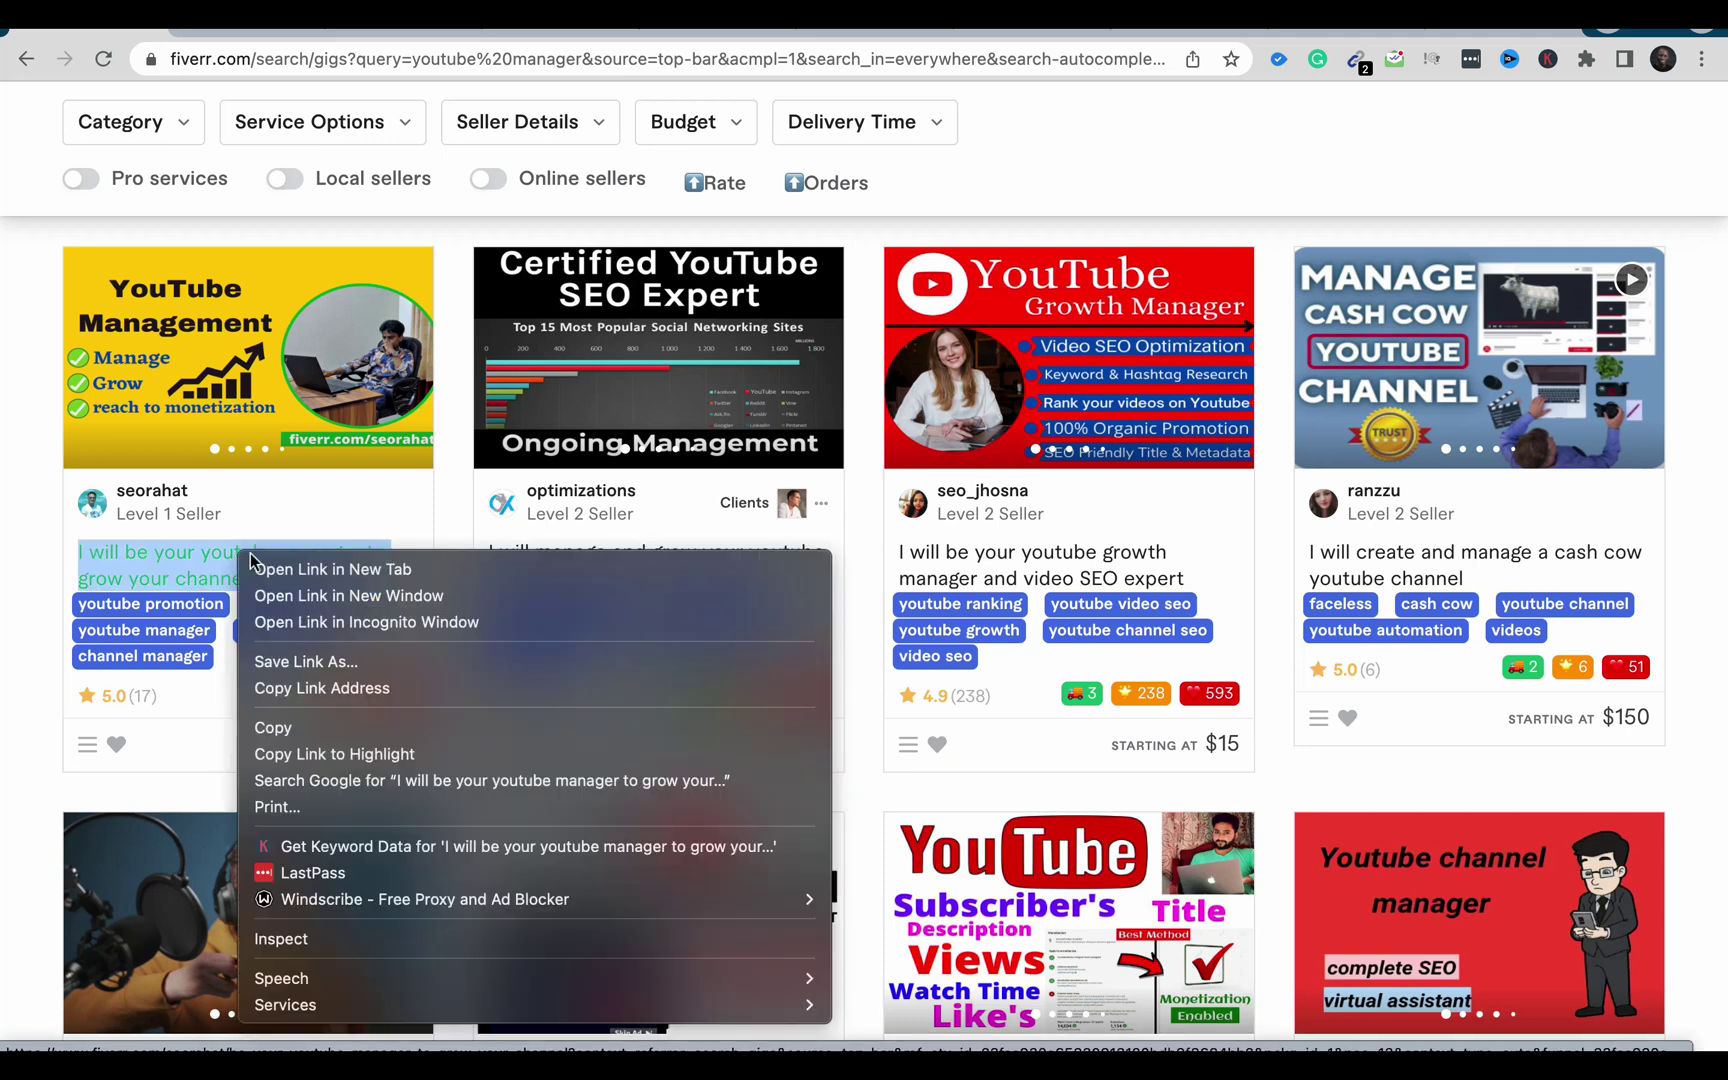
pyautogui.click(316, 563)
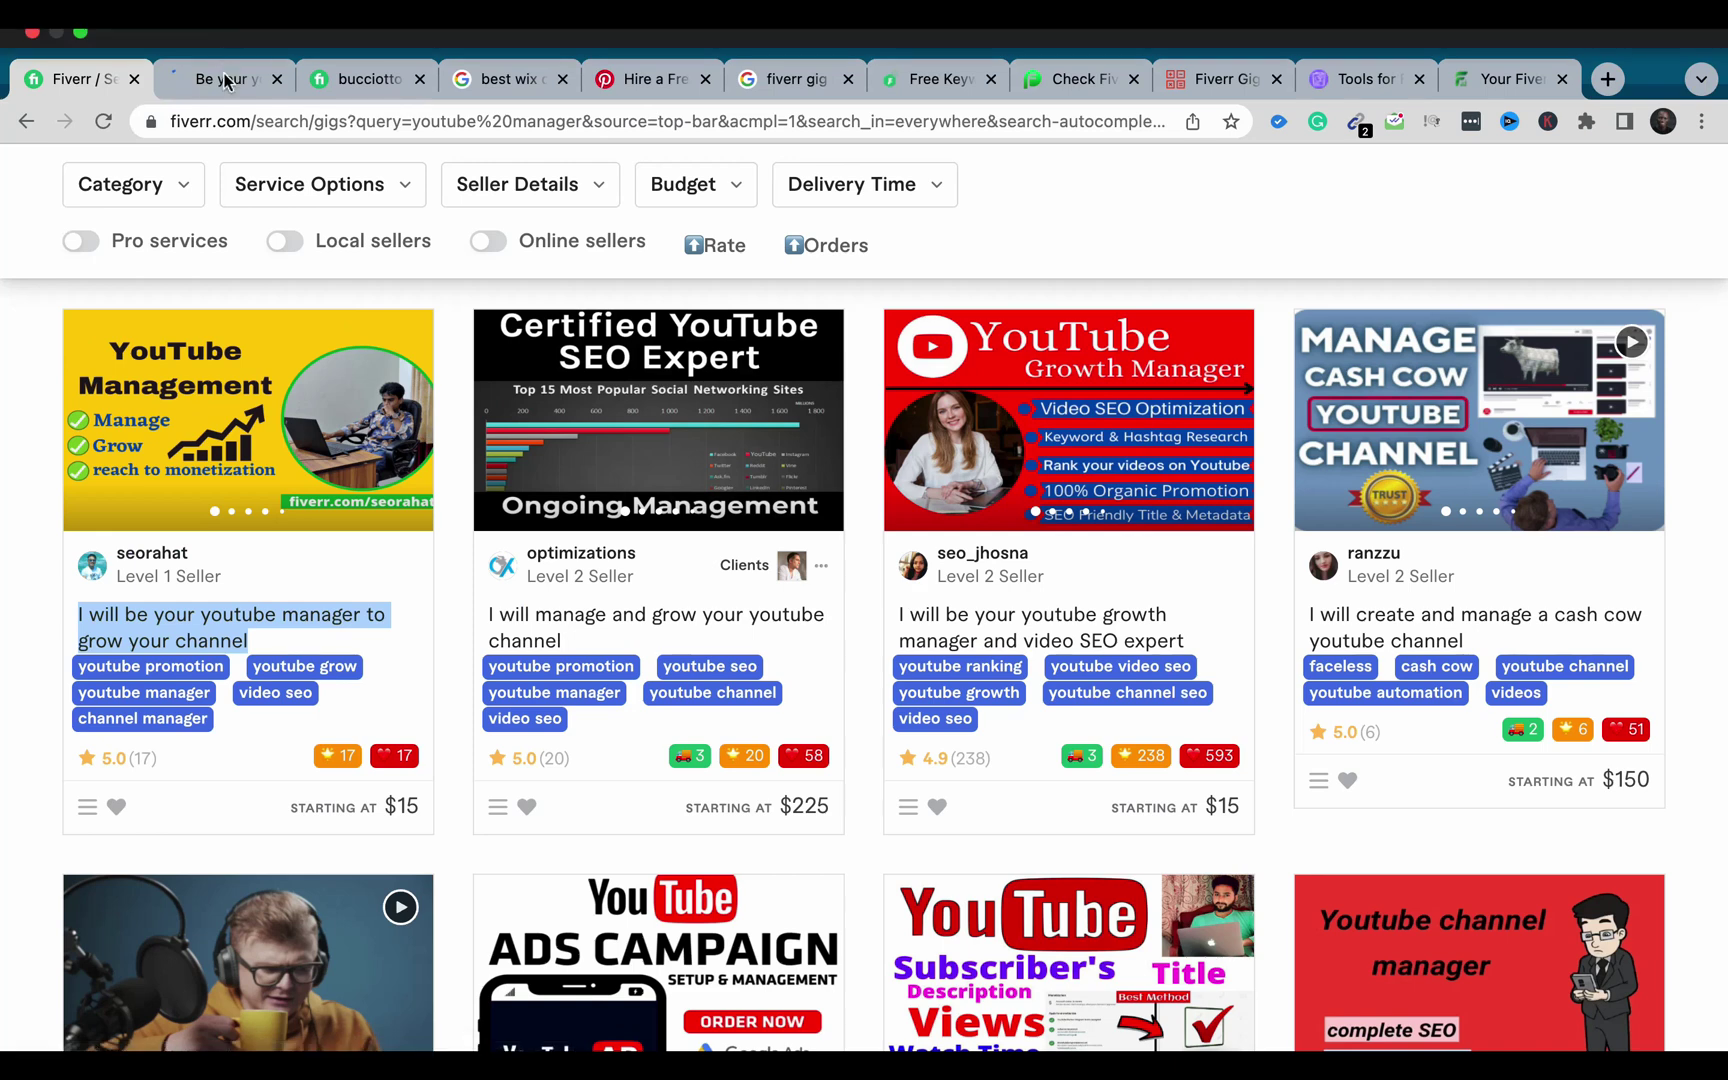
pyautogui.click(225, 84)
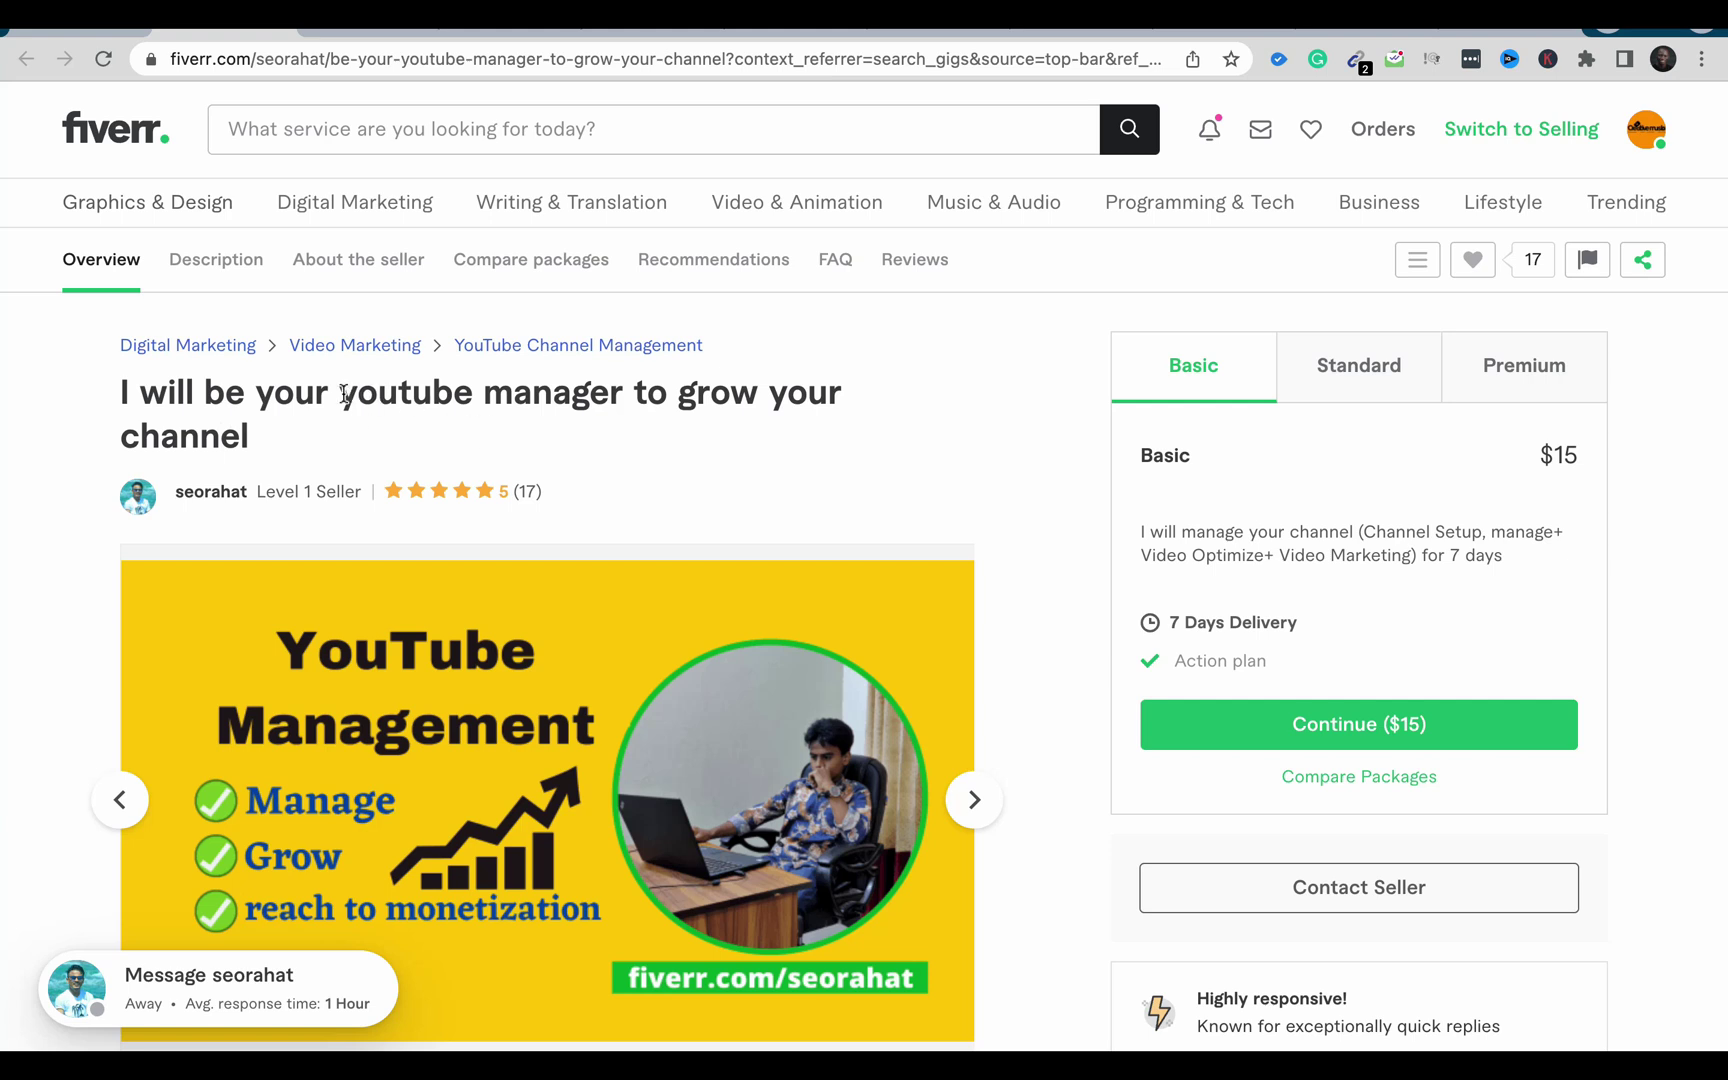
pyautogui.moveTo(345, 396); pyautogui.dragTo(618, 393)
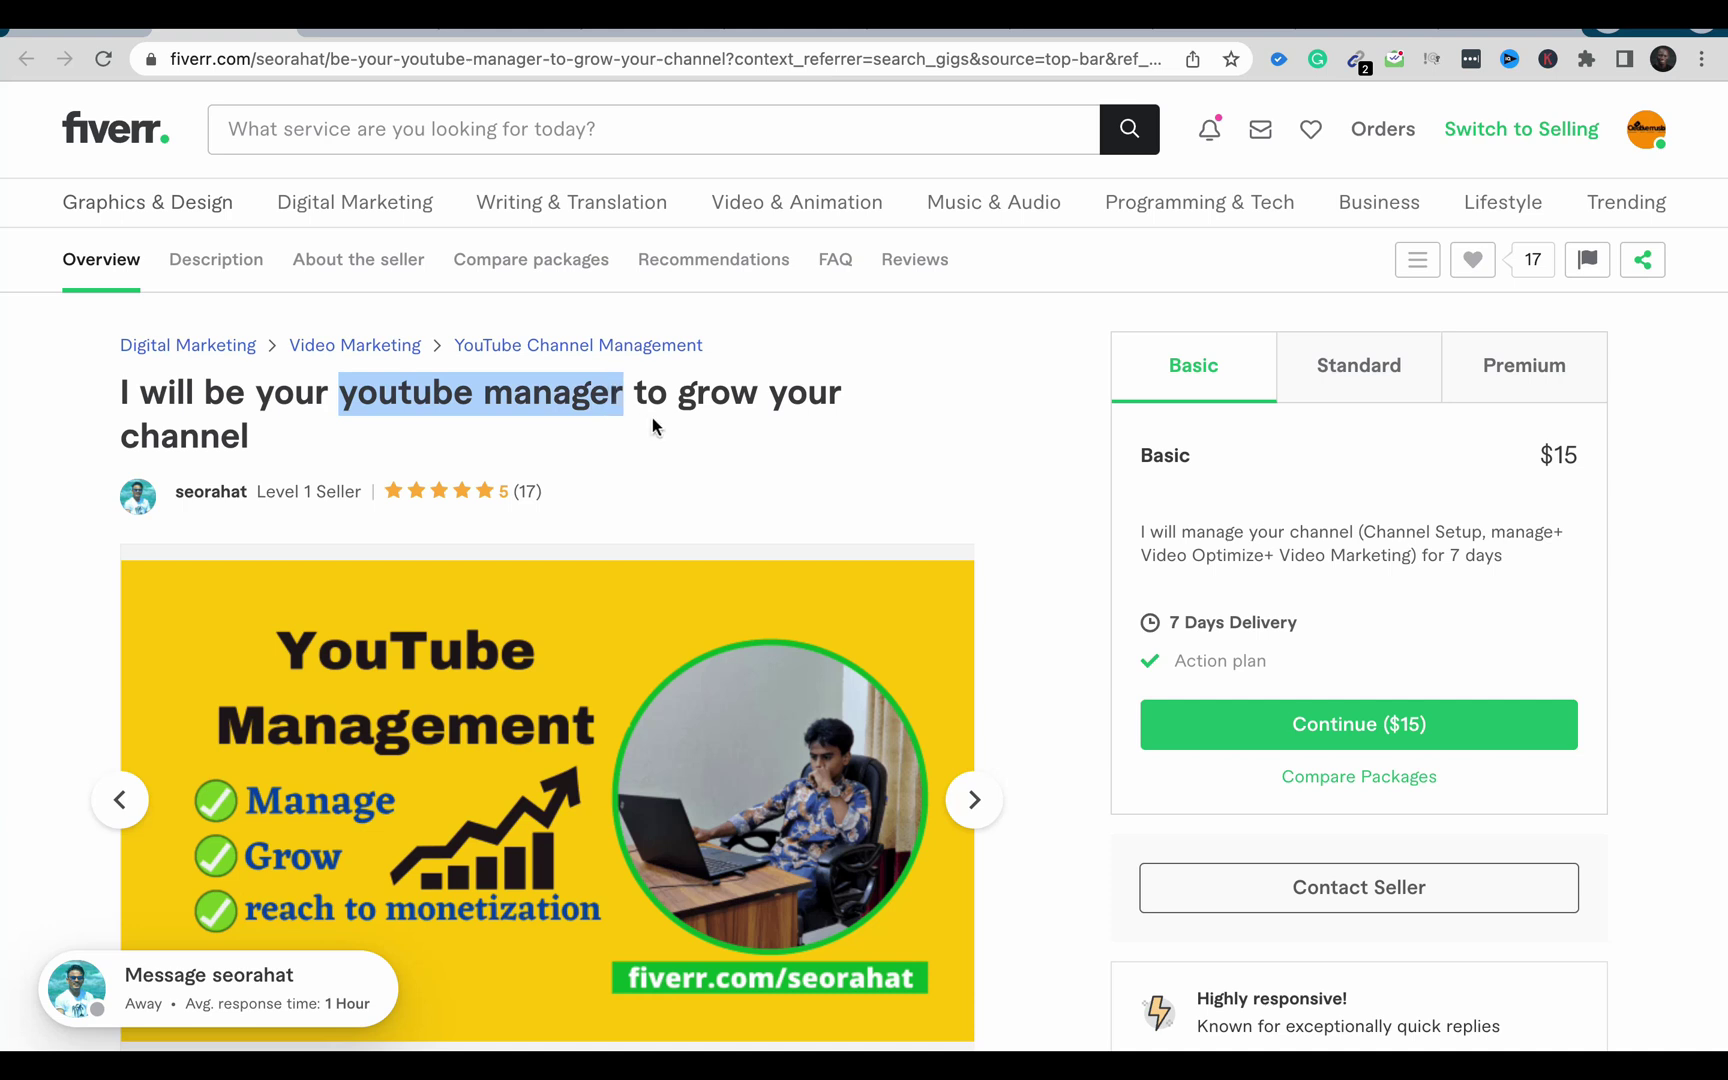
pyautogui.click(650, 419)
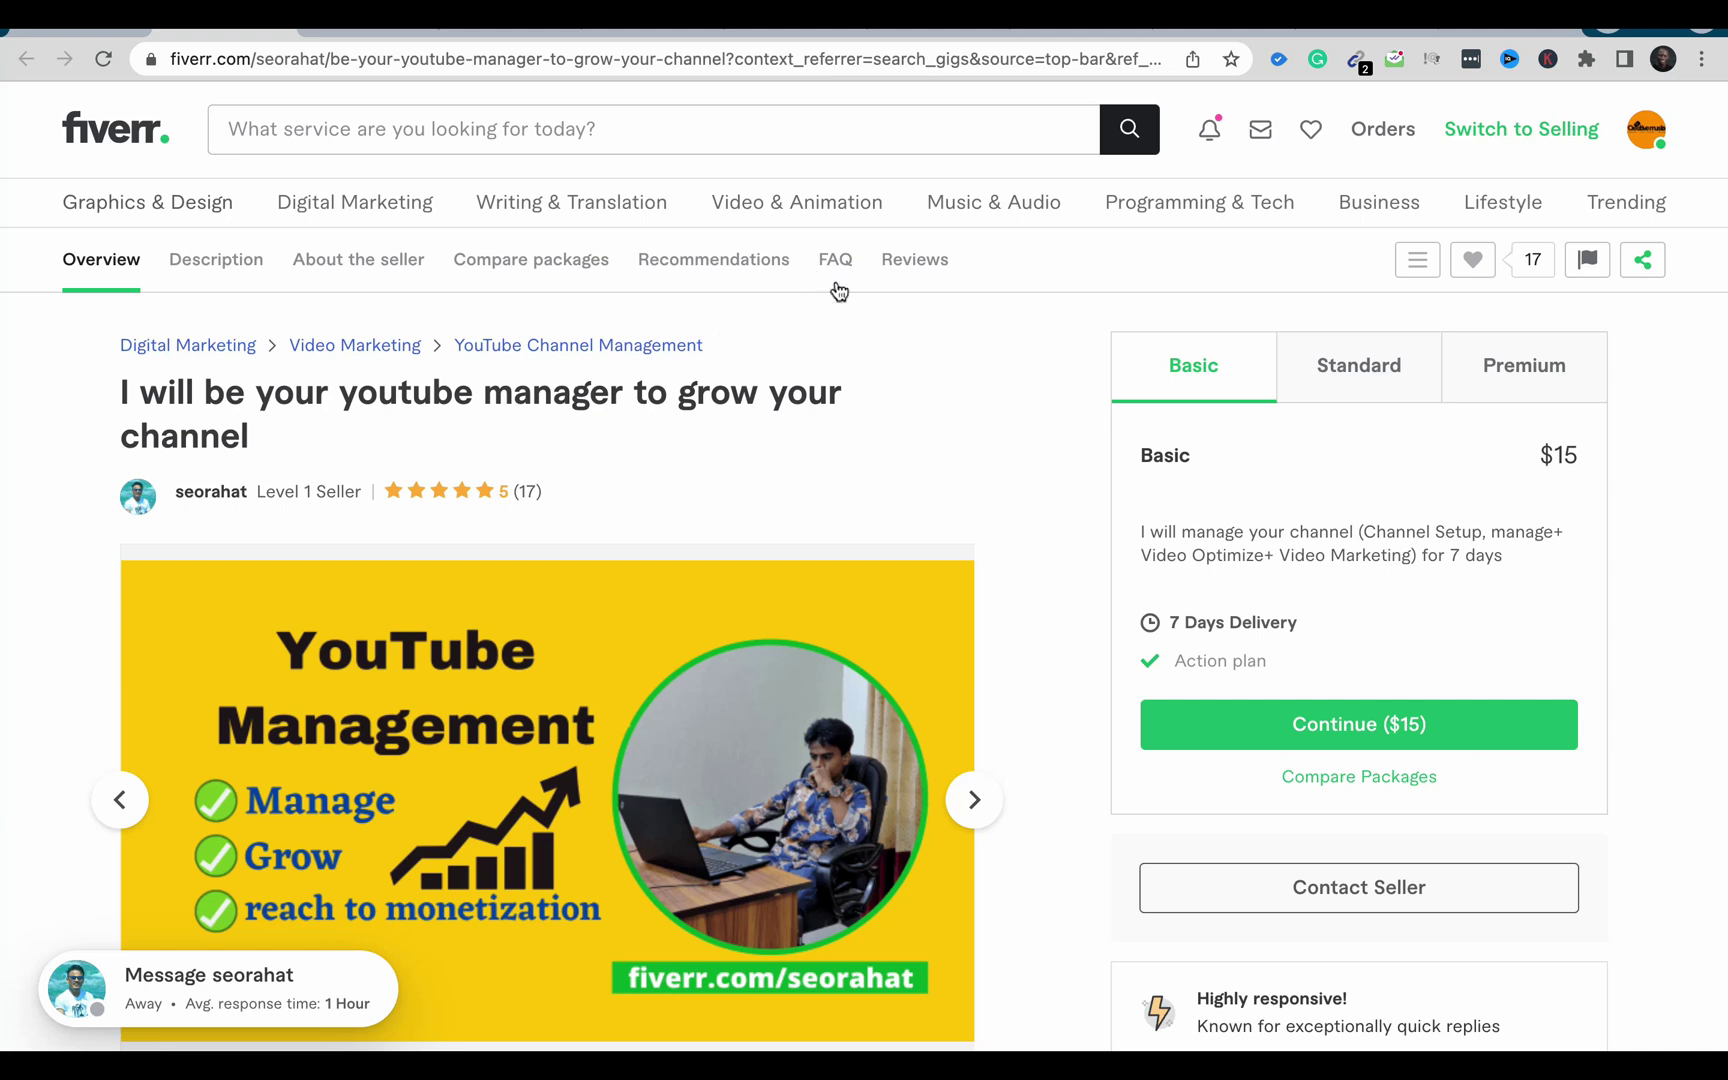
# Switch to the FivData site, open its Gig Rank Checker and enter "youtube manager" as the keyword.
pyautogui.click(905, 32)
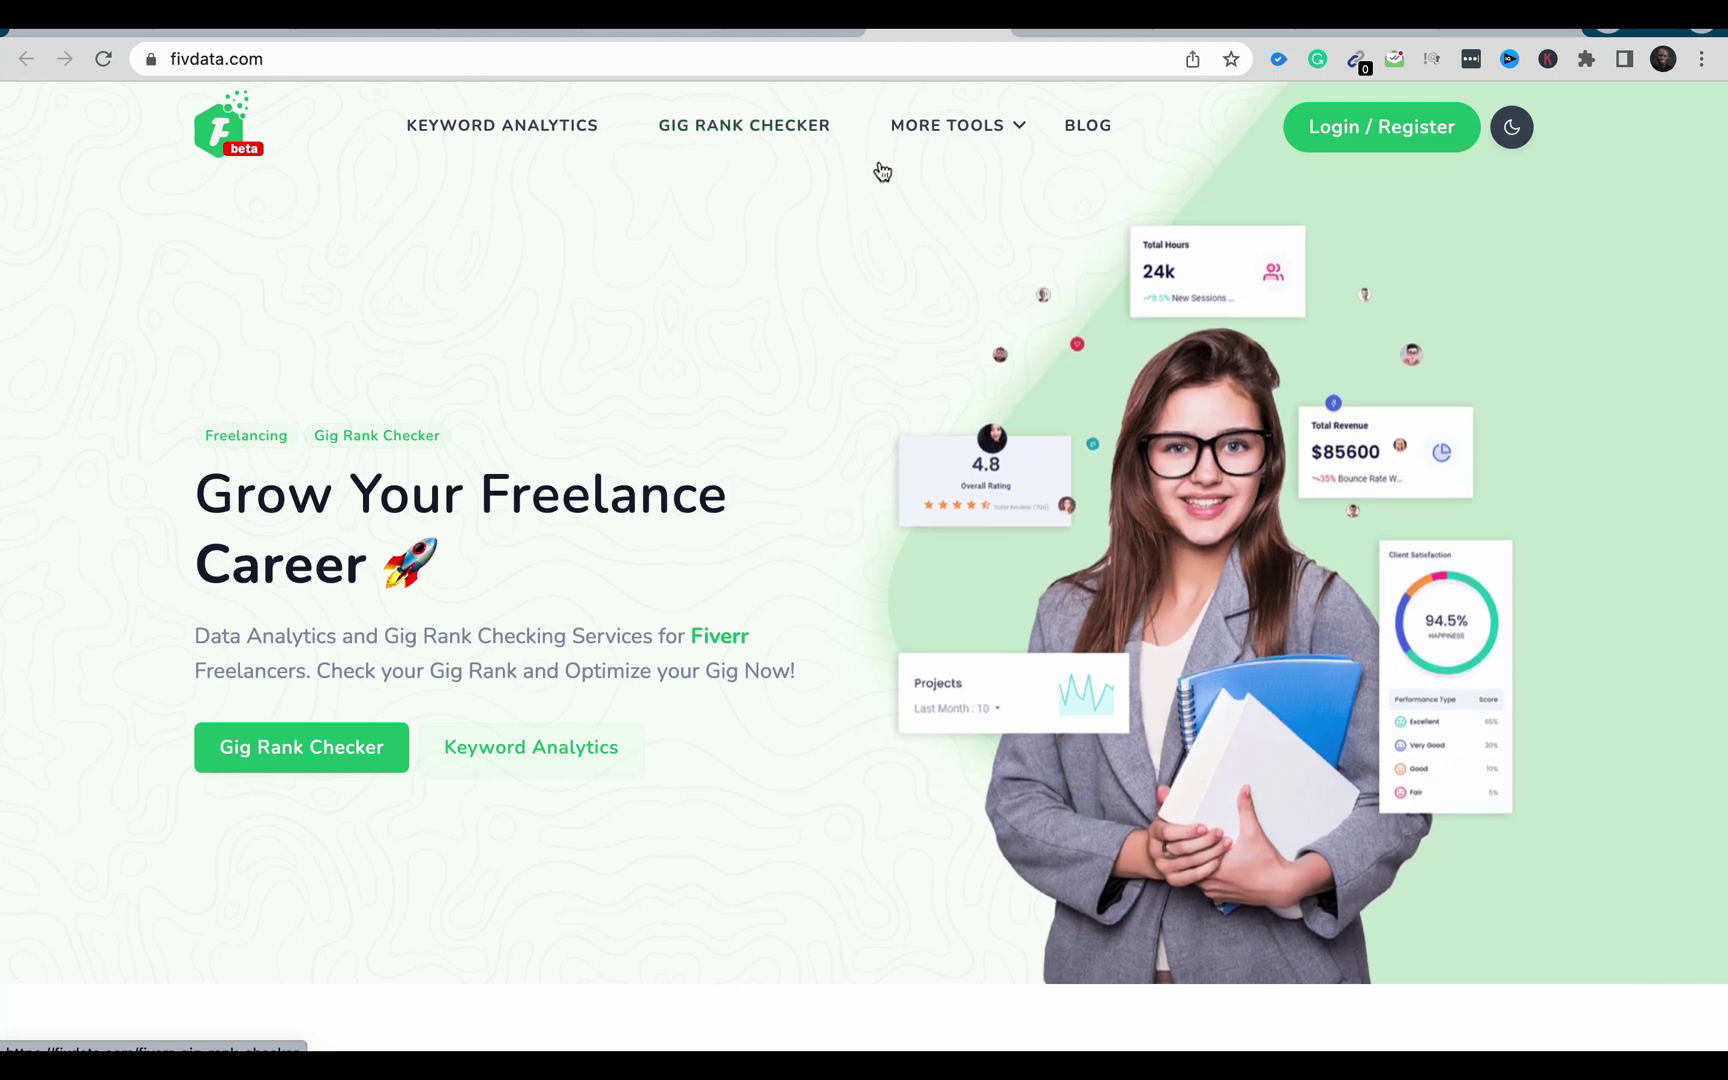
pyautogui.moveTo(988, 130)
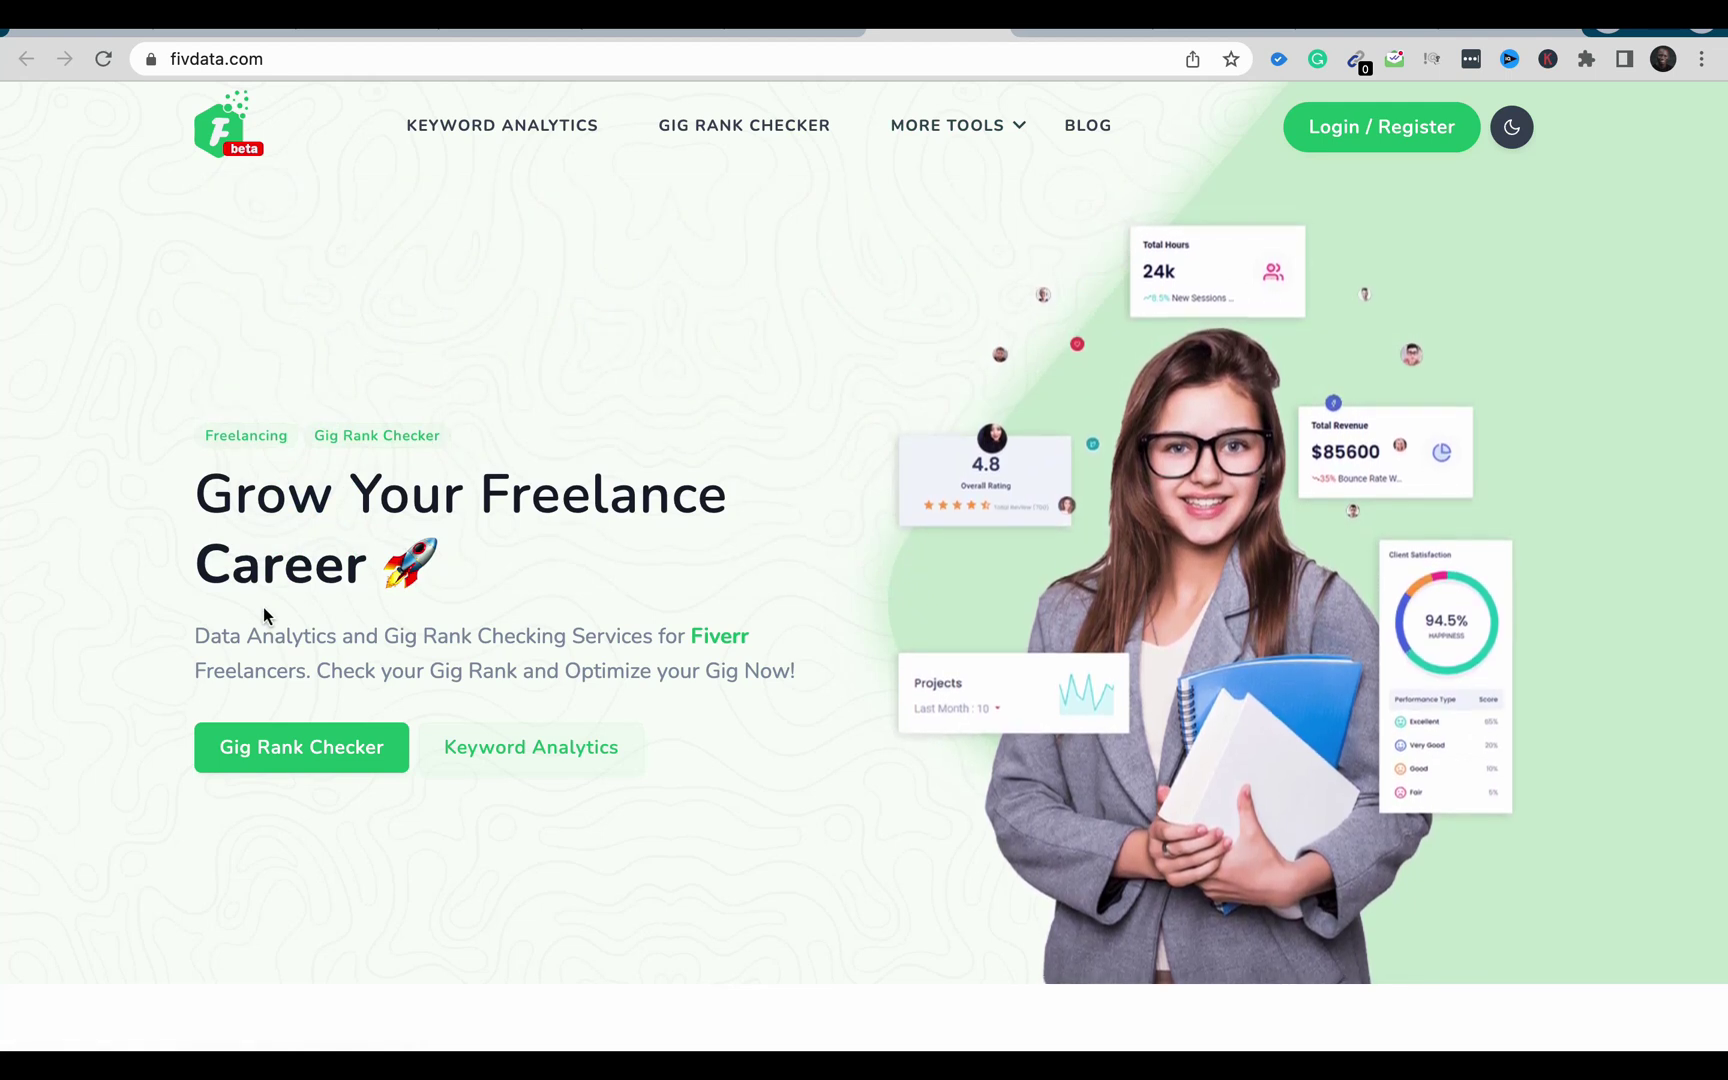
pyautogui.click(311, 766)
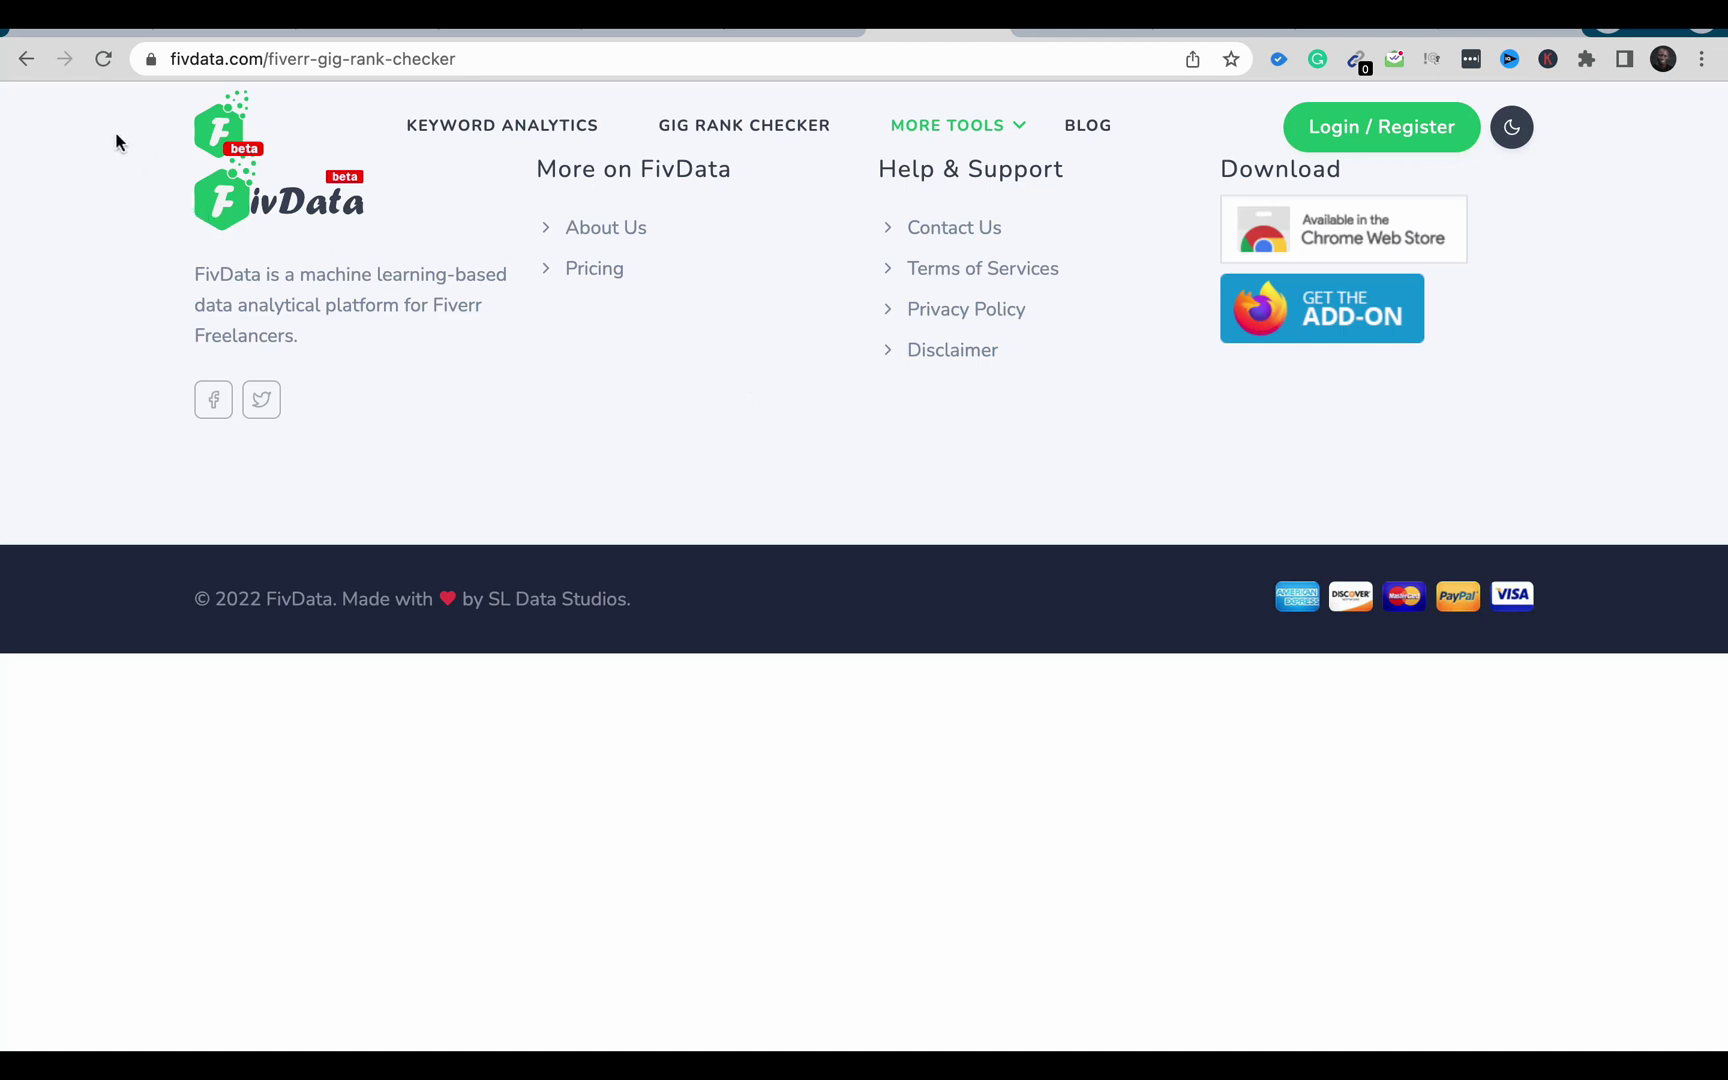
pyautogui.click(27, 60)
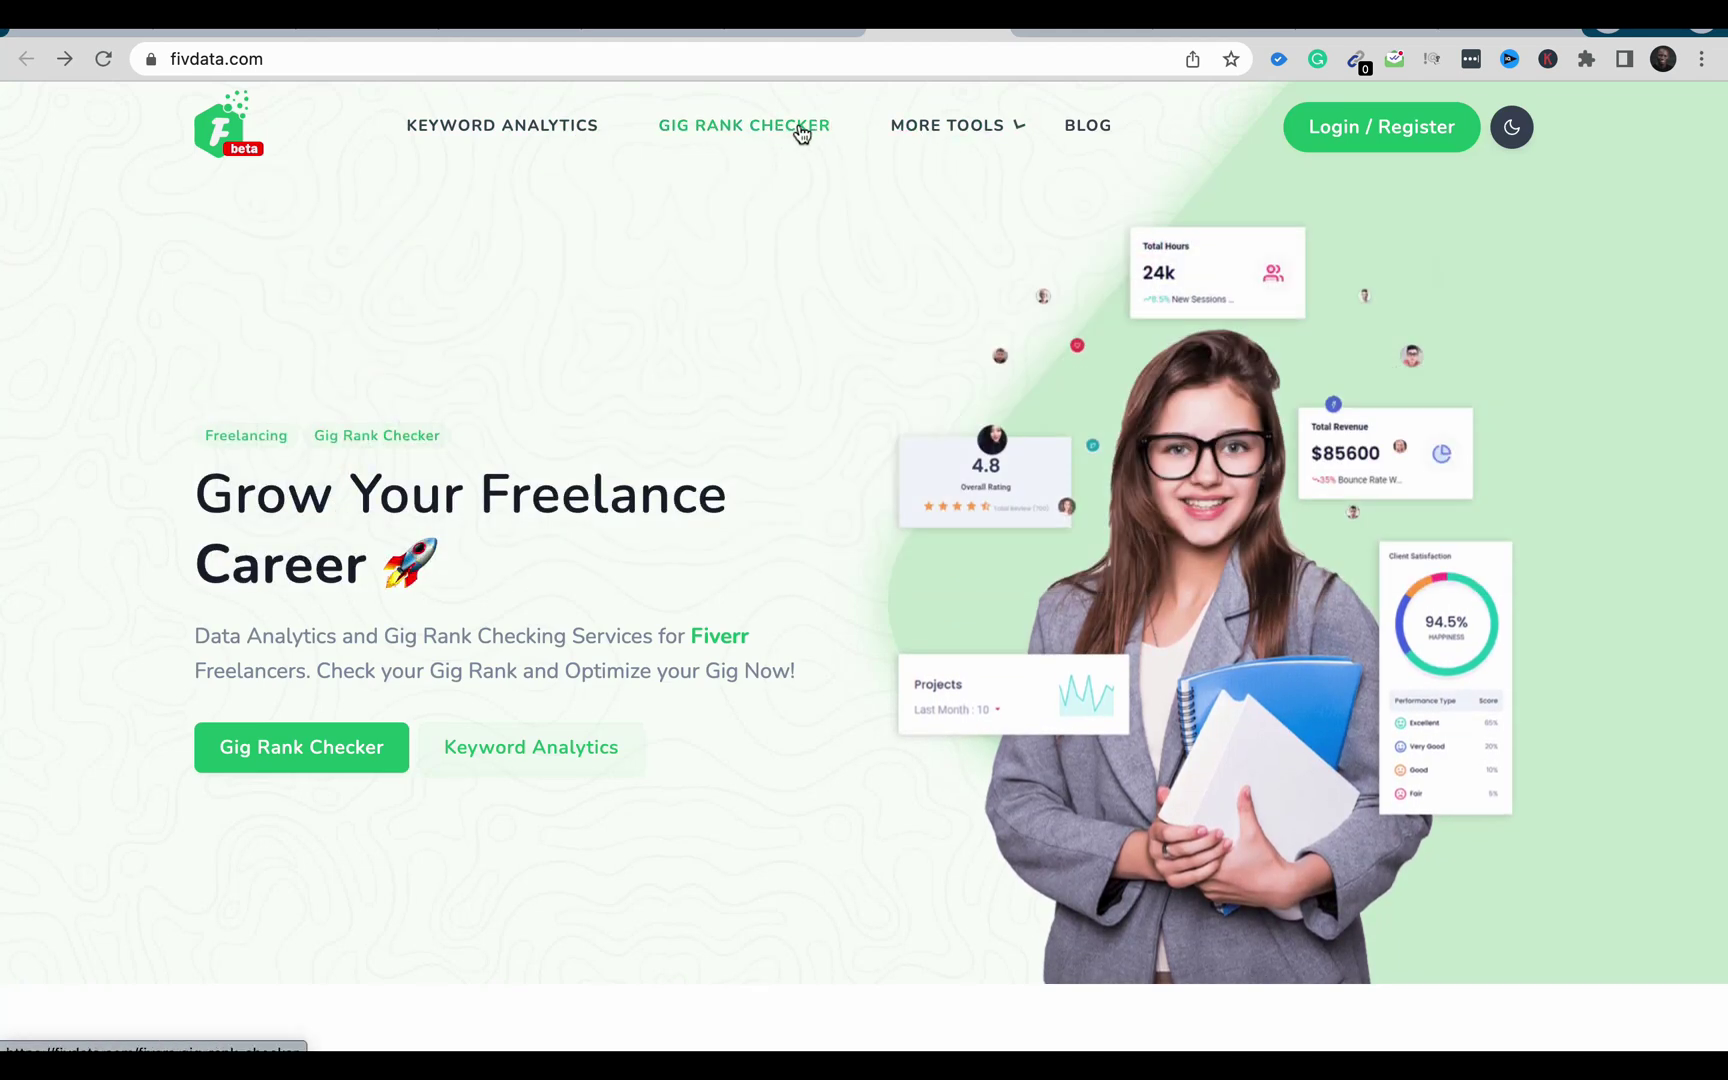
pyautogui.click(786, 132)
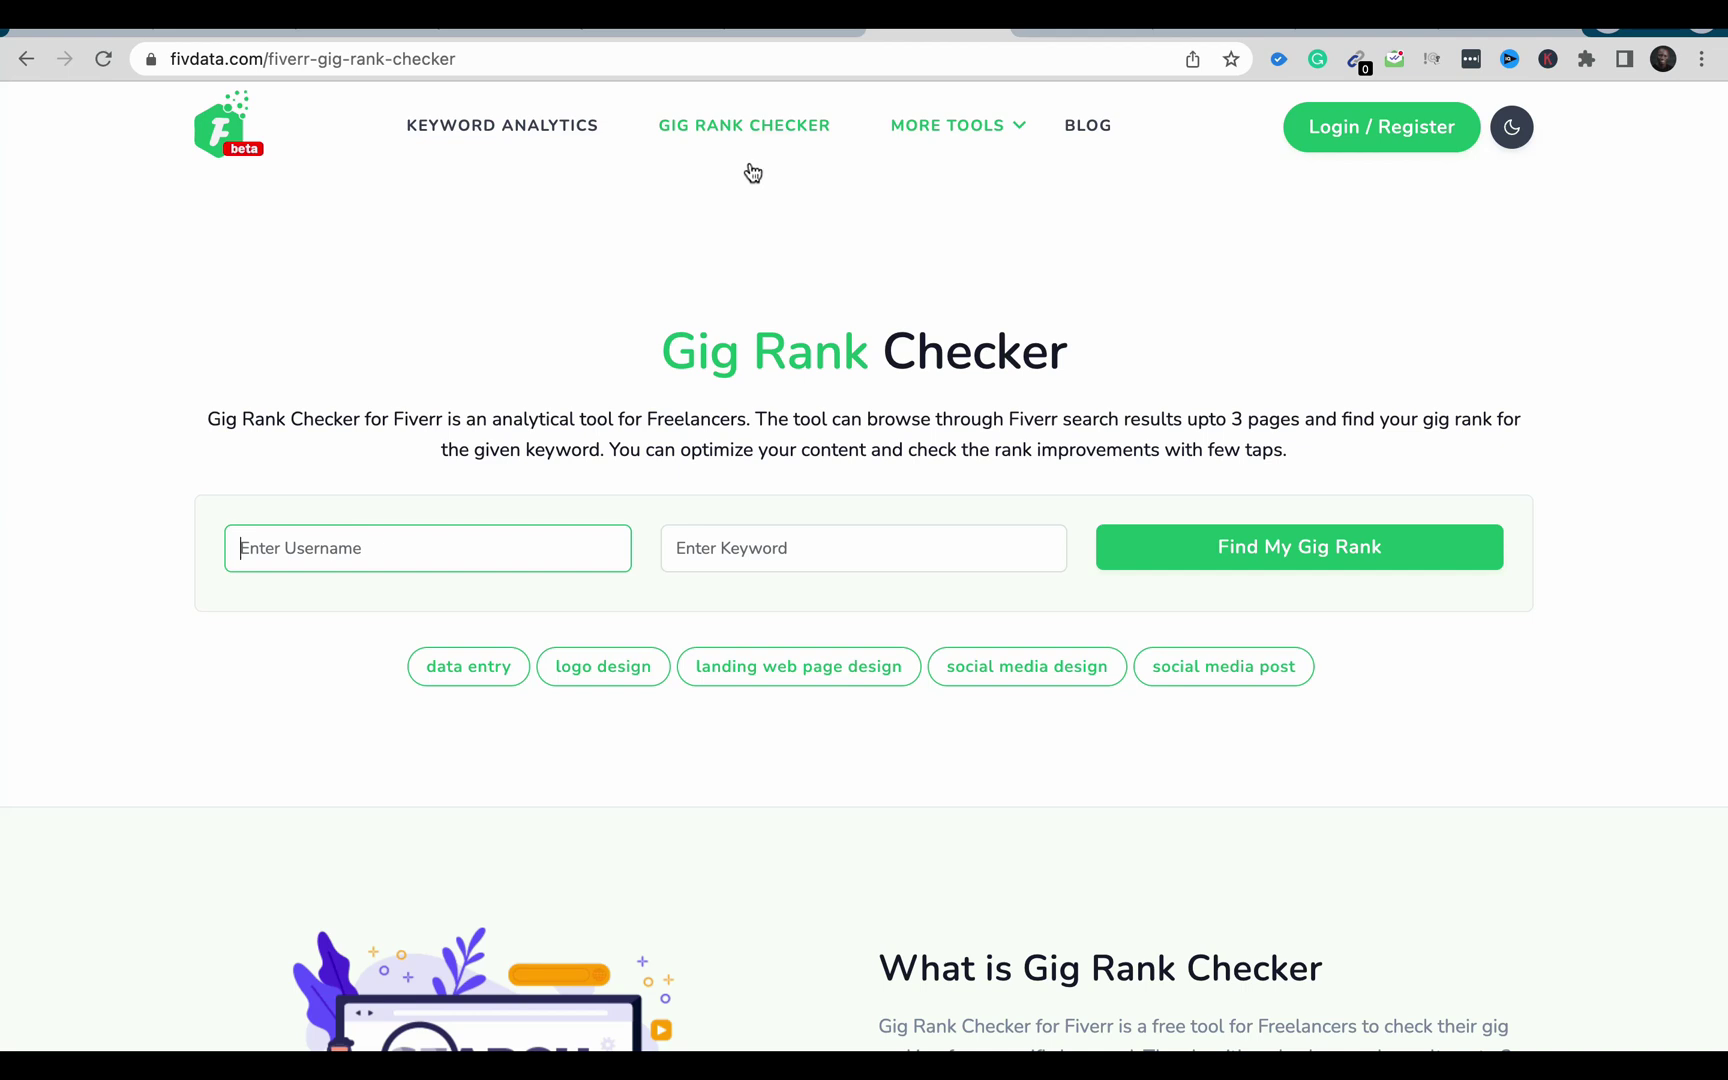
pyautogui.click(772, 540)
pyautogui.write('youtube manager')
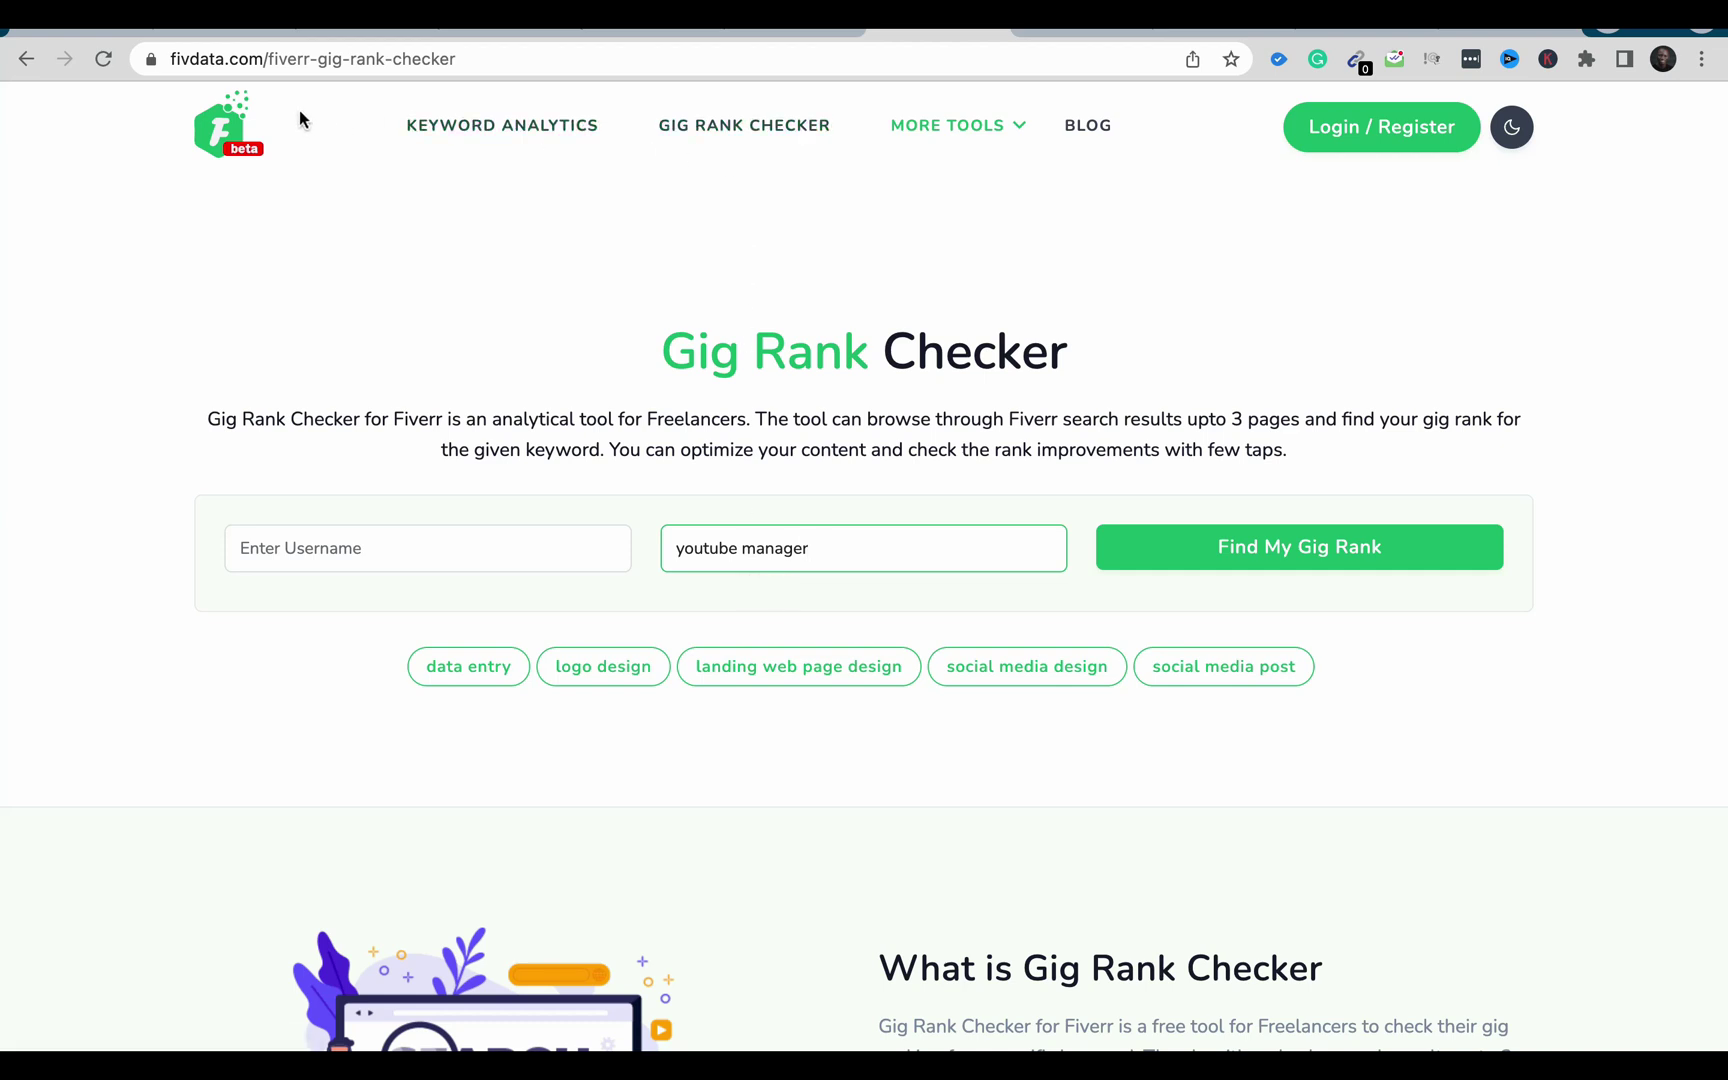
# Copy the seller's username from the opened Fiverr gig into FivData's Gig Rank Checker and run the rank search.
pyautogui.click(220, 30)
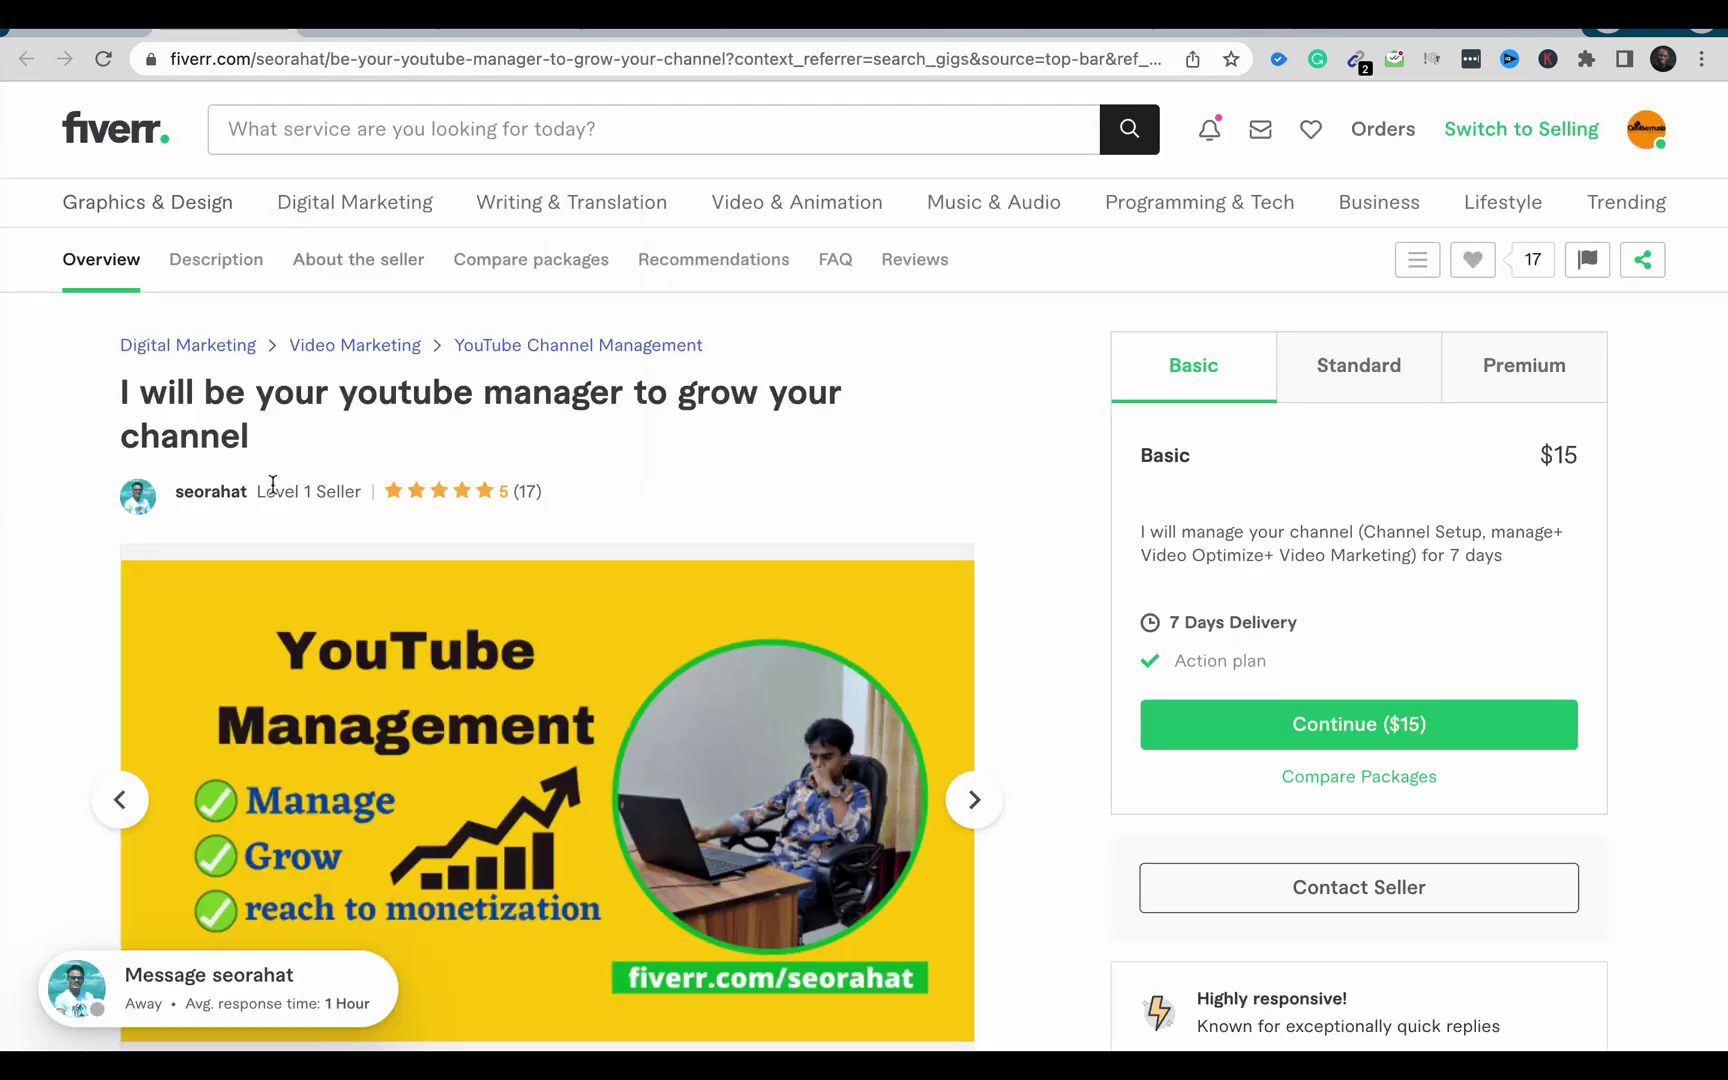
pyautogui.moveTo(244, 491); pyautogui.dragTo(177, 503)
pyautogui.press('super+c')
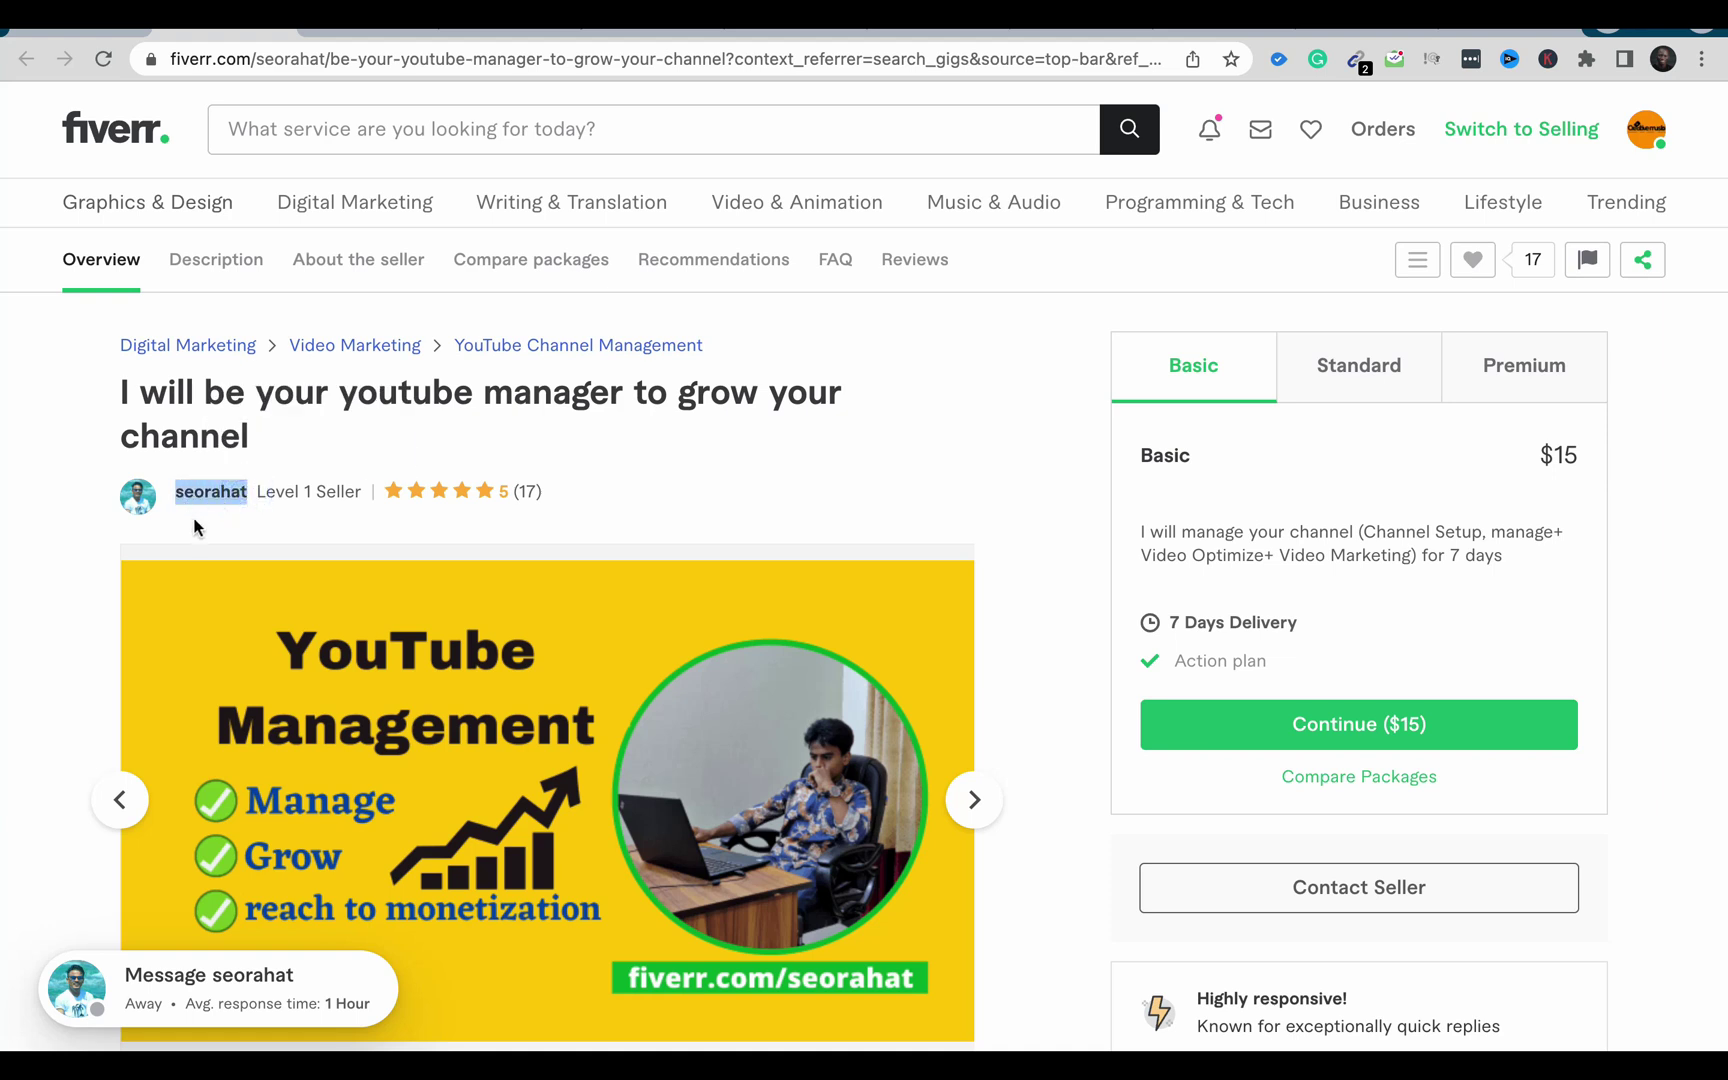
pyautogui.click(947, 30)
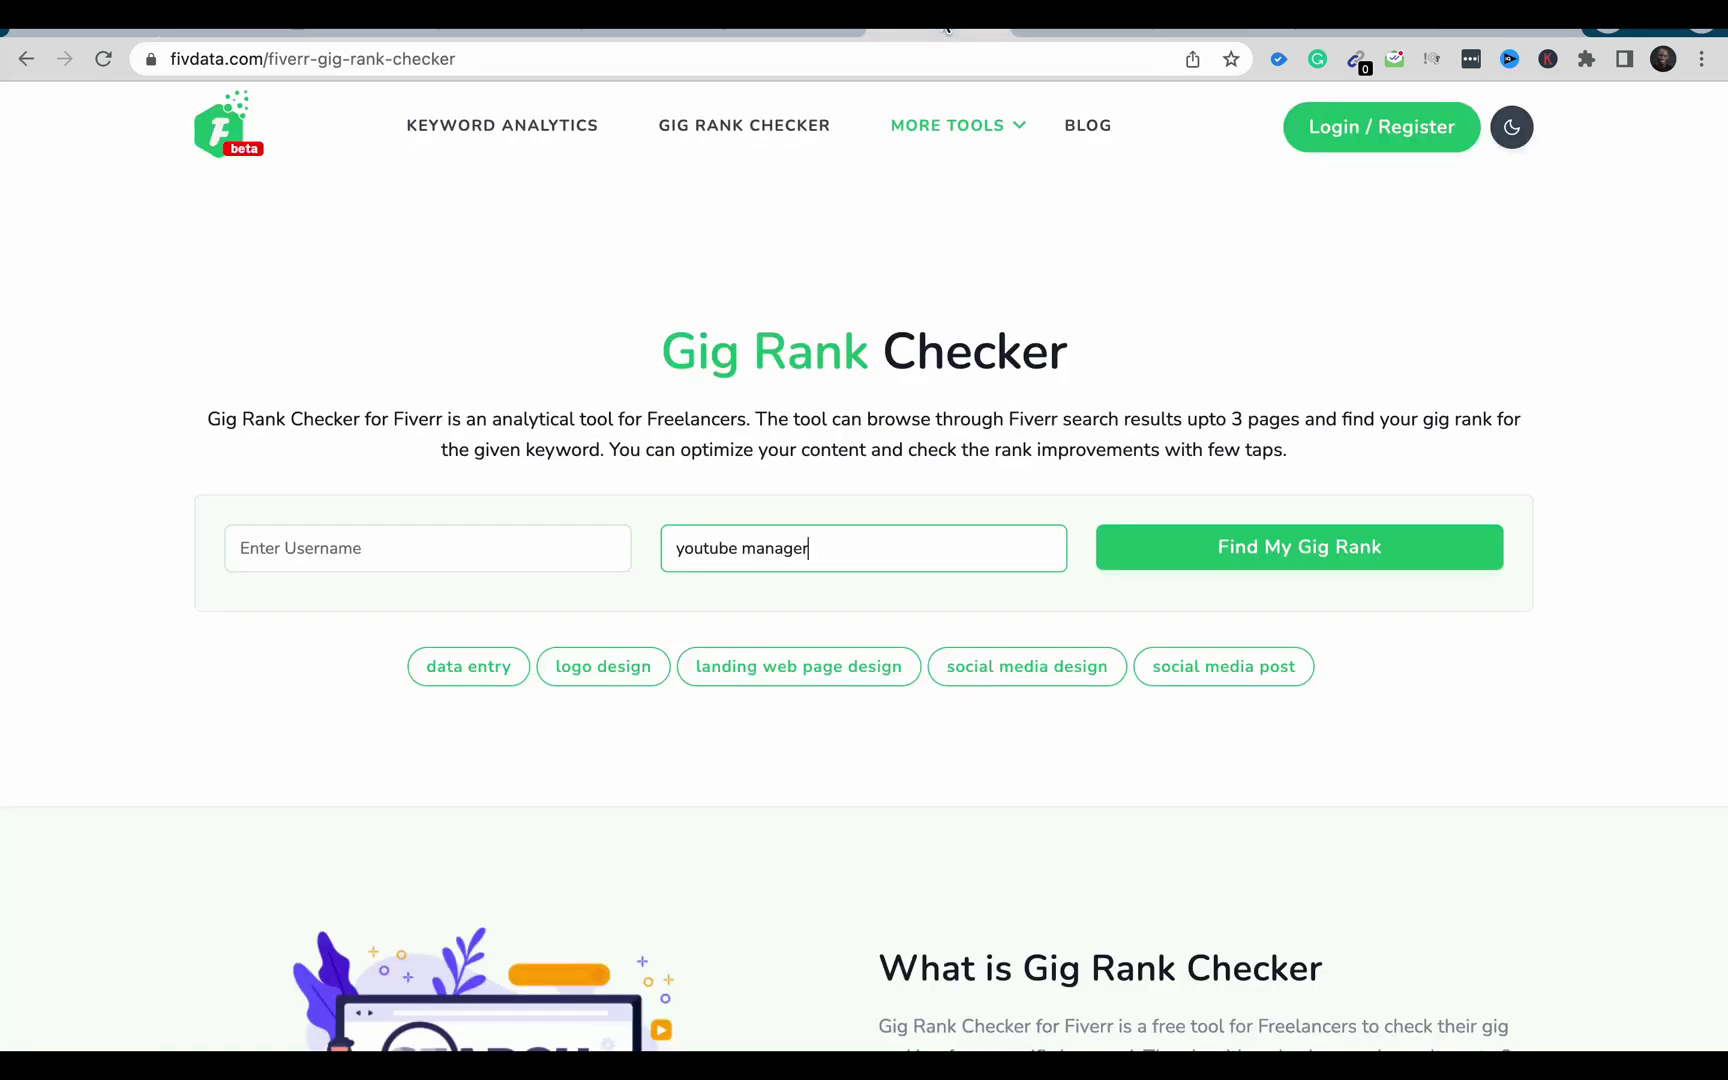
pyautogui.click(358, 557)
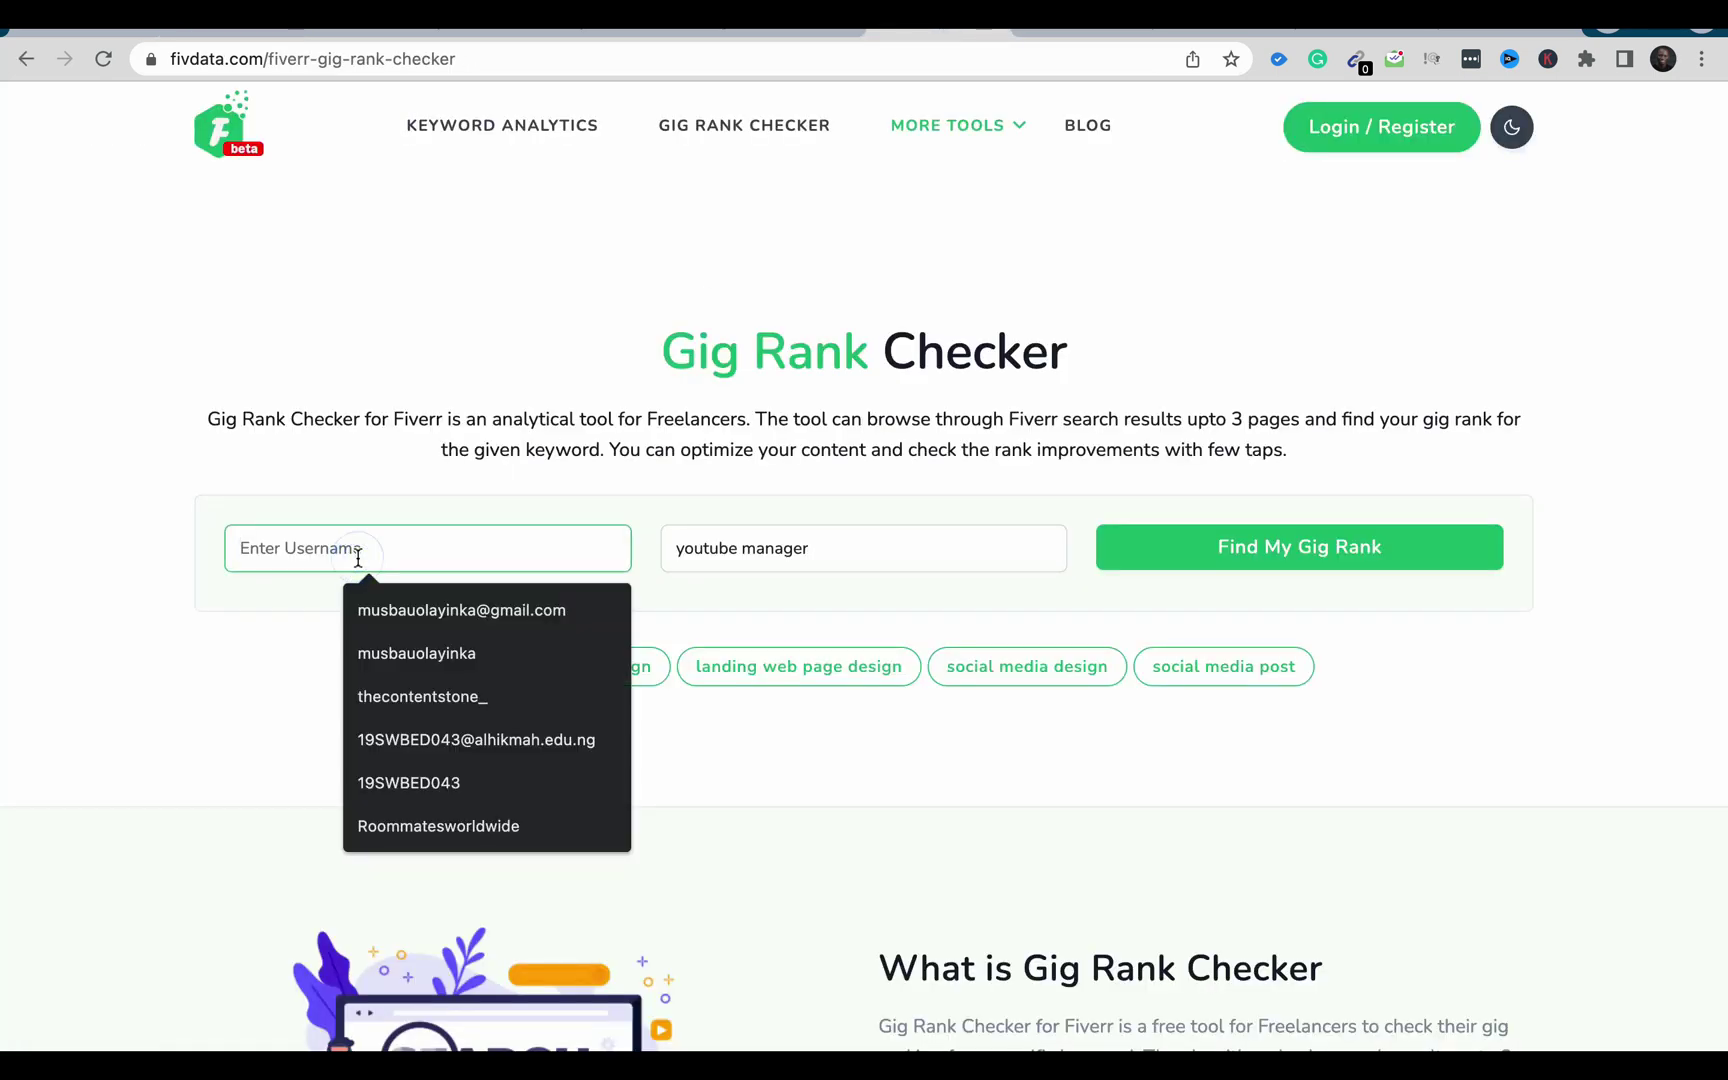
pyautogui.press('super+v')
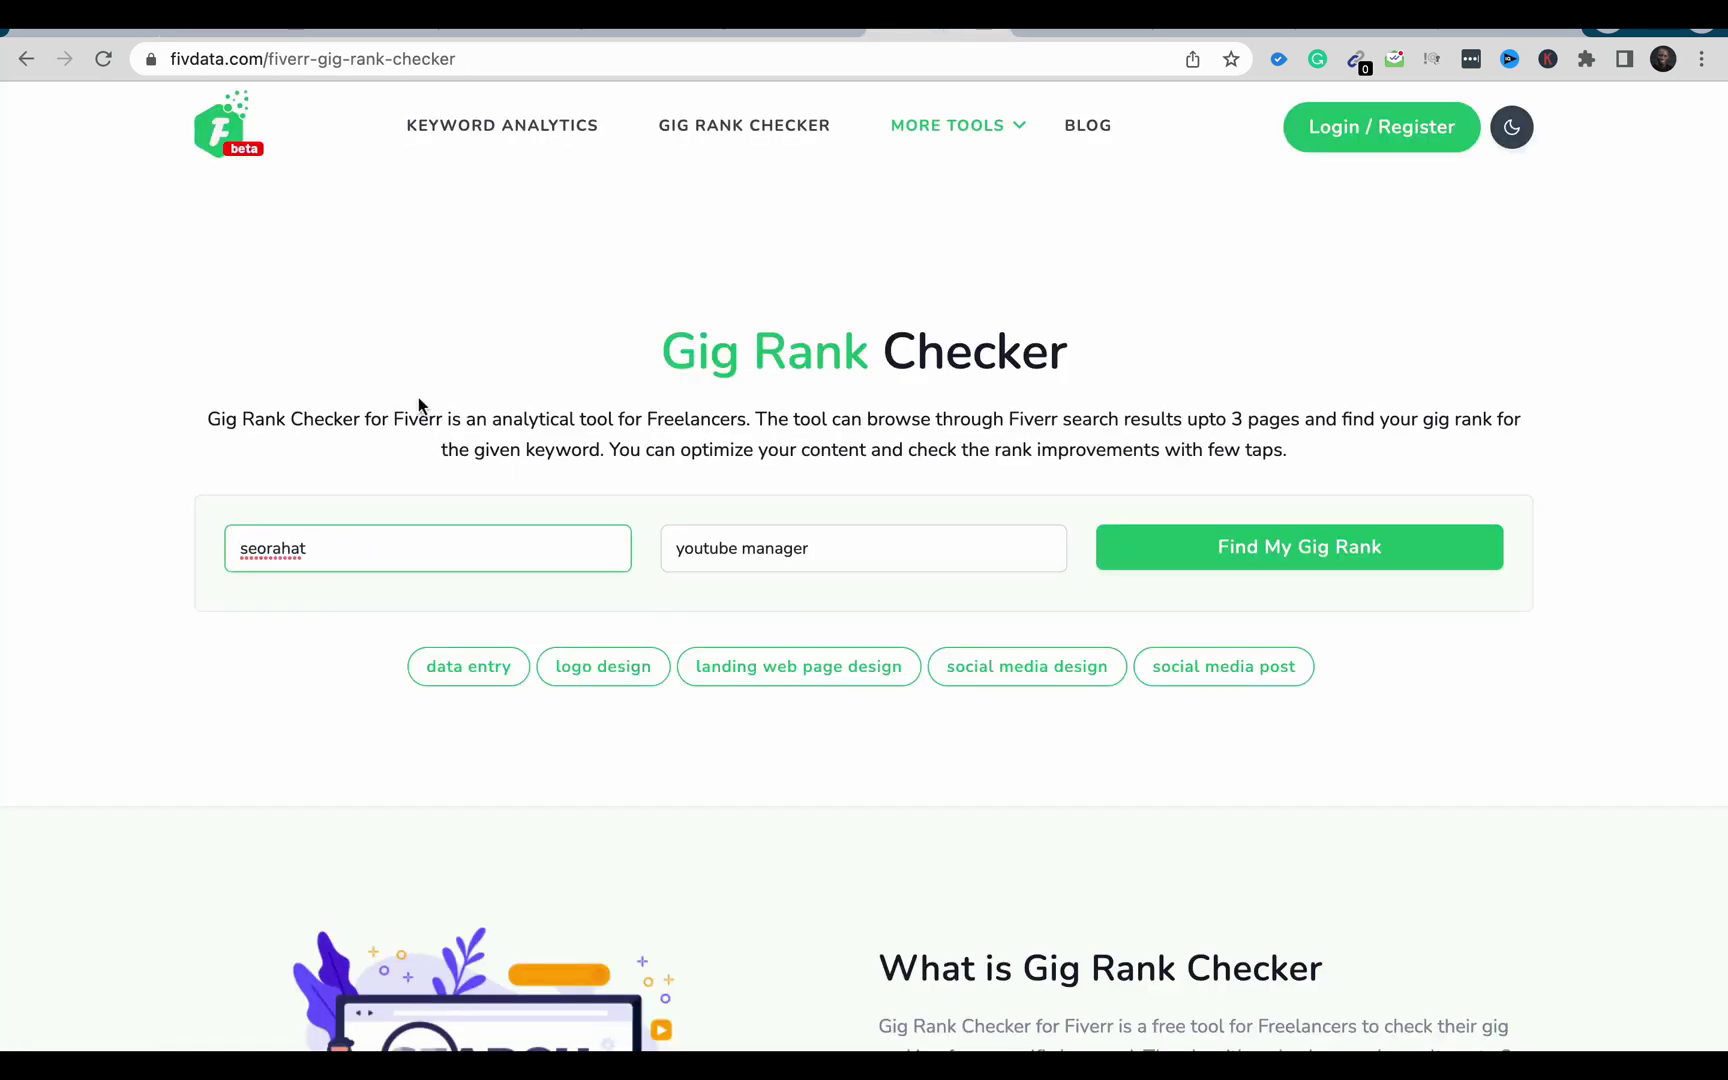
pyautogui.click(1303, 562)
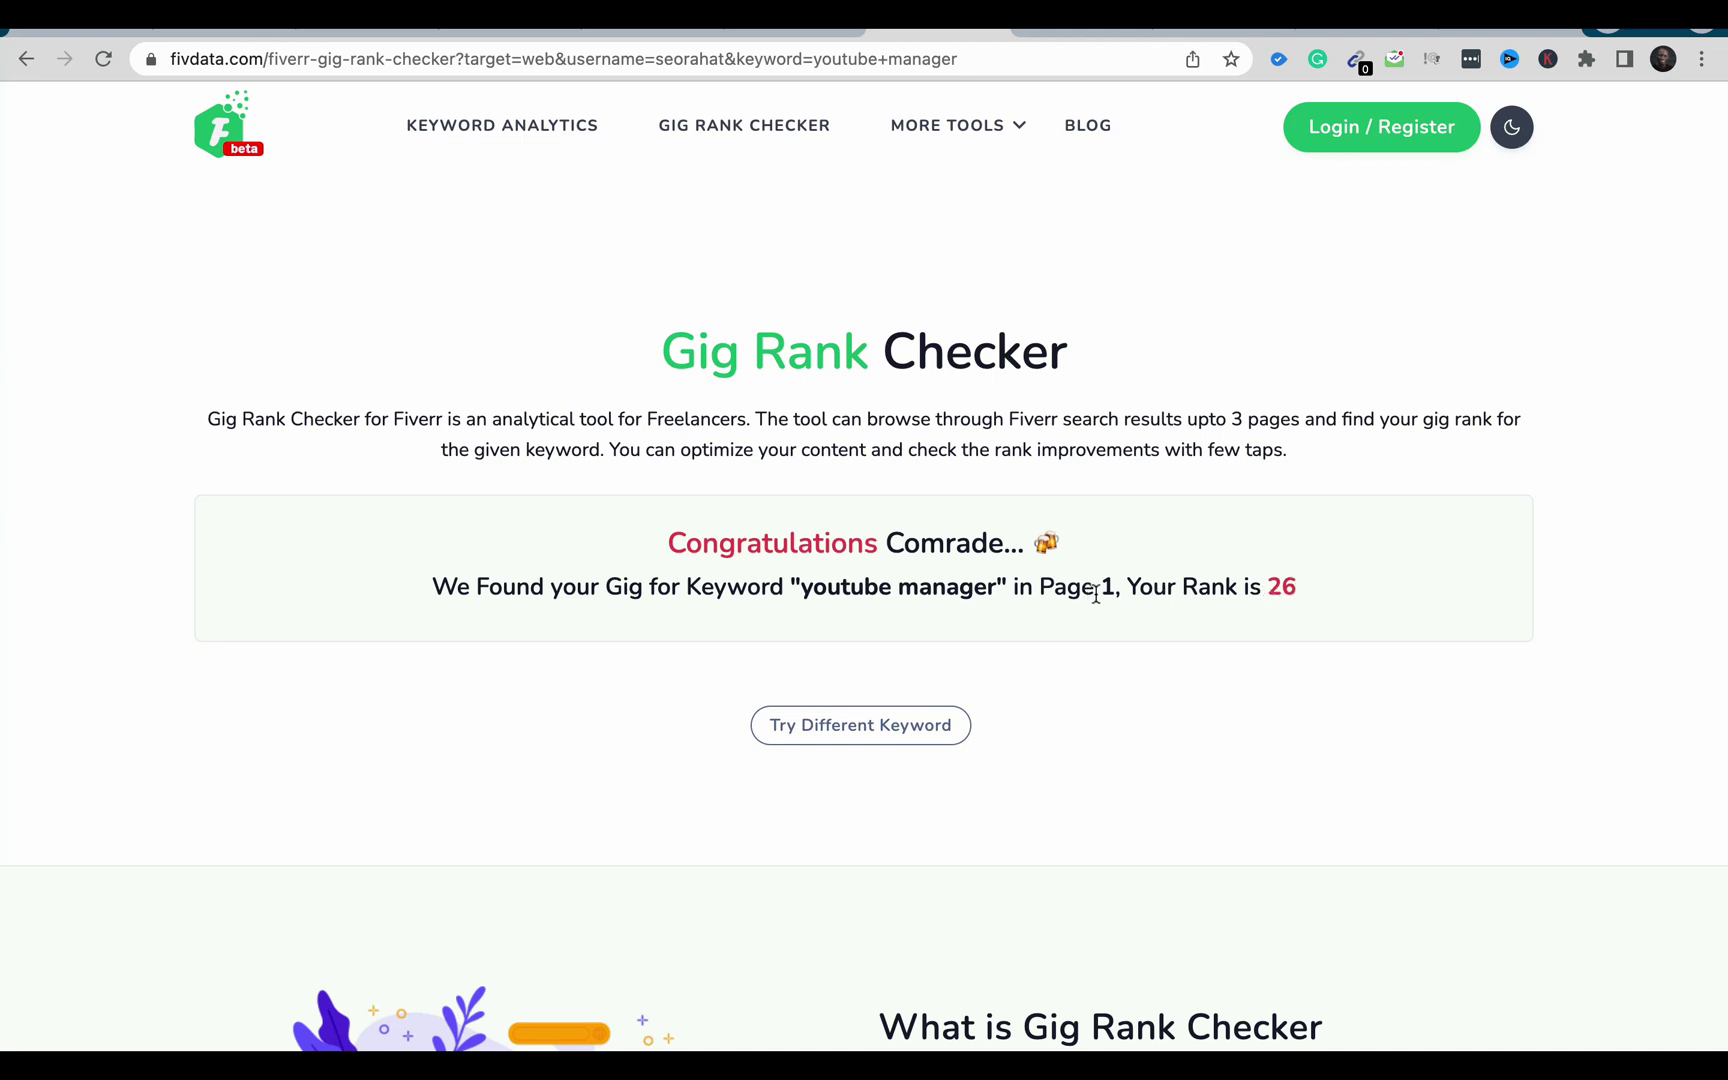
# Return to Fiverr's "youtube manager" results and check the listings from the first row down to "I will be your youtube manager to grow your channel".
pyautogui.click(70, 35)
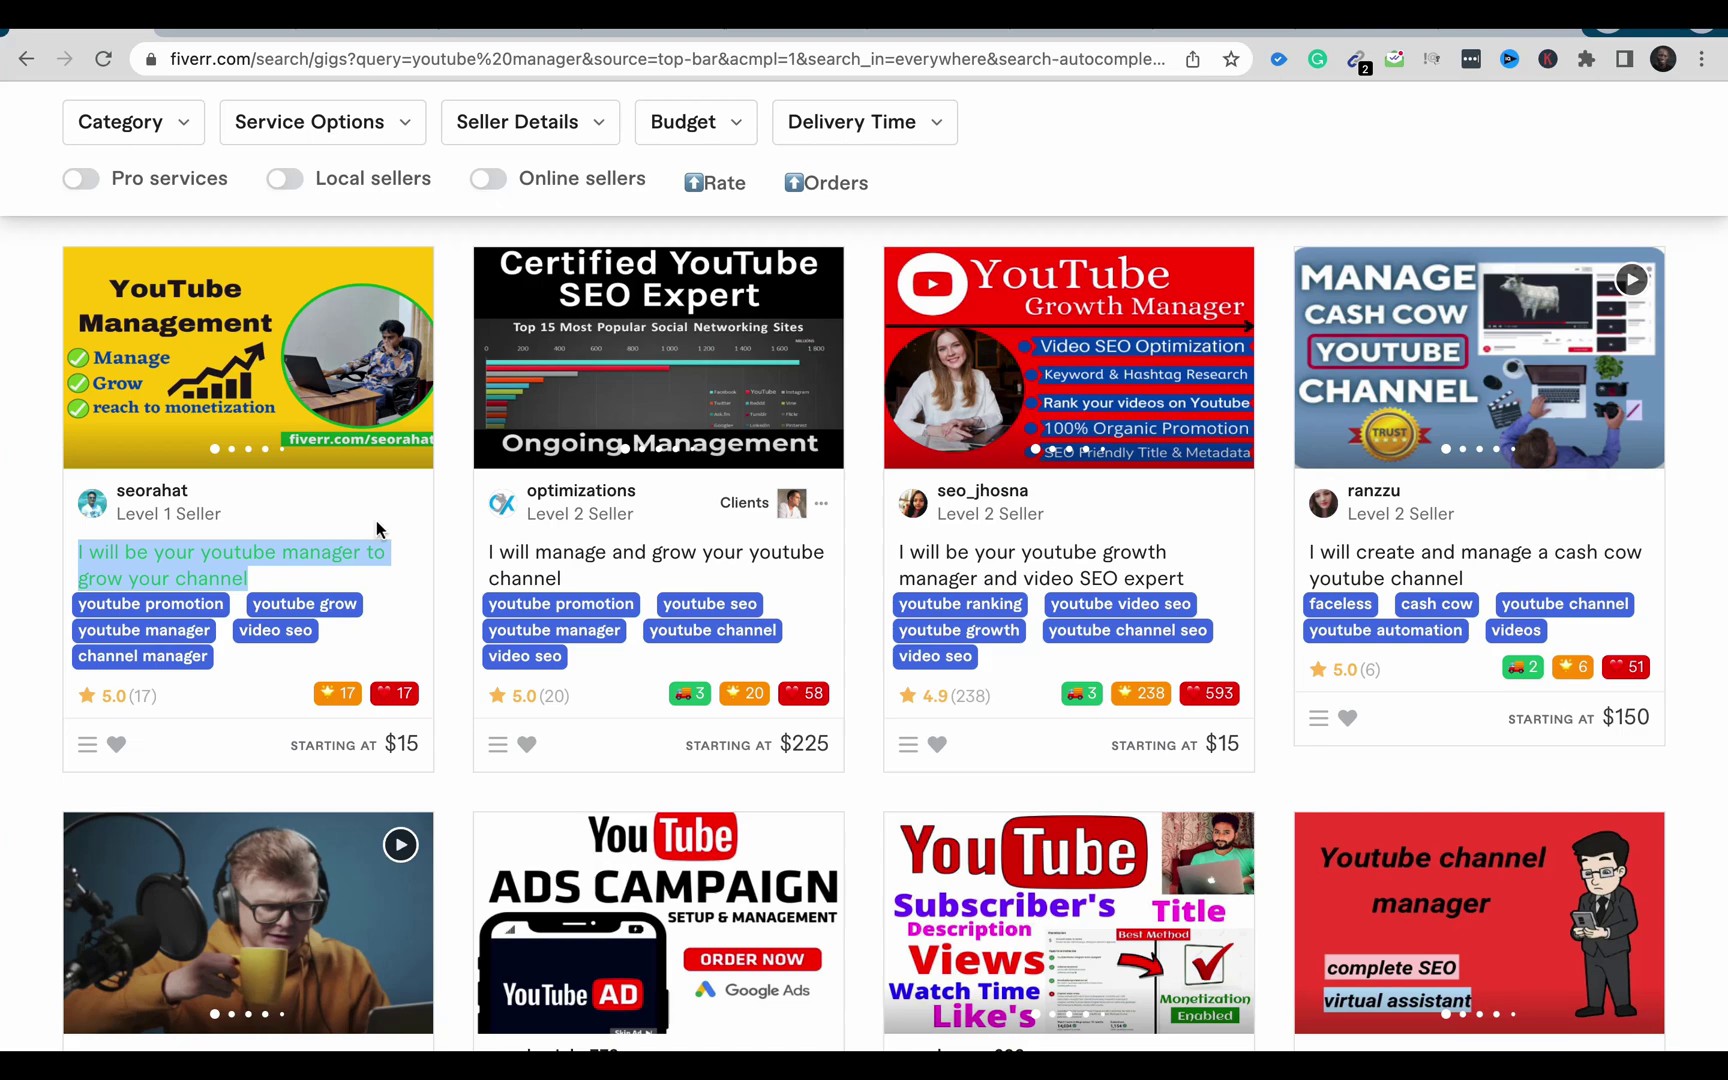
pyautogui.scroll(10, 378, 528)
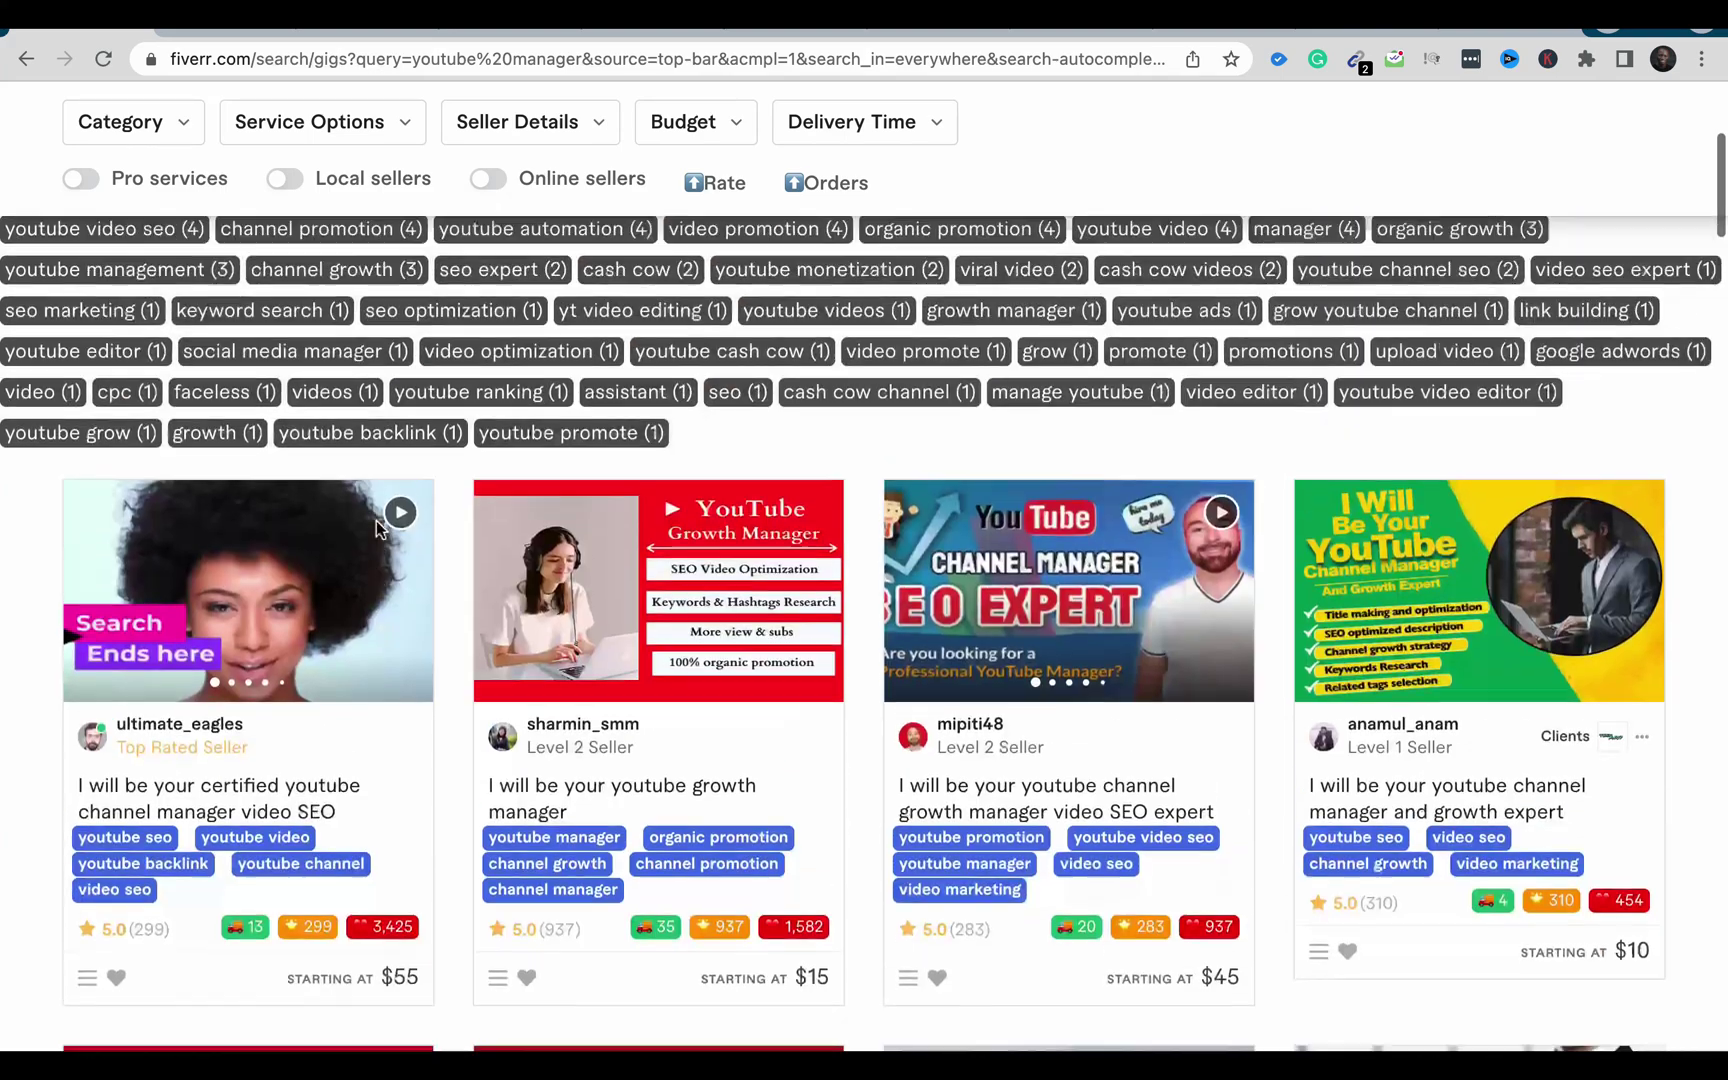
pyautogui.scroll(-3, 378, 528)
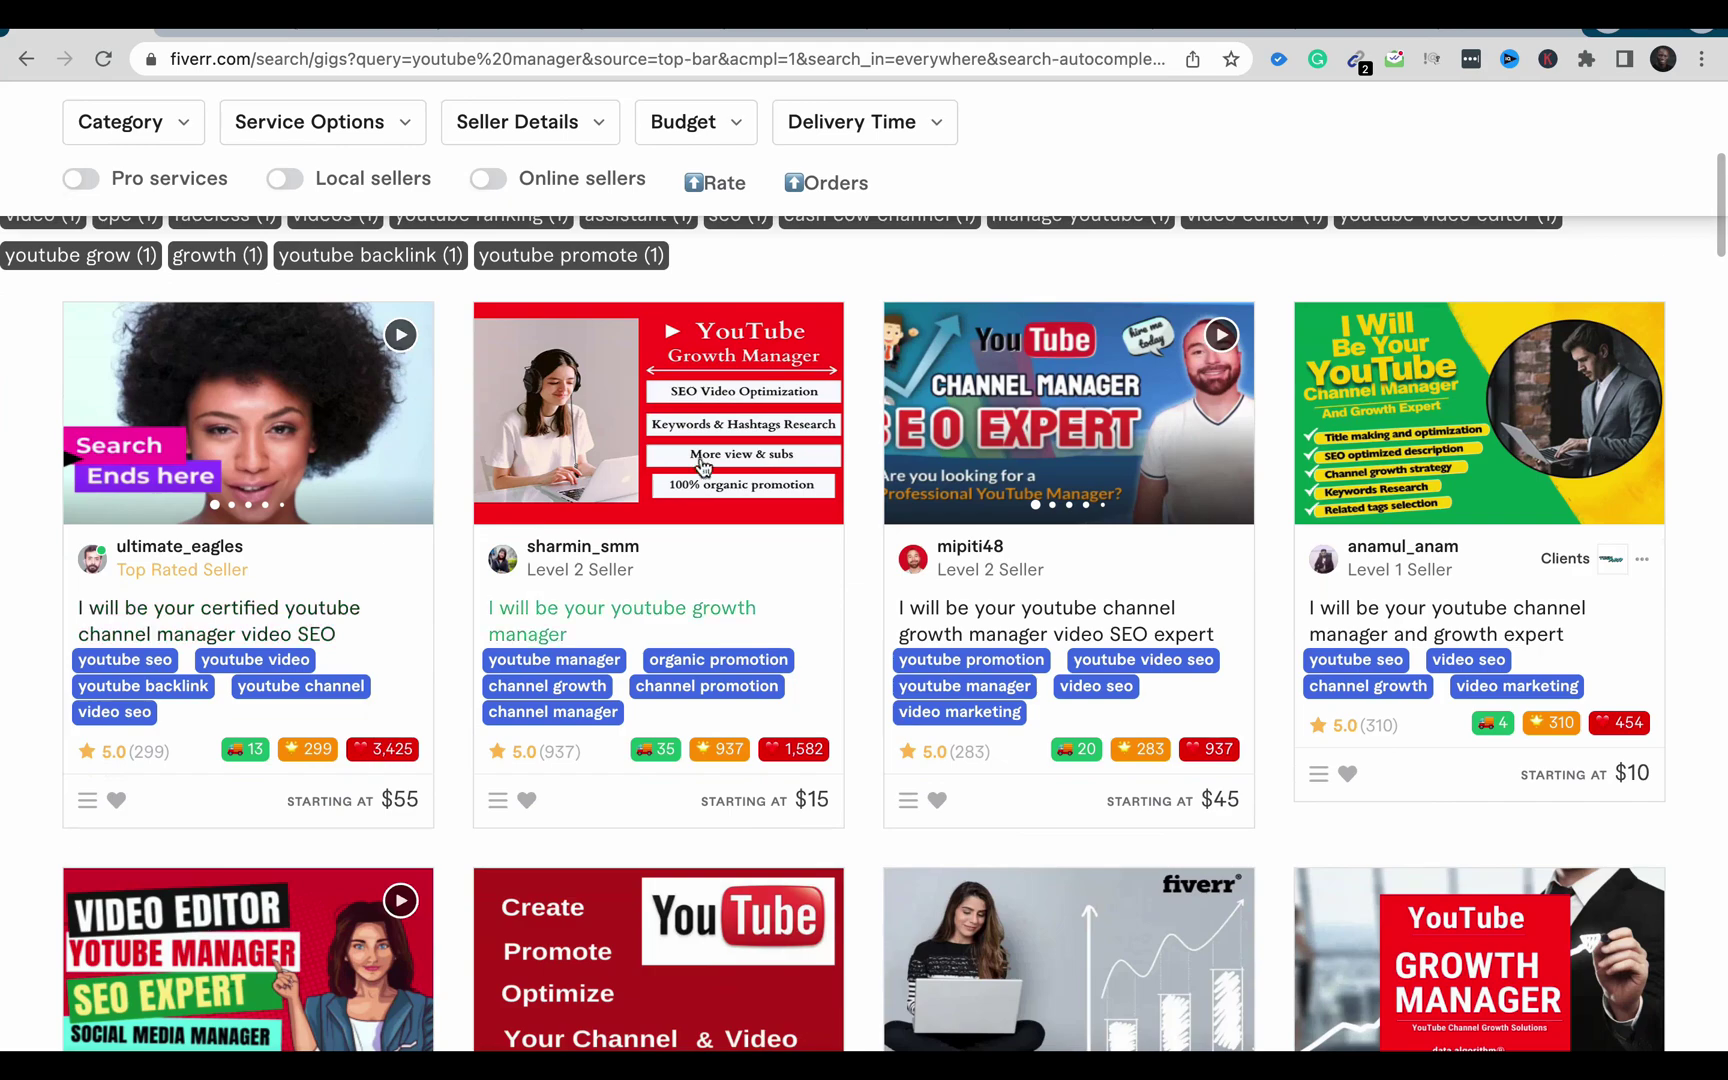
pyautogui.scroll(-5, 1440, 720)
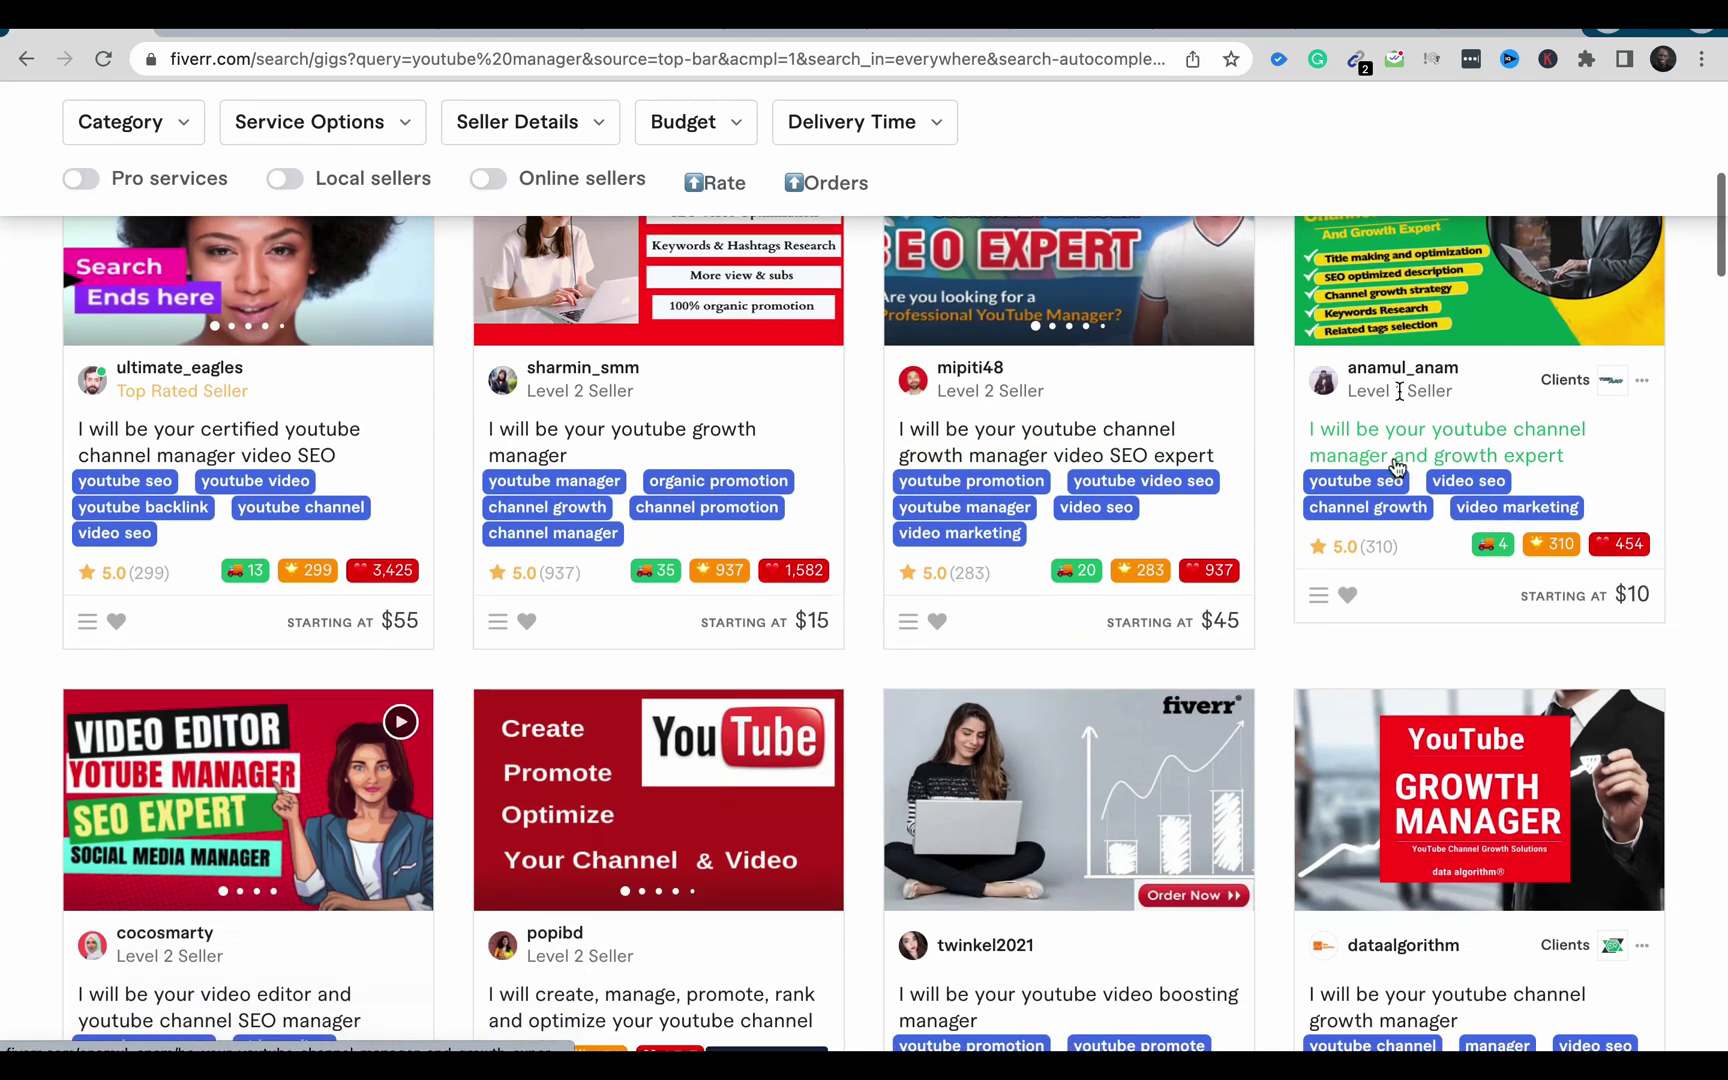
pyautogui.scroll(-6, 1443, 735)
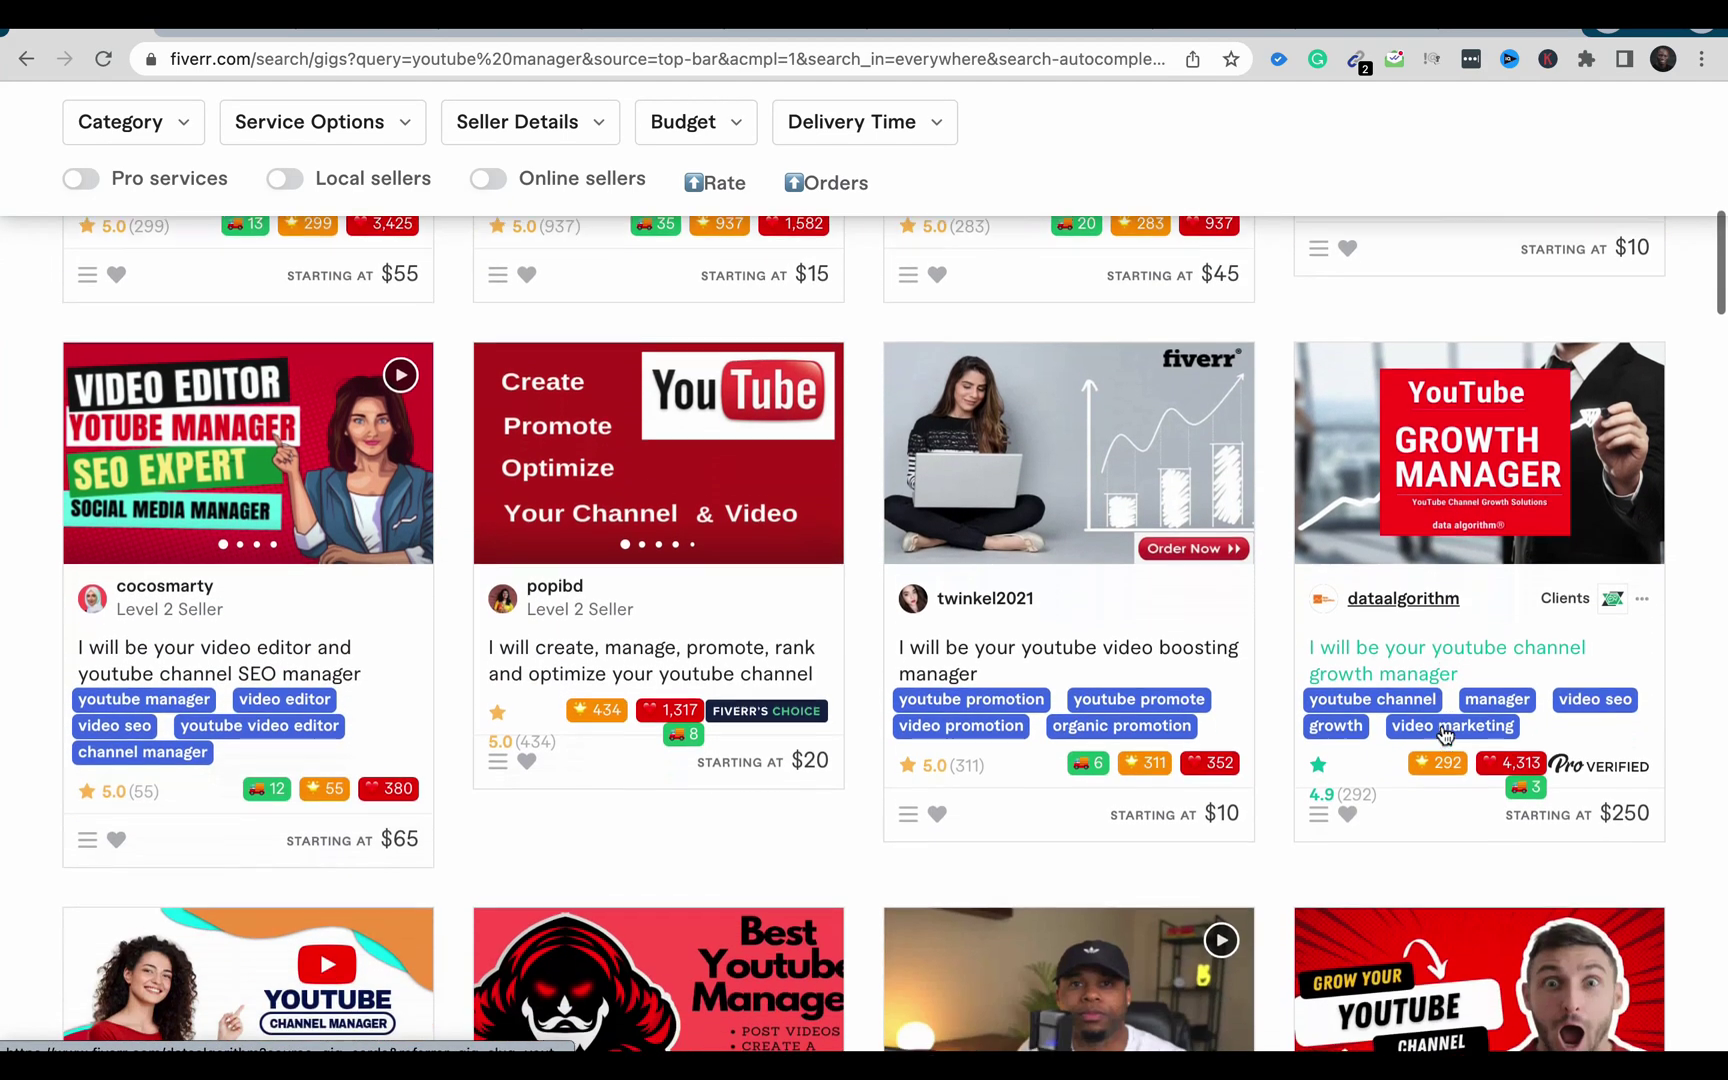
pyautogui.scroll(-10, 1435, 830)
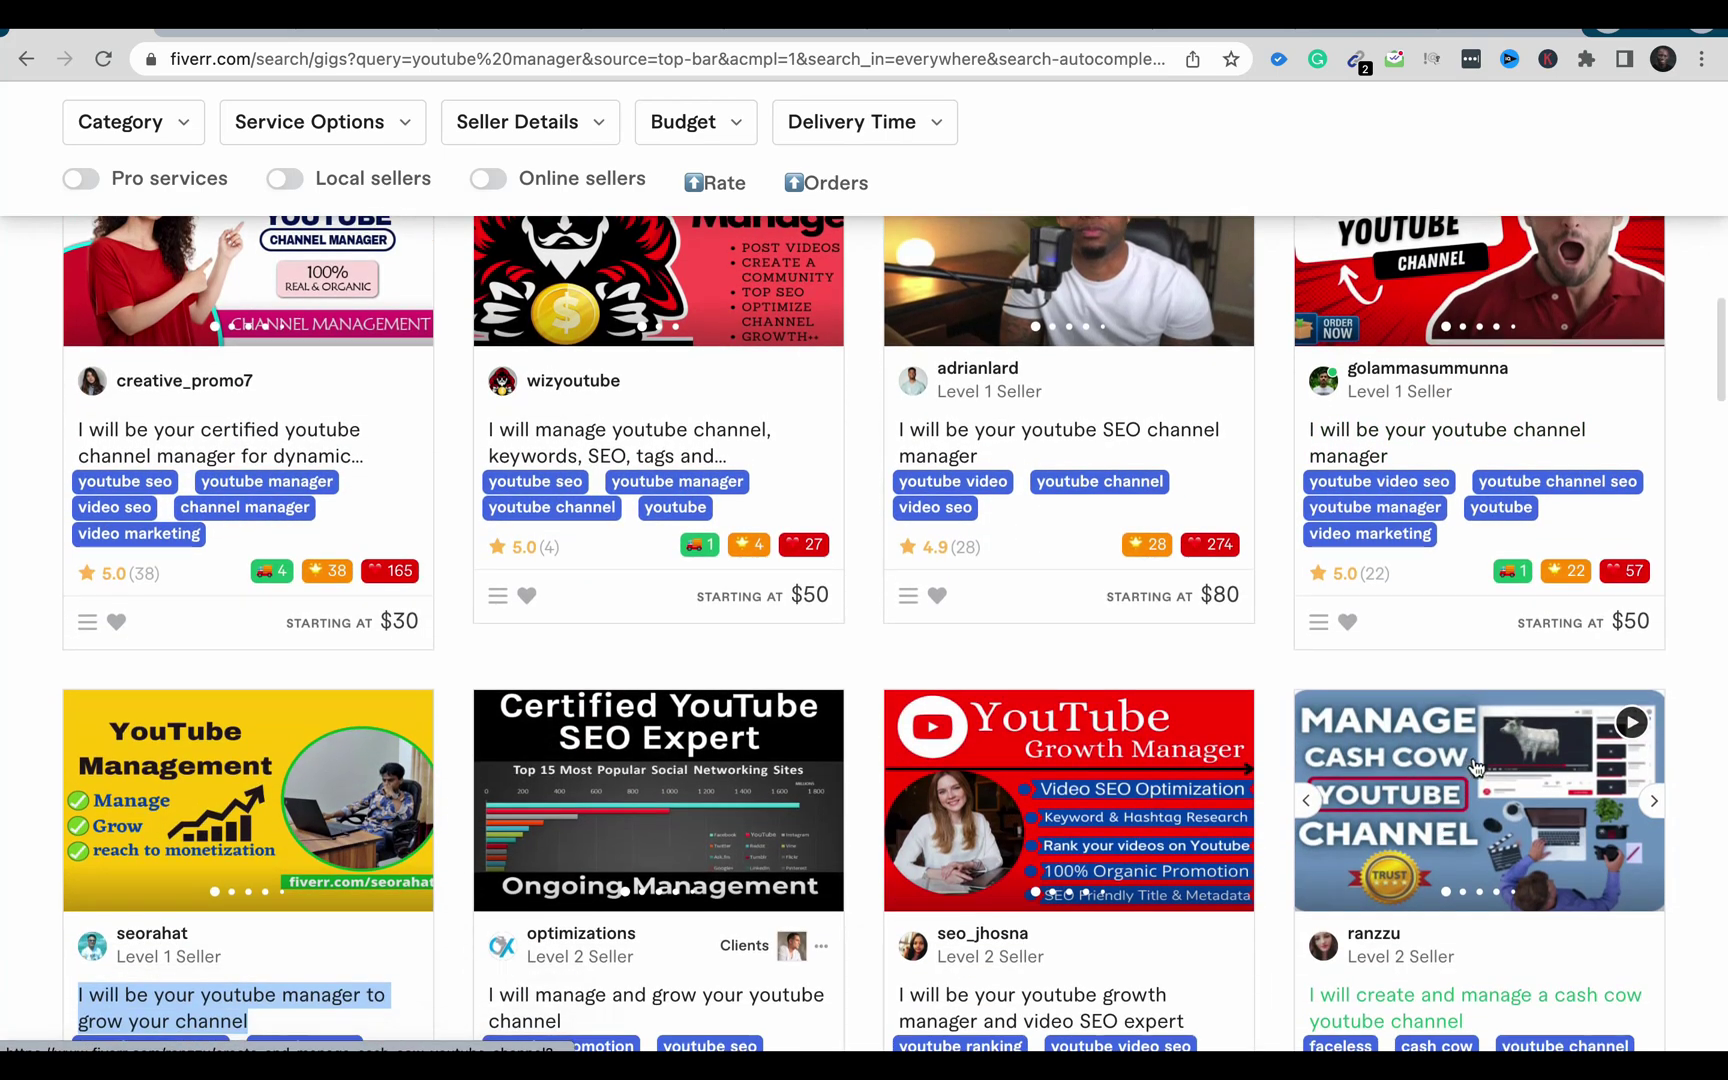
pyautogui.scroll(-10, 1476, 767)
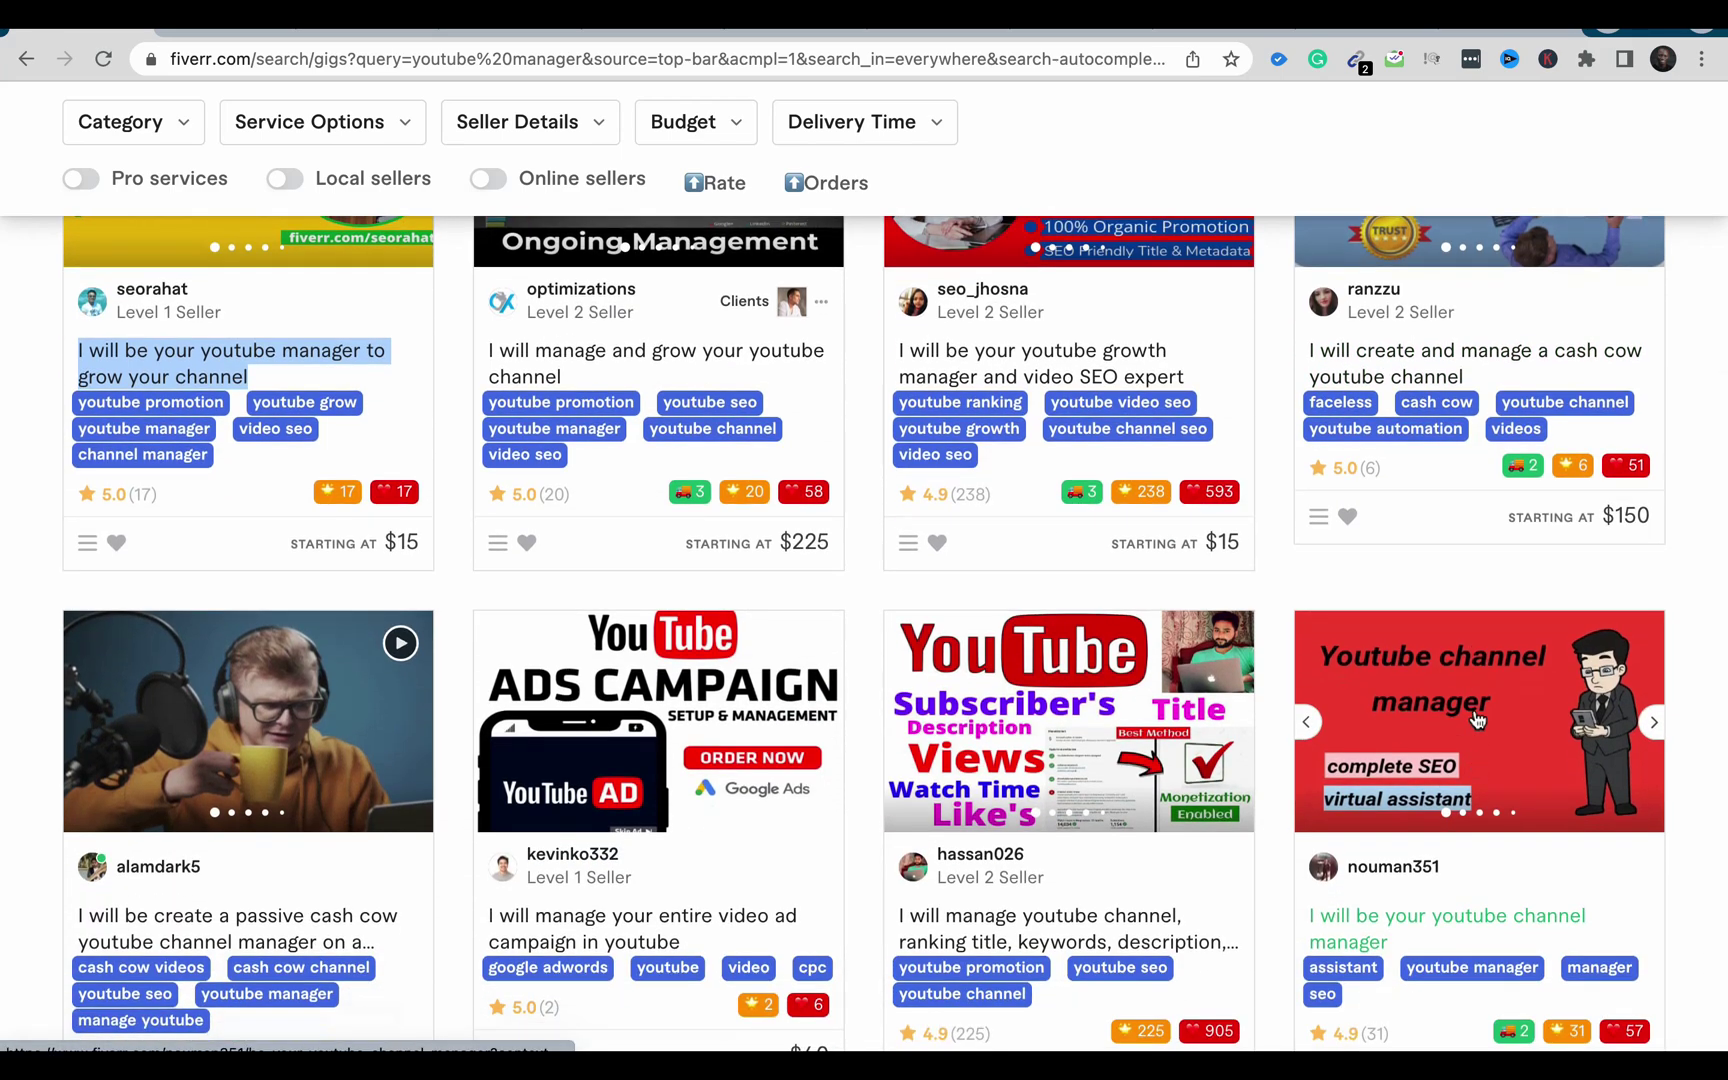
# Examine the remaining gigs listed below "I will be your youtube manager to grow your channel" on the first results page.
pyautogui.scroll(-10, 1476, 716)
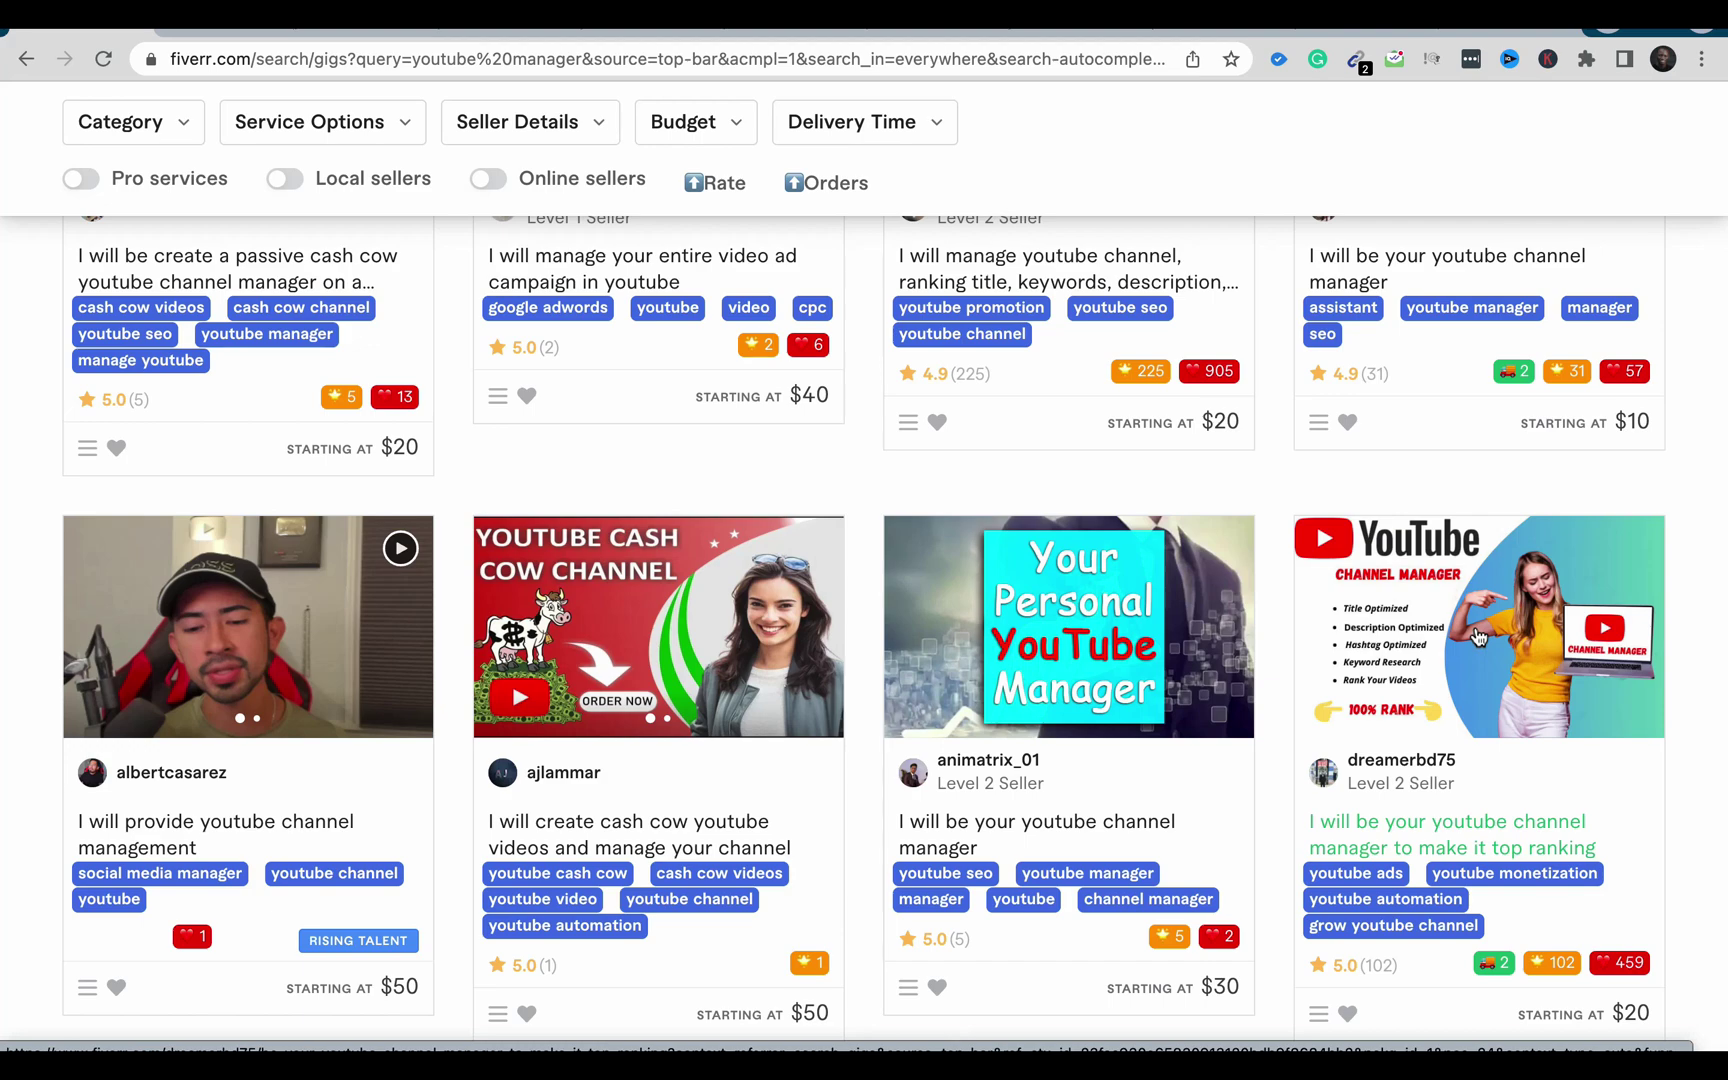
pyautogui.scroll(-10, 1478, 636)
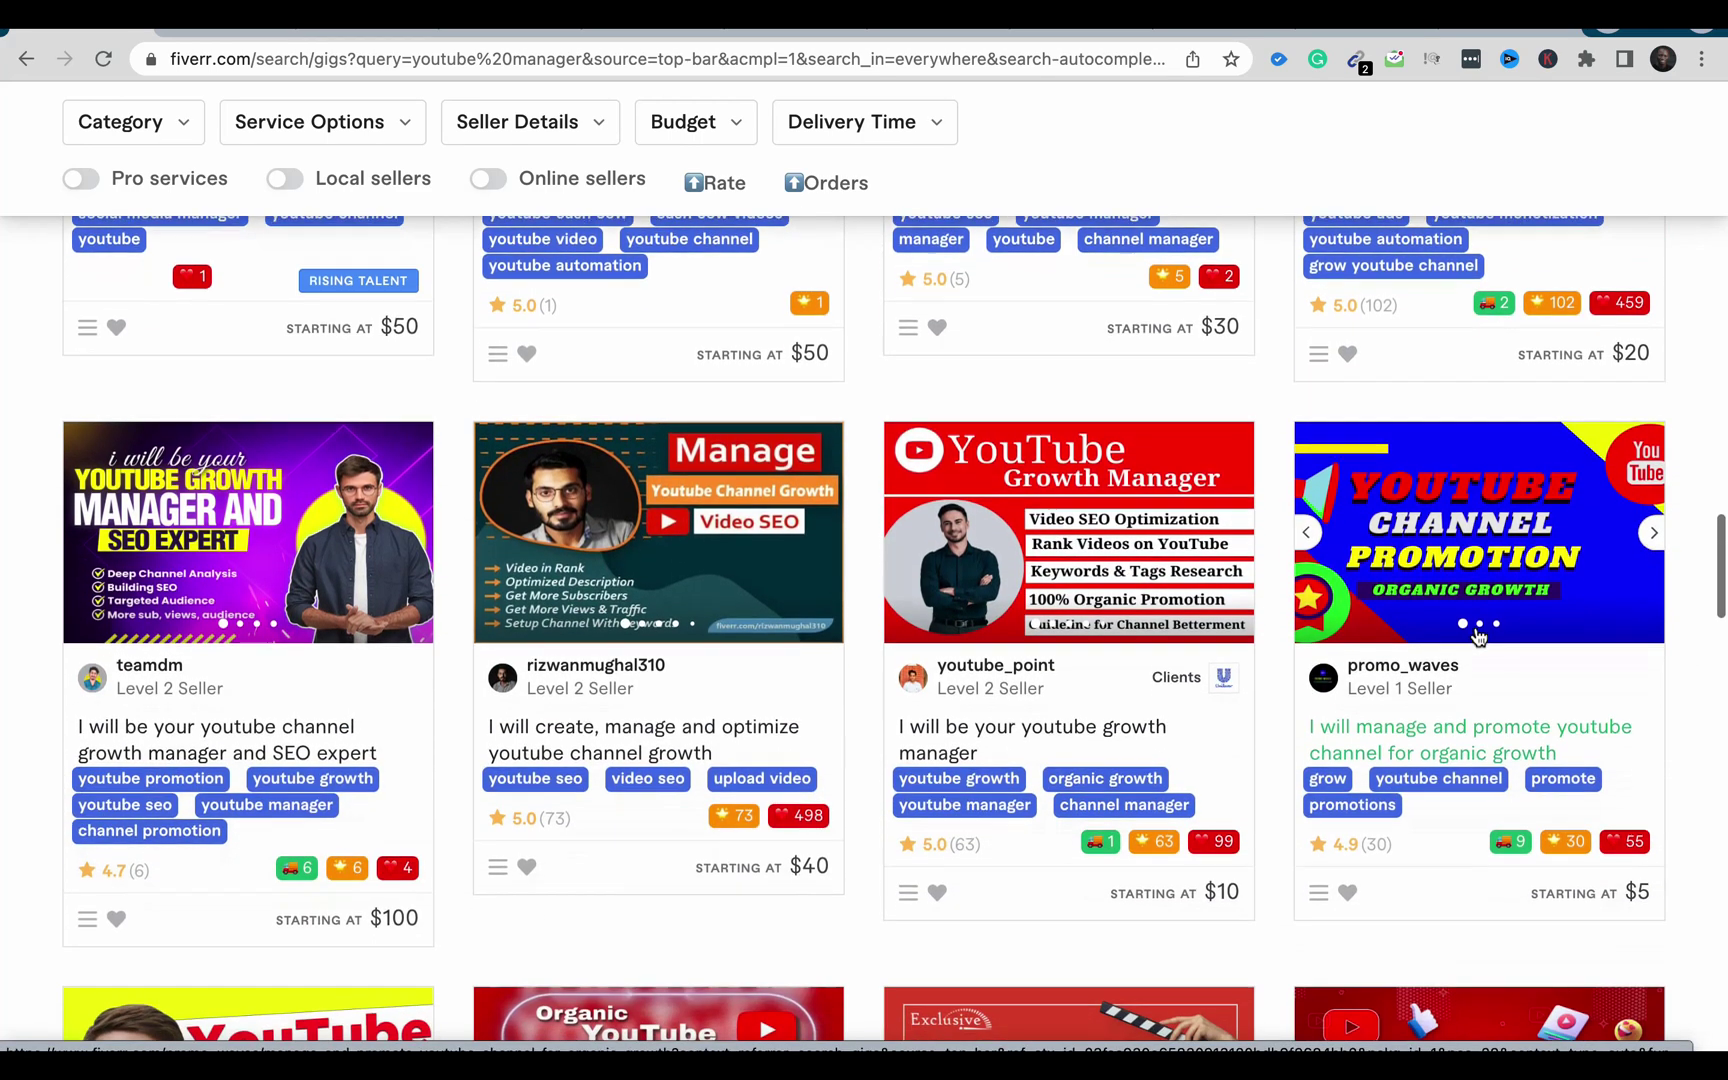
pyautogui.scroll(-1, 1482, 600)
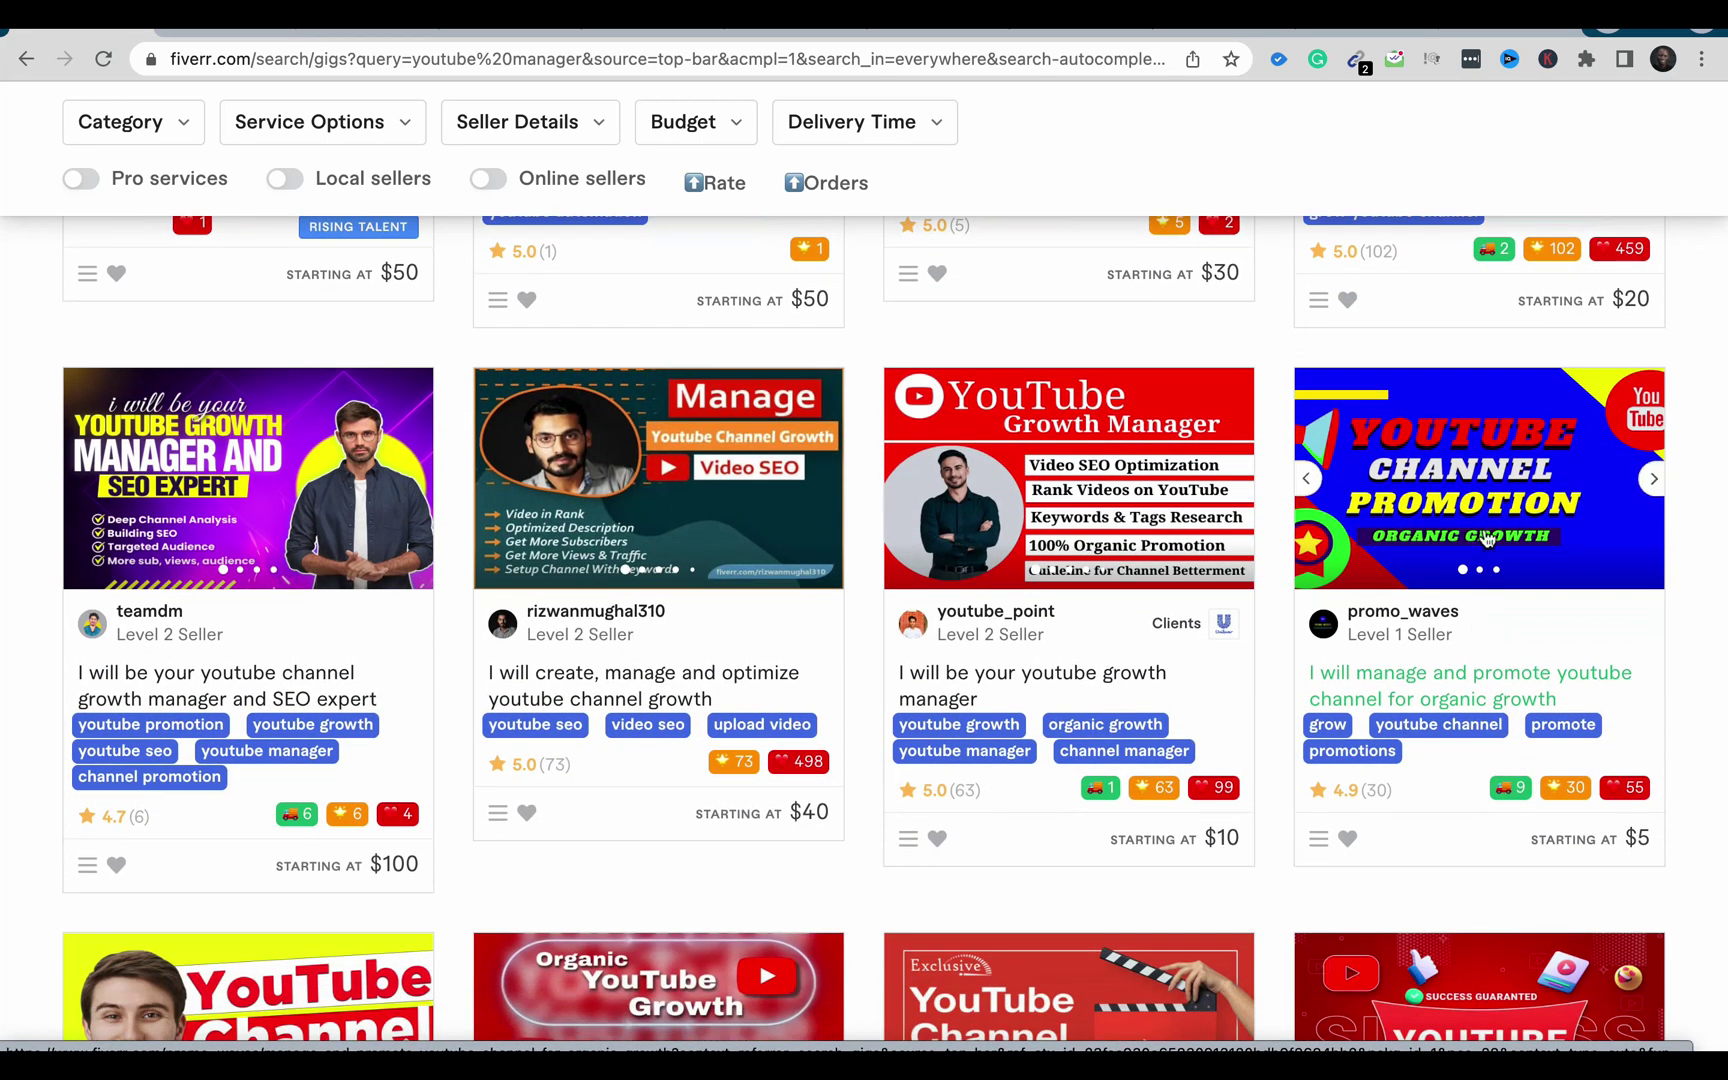
pyautogui.scroll(-6, 1487, 540)
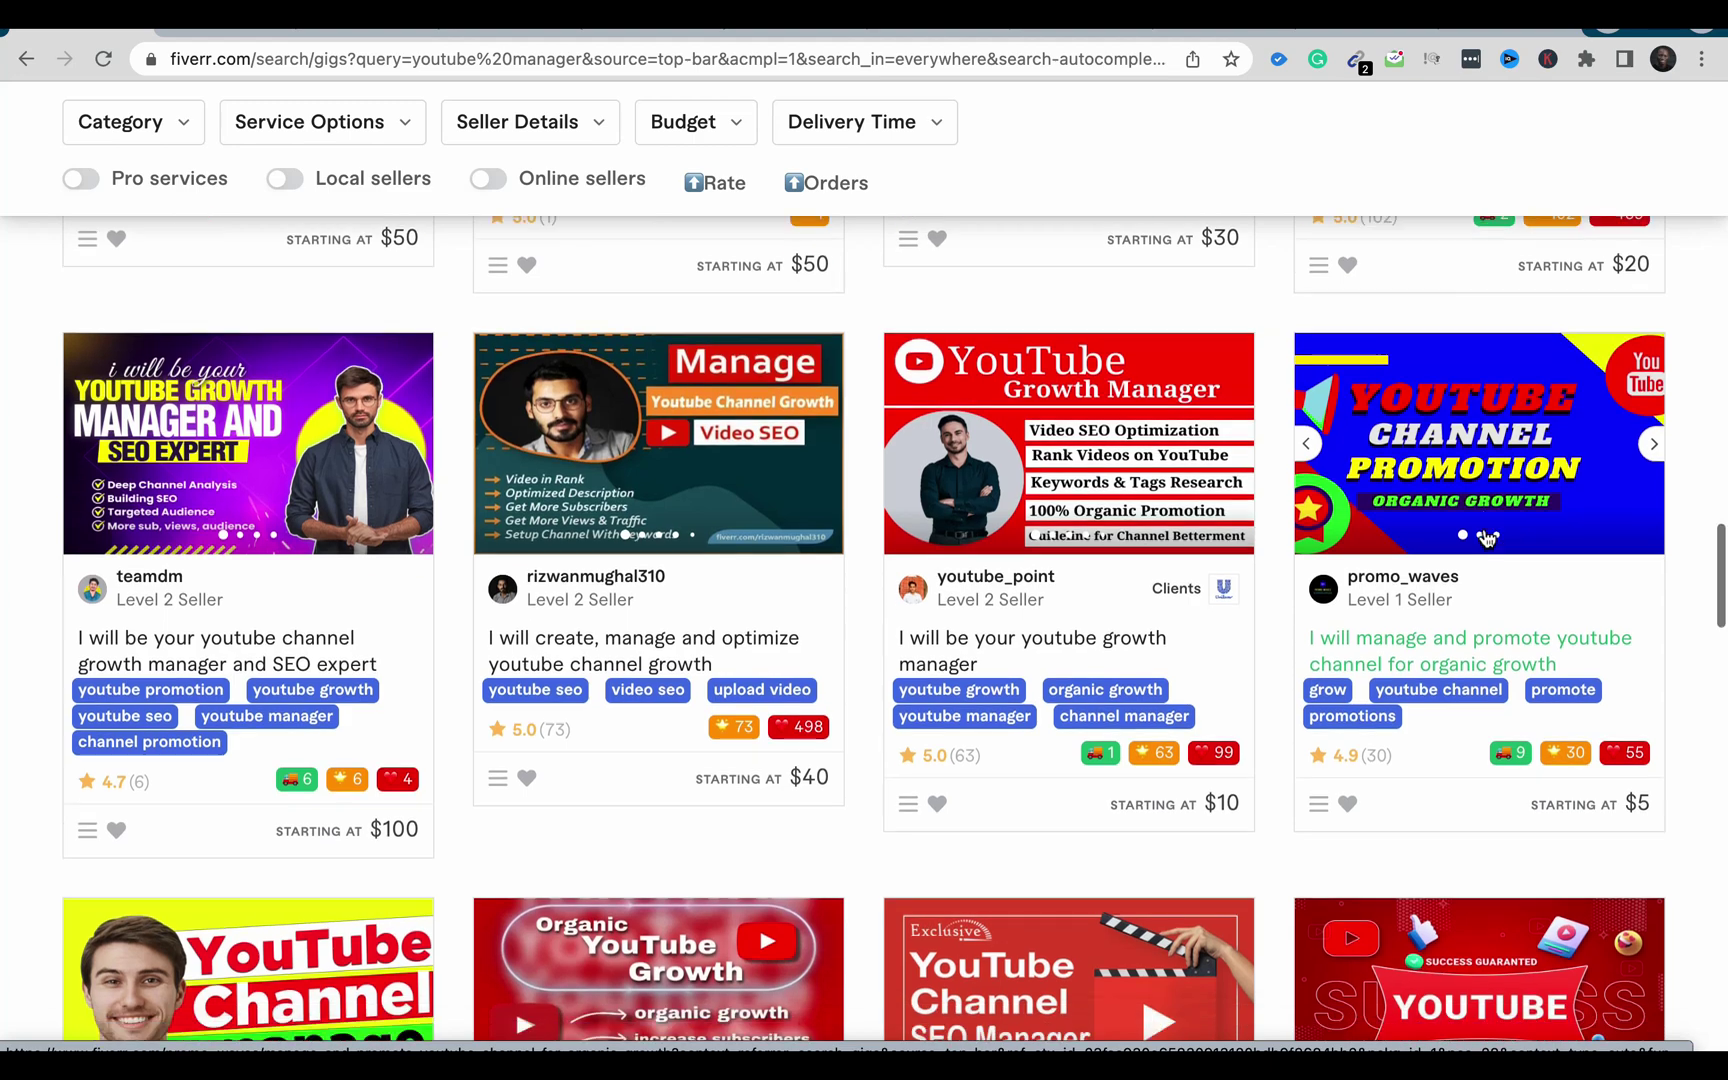
pyautogui.scroll(6, 1484, 537)
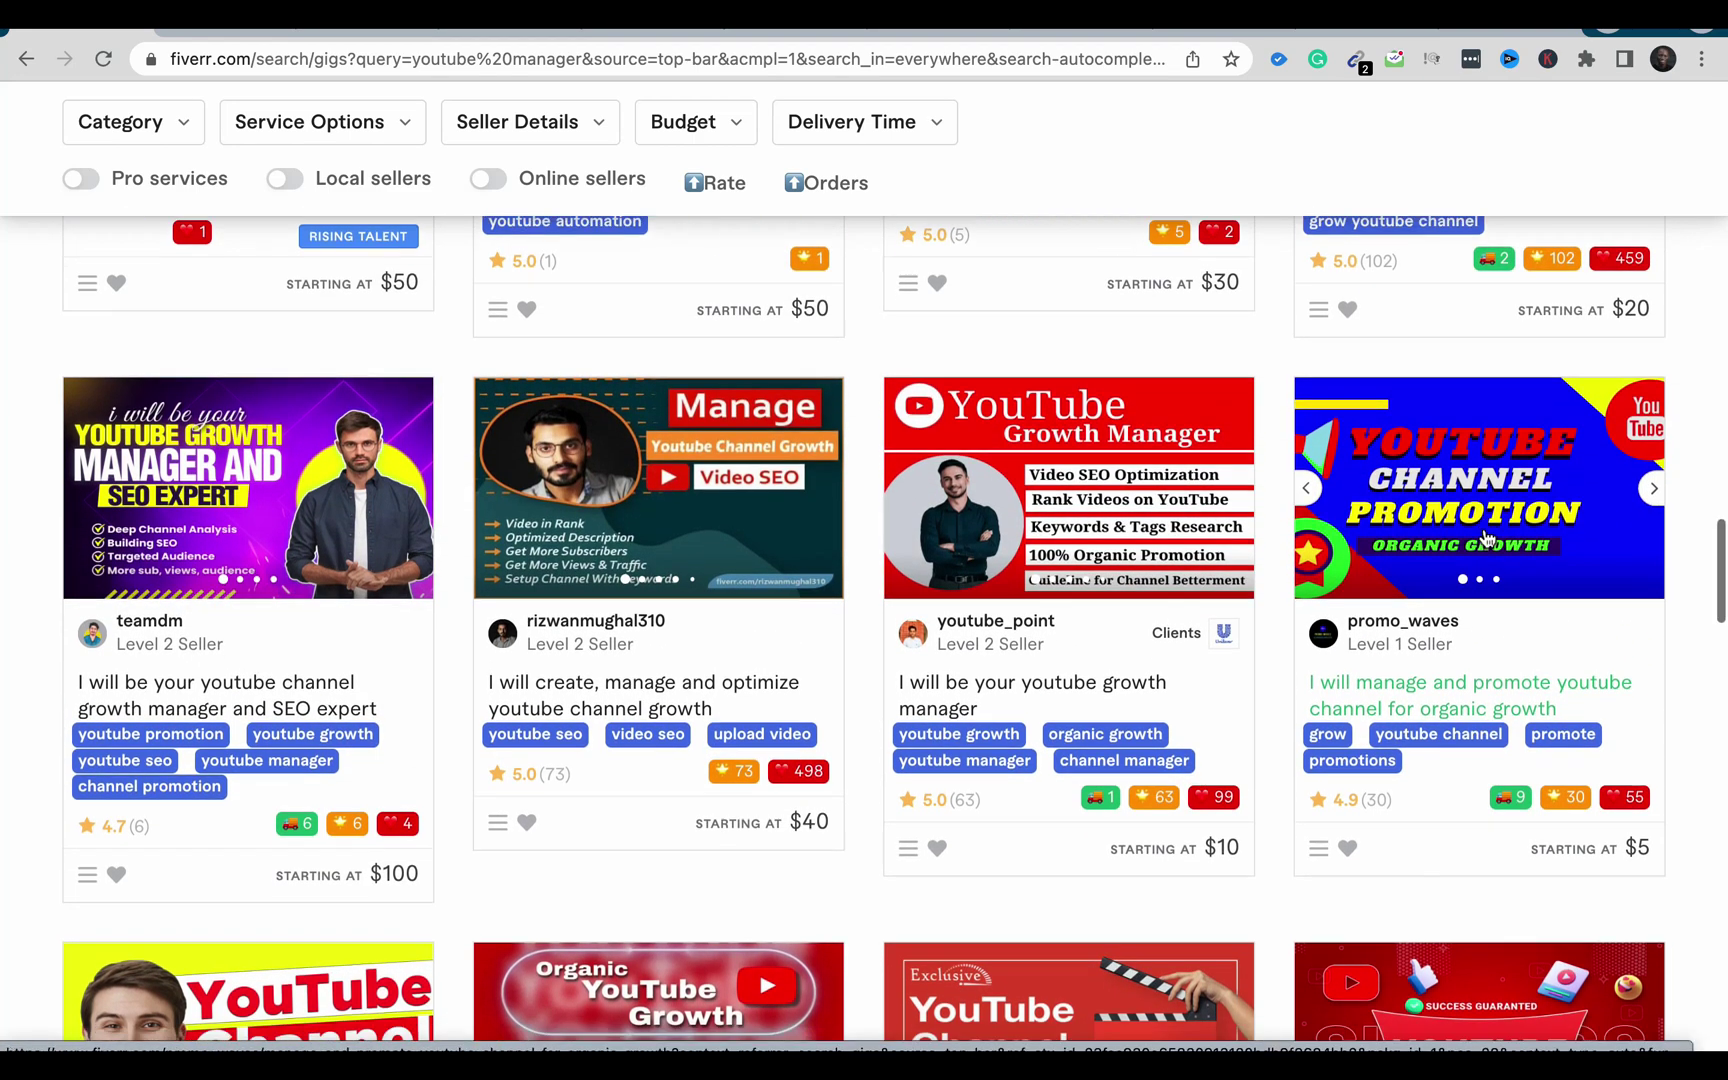
pyautogui.scroll(-7, 1487, 537)
pyautogui.scroll(-9, 1453, 683)
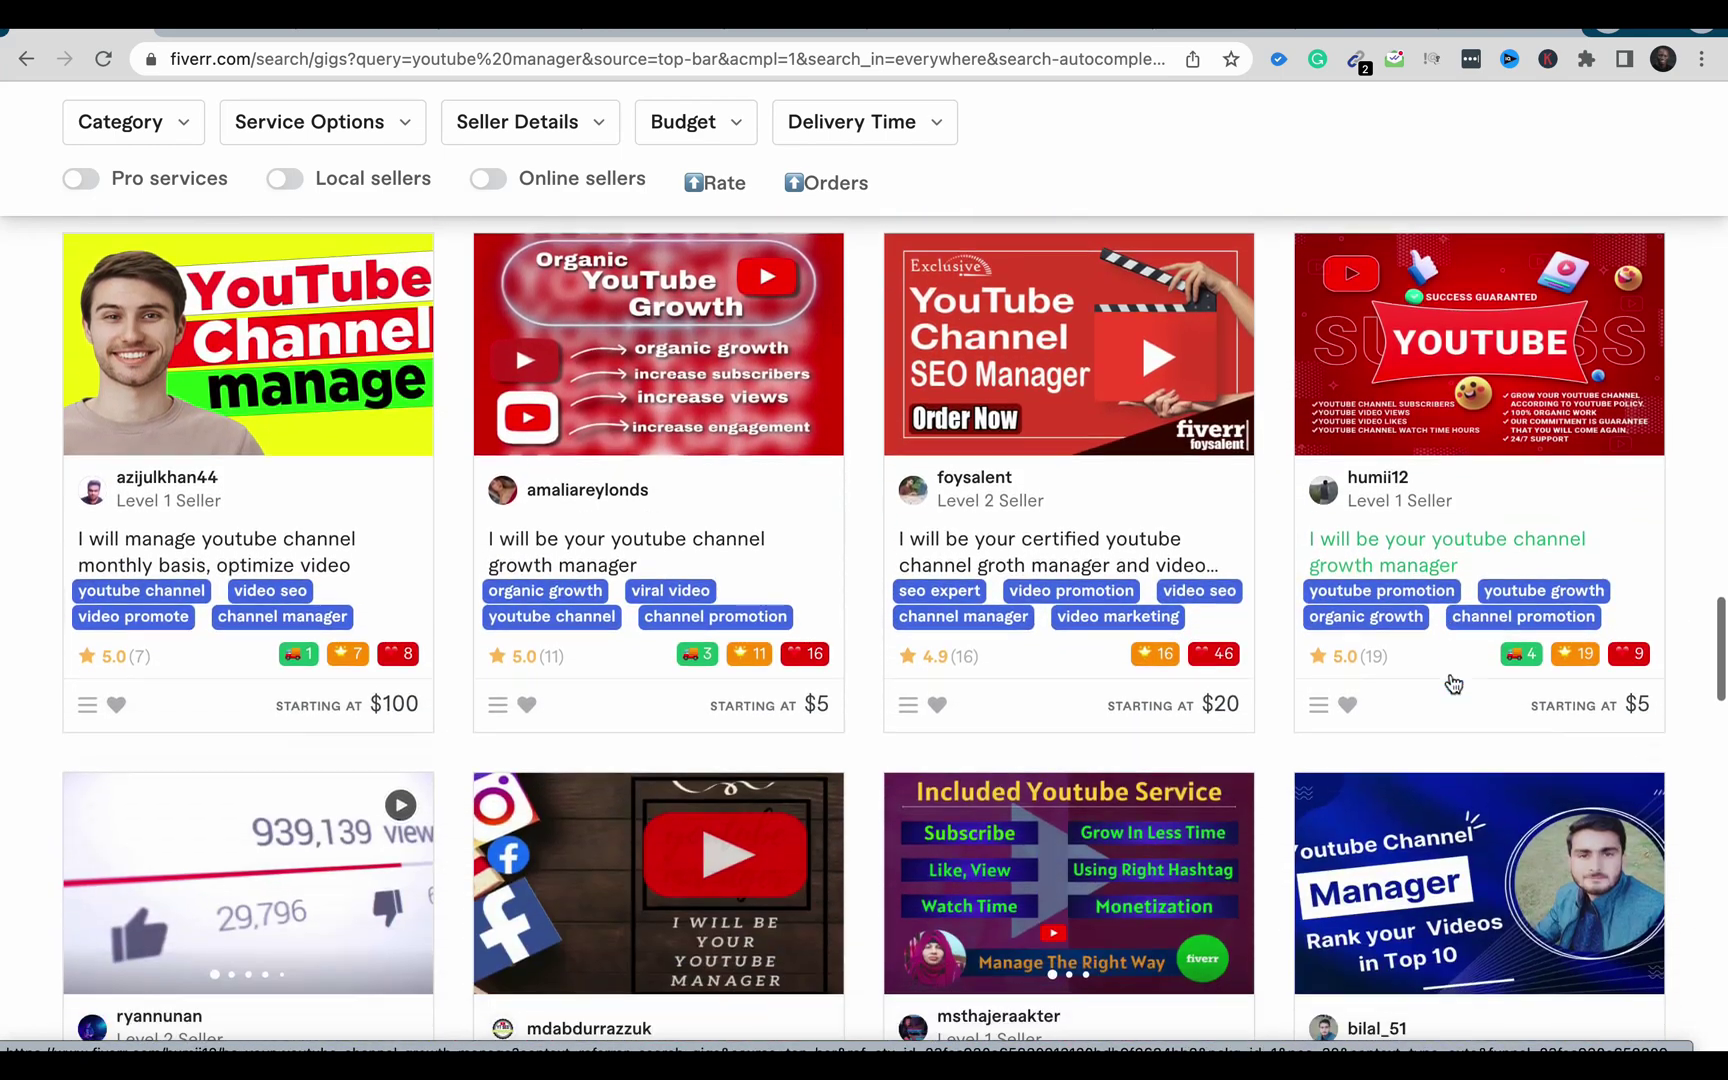
pyautogui.scroll(-10, 1476, 652)
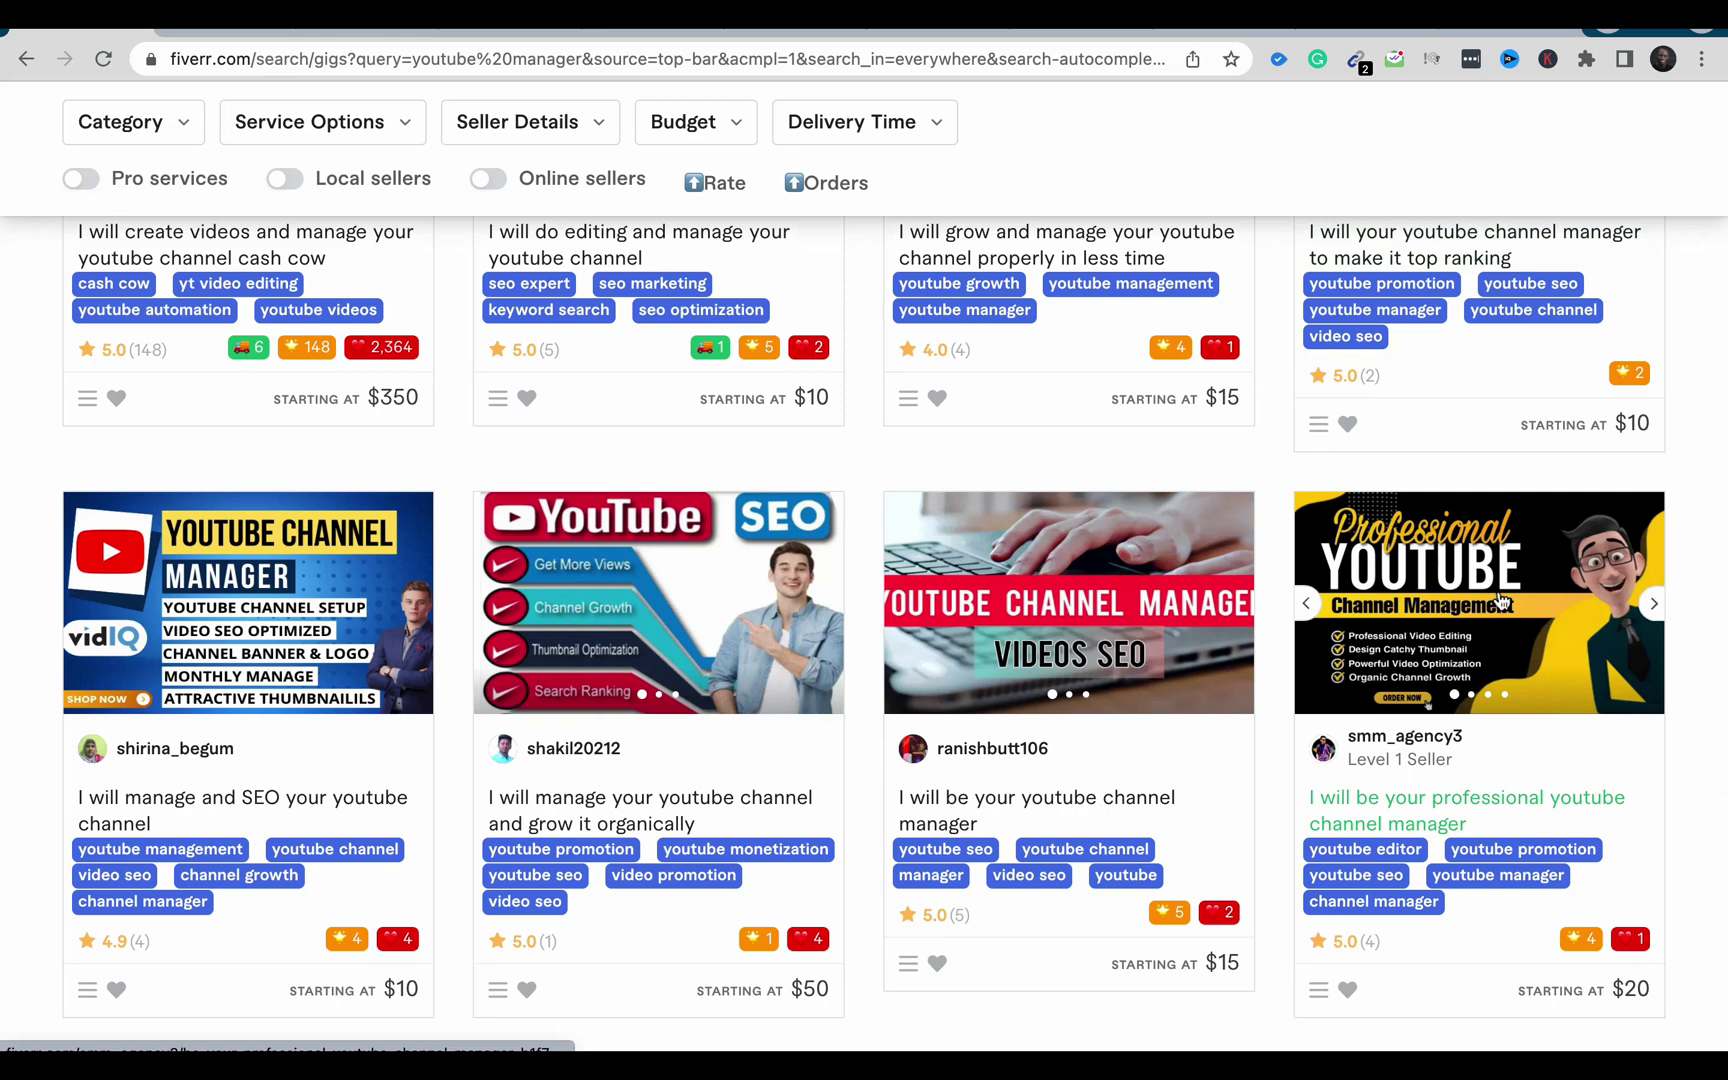
pyautogui.scroll(-9, 1500, 600)
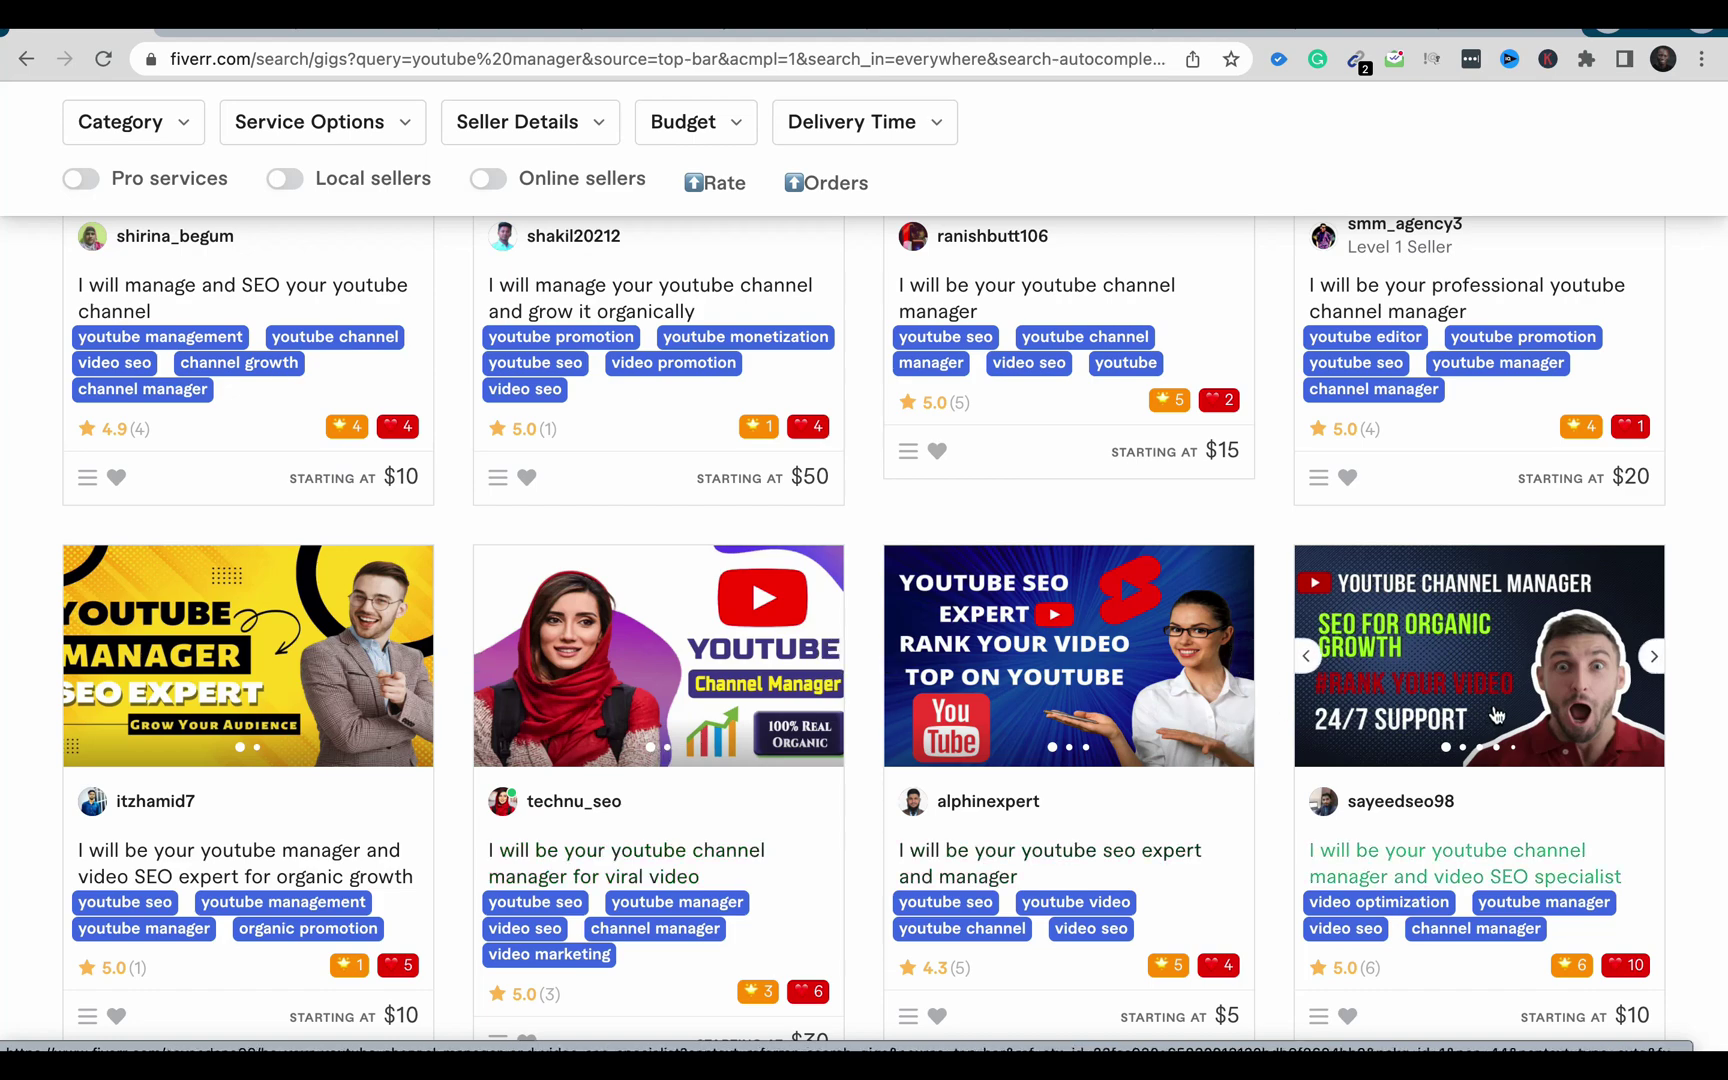
pyautogui.scroll(-9, 1493, 705)
pyautogui.scroll(-1, 1493, 703)
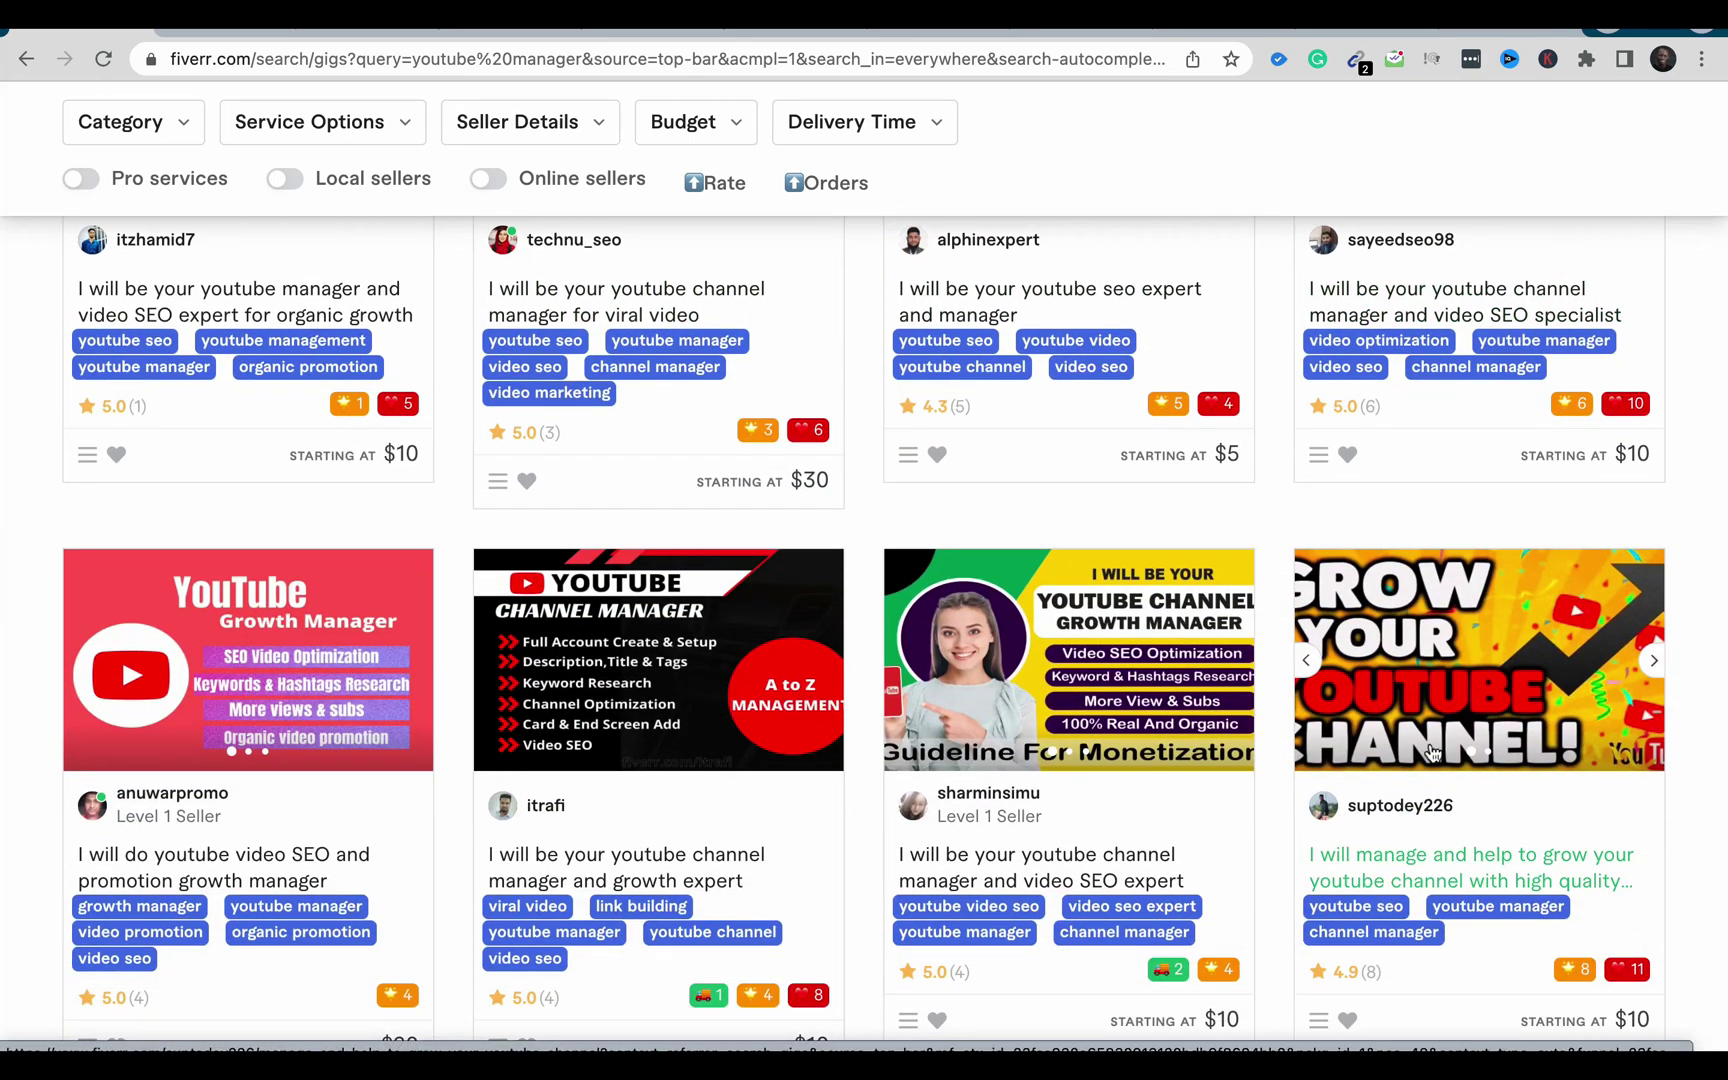
pyautogui.scroll(-10, 1432, 752)
# Review the results back up past the highlighted gig to the Top Focus Keywords at the start of the page.
pyautogui.scroll(18, 1432, 752)
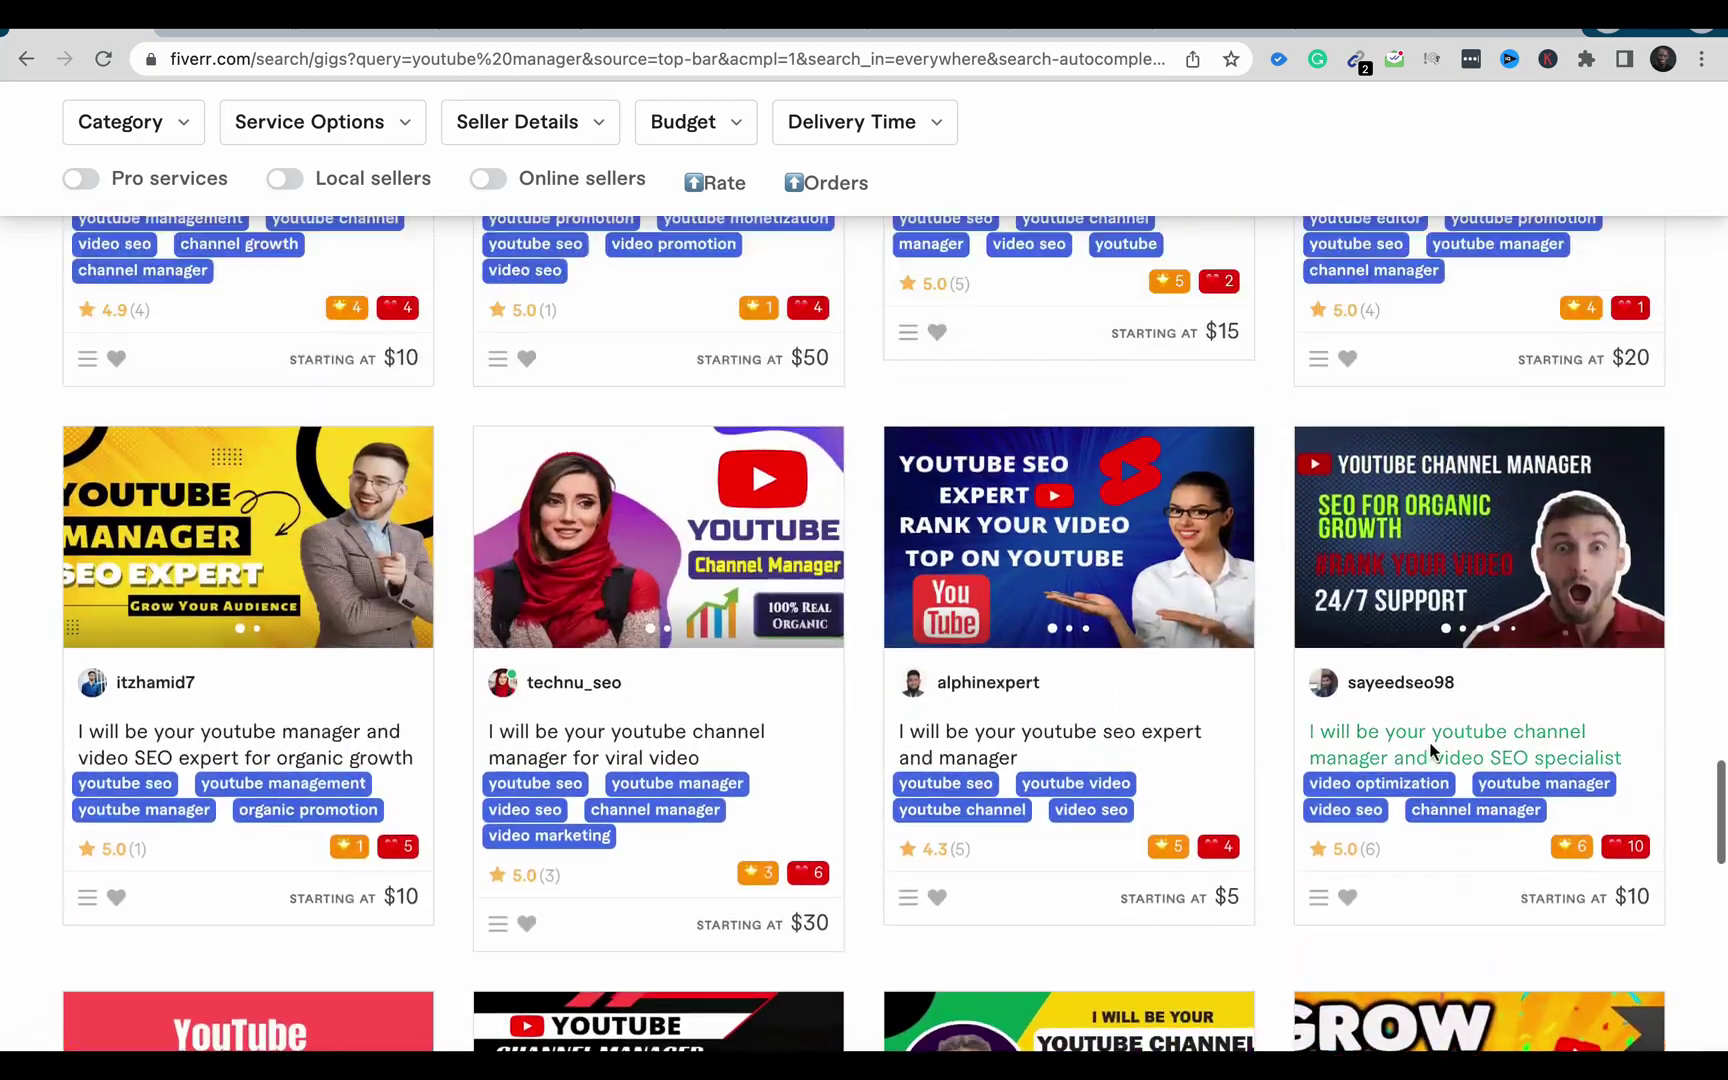
pyautogui.scroll(20, 1432, 752)
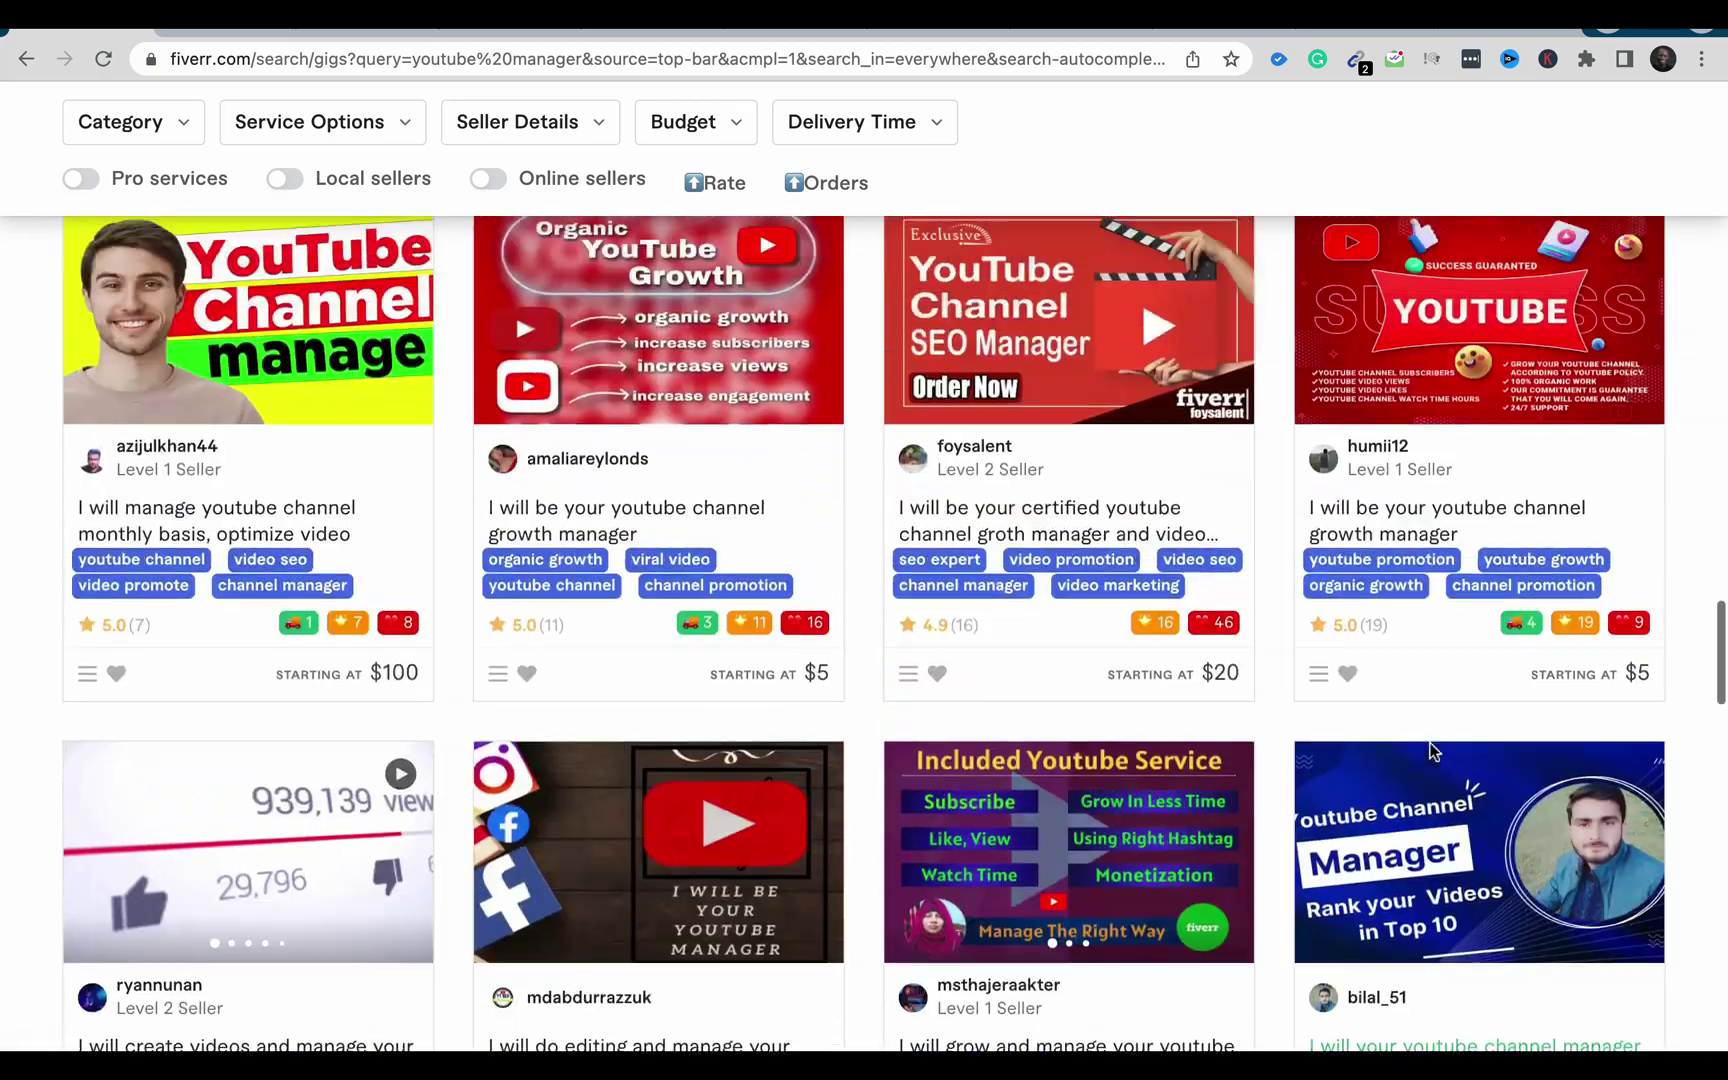
pyautogui.scroll(12, 1432, 752)
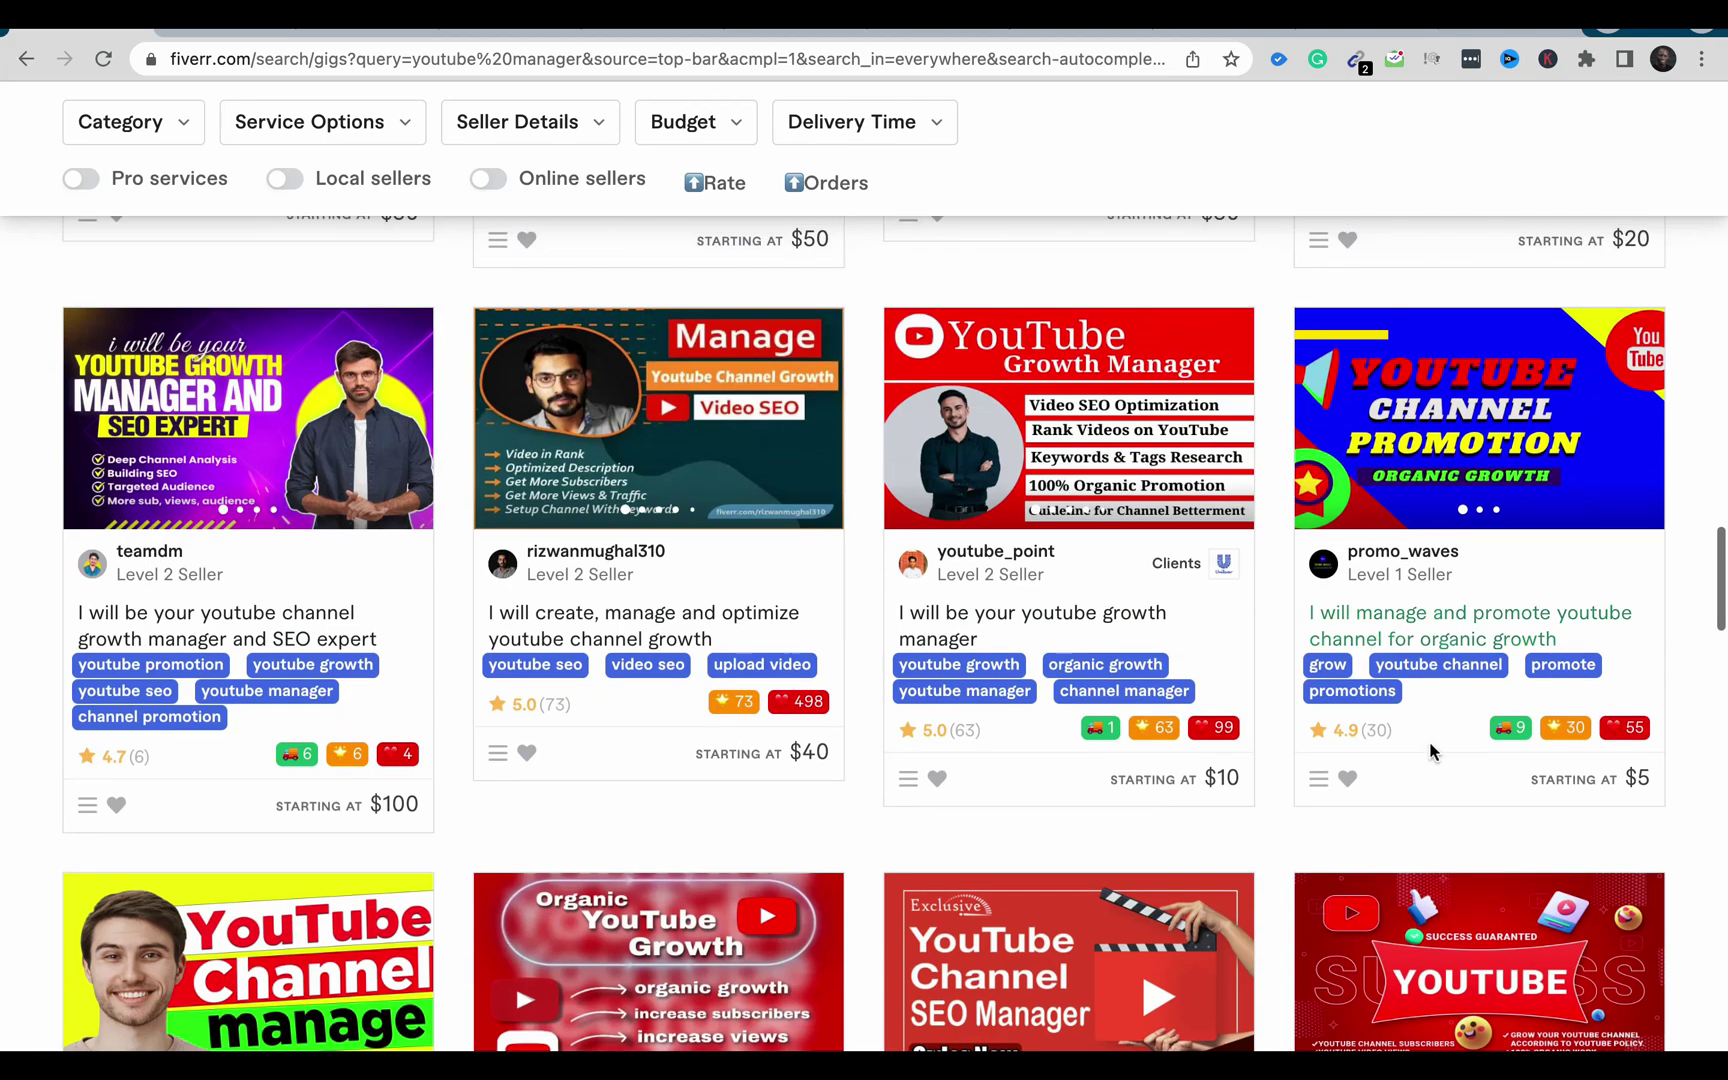
pyautogui.scroll(18, 1432, 752)
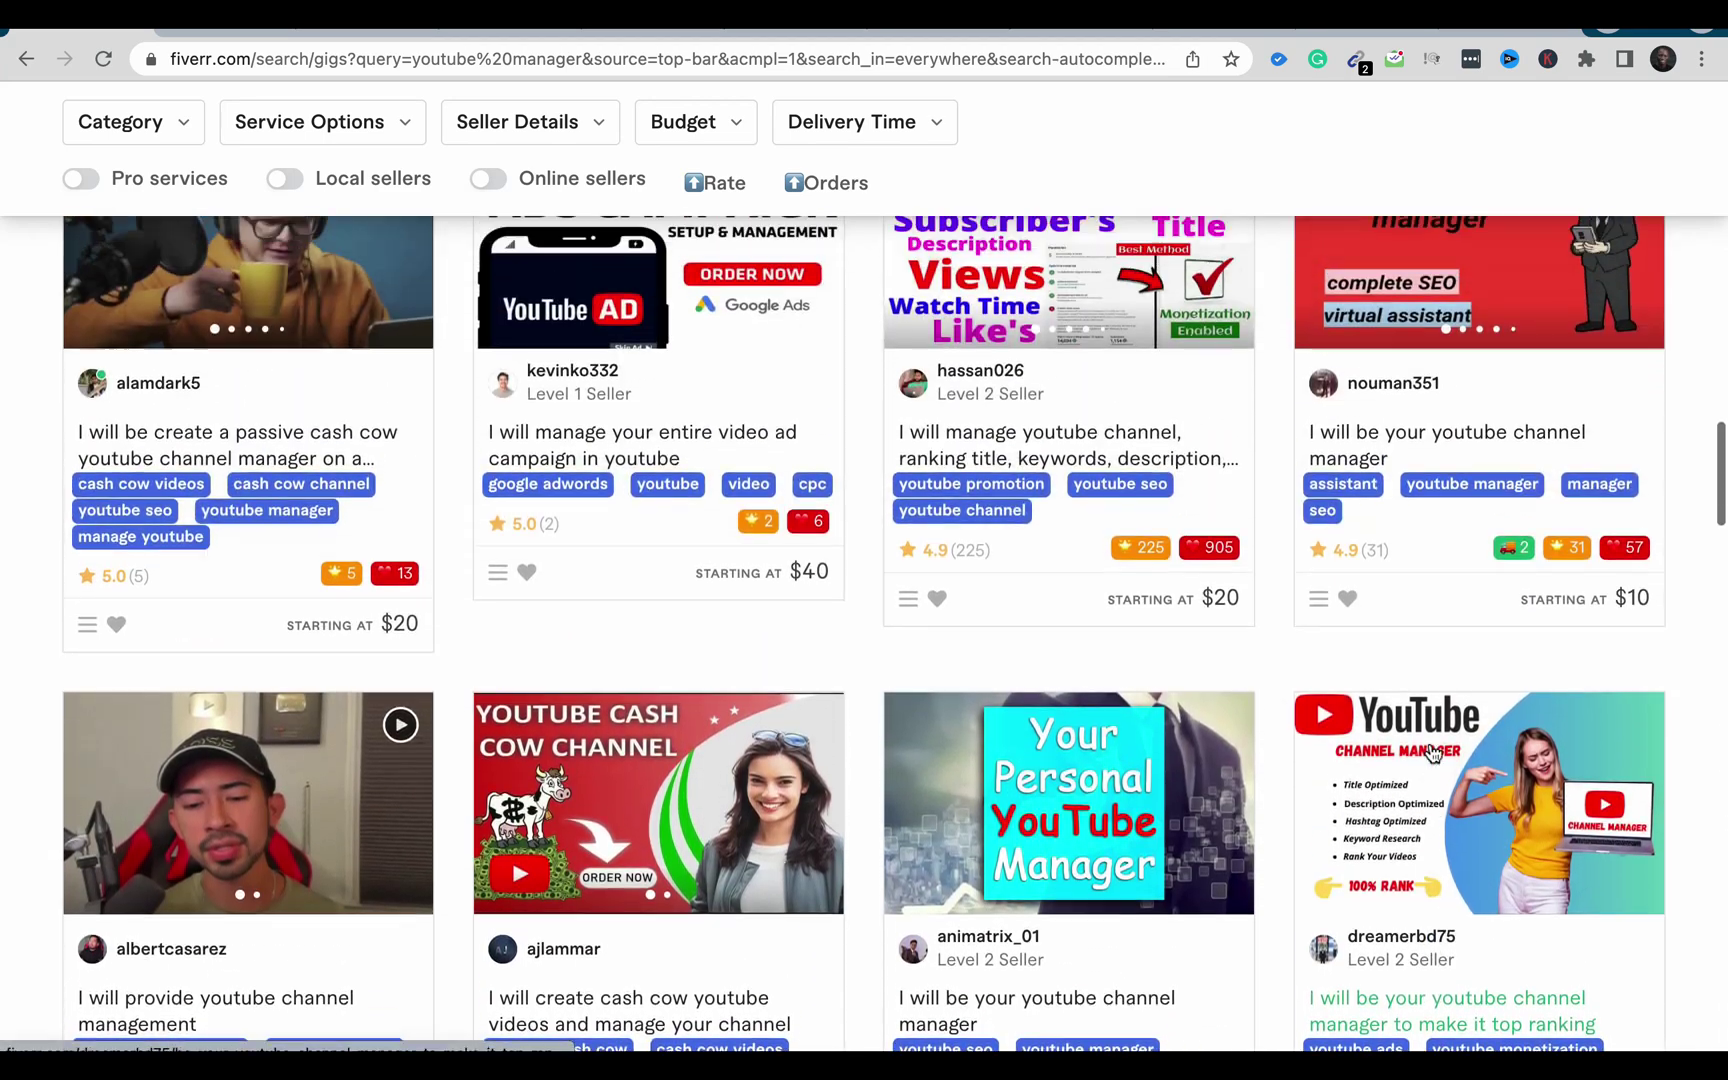
pyautogui.scroll(14, 1432, 752)
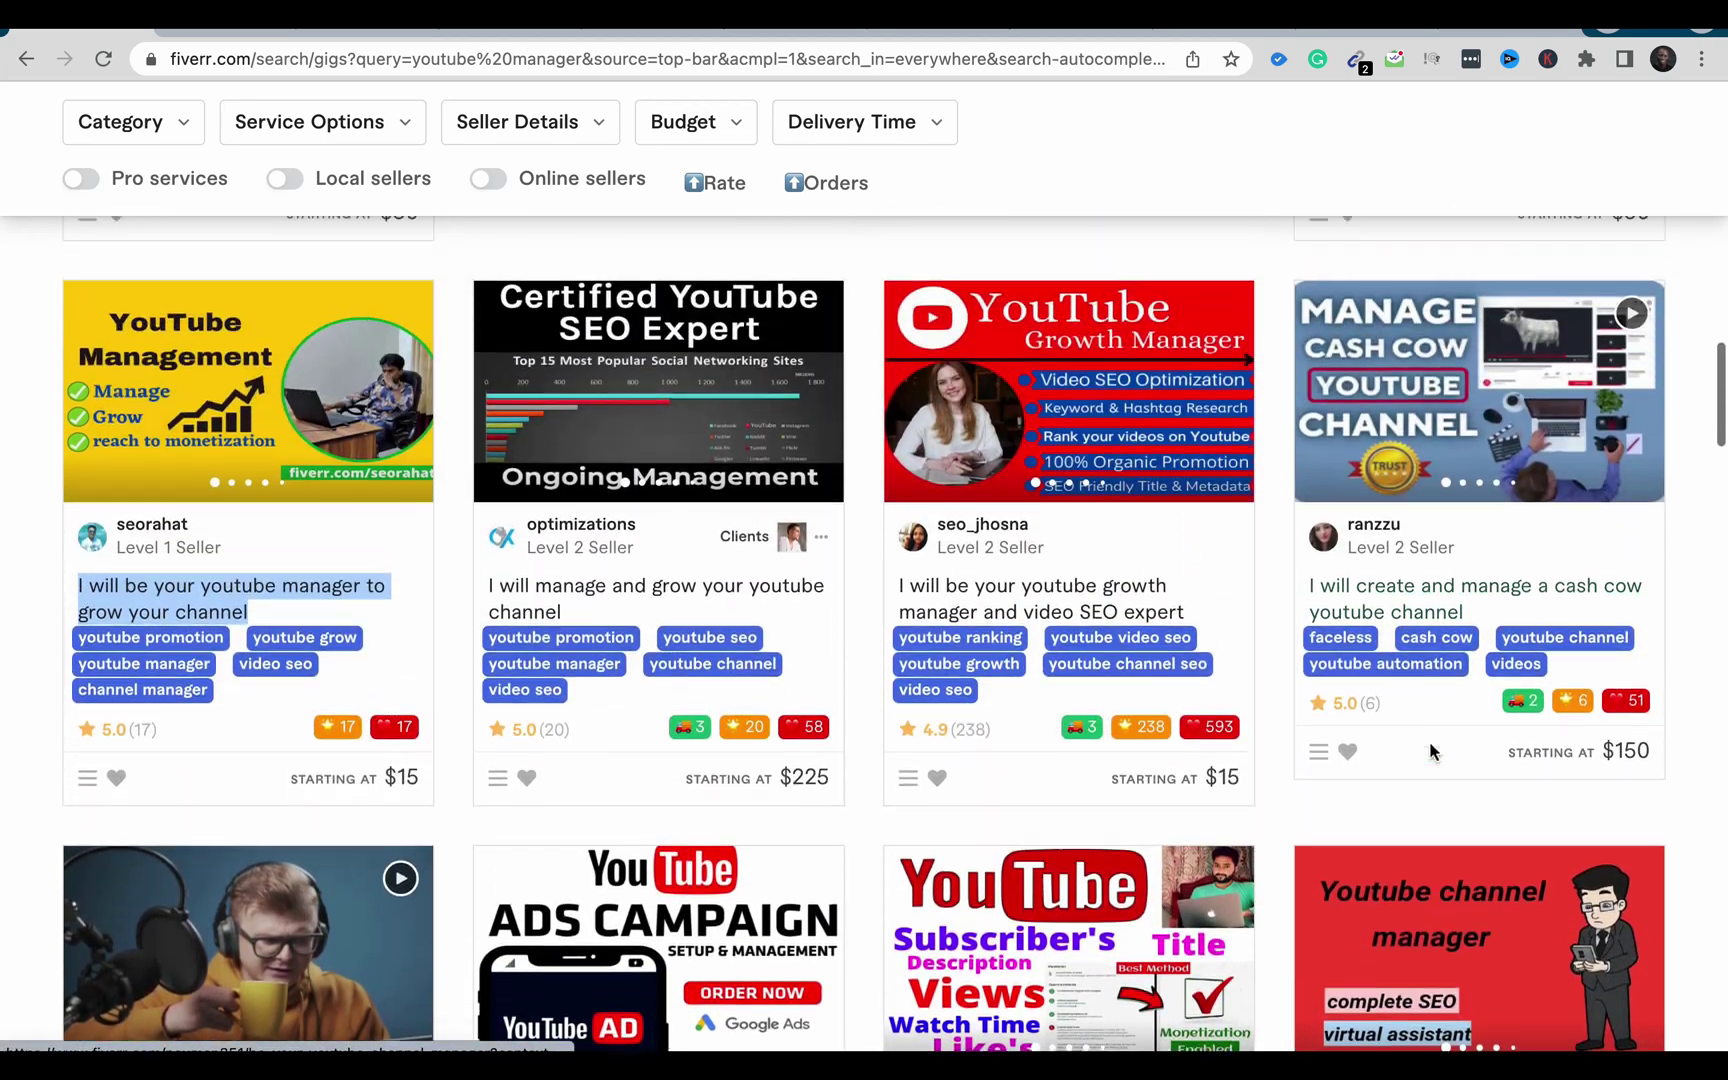
pyautogui.scroll(1, 1432, 752)
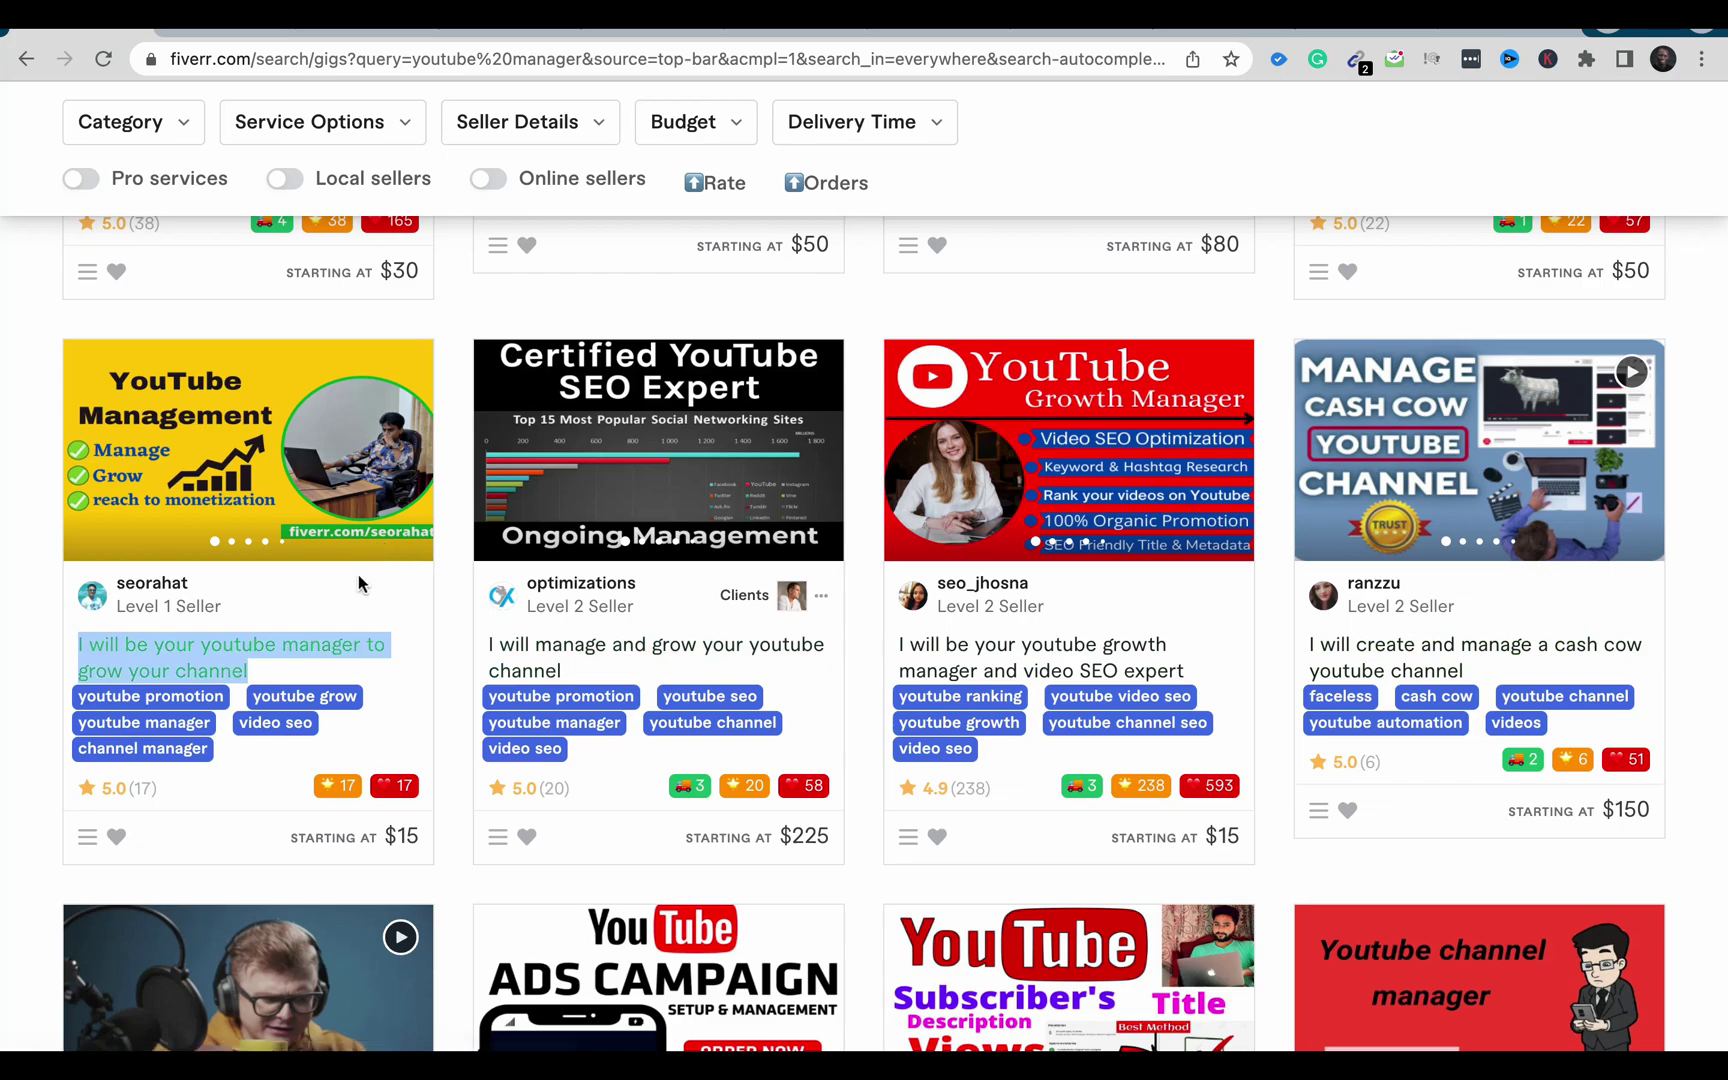
pyautogui.scroll(20, 362, 596)
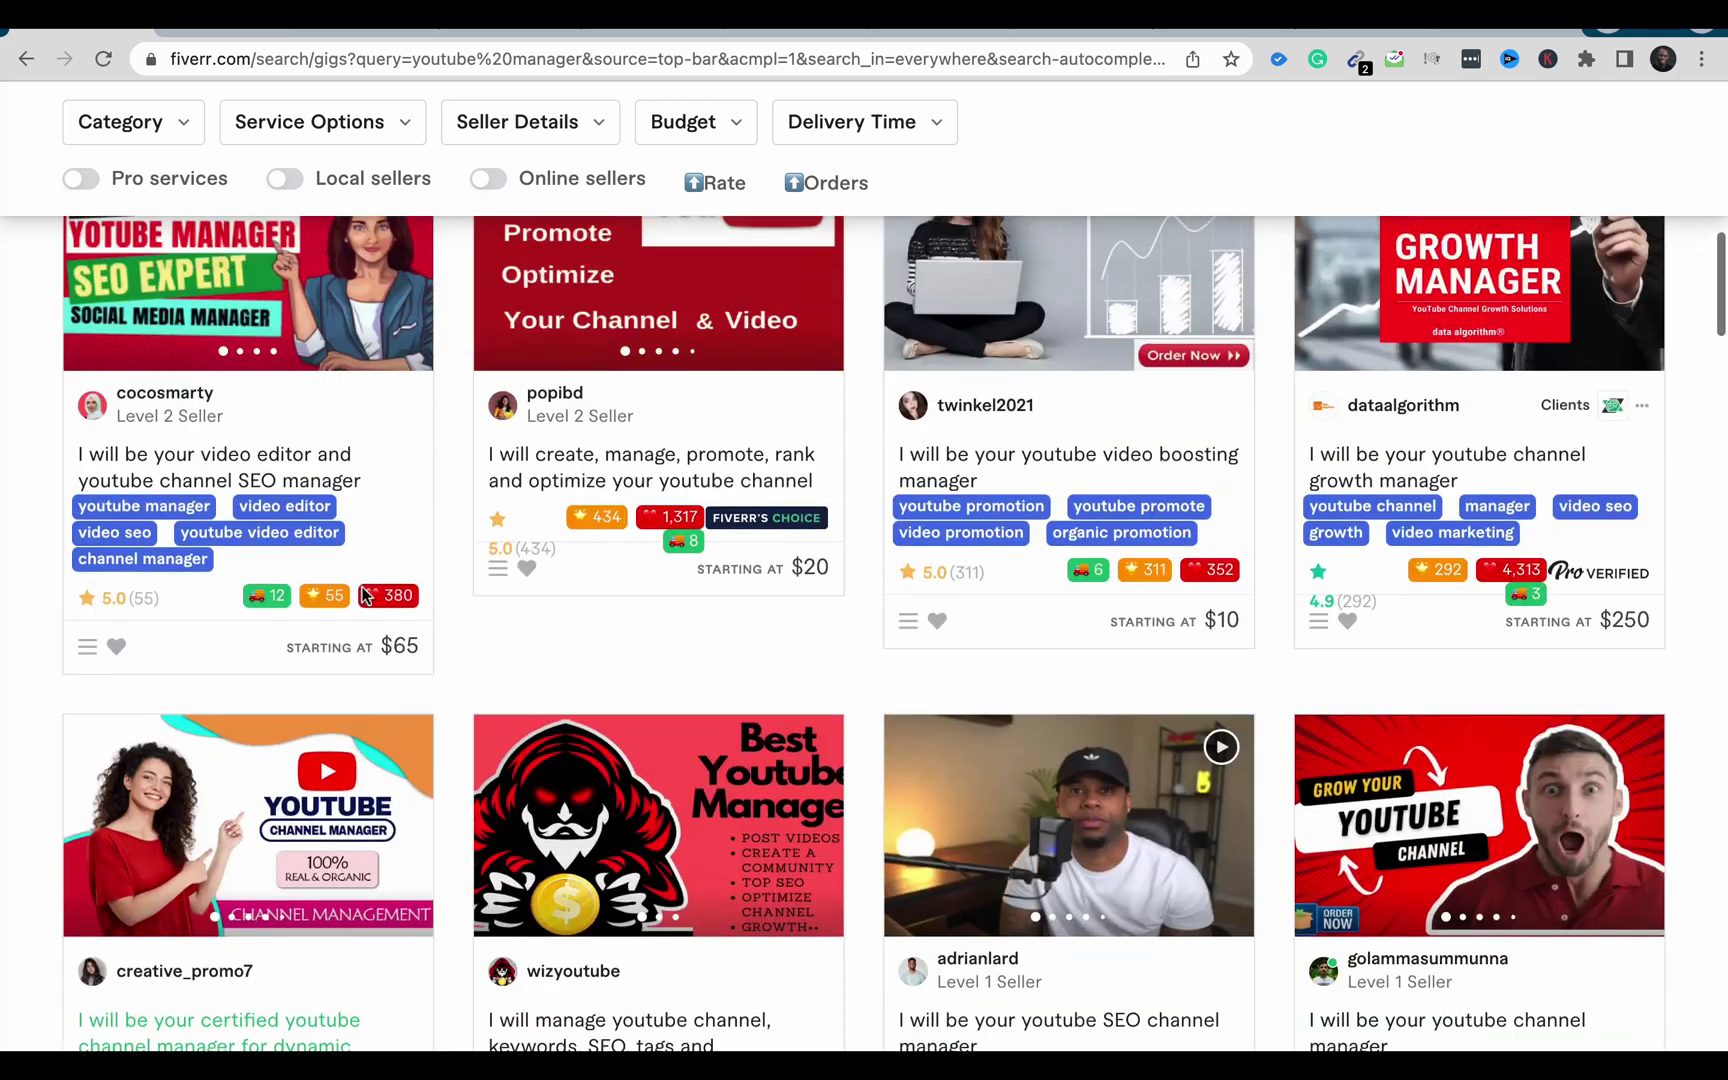
pyautogui.scroll(10, 362, 596)
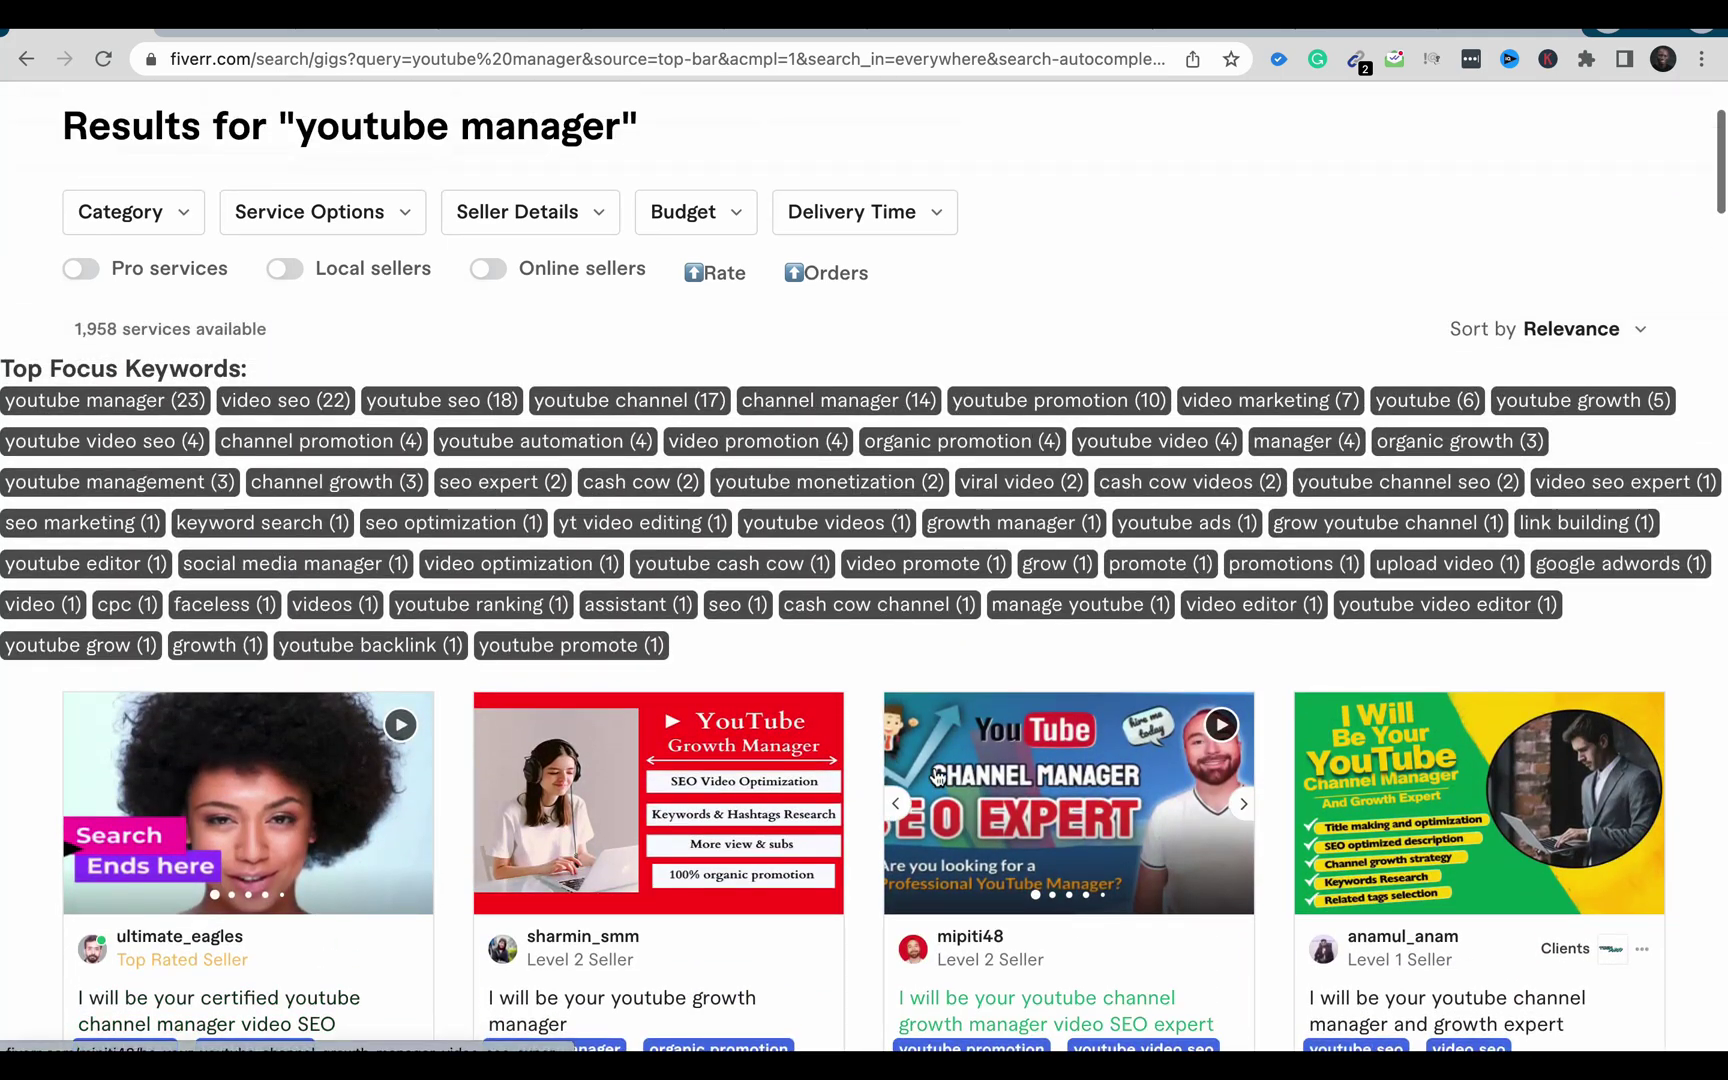
# Trace the gig's position row by row from the first listing, and compare it with the rank result on FivData.
pyautogui.scroll(-5, 934, 765)
pyautogui.scroll(-1, 934, 765)
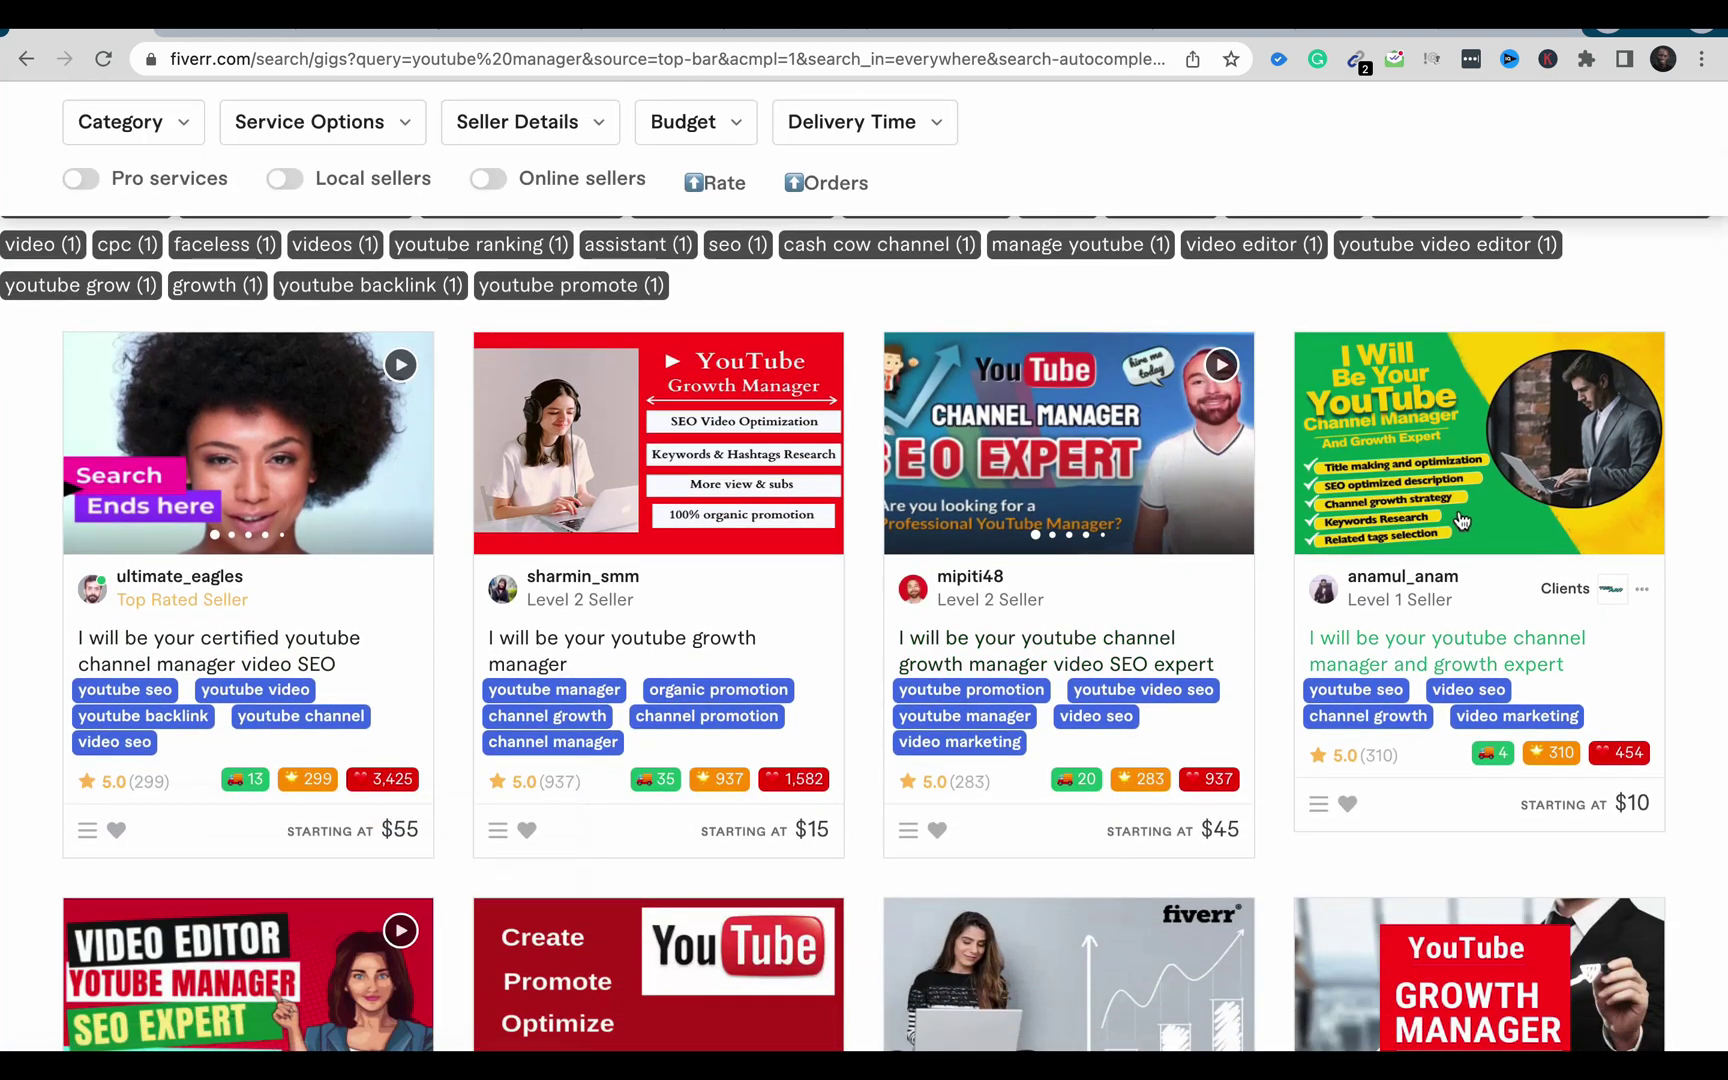
pyautogui.scroll(-4, 1460, 516)
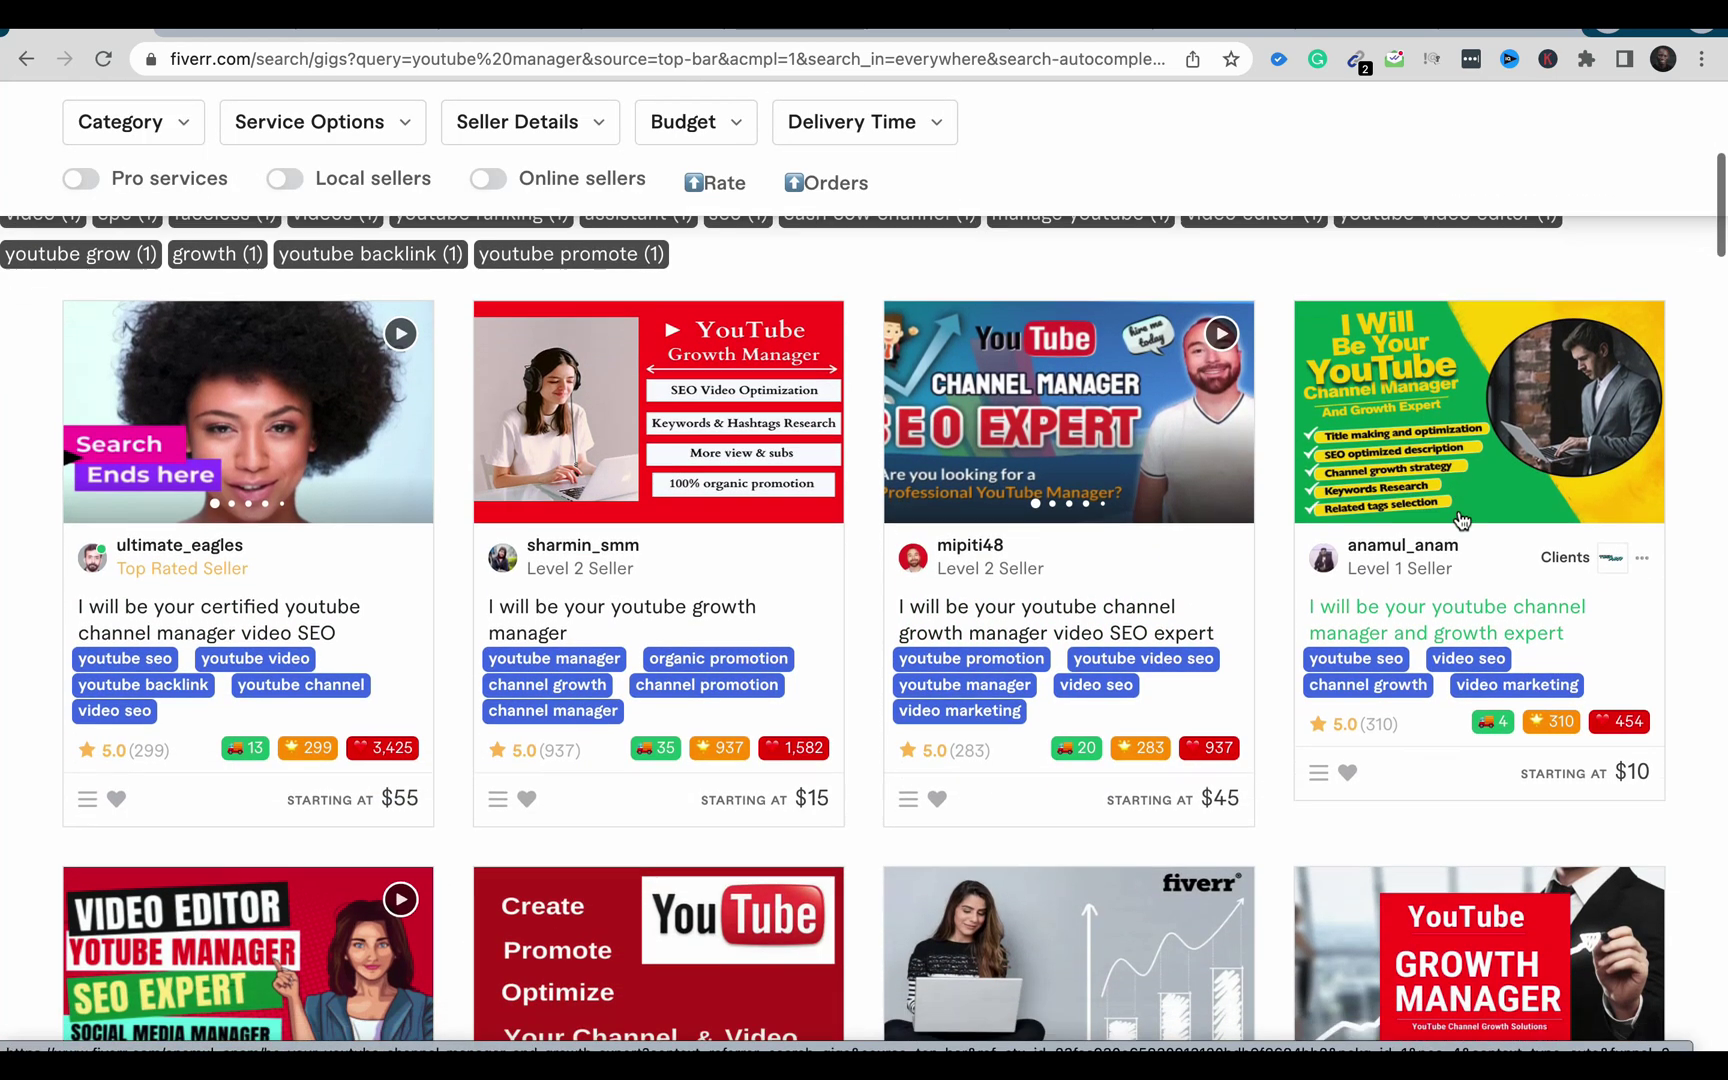
pyautogui.scroll(-8, 1458, 516)
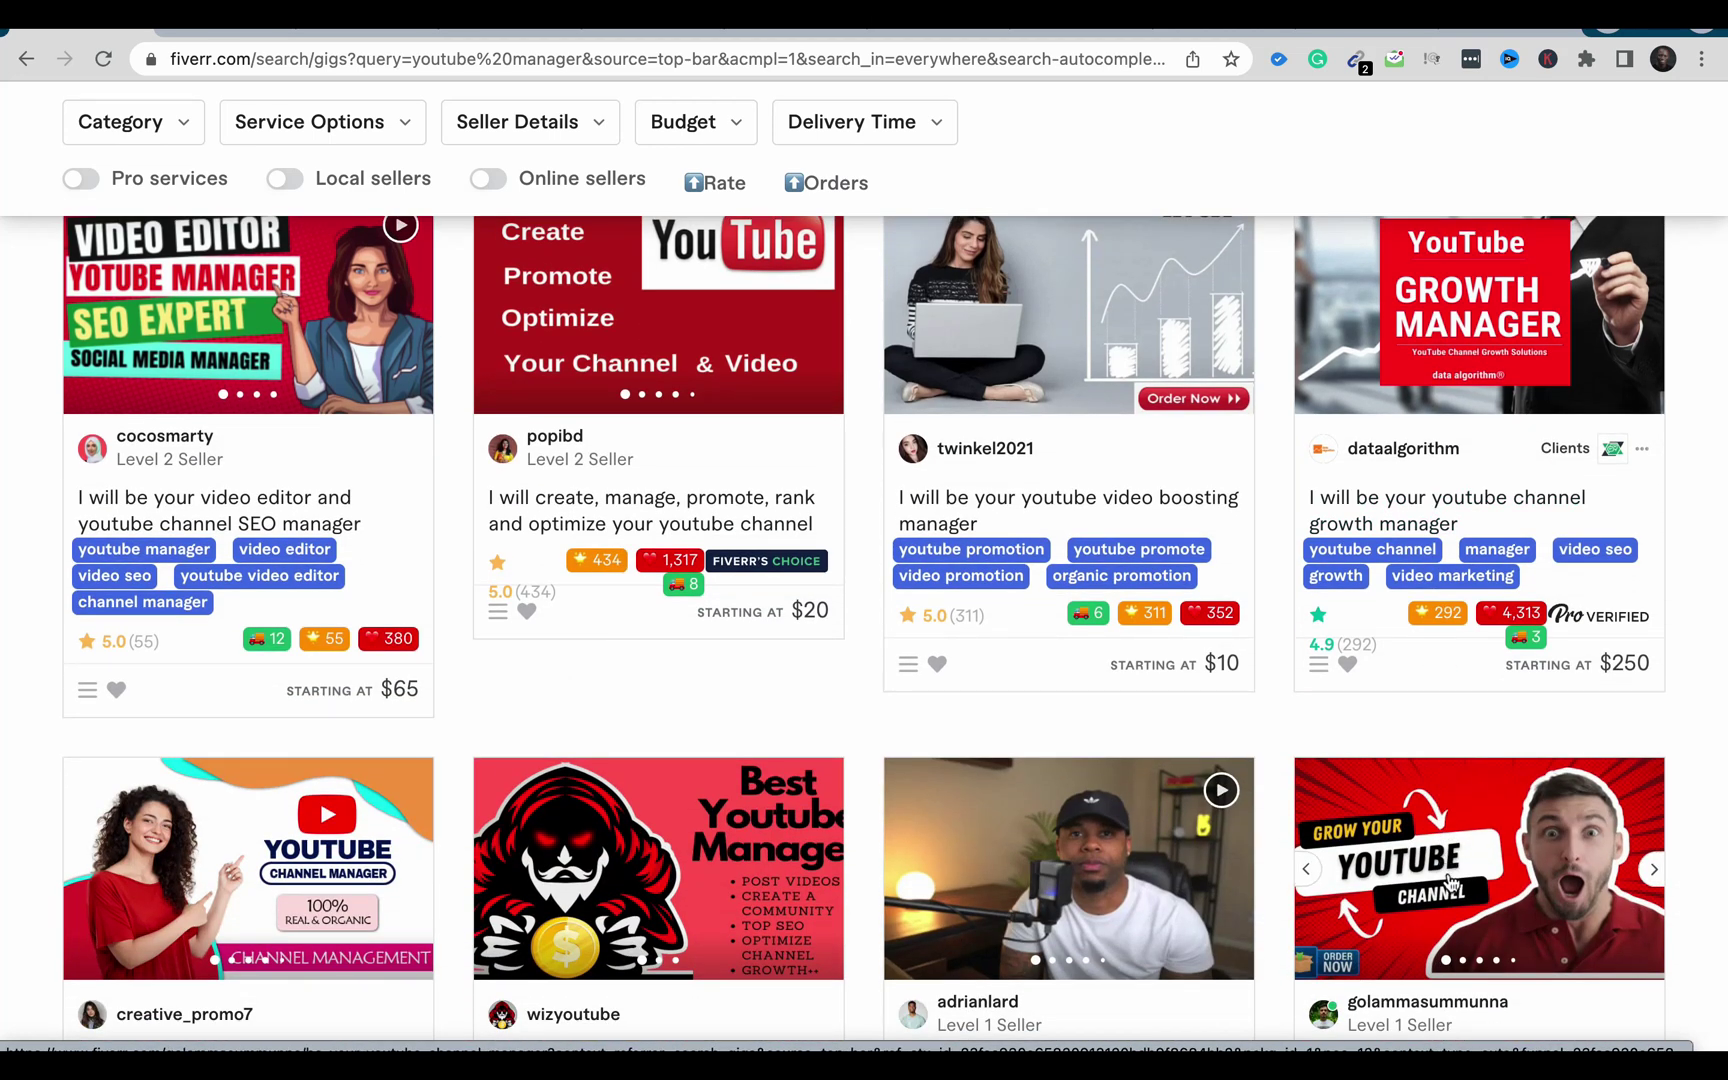
pyautogui.scroll(-7, 1450, 880)
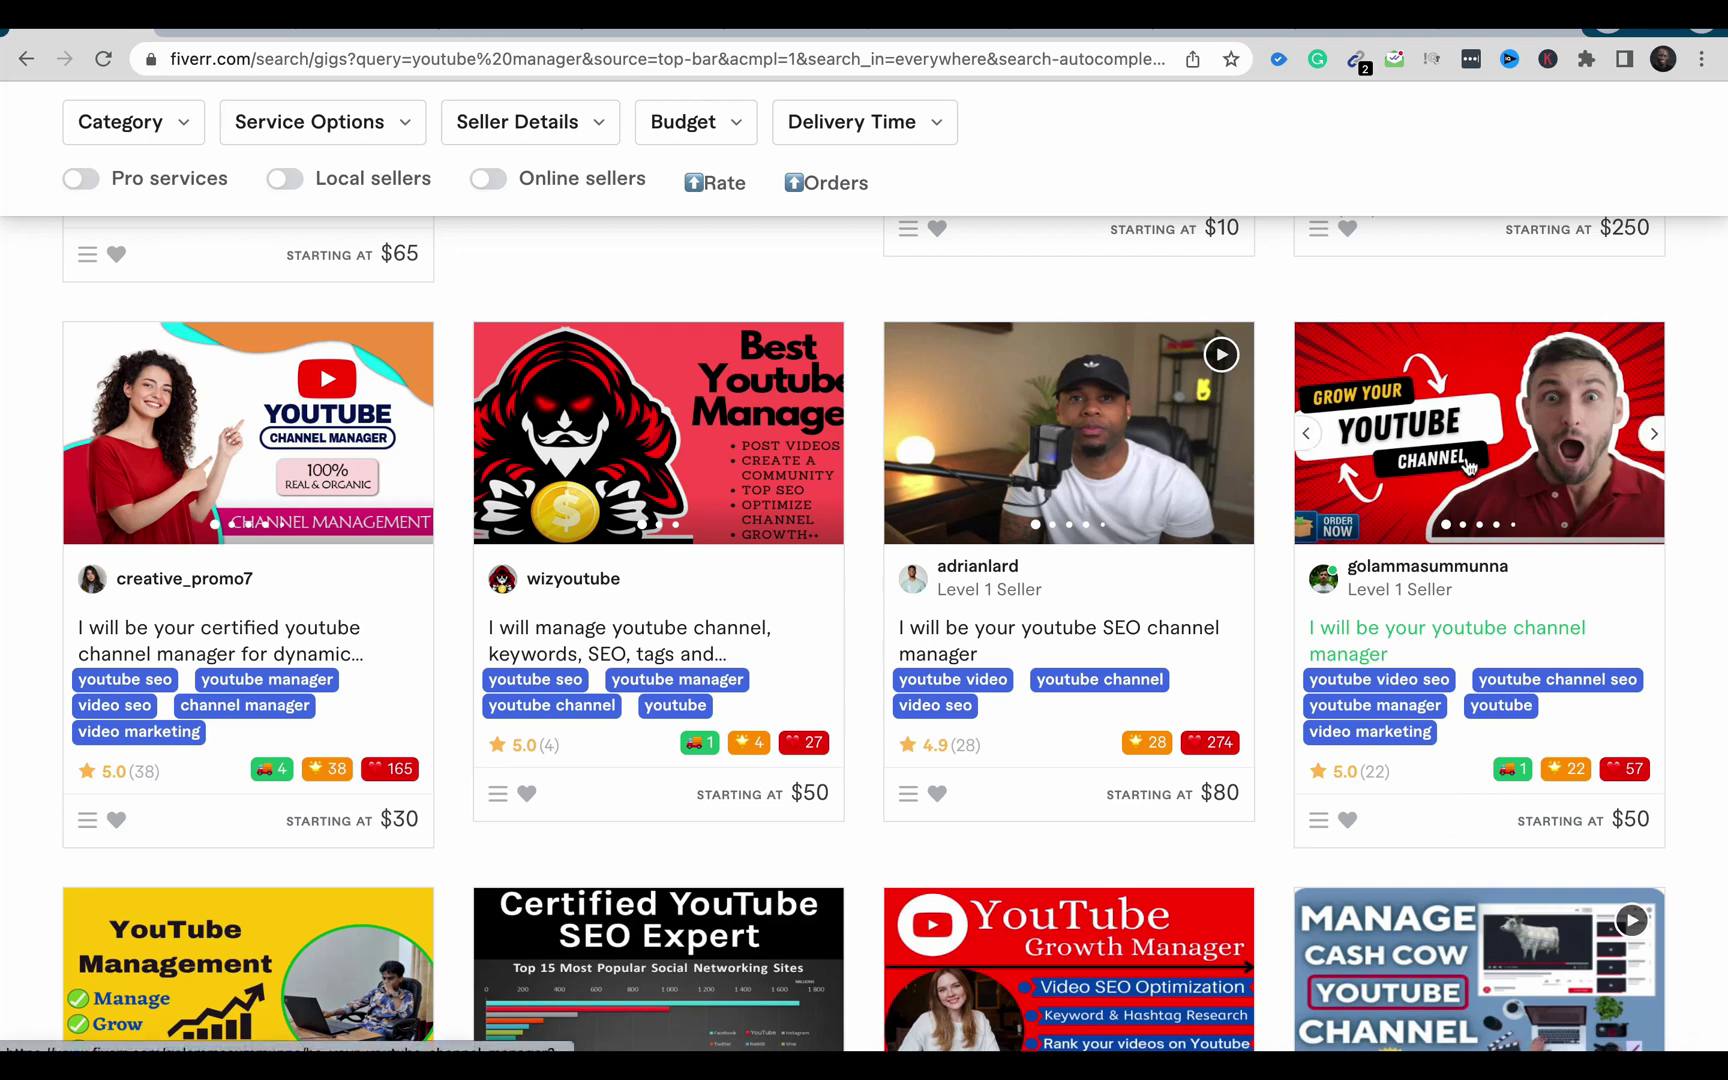
pyautogui.scroll(-6, 1450, 795)
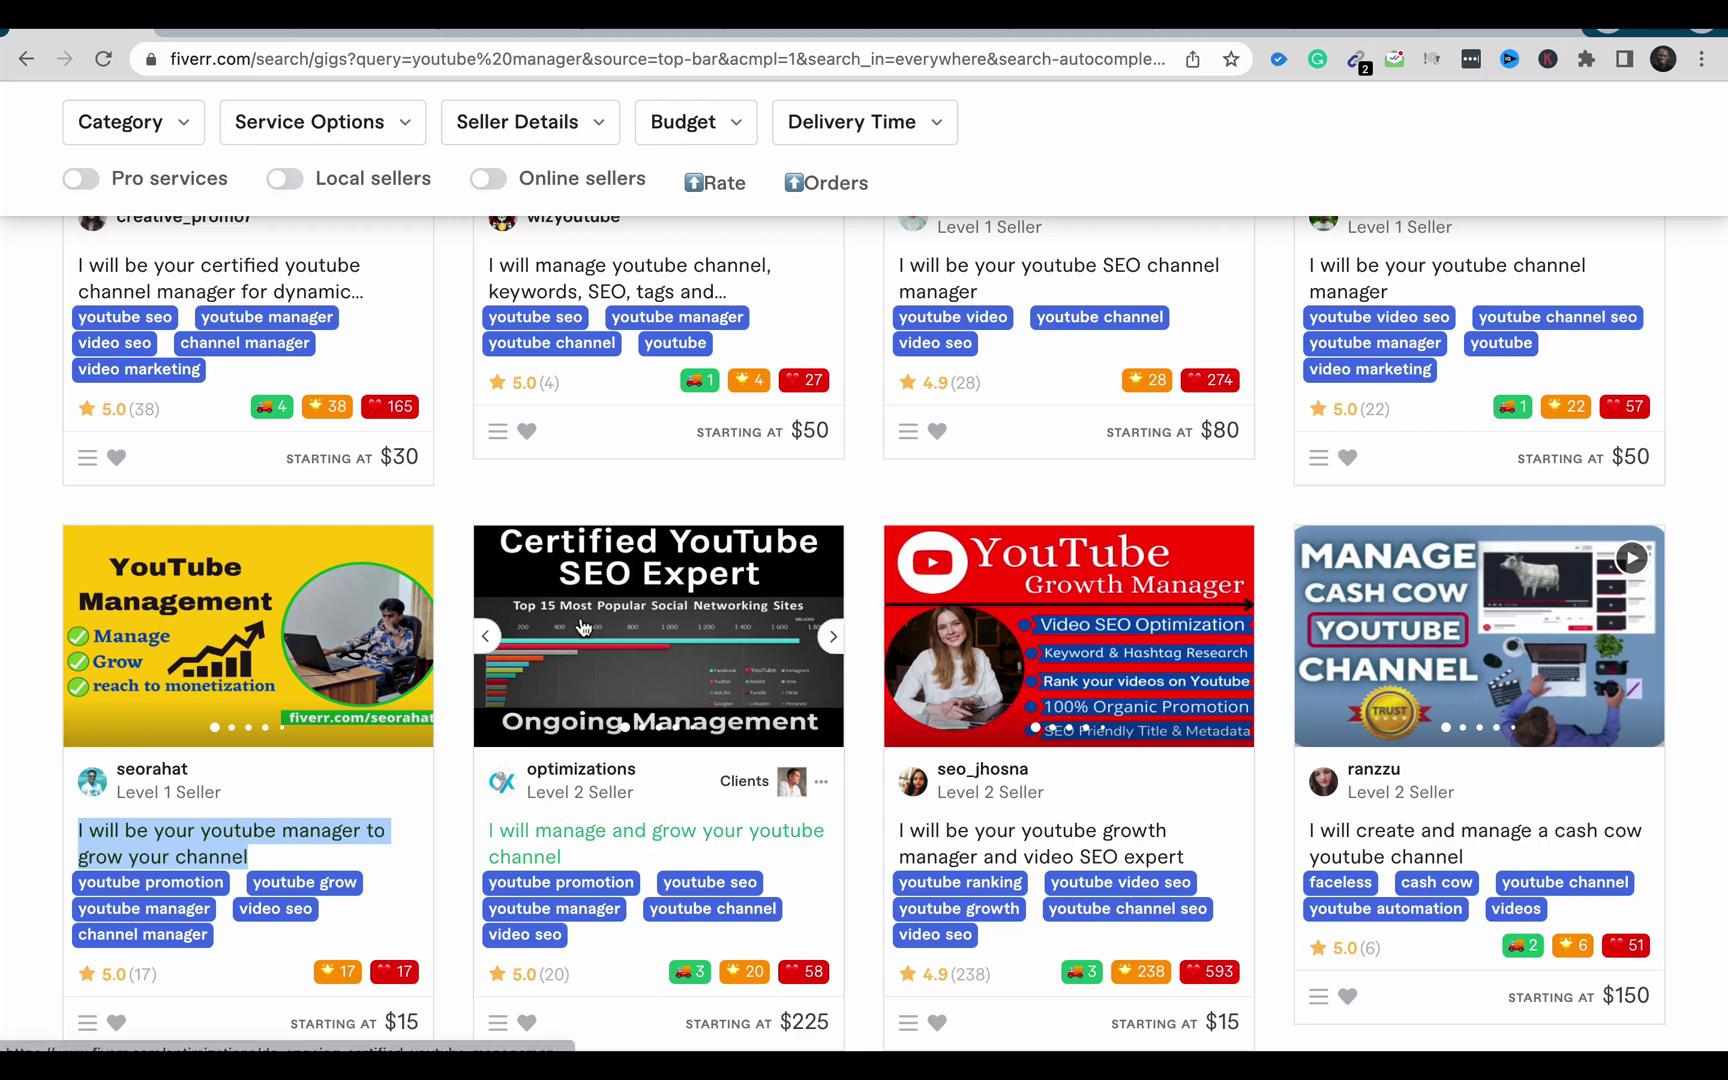
pyautogui.hotkey('ctrl', 'Tab')
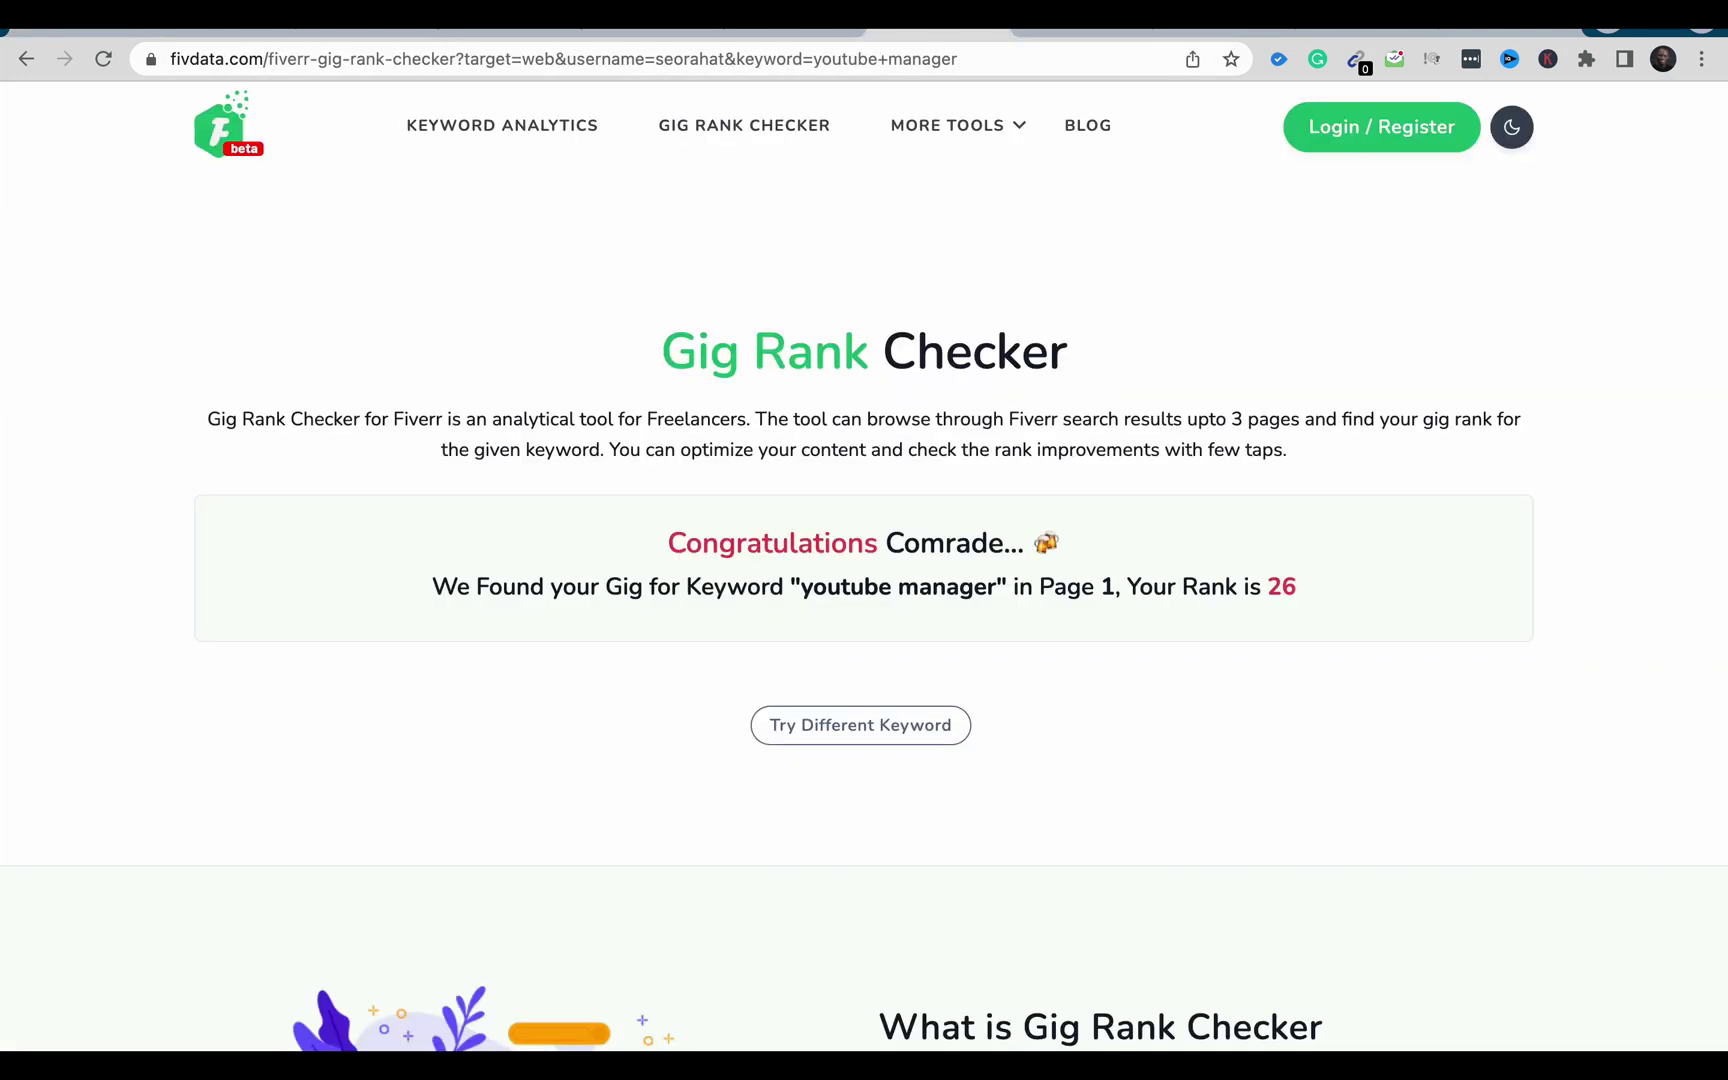
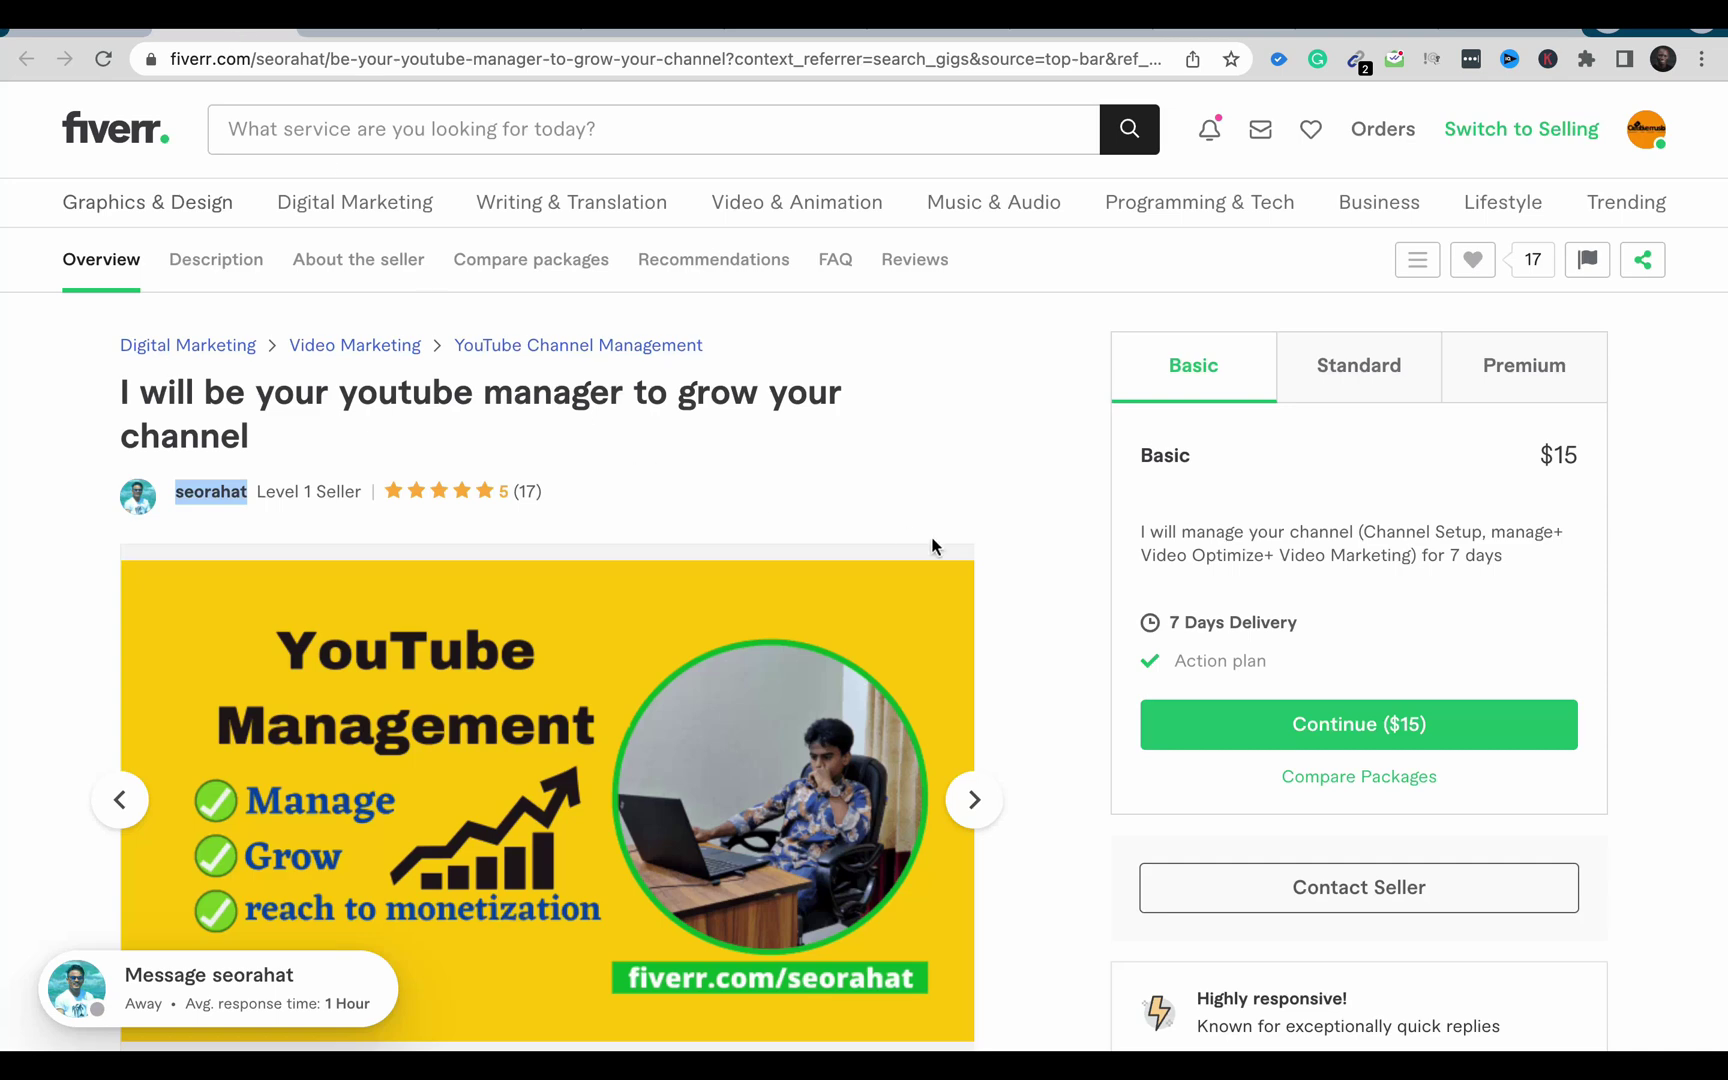
# Review the gig page on Fiverr, including its description, seller profile, packages and recommended gigs.
pyautogui.scroll(-6, 968, 485)
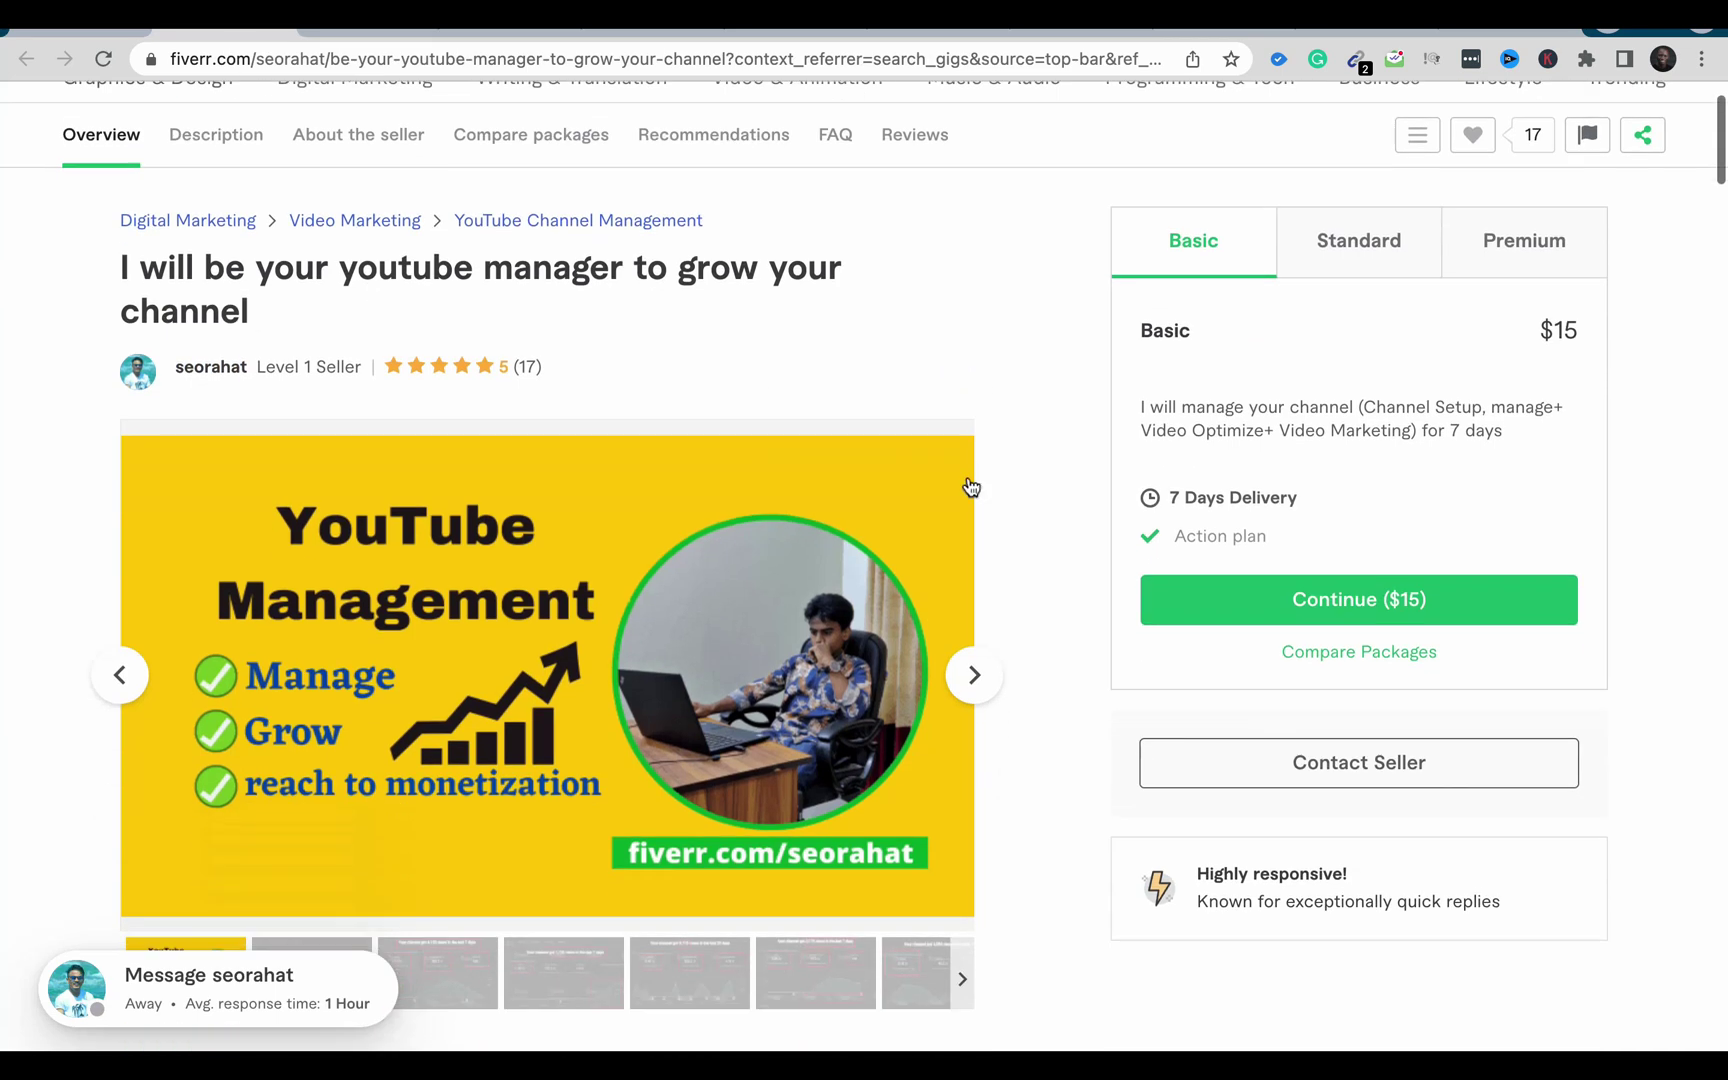
pyautogui.scroll(-10, 968, 485)
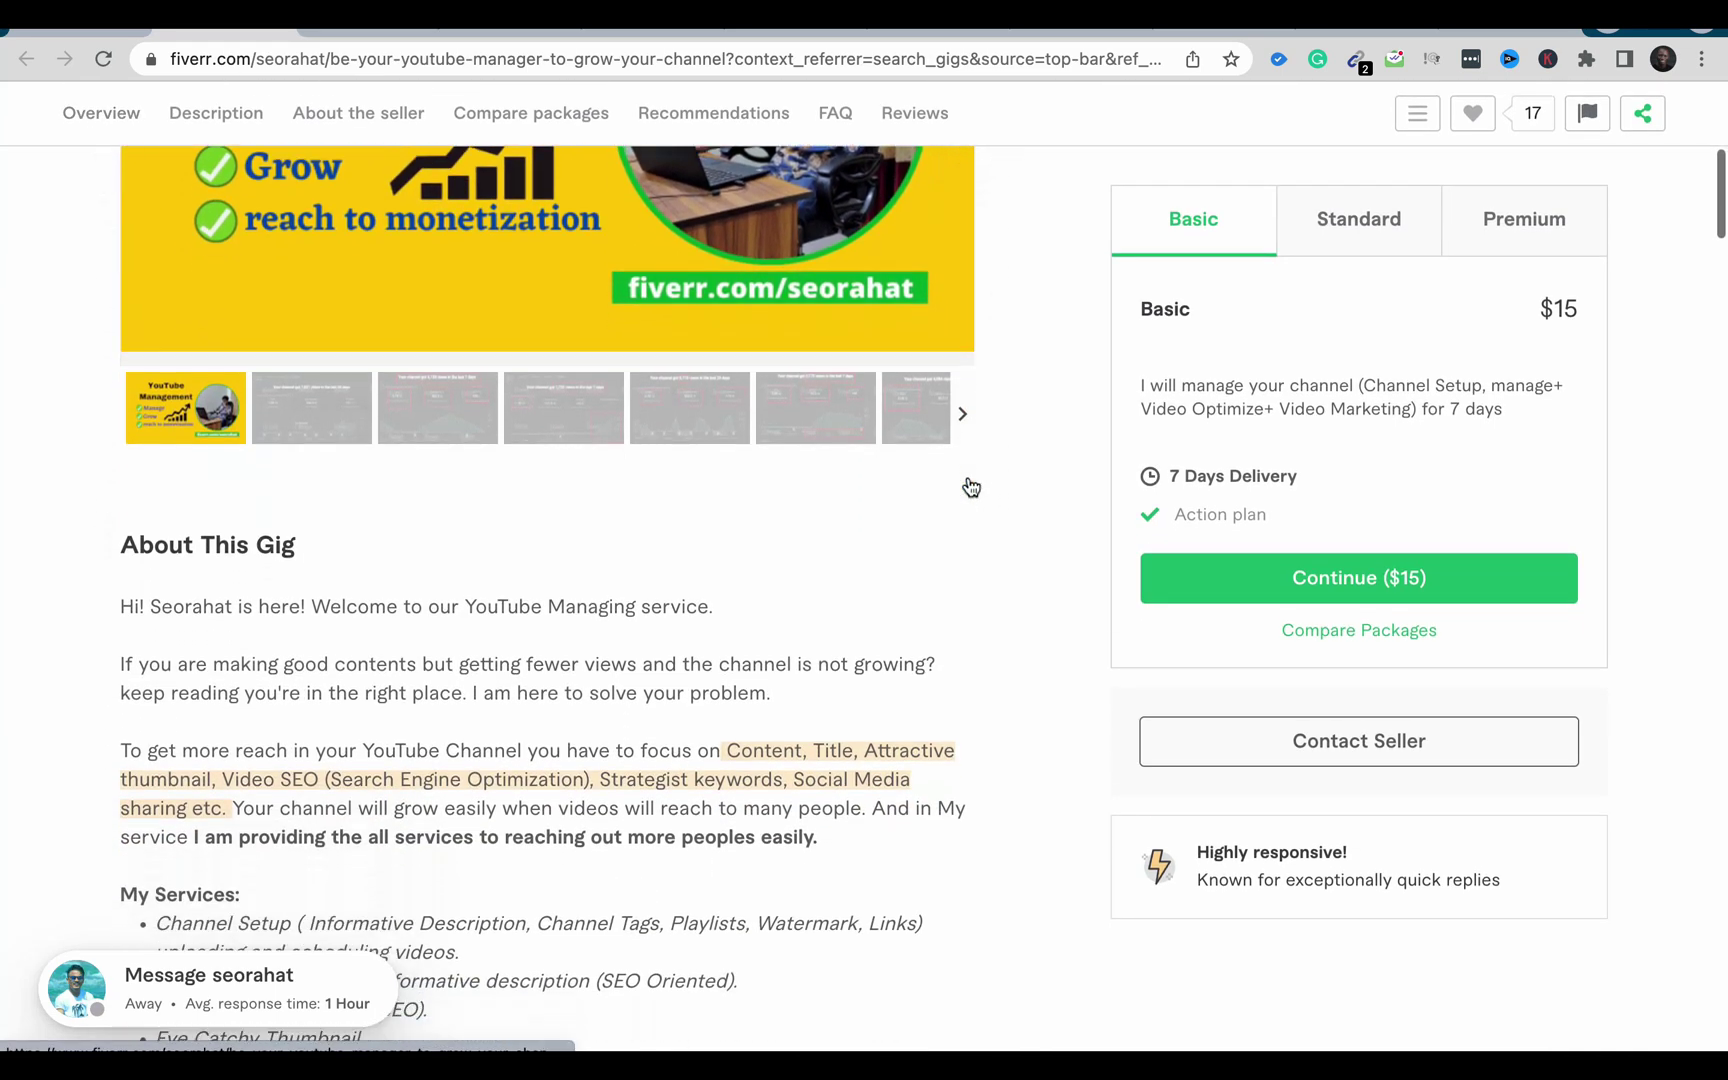
pyautogui.scroll(-10, 968, 485)
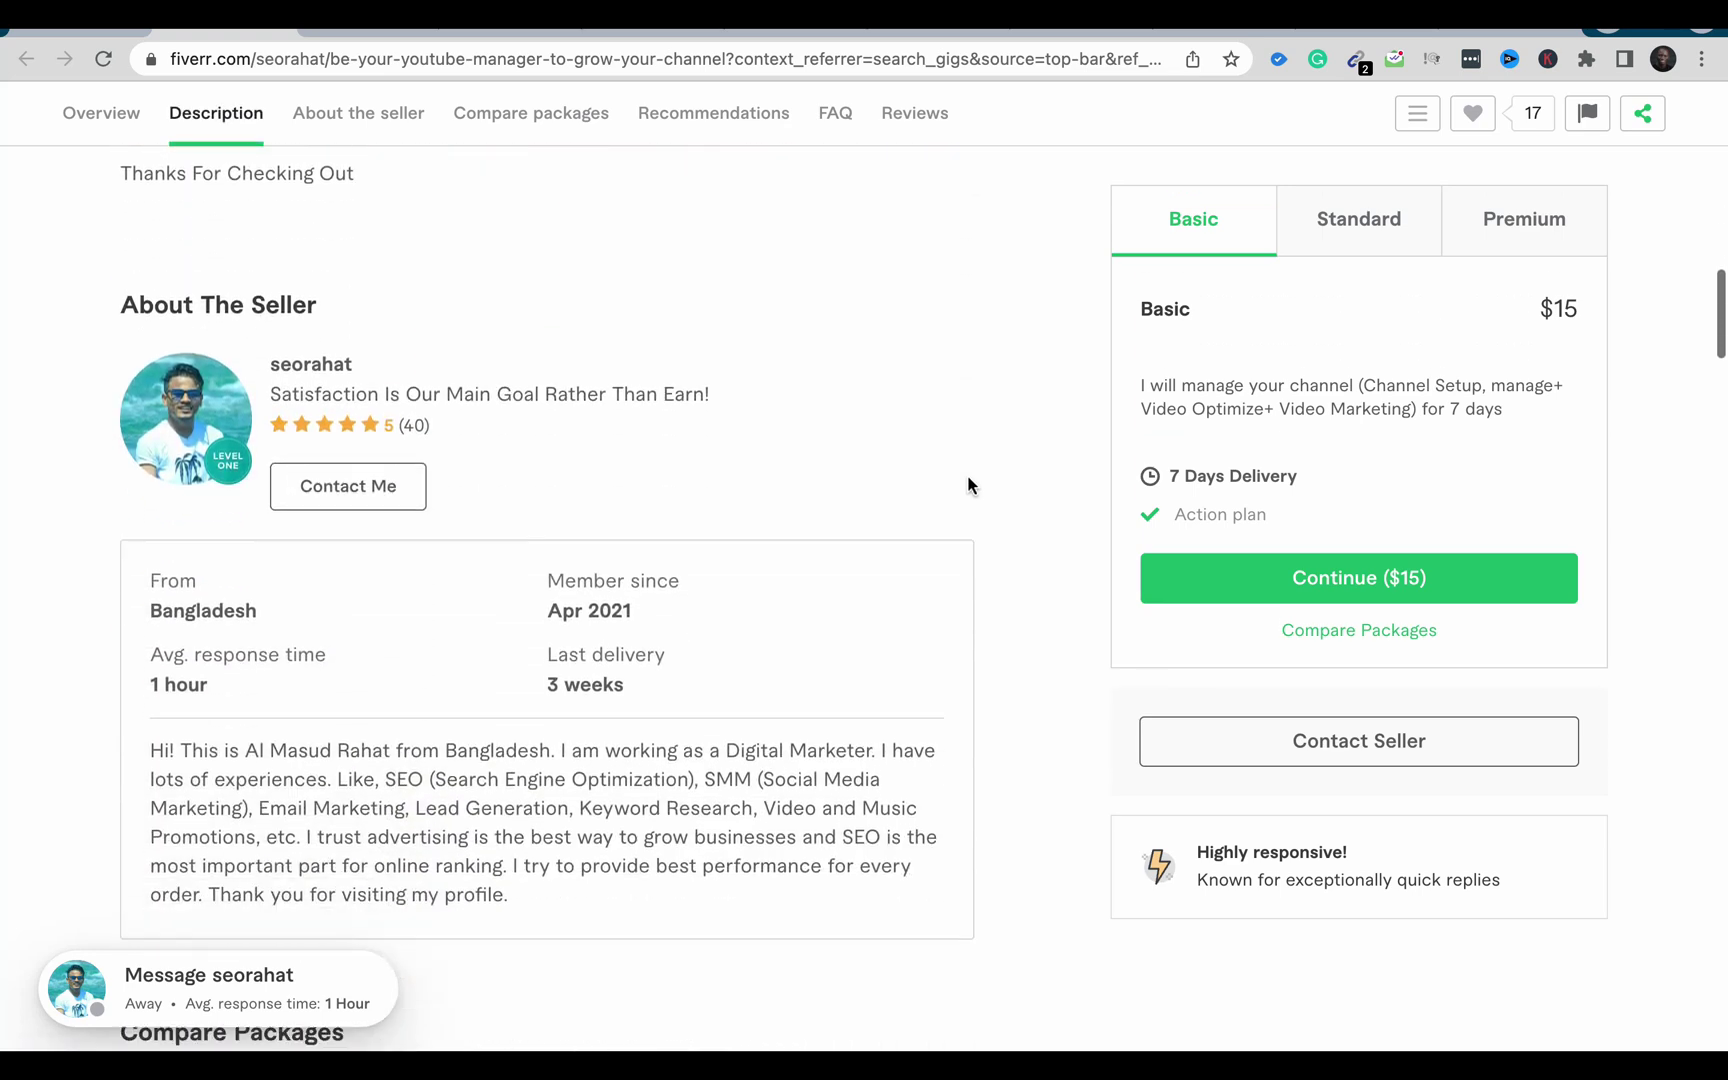
pyautogui.scroll(-14, 968, 485)
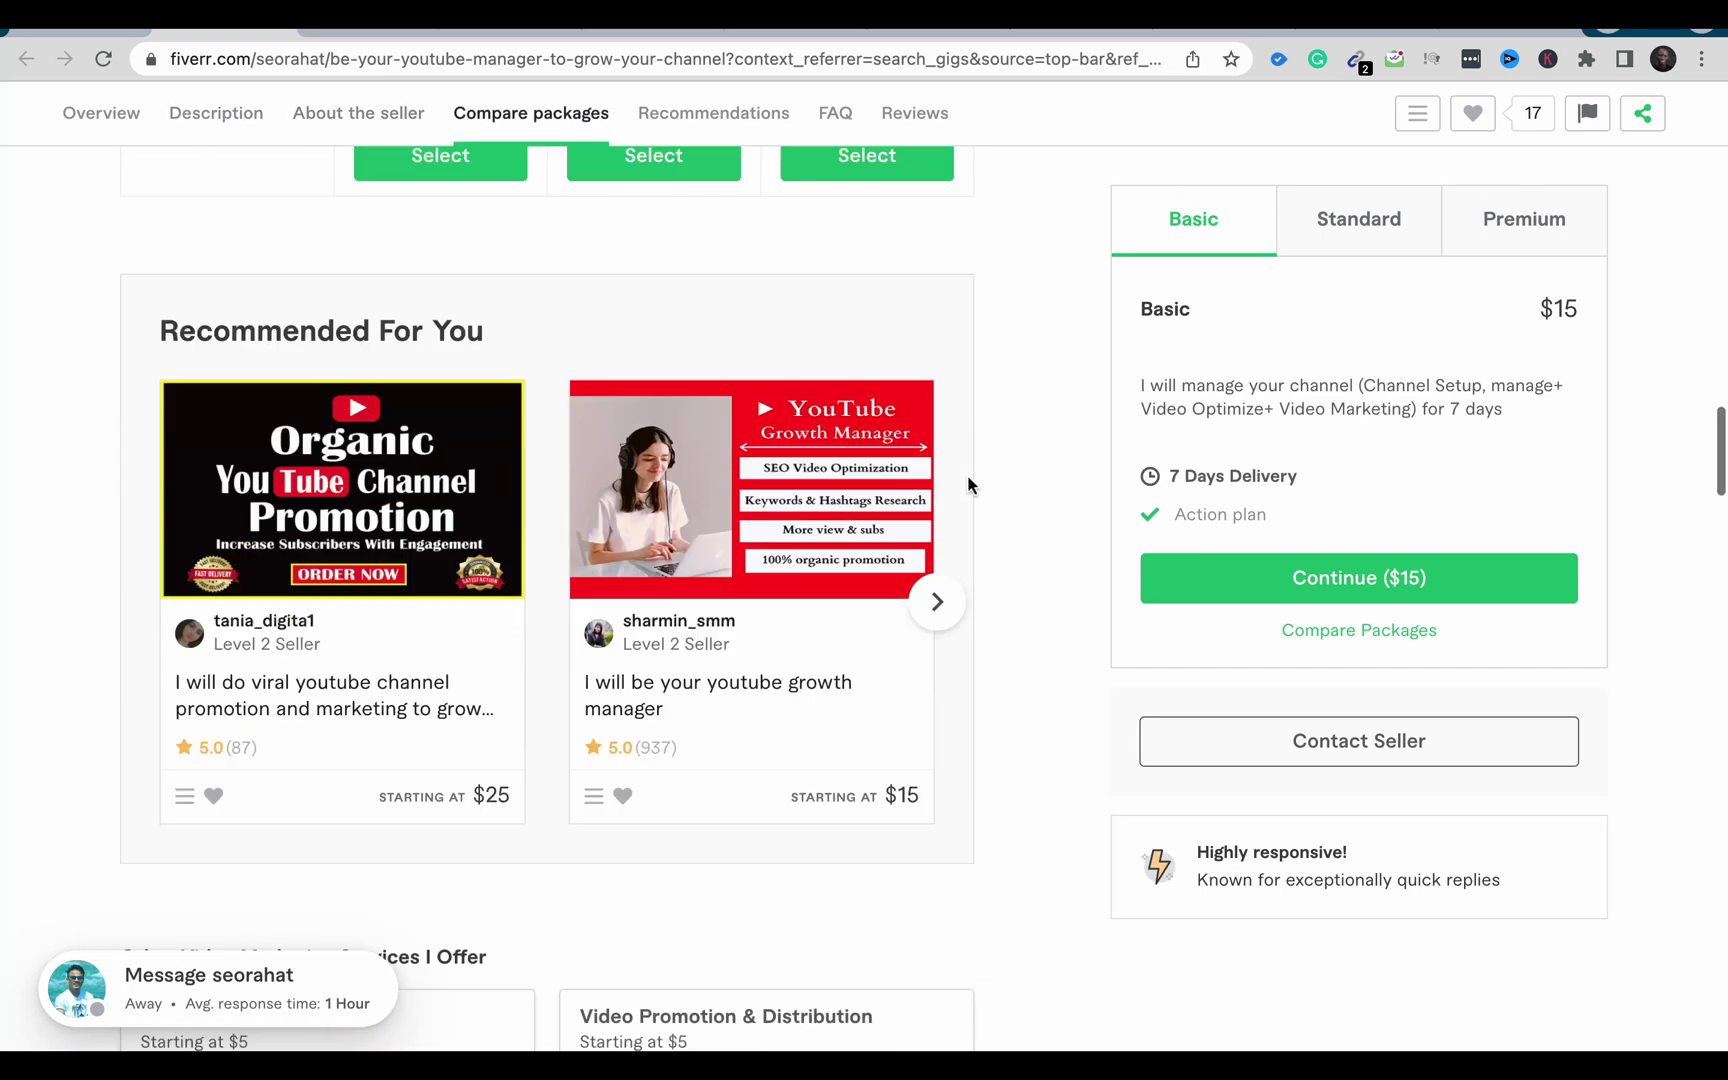
# Review the gig's buyer reviews, seller responses and related tags on its Fiverr page.
pyautogui.scroll(-18, 967, 485)
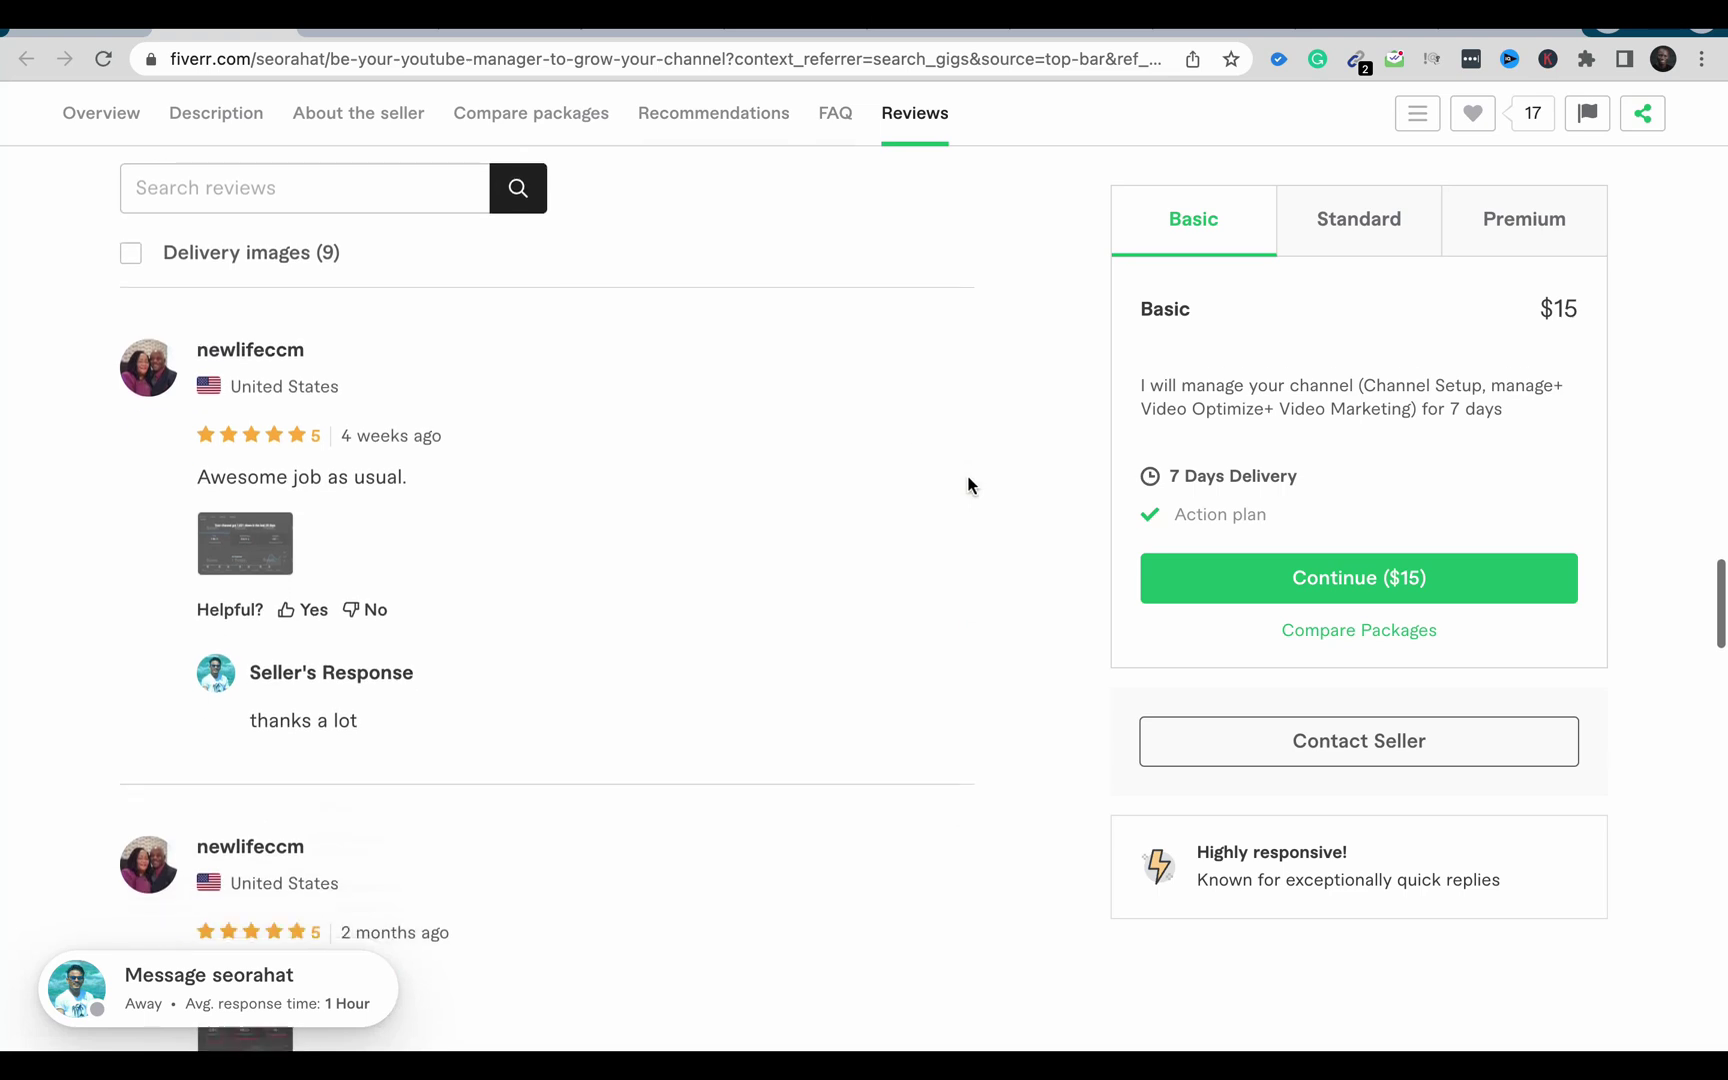
pyautogui.scroll(-8, 967, 485)
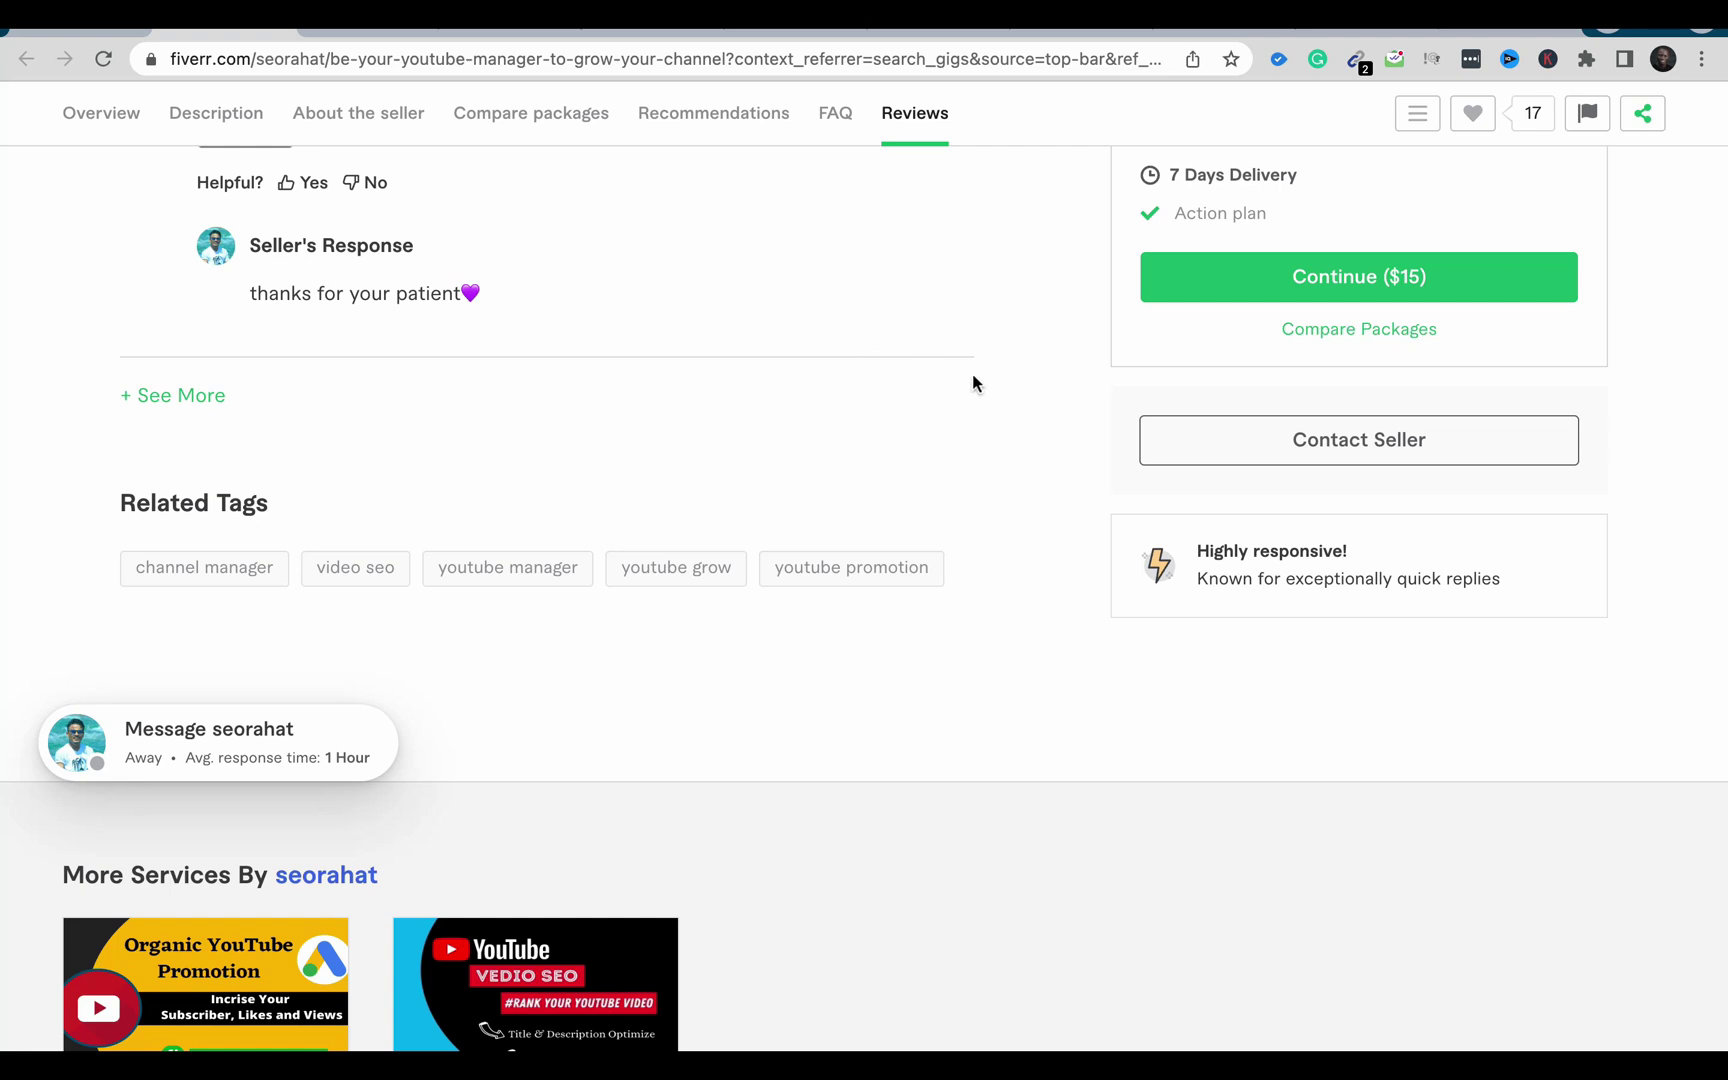
# Switch to Fiverr Promotion's gig ranking checker and enter the seller's Fiverr username.
pyautogui.click(1089, 32)
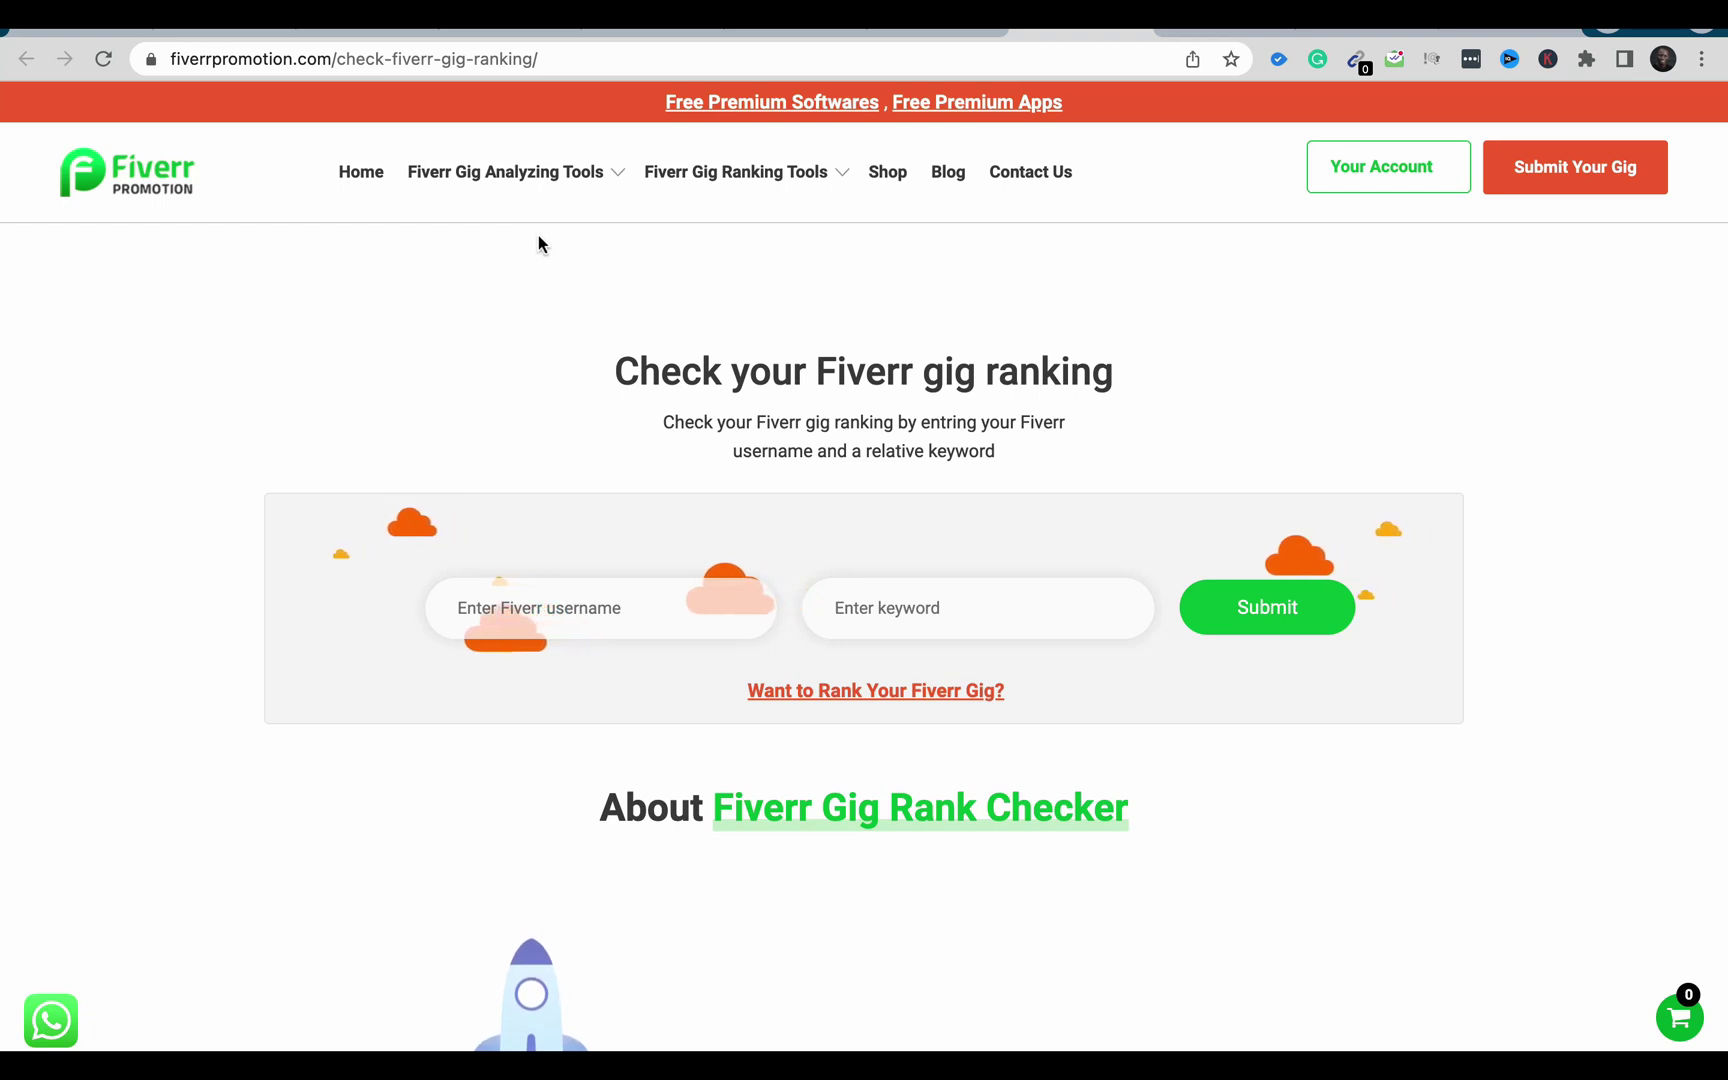
pyautogui.moveTo(610, 182)
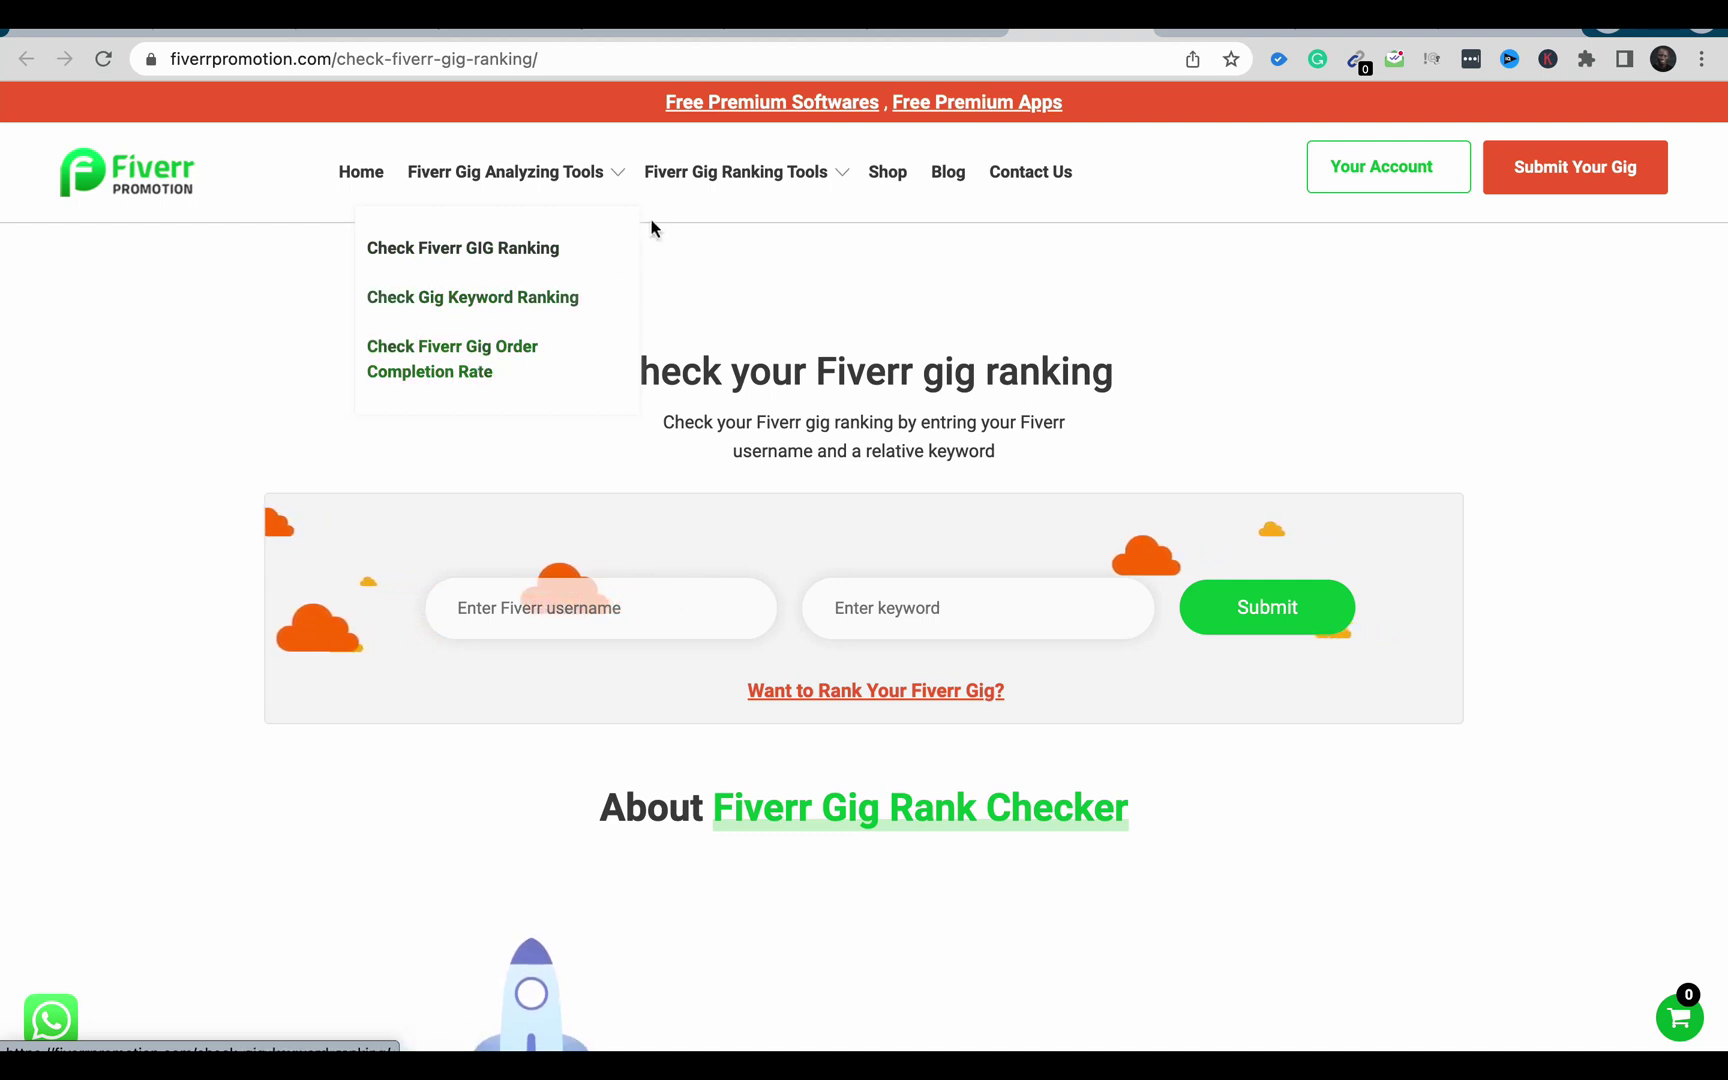
pyautogui.moveTo(745, 171)
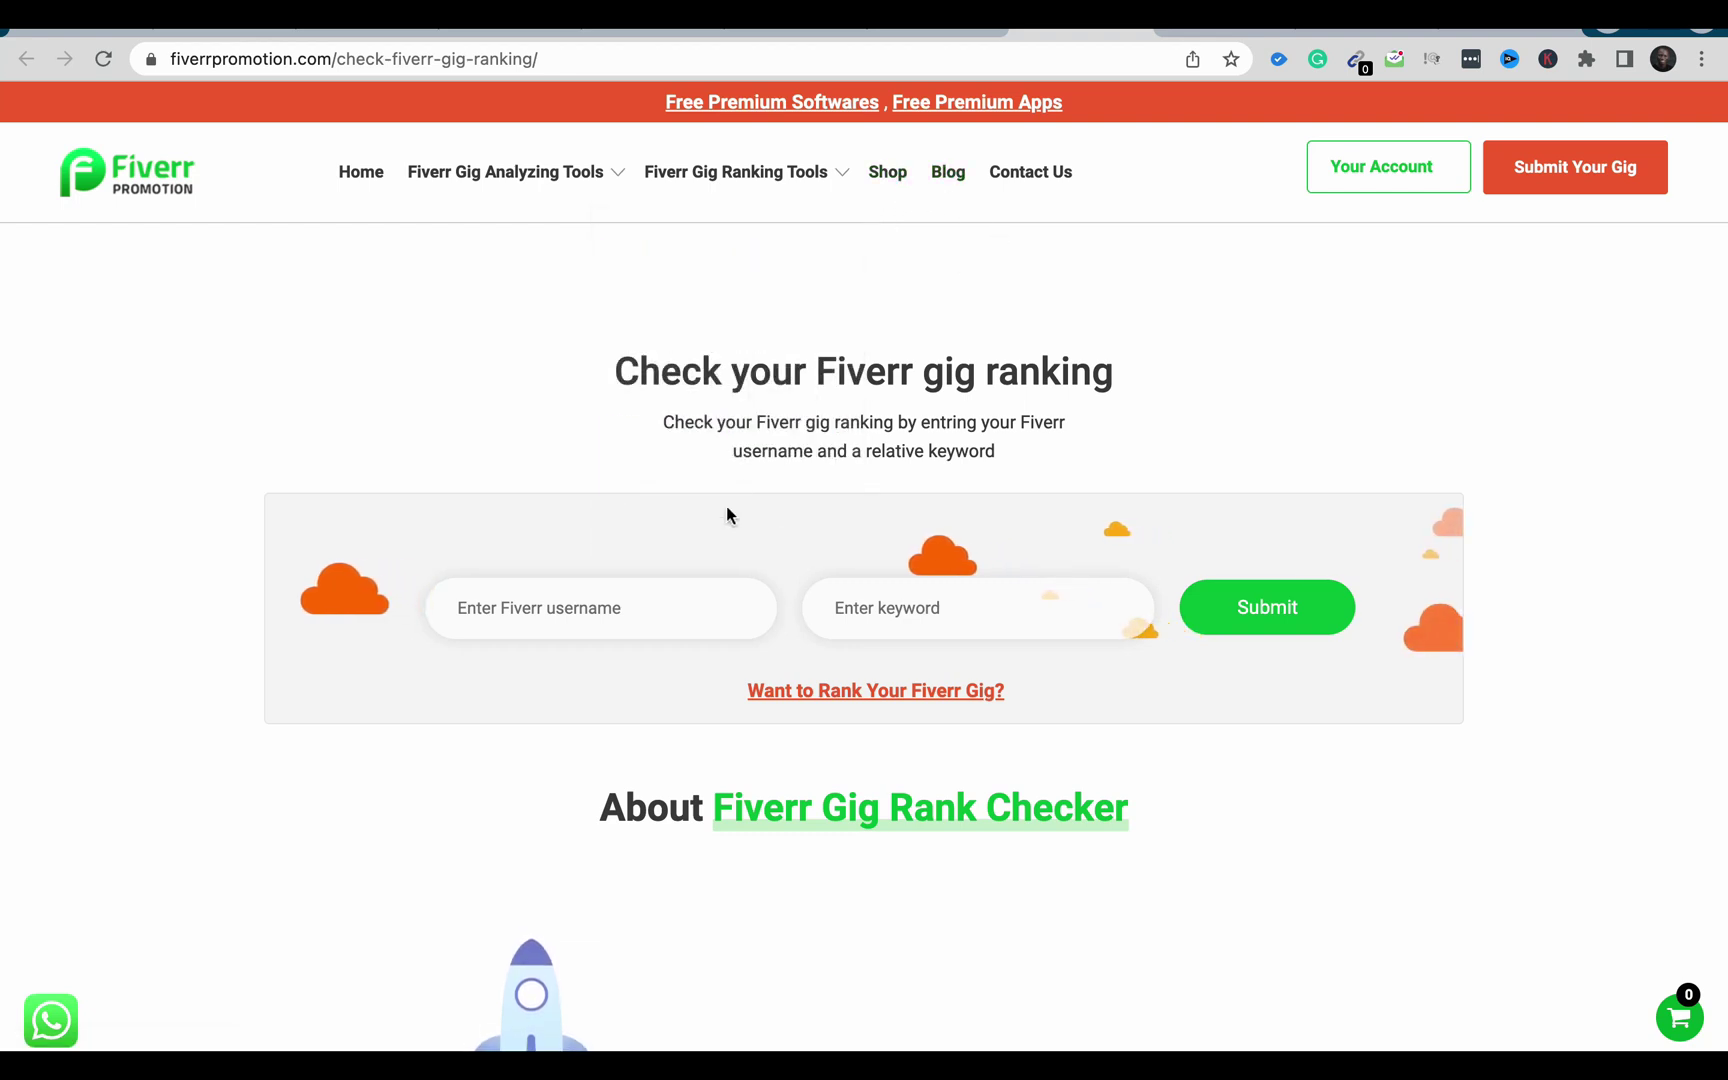
pyautogui.click(648, 603)
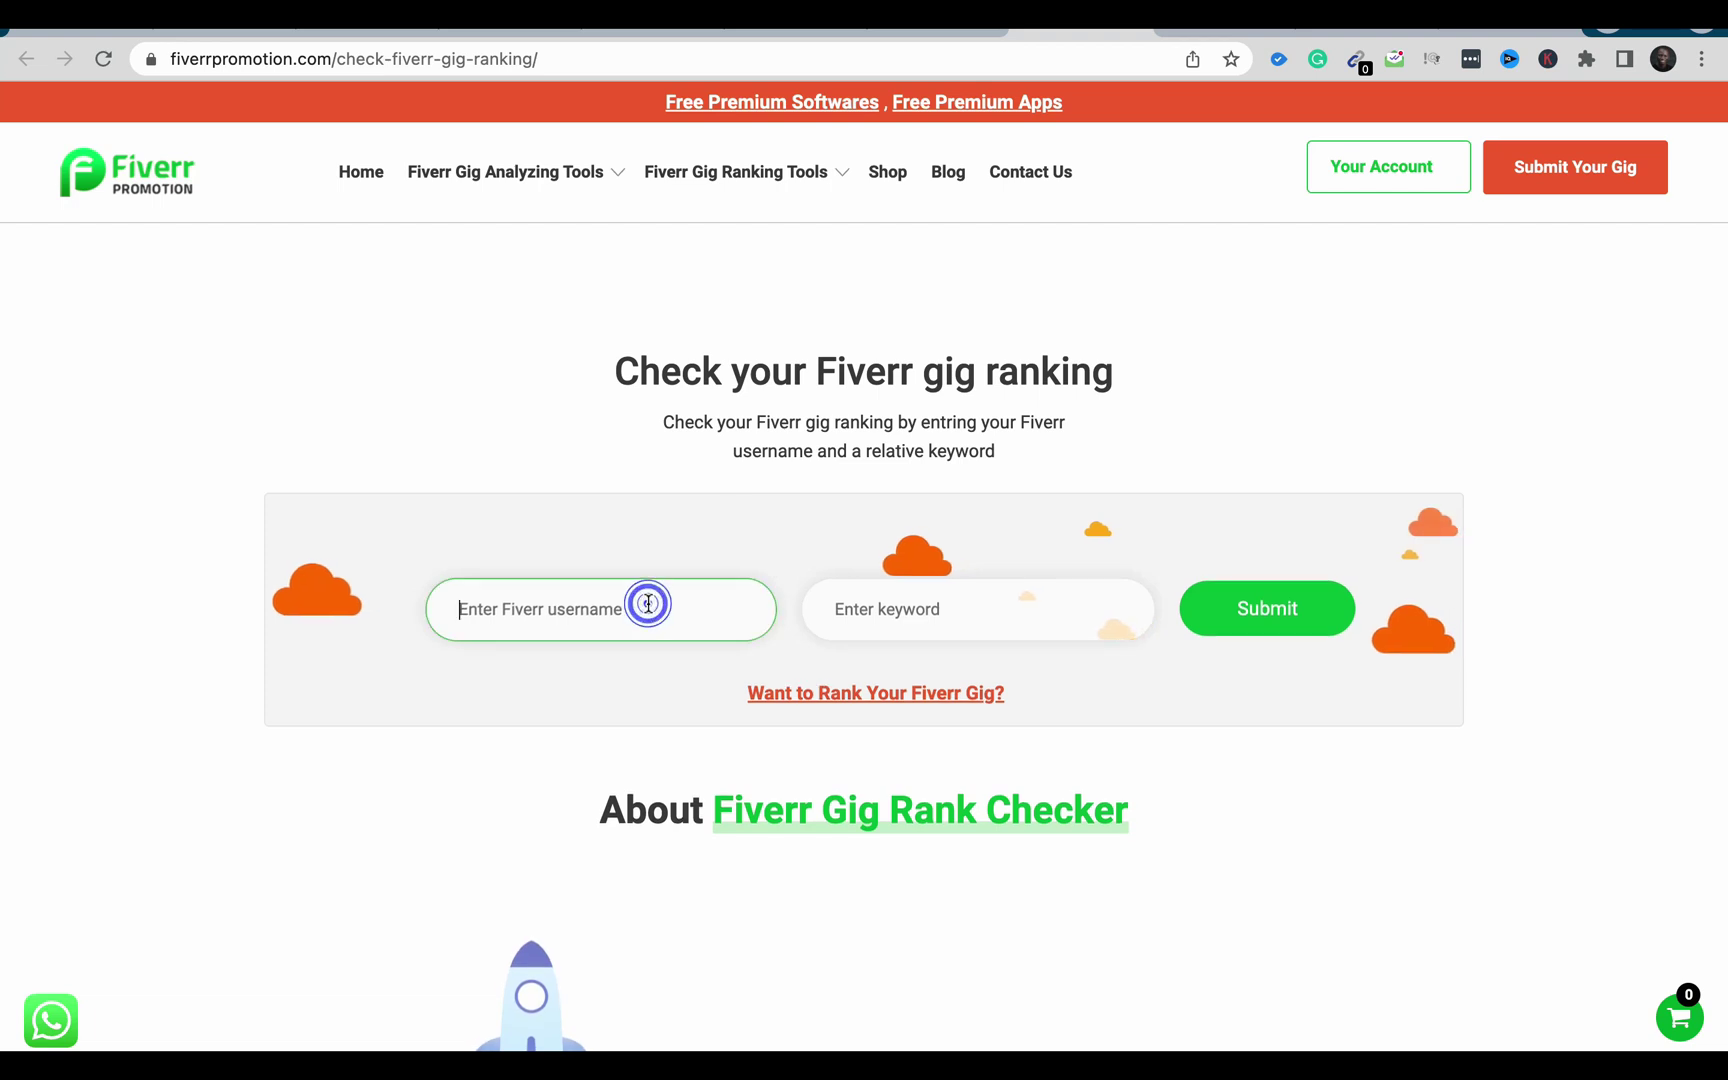
pyautogui.write('seorahat')
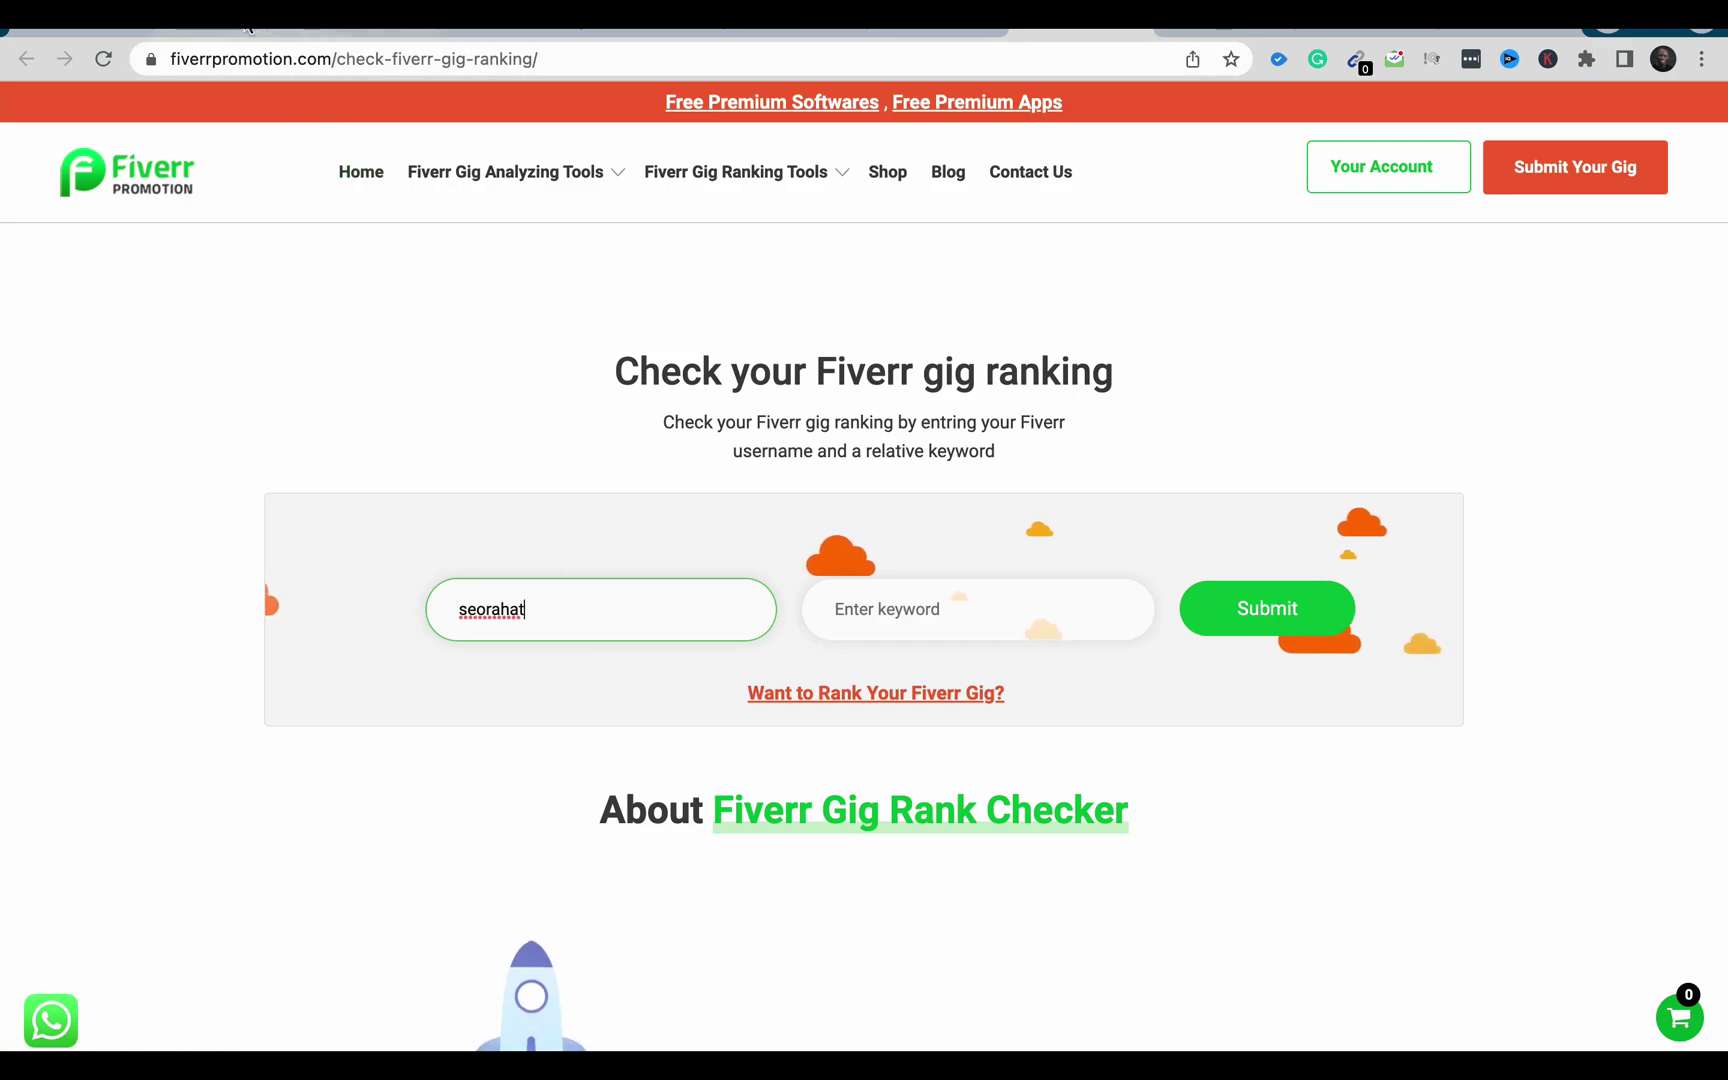
# Copy "youtube manager" from the gig's title on Fiverr into Fiverr Promotion's keyword field and submit the ranking check.
pyautogui.click(225, 20)
pyautogui.scroll(20, 440, 454)
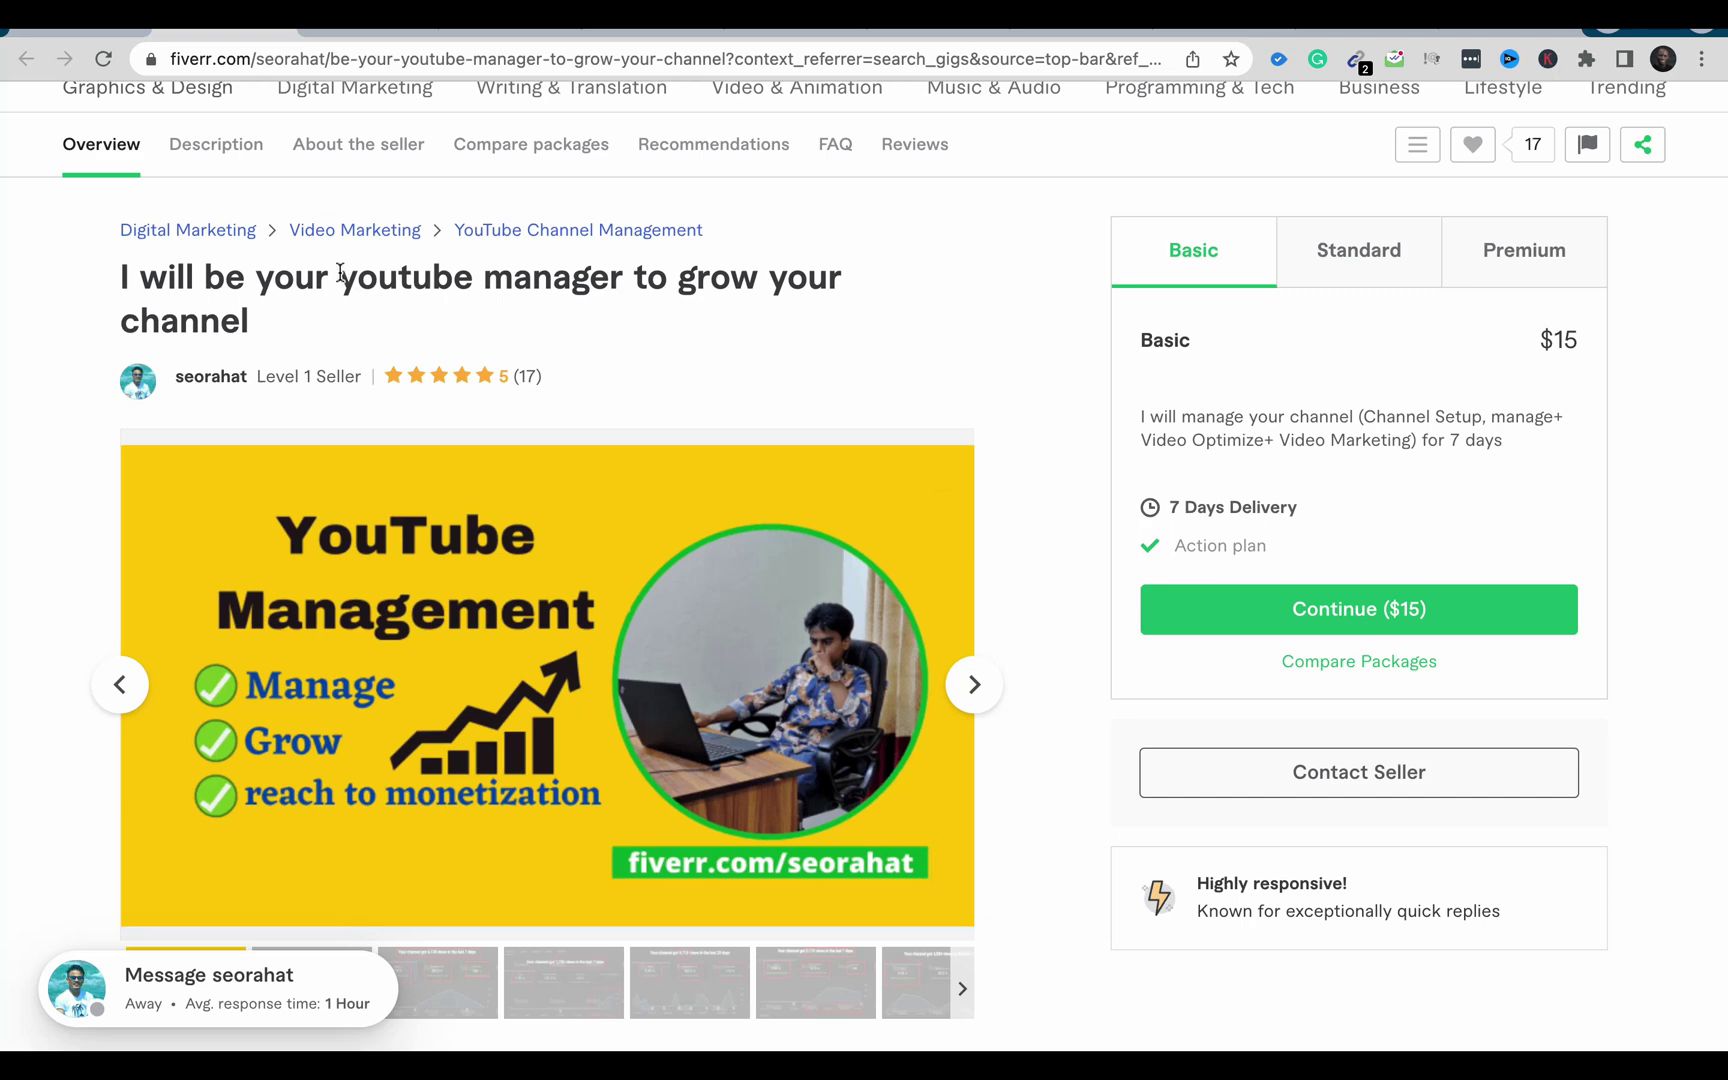
pyautogui.moveTo(340, 273); pyautogui.dragTo(631, 285)
pyautogui.press('super+c')
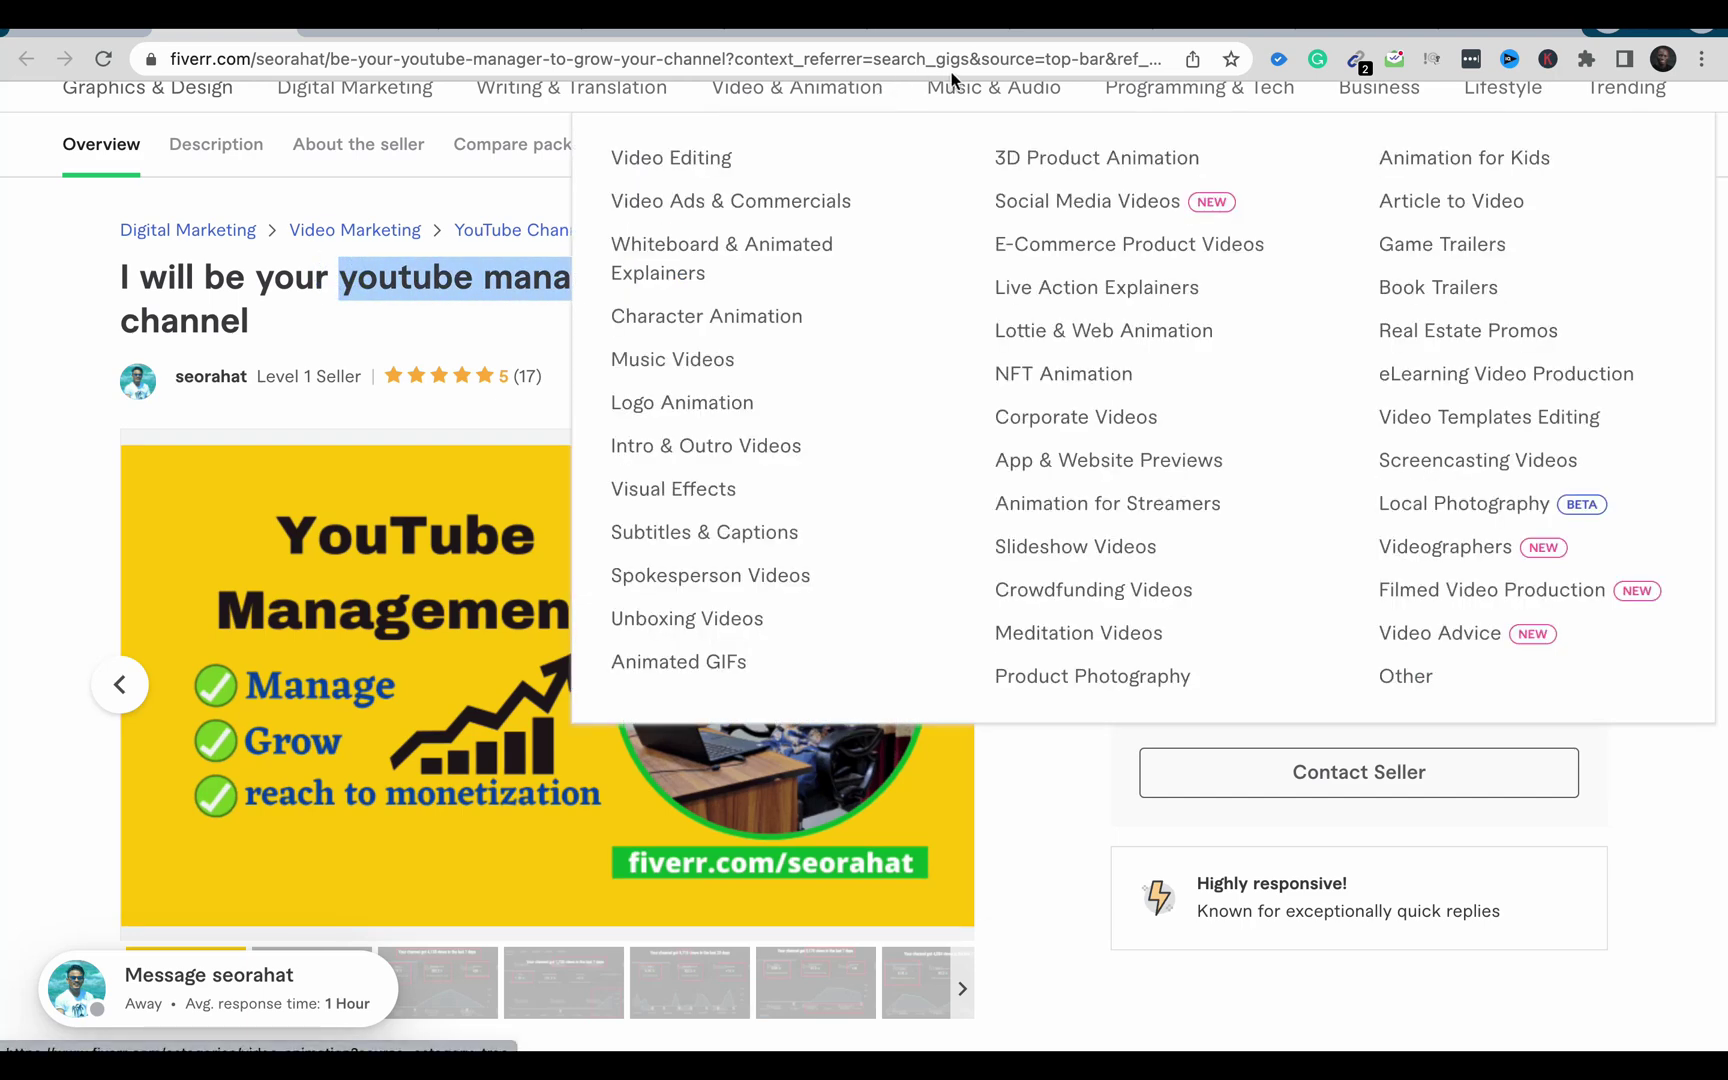
pyautogui.click(1050, 30)
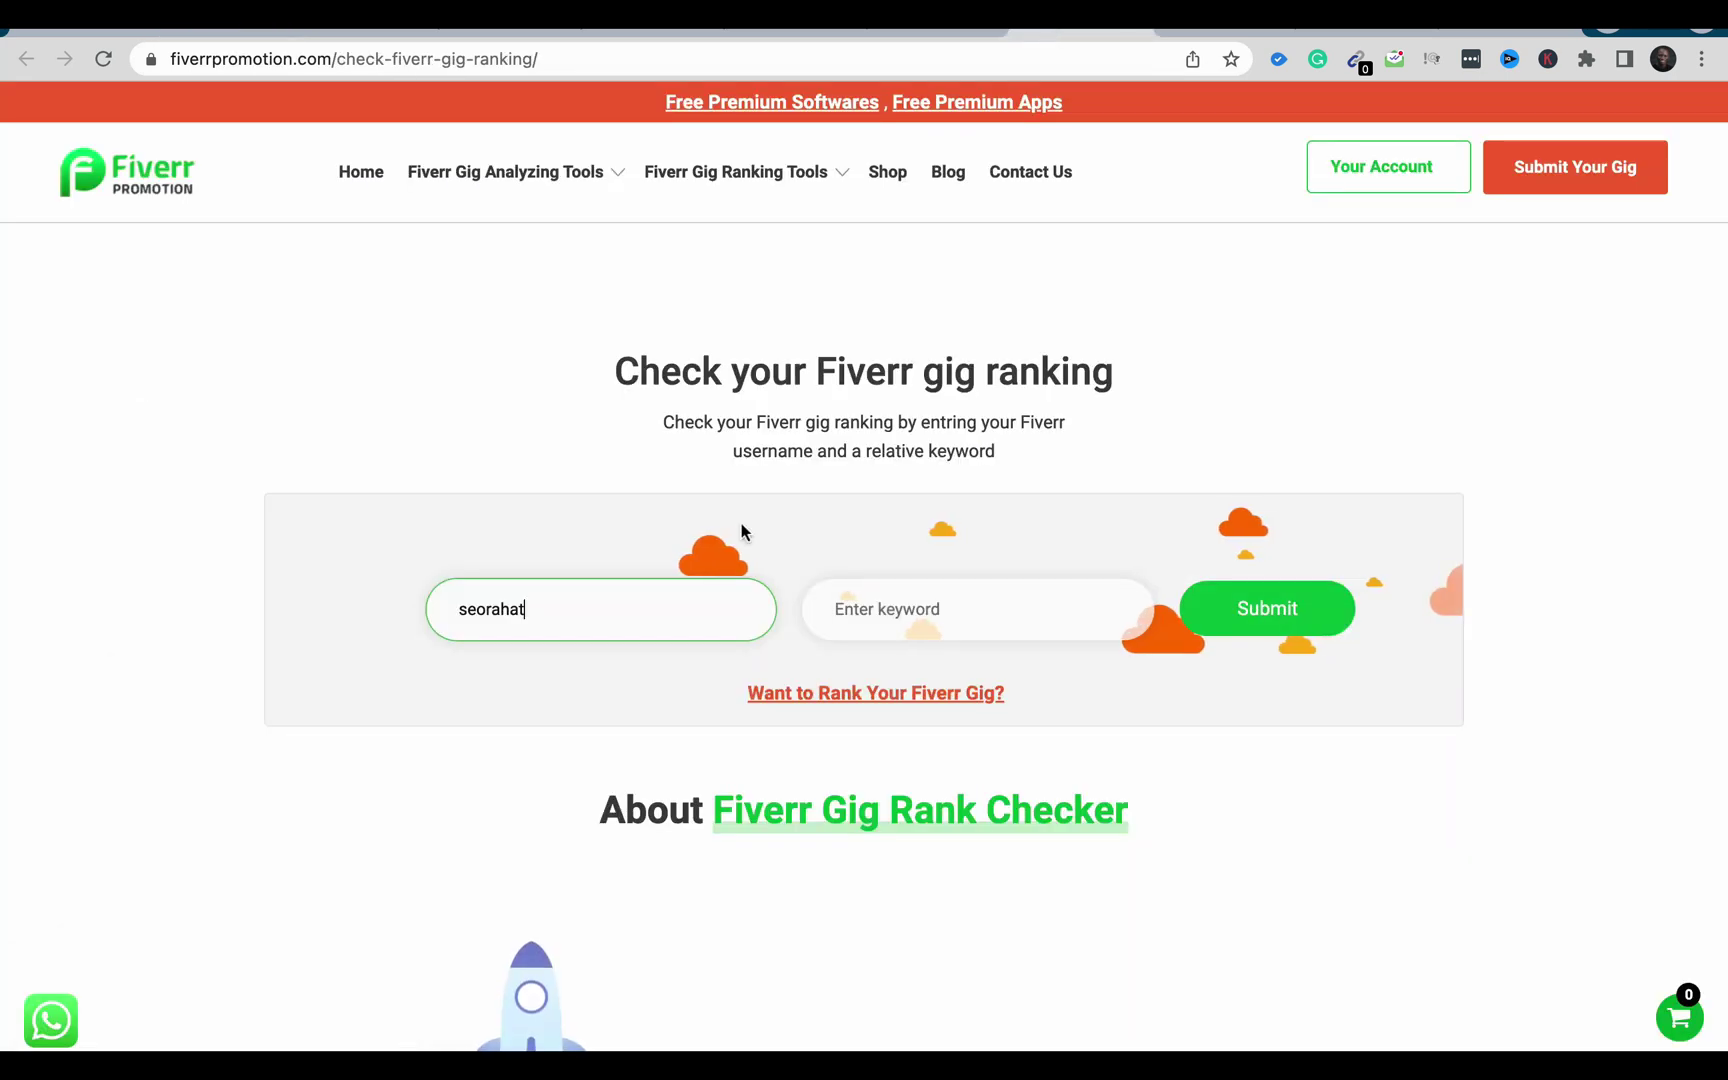
pyautogui.click(870, 610)
pyautogui.press('super+v')
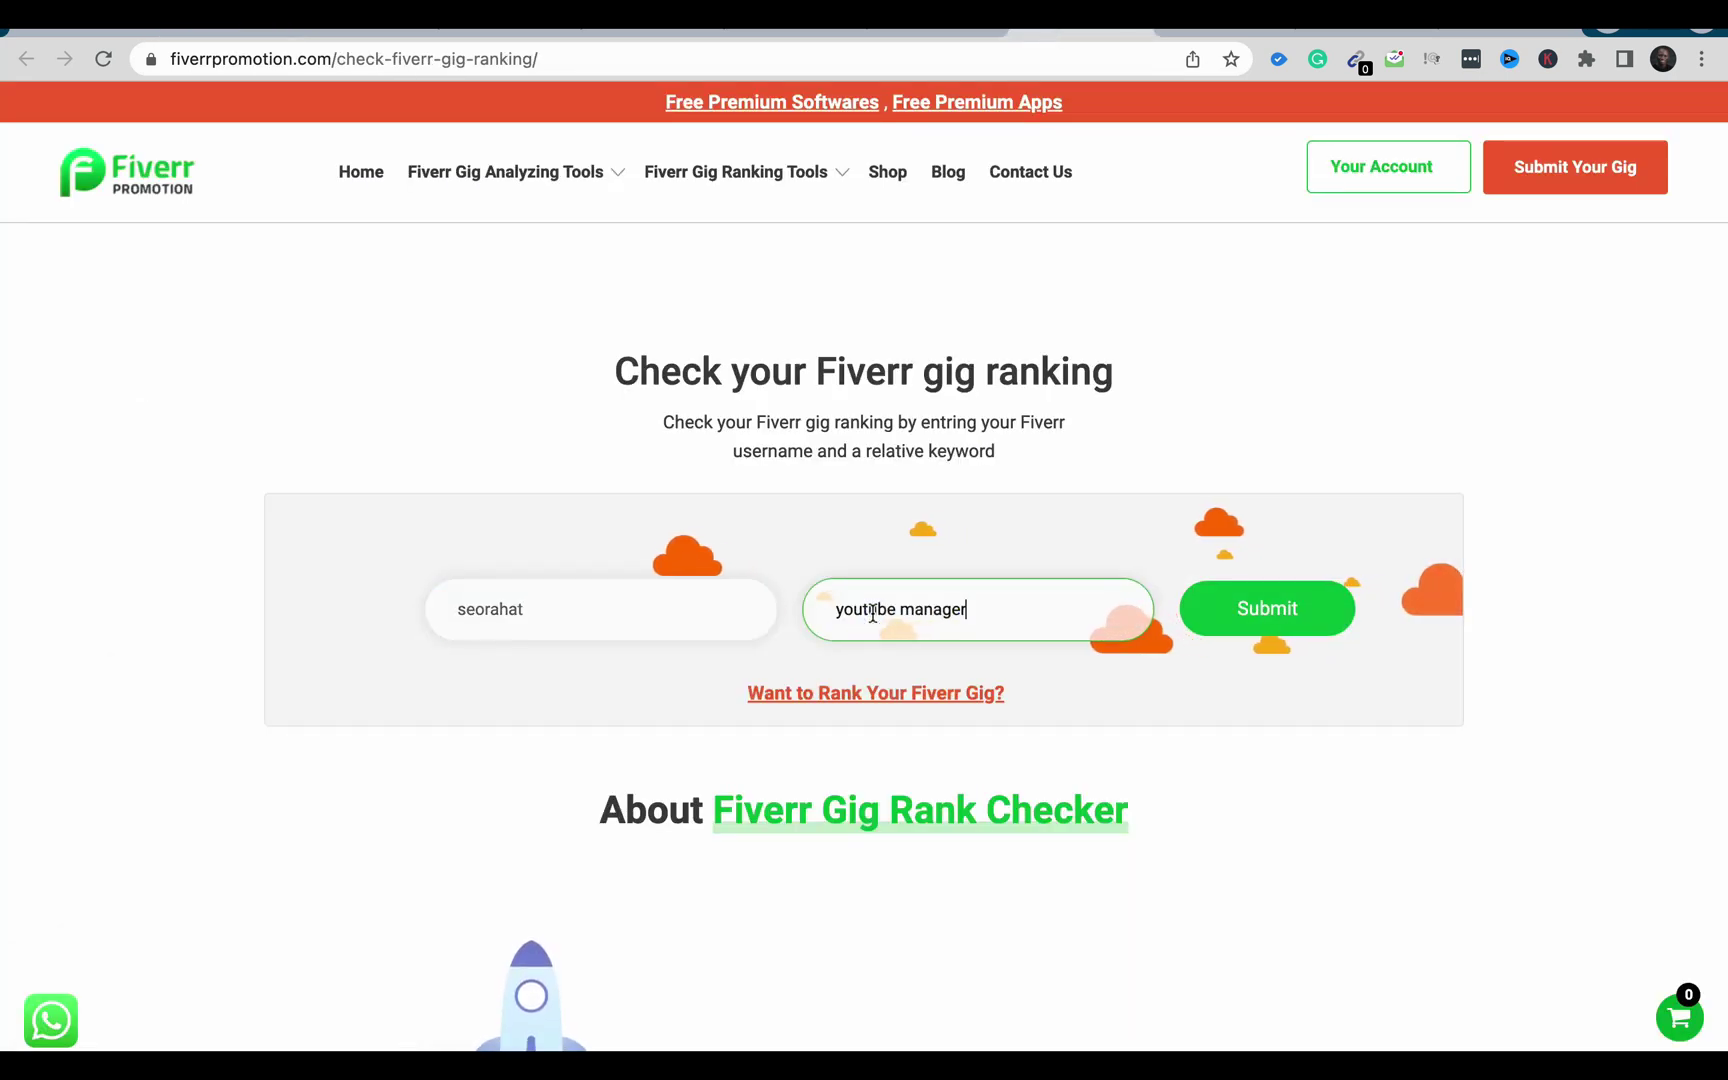
pyautogui.click(1265, 613)
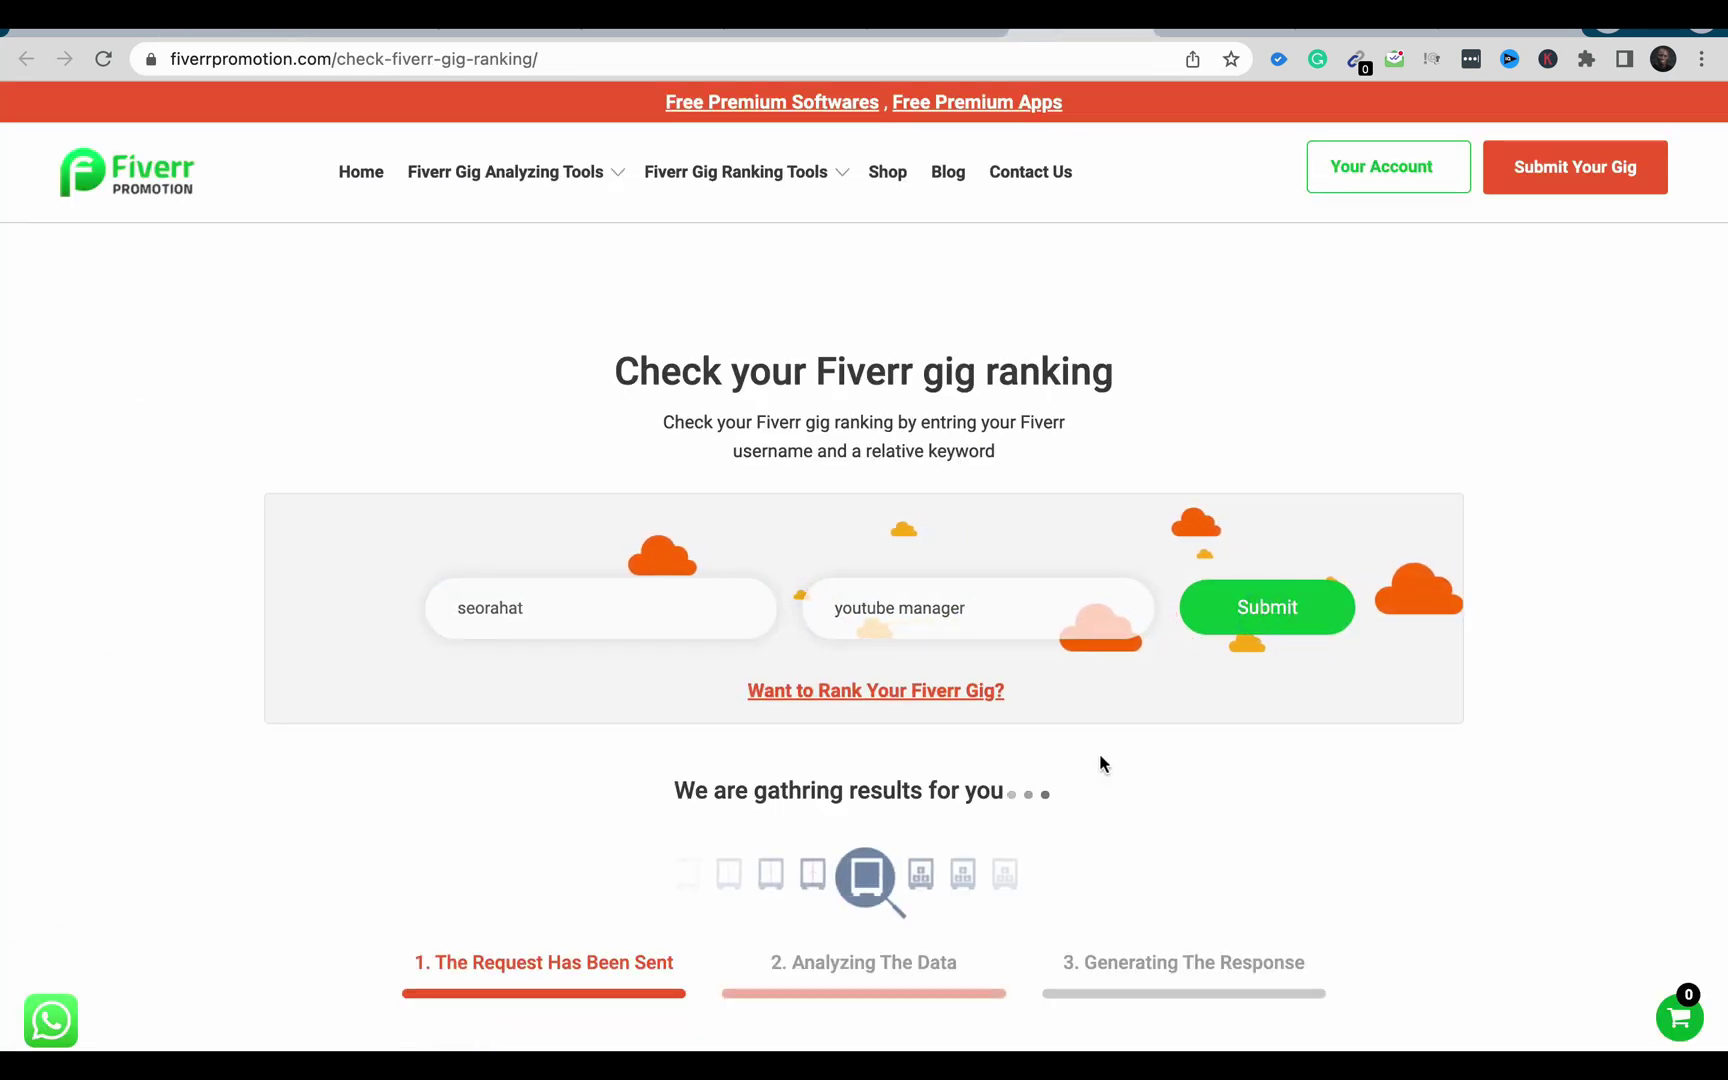
# Compare the progress of the Fiverr Promotion ranking check with the rank result on FivData.
pyautogui.scroll(-5, 1099, 753)
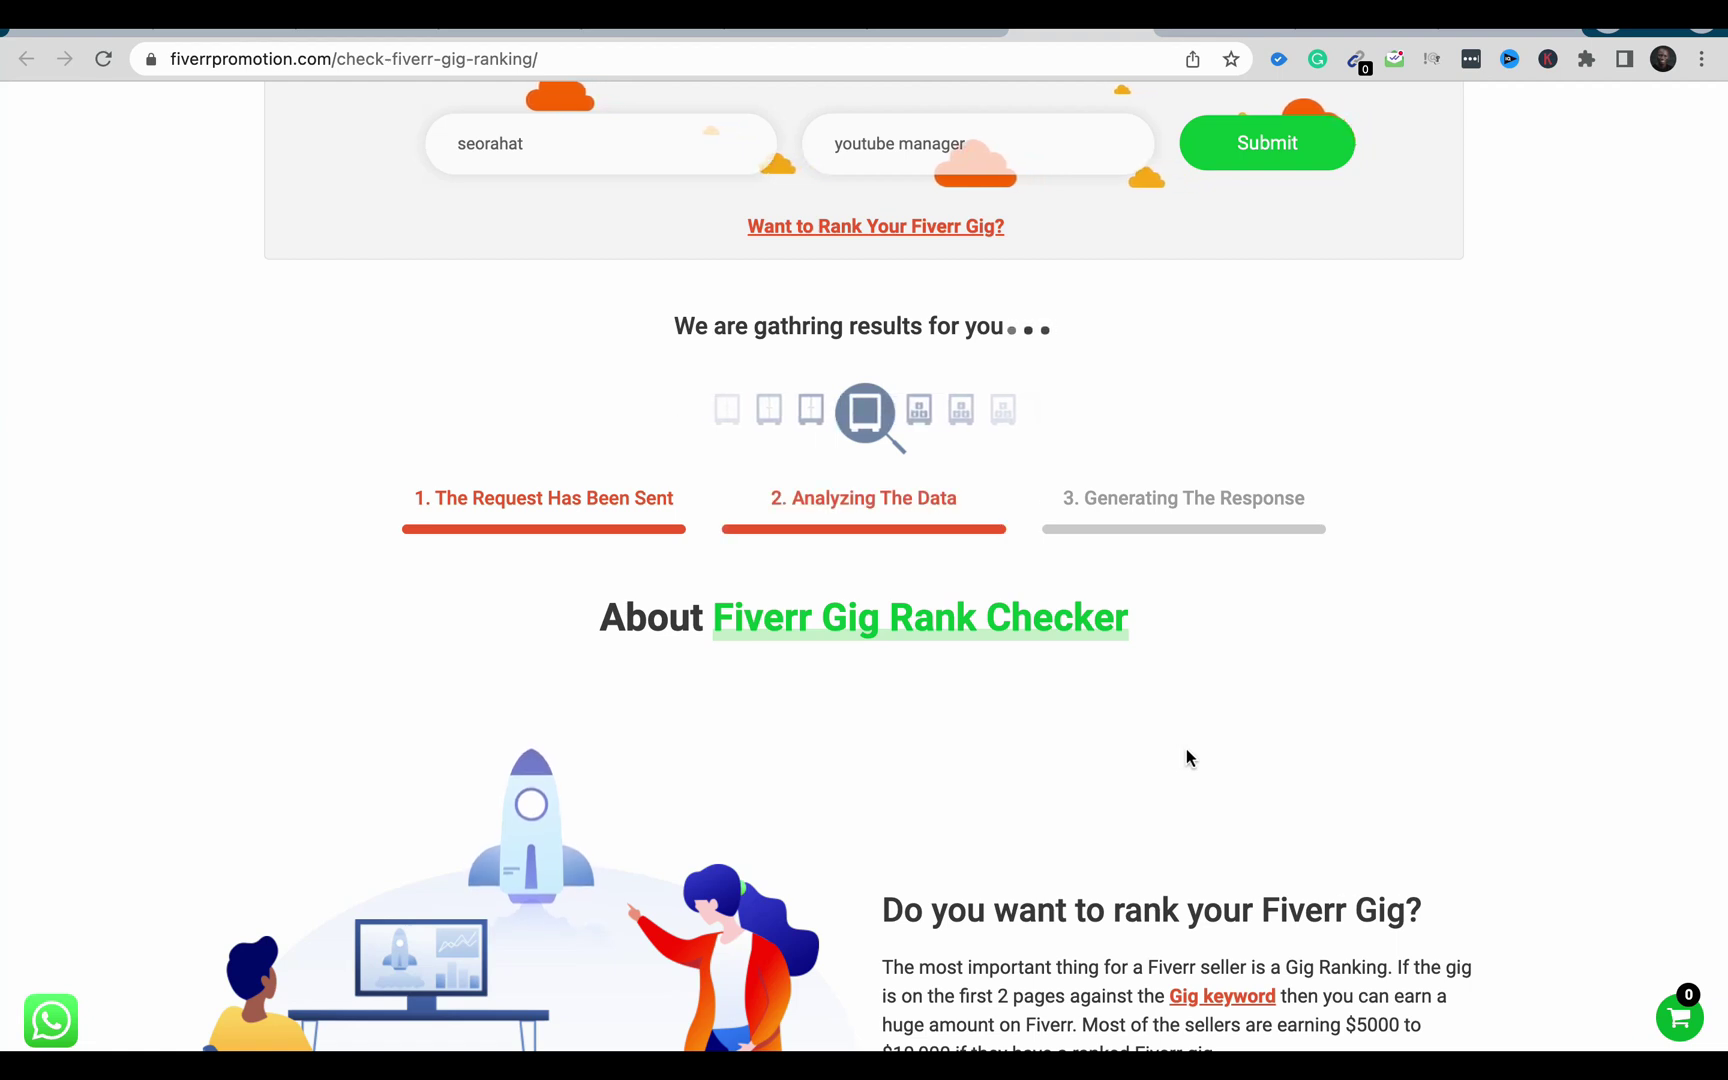
pyautogui.click(932, 32)
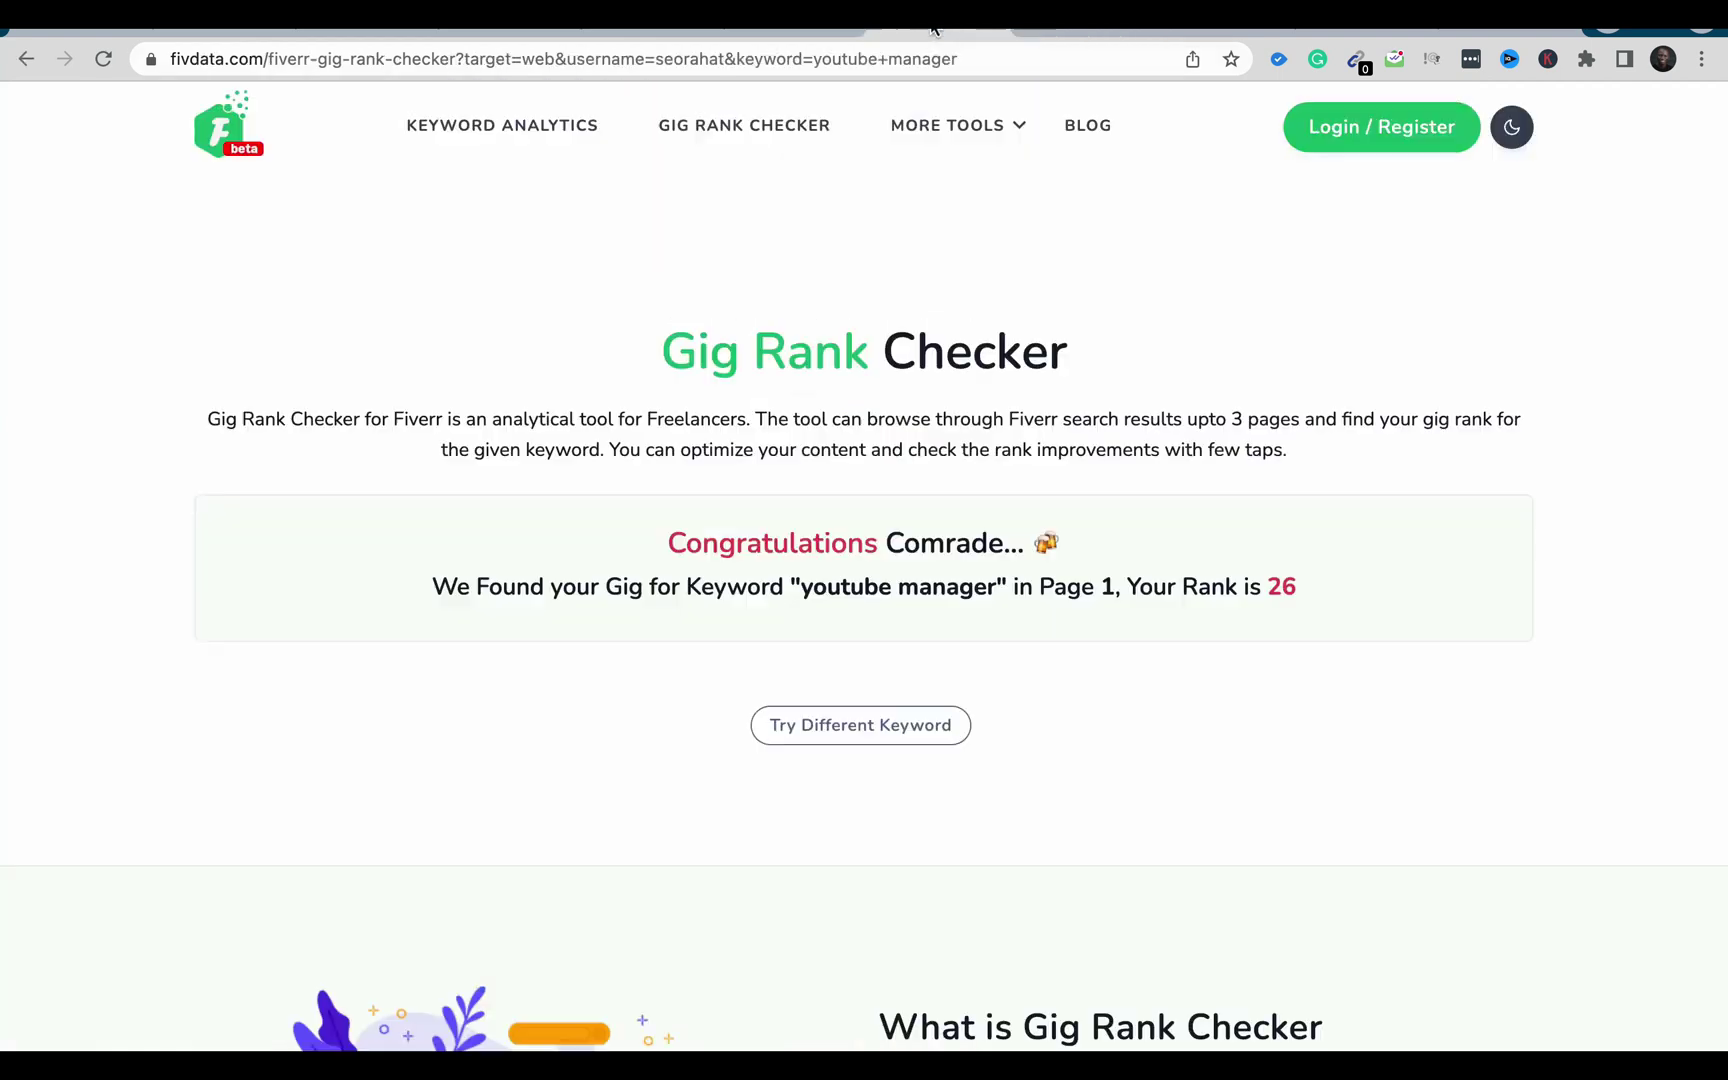
pyautogui.click(1085, 32)
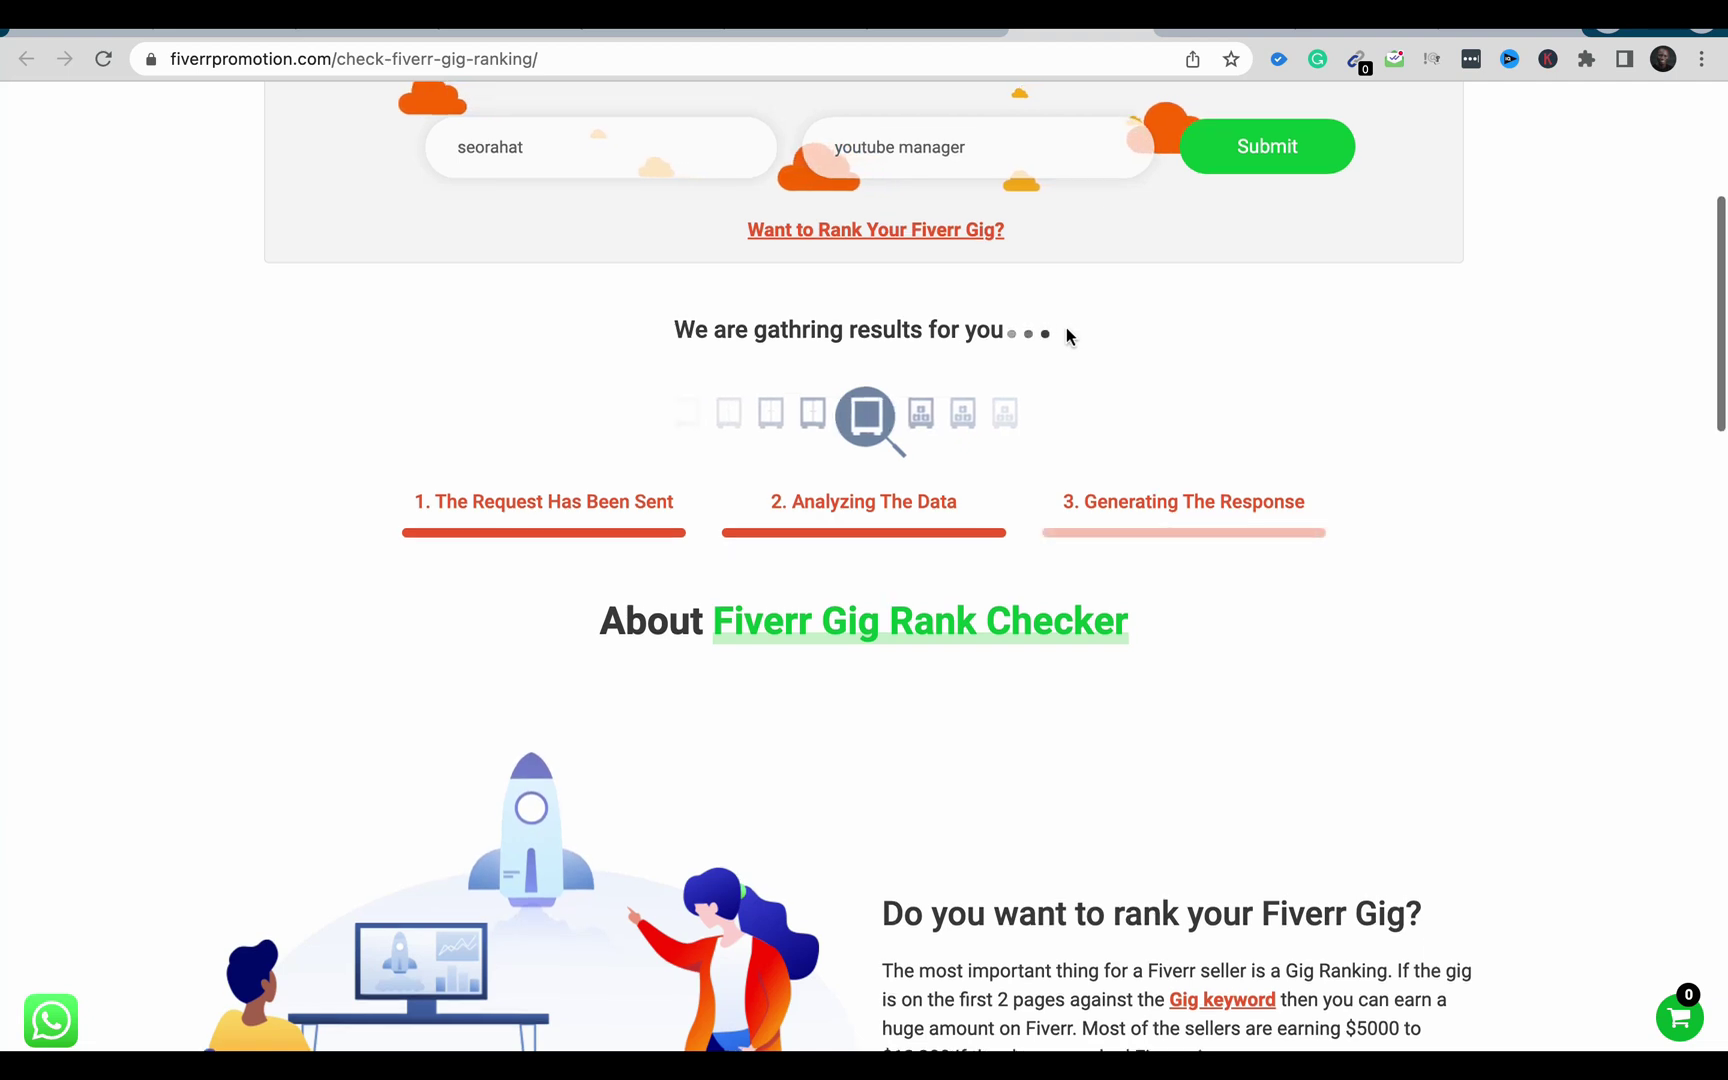
pyautogui.scroll(1, 1114, 404)
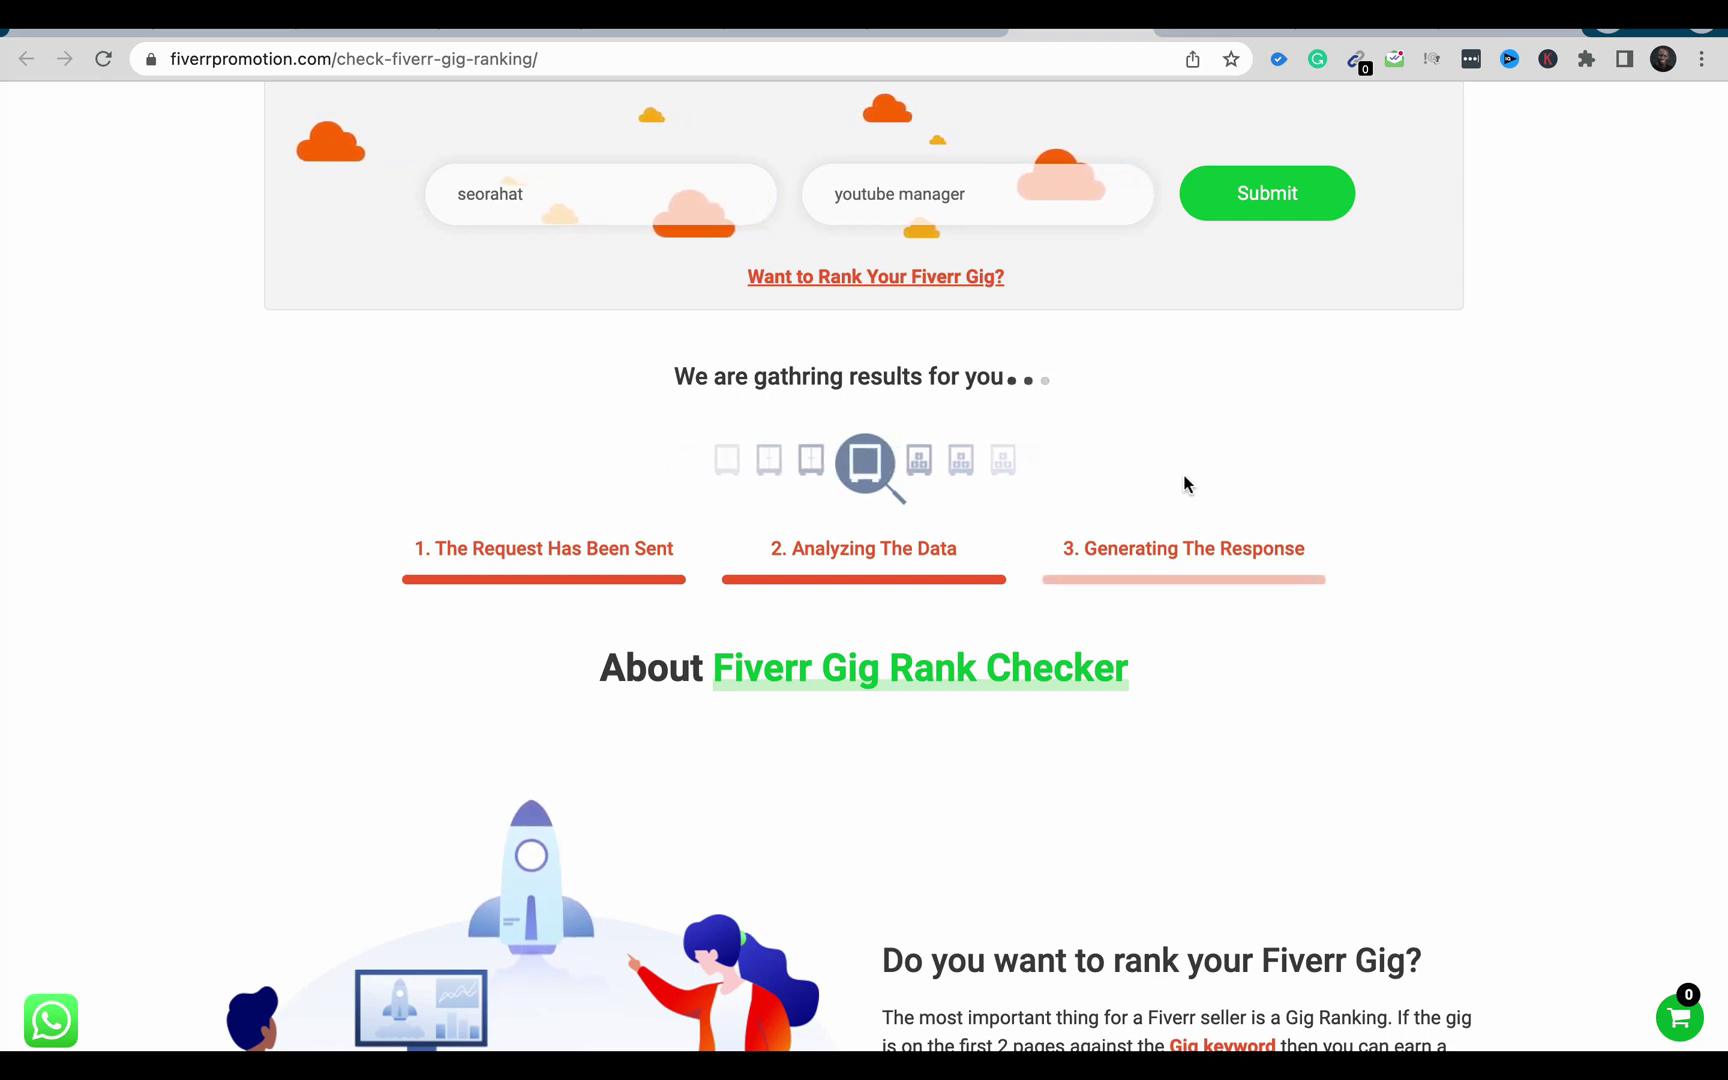
pyautogui.scroll(-3, 1184, 484)
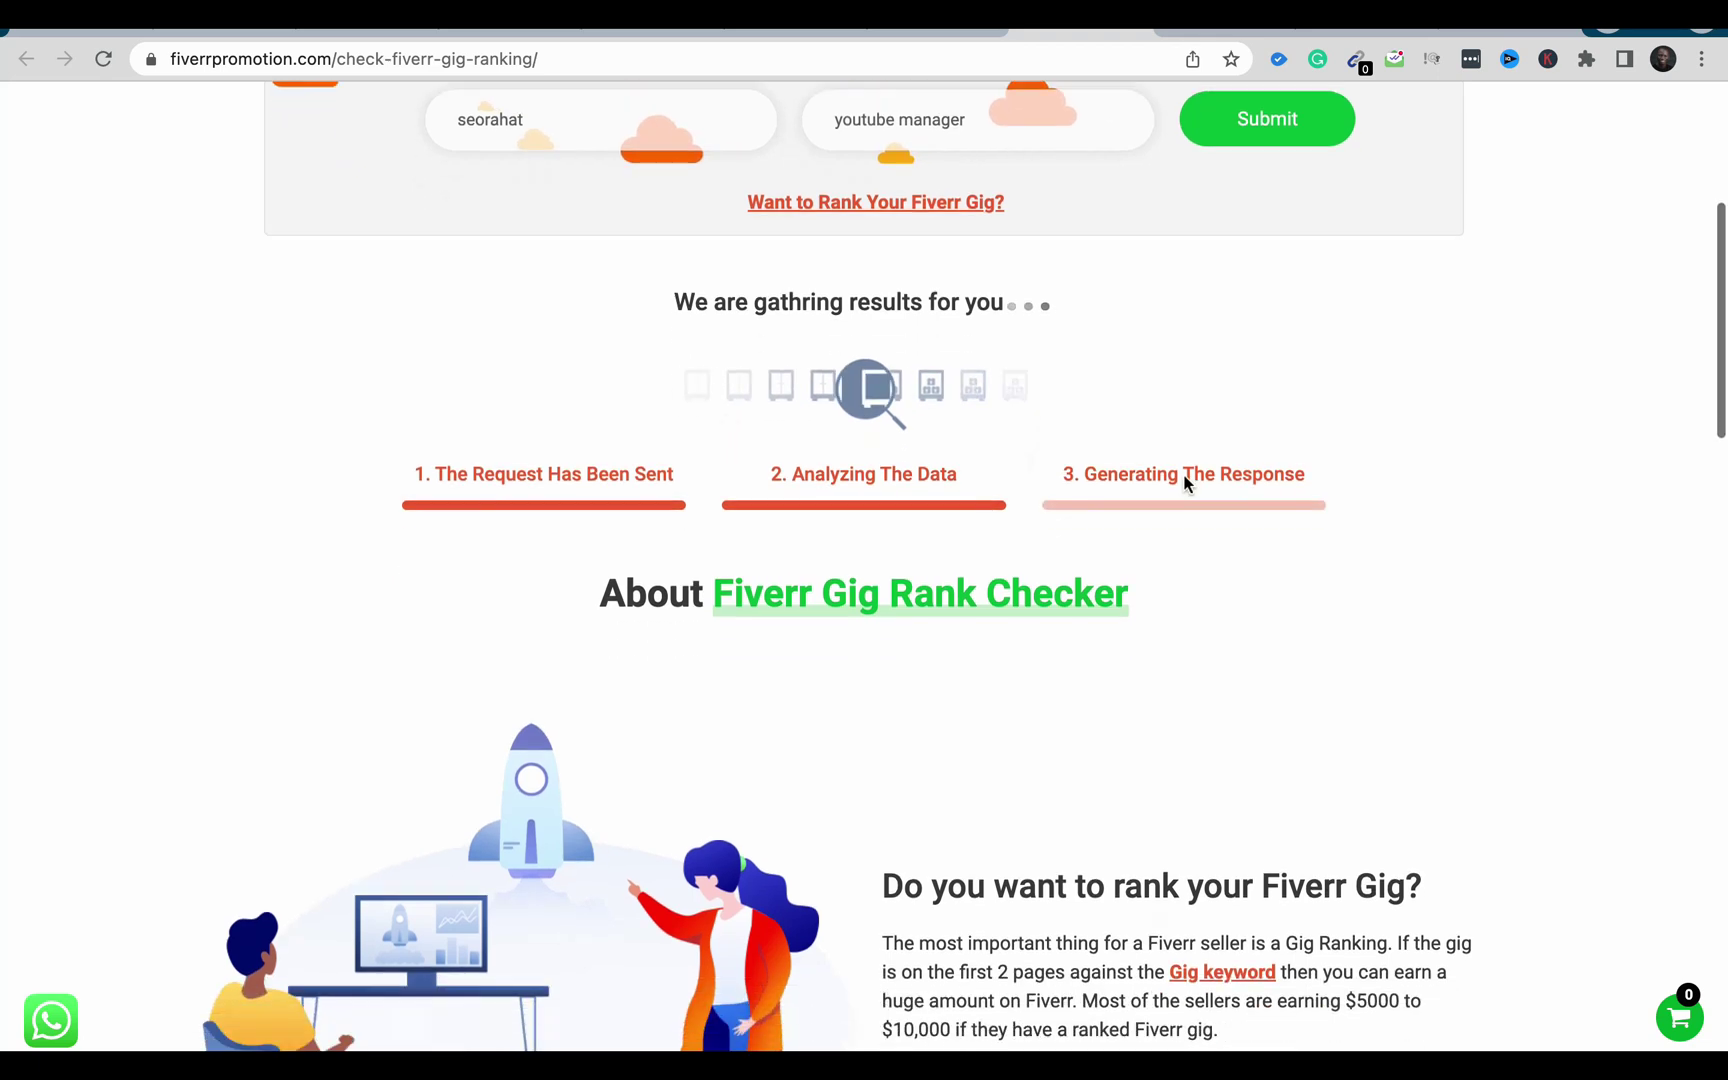
pyautogui.scroll(3, 1184, 484)
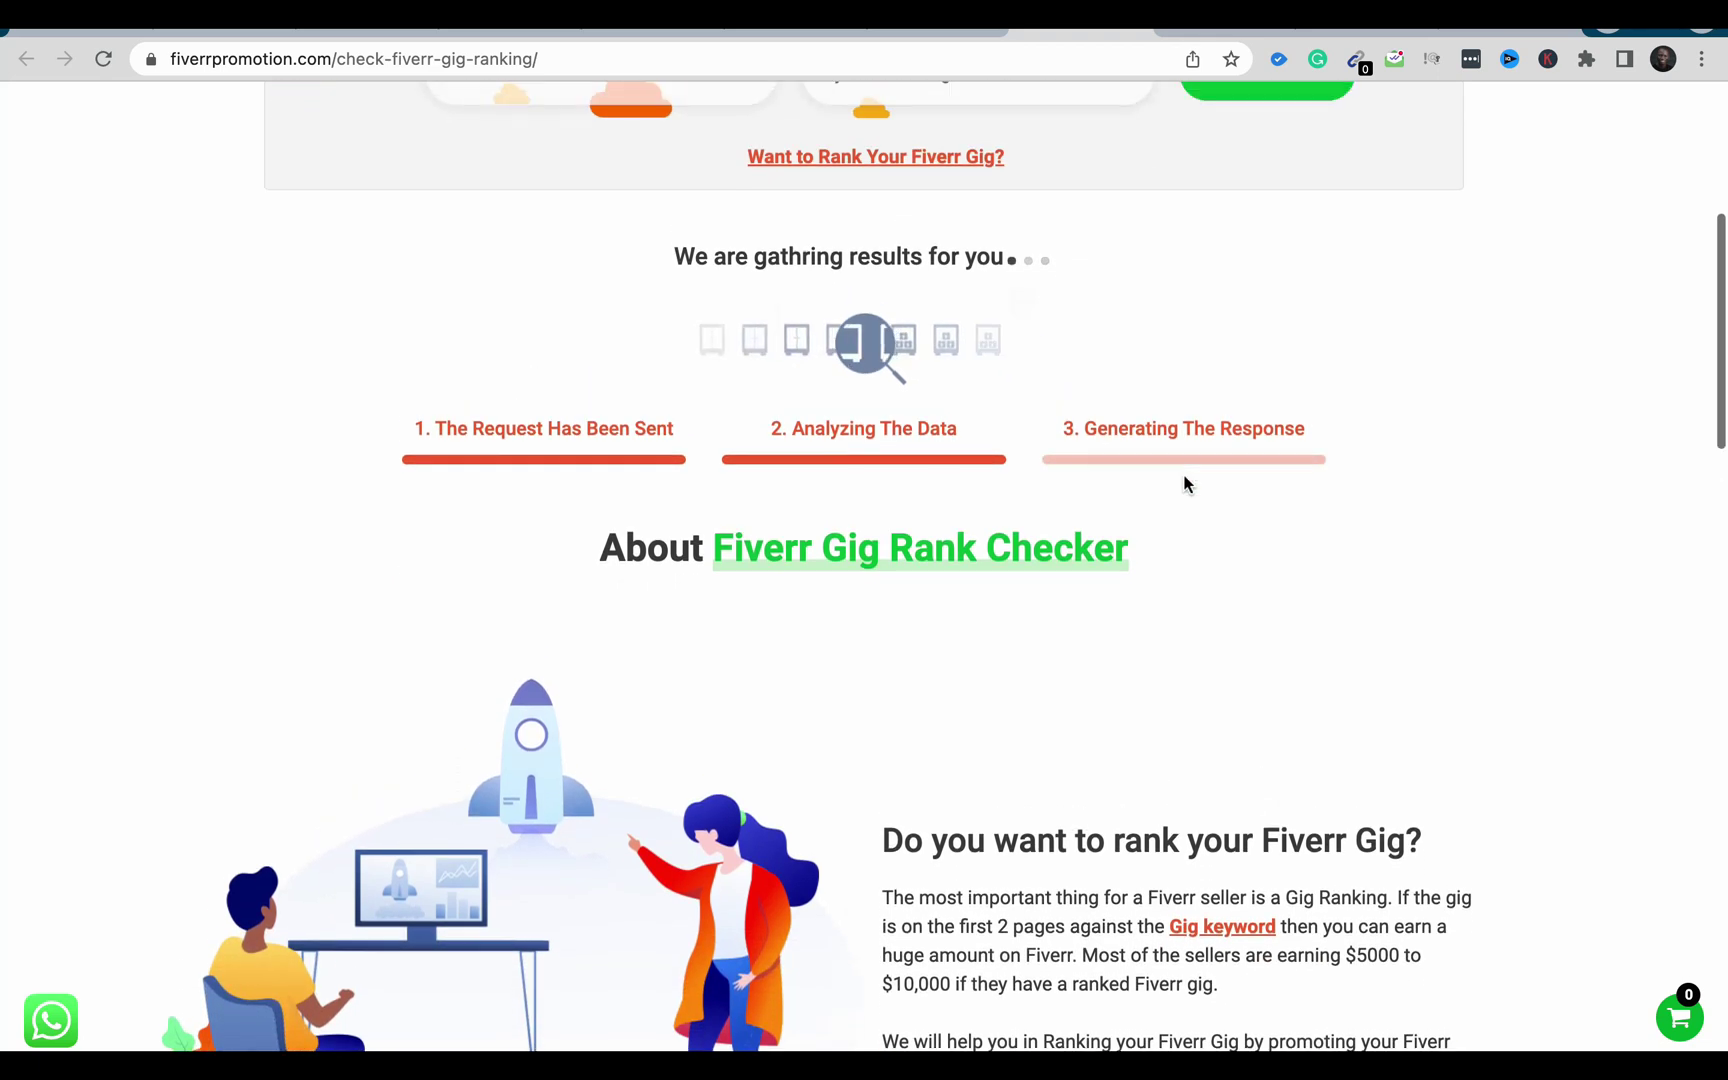
pyautogui.scroll(1, 1184, 476)
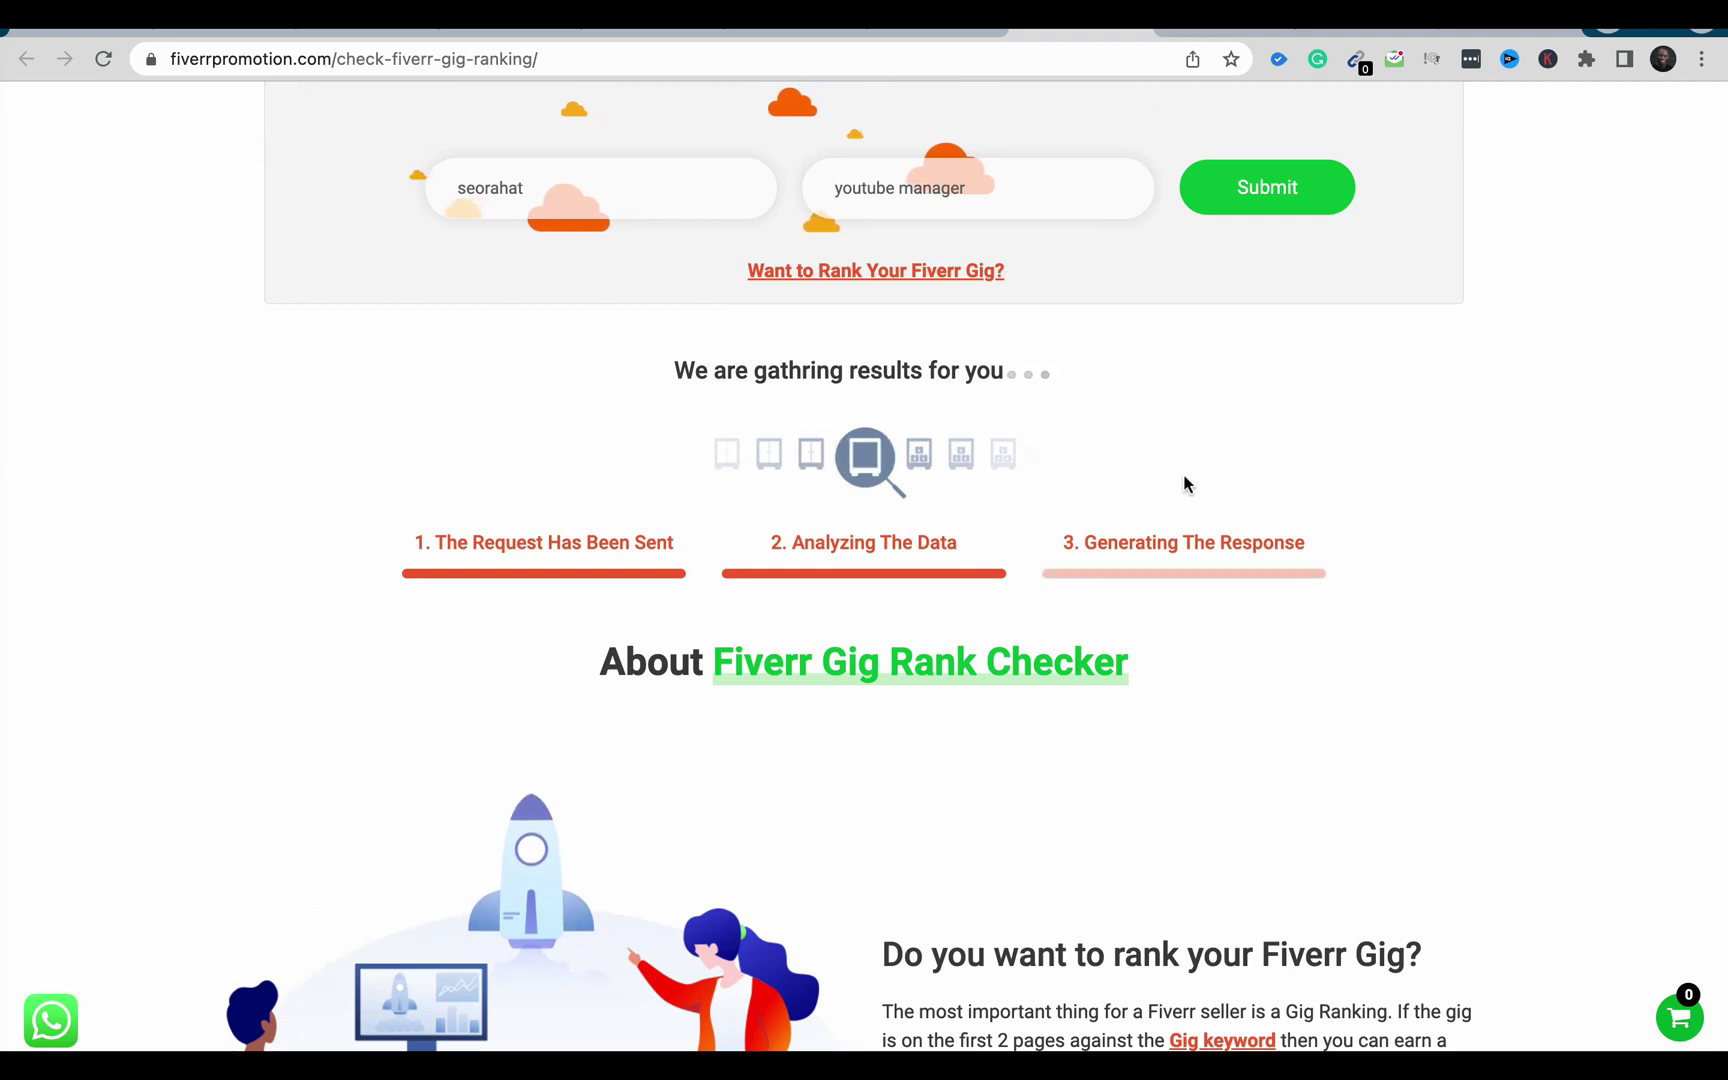
pyautogui.scroll(4, 1184, 484)
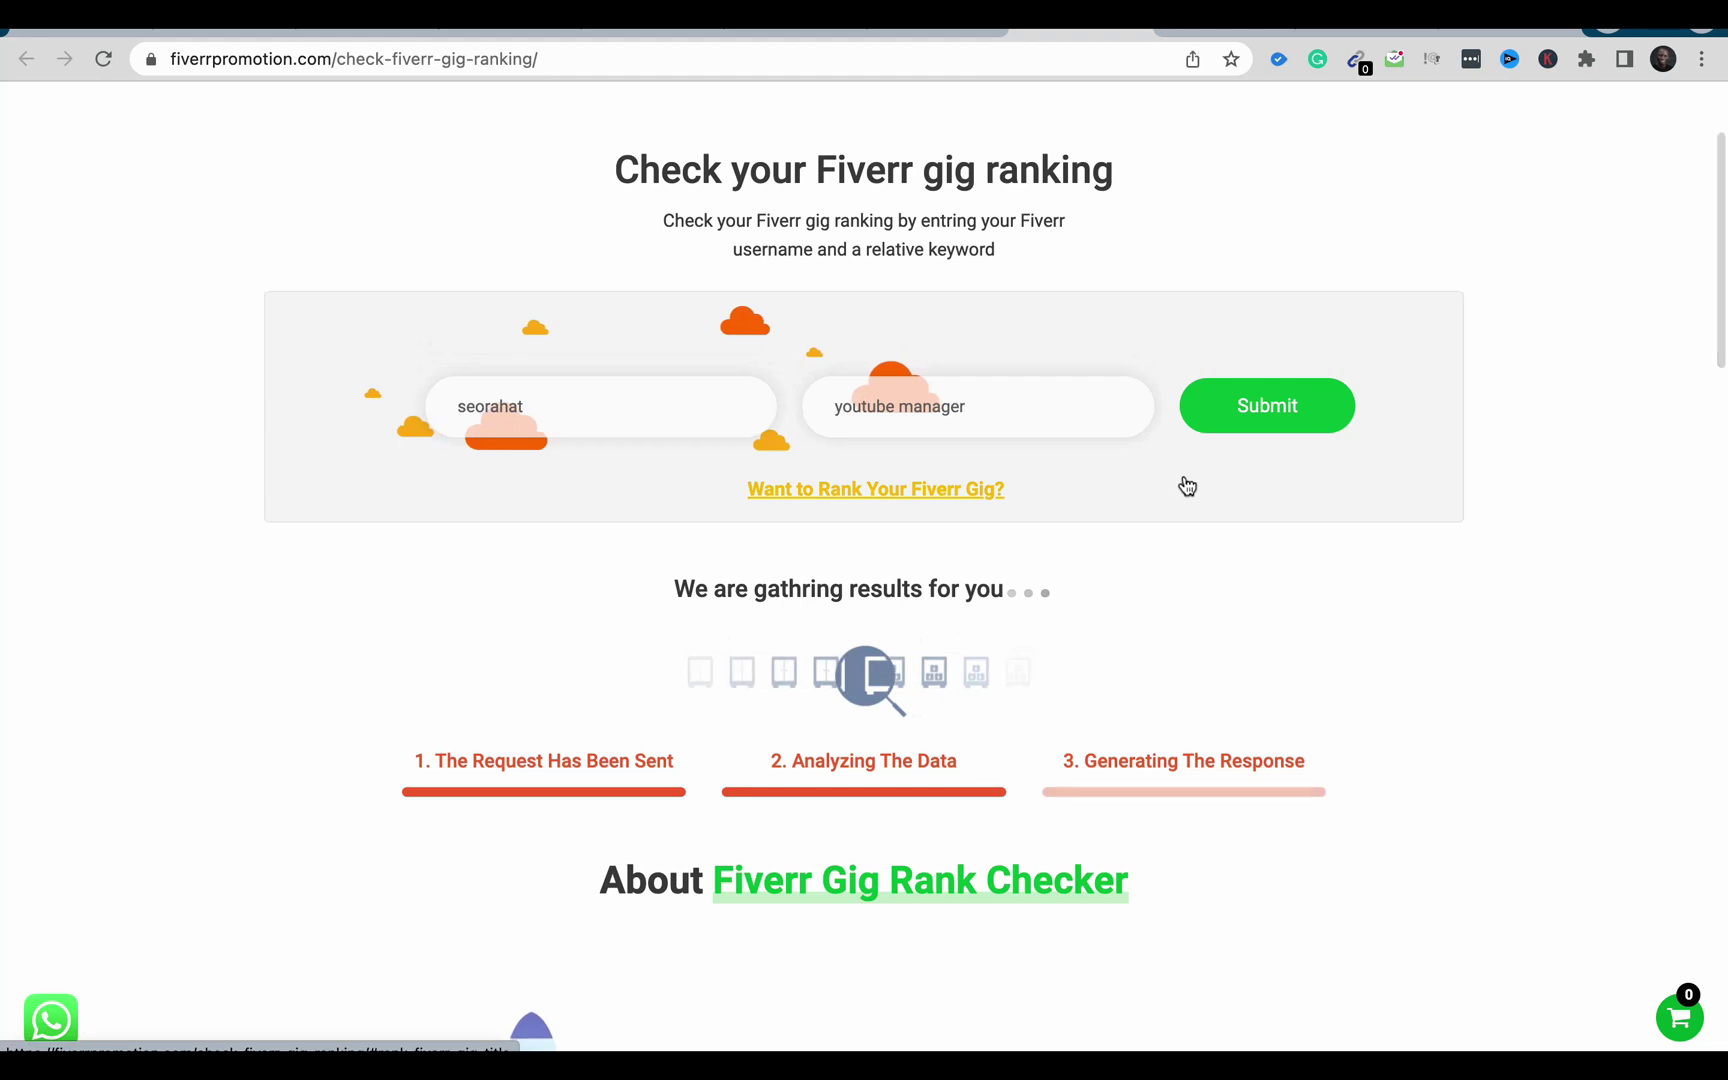
pyautogui.scroll(-1, 1185, 485)
pyautogui.scroll(-2, 1184, 484)
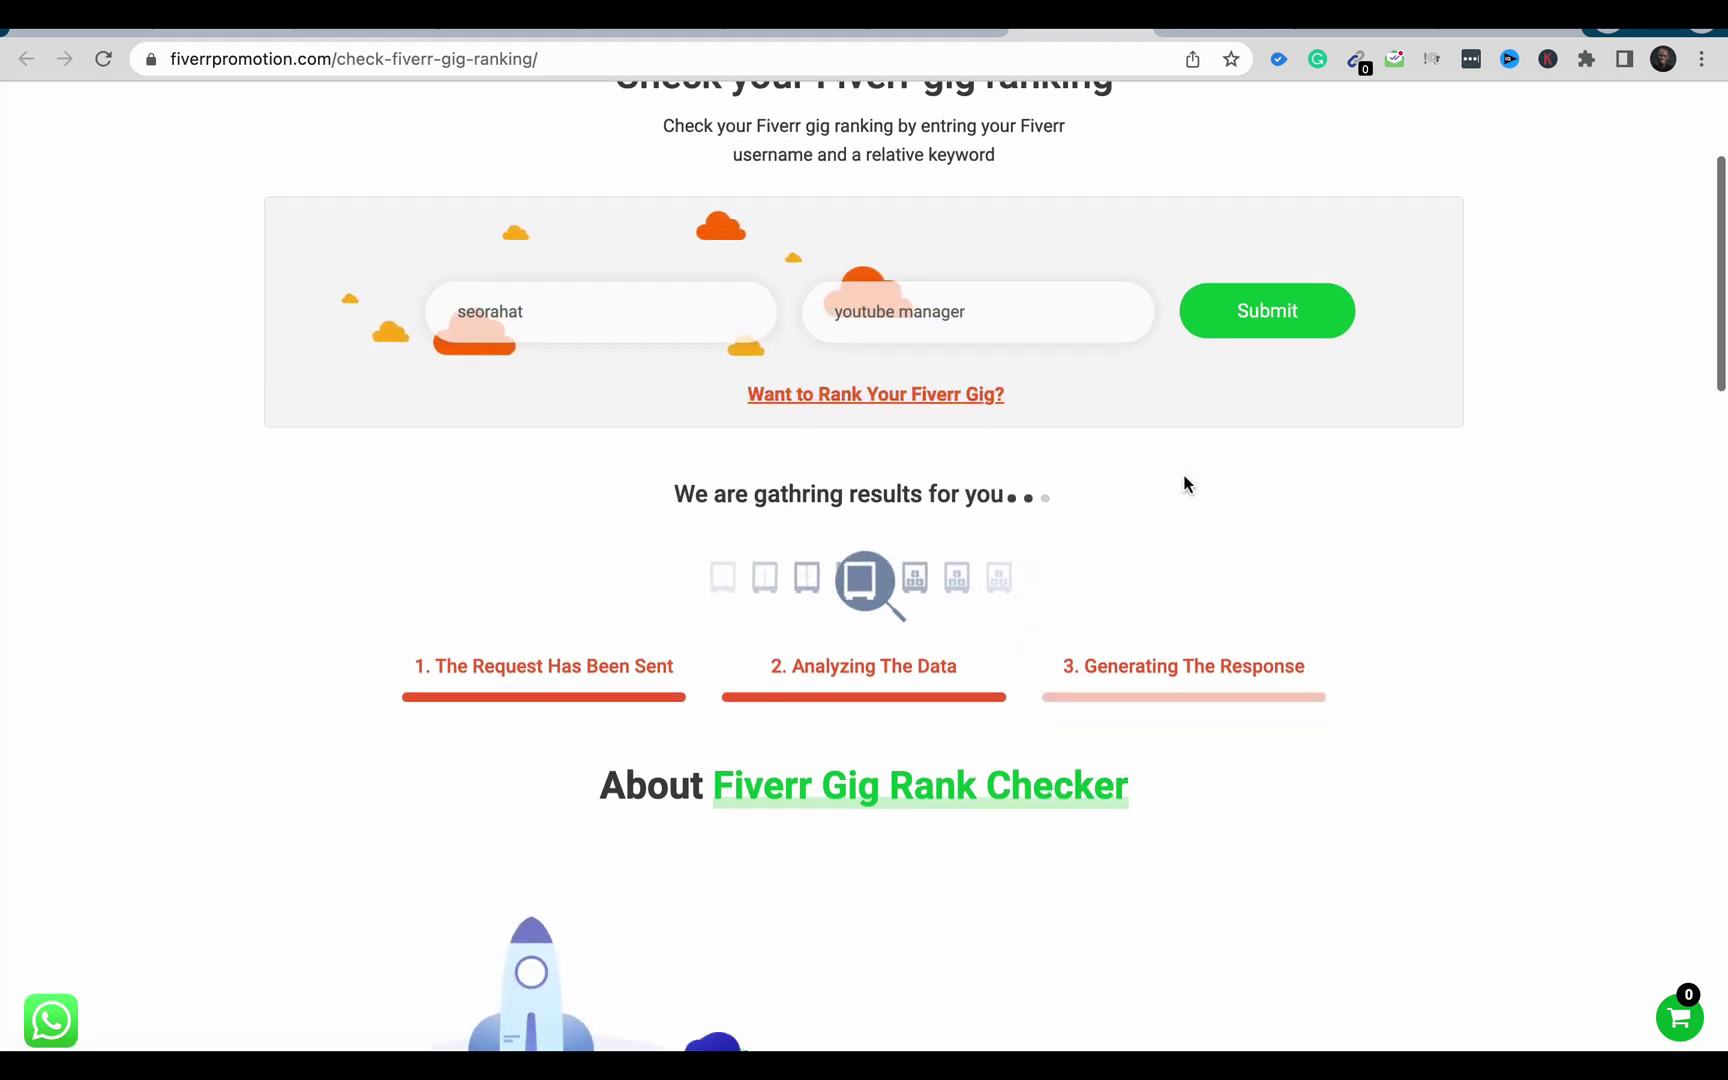
pyautogui.scroll(-4, 1184, 484)
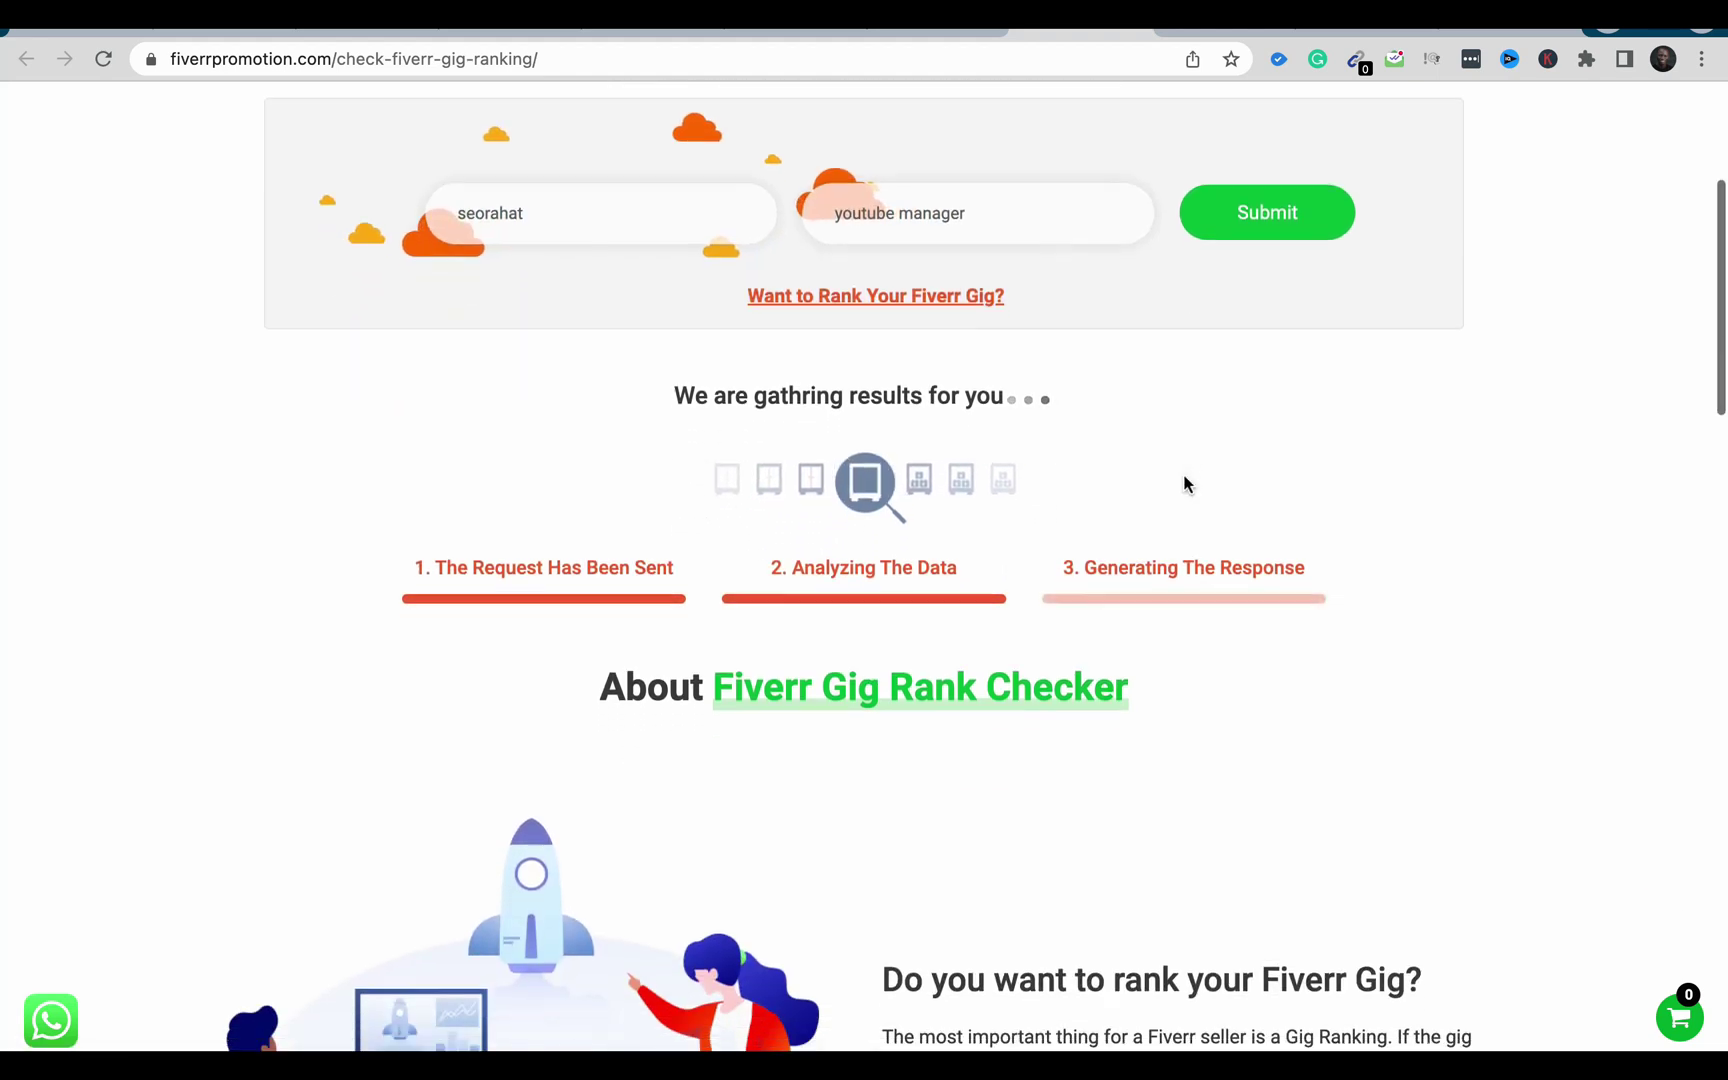
pyautogui.scroll(-4, 864, 657)
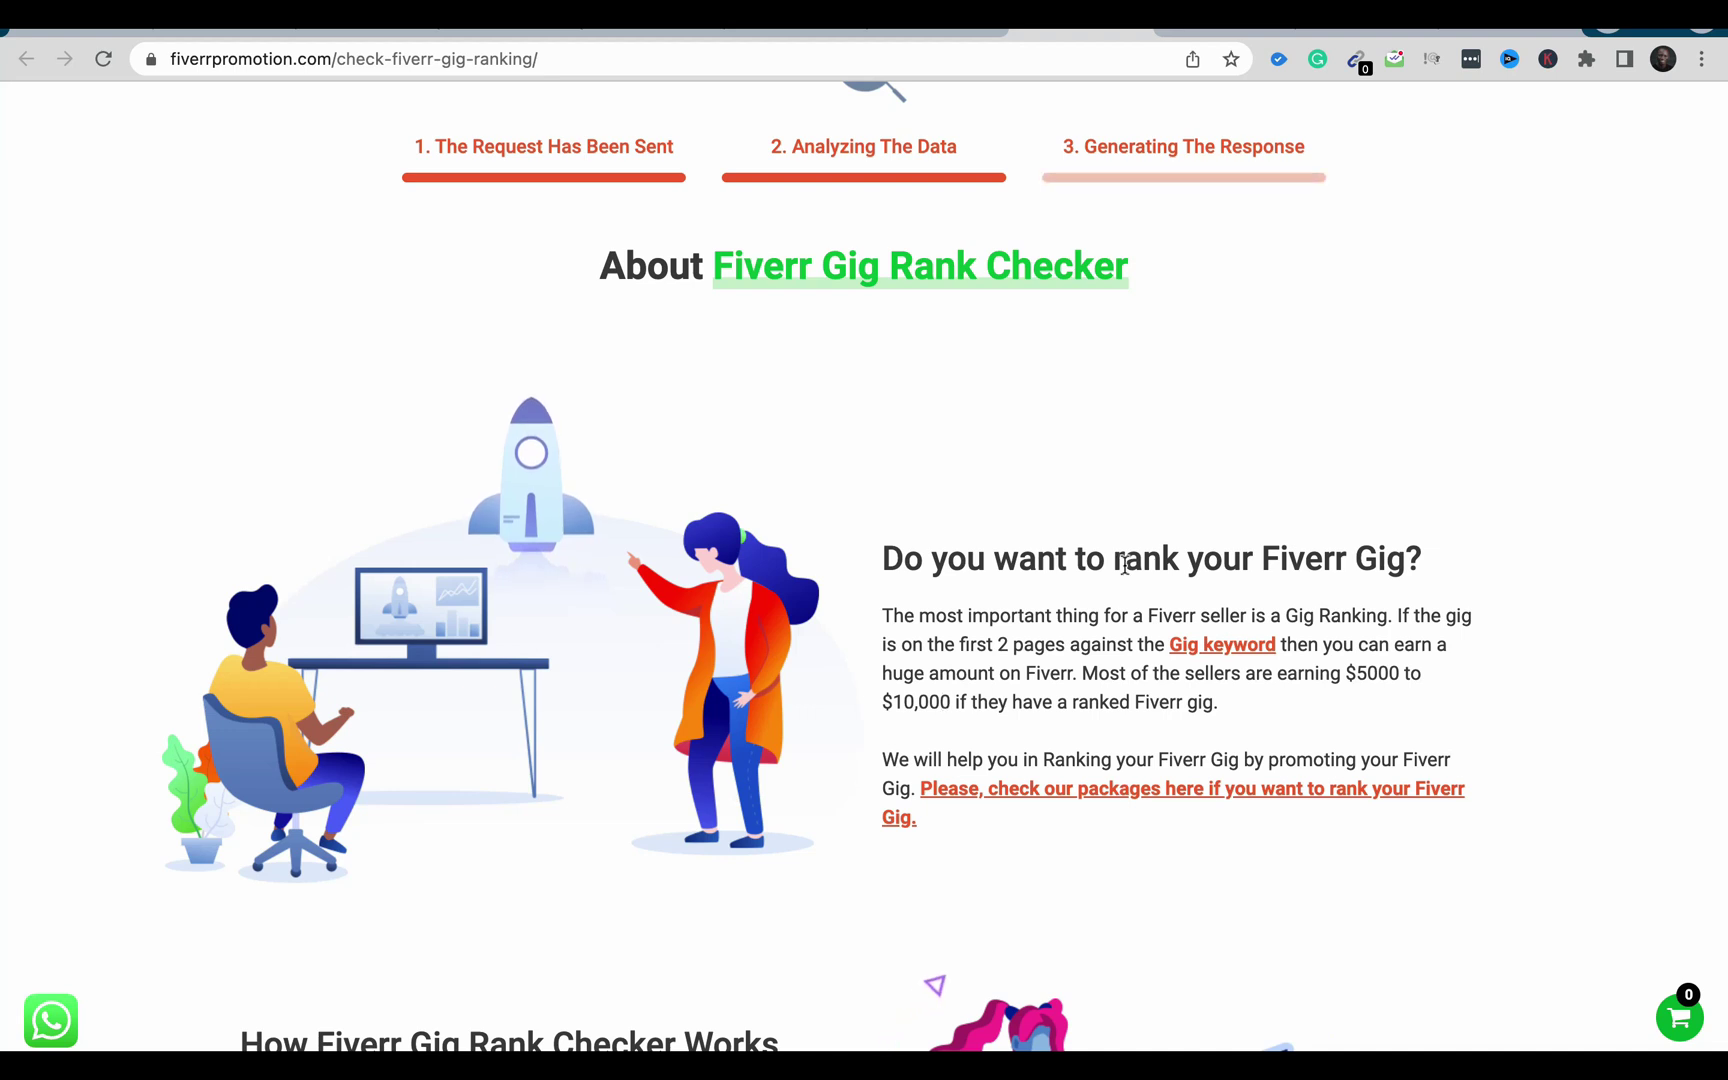
pyautogui.scroll(-1, 1124, 565)
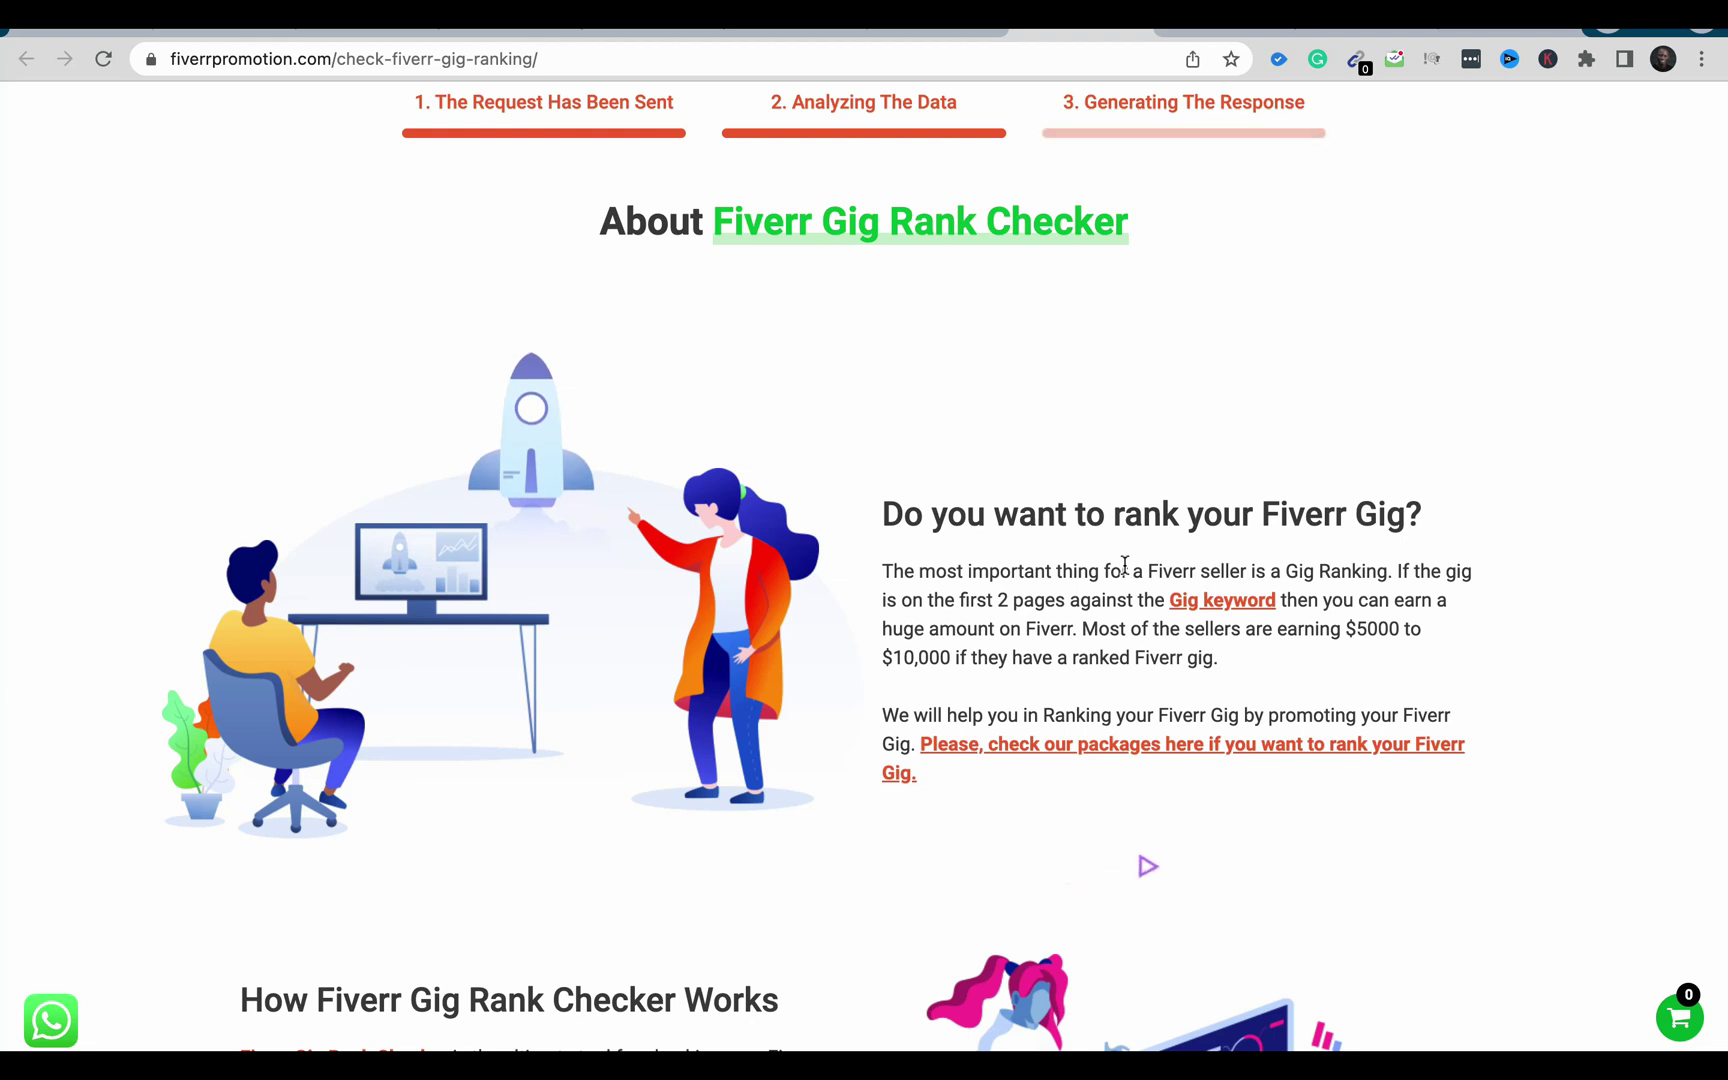
pyautogui.scroll(1, 1124, 565)
pyautogui.scroll(-1, 1124, 565)
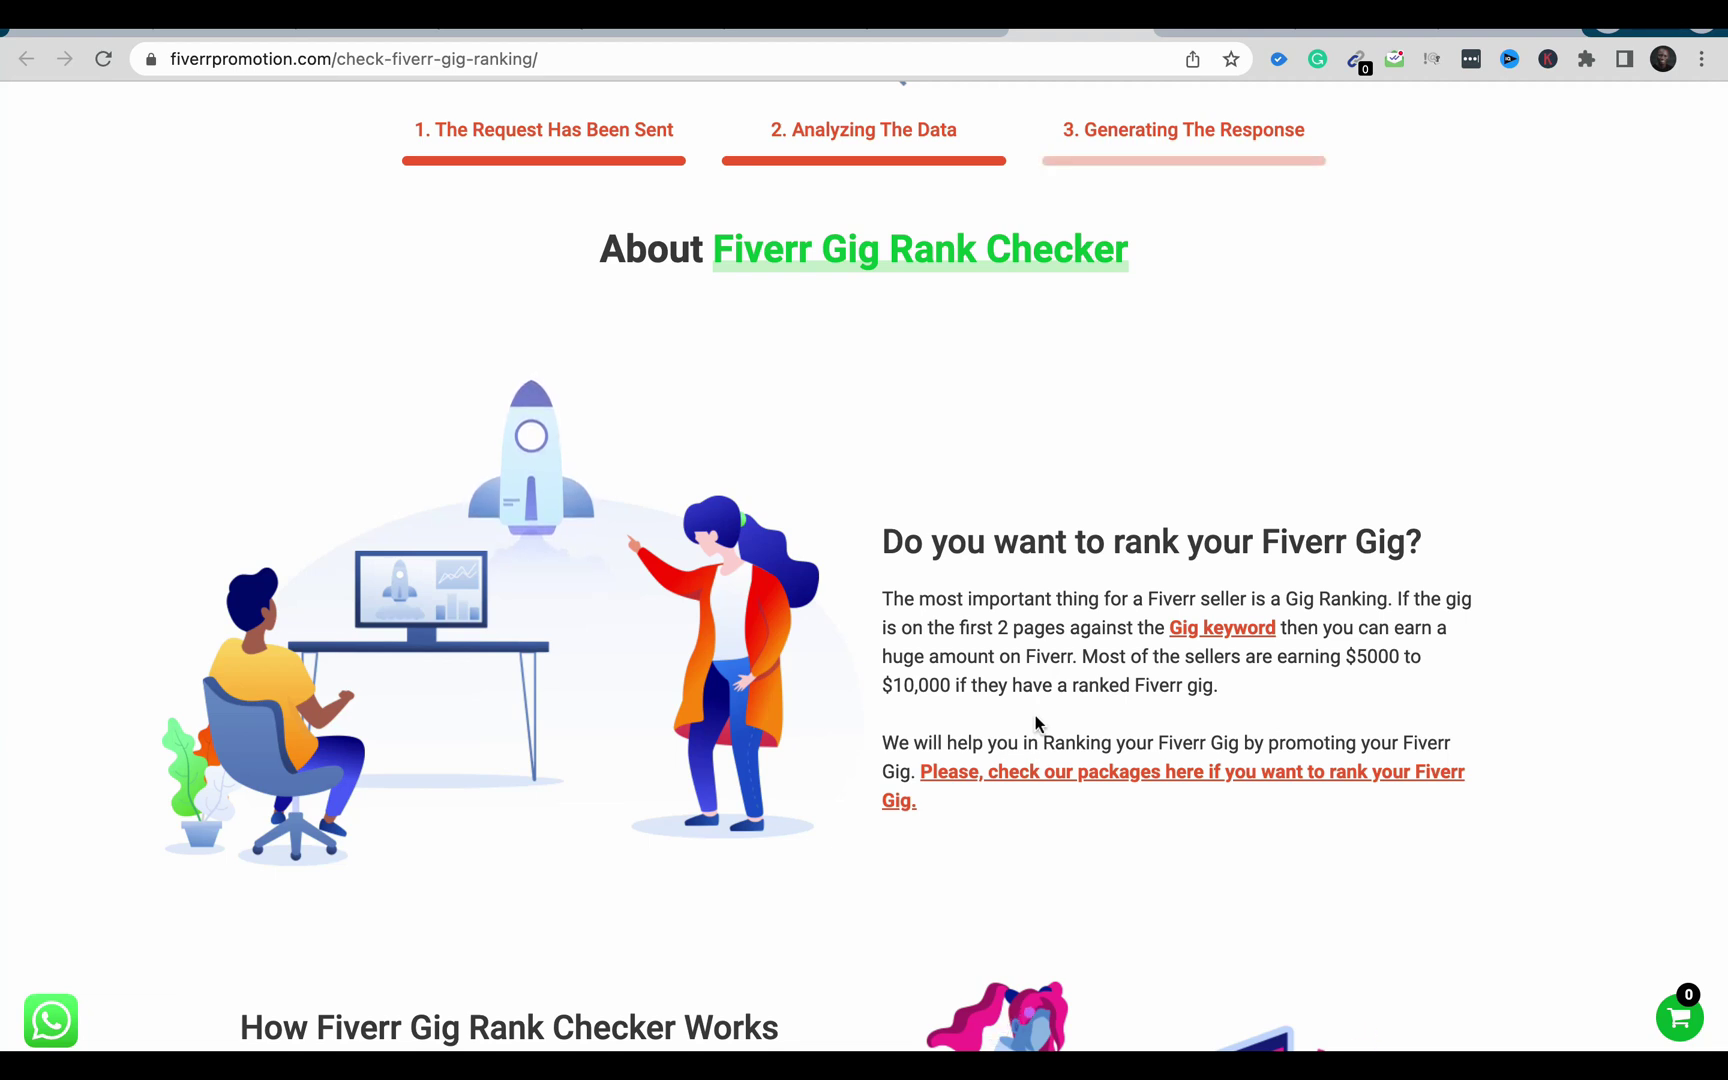
pyautogui.scroll(5, 1035, 716)
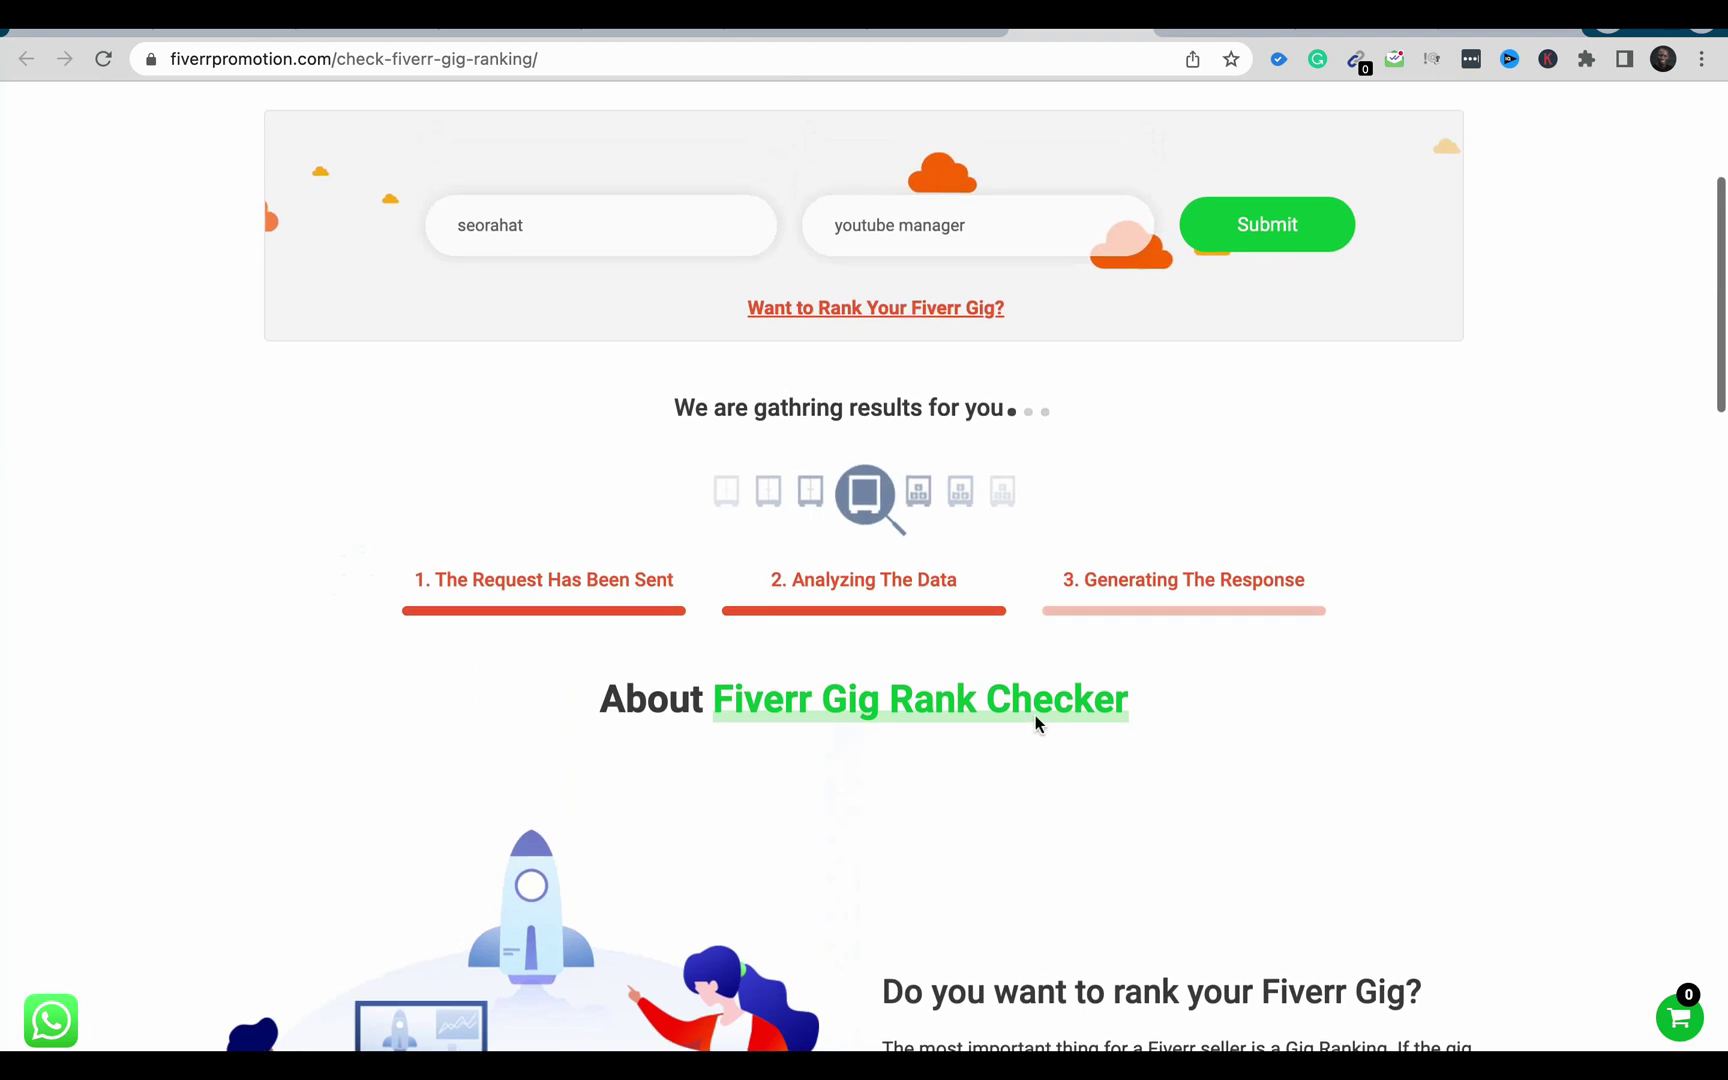
pyautogui.scroll(4, 1035, 716)
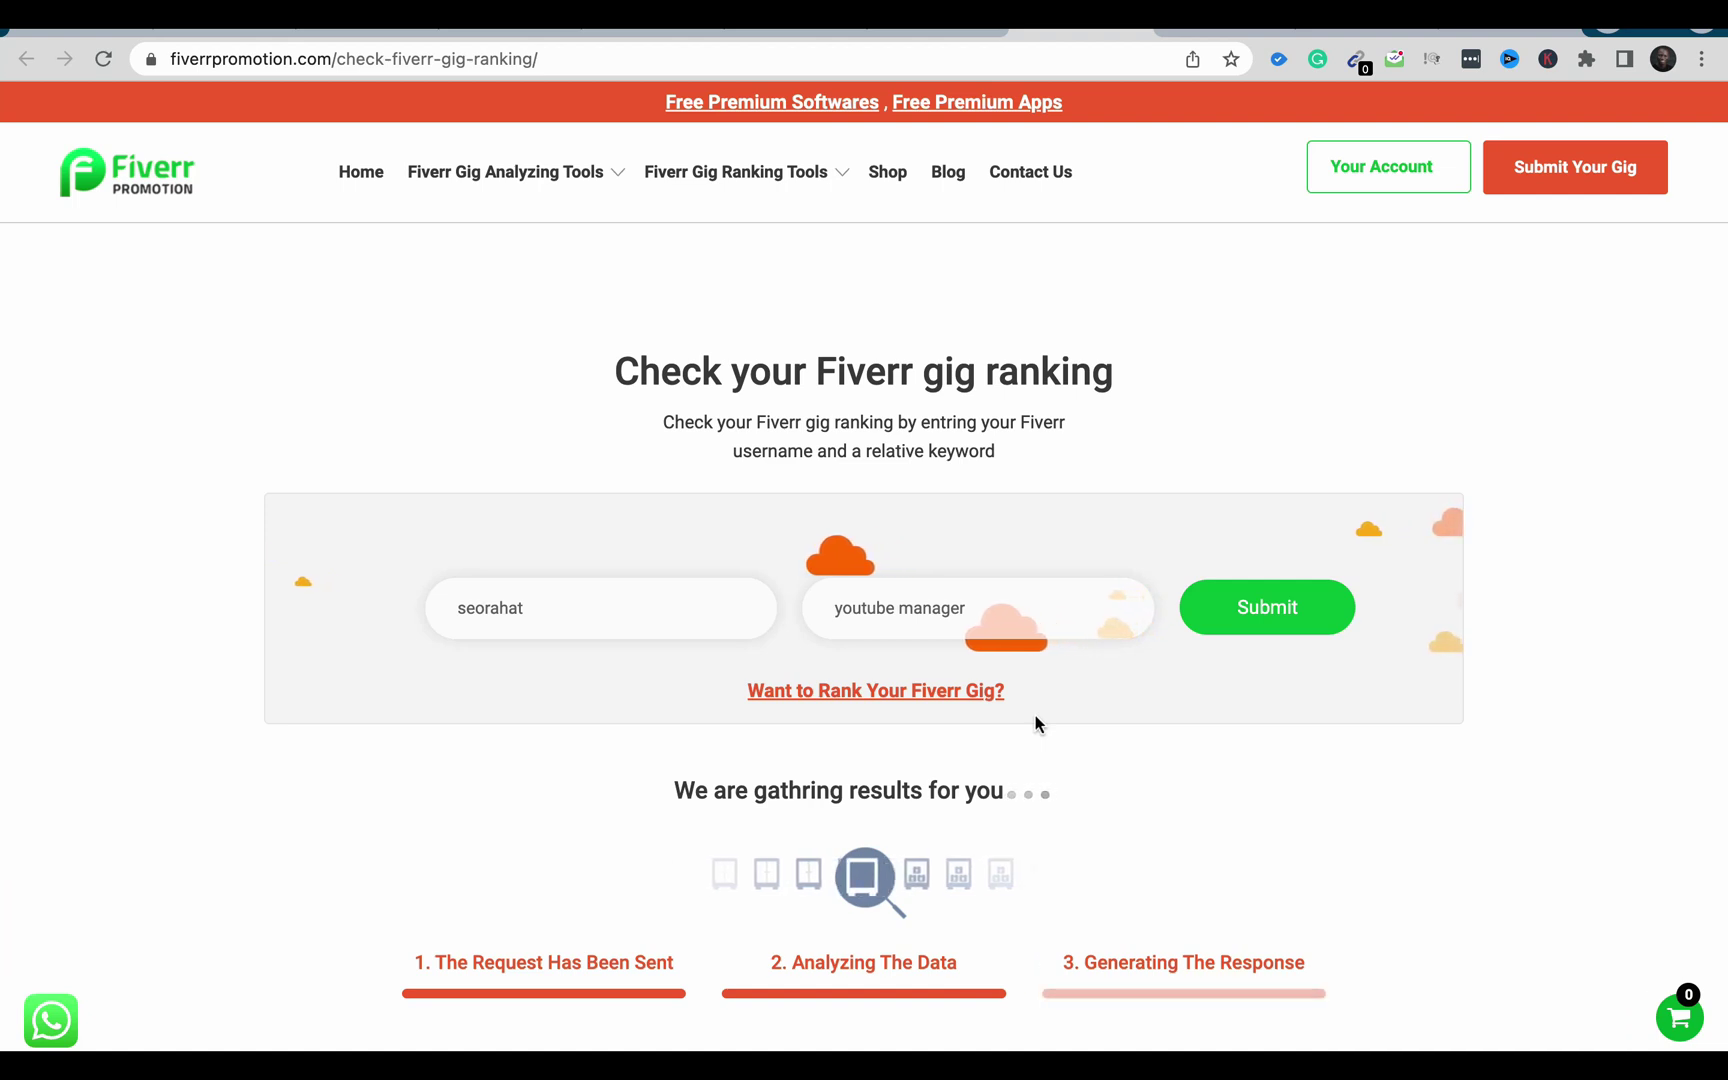
pyautogui.scroll(-5, 1035, 716)
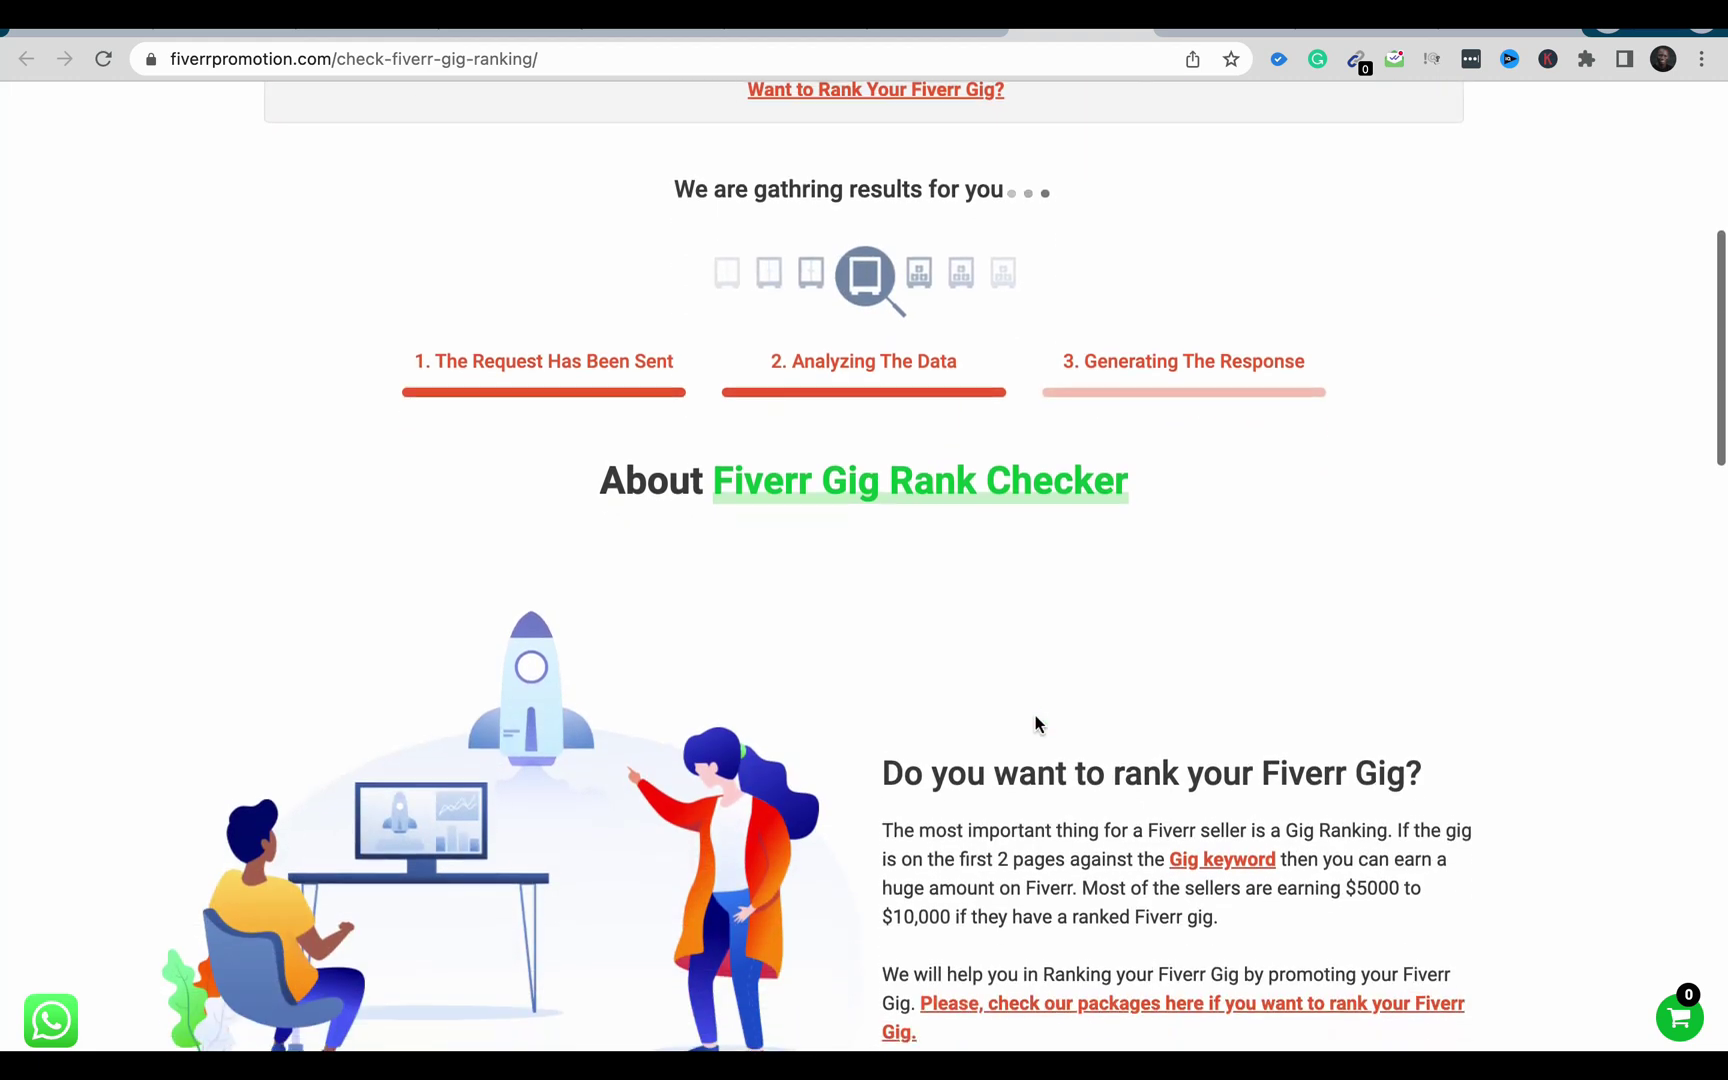
pyautogui.scroll(3, 1035, 716)
pyautogui.scroll(2, 1036, 716)
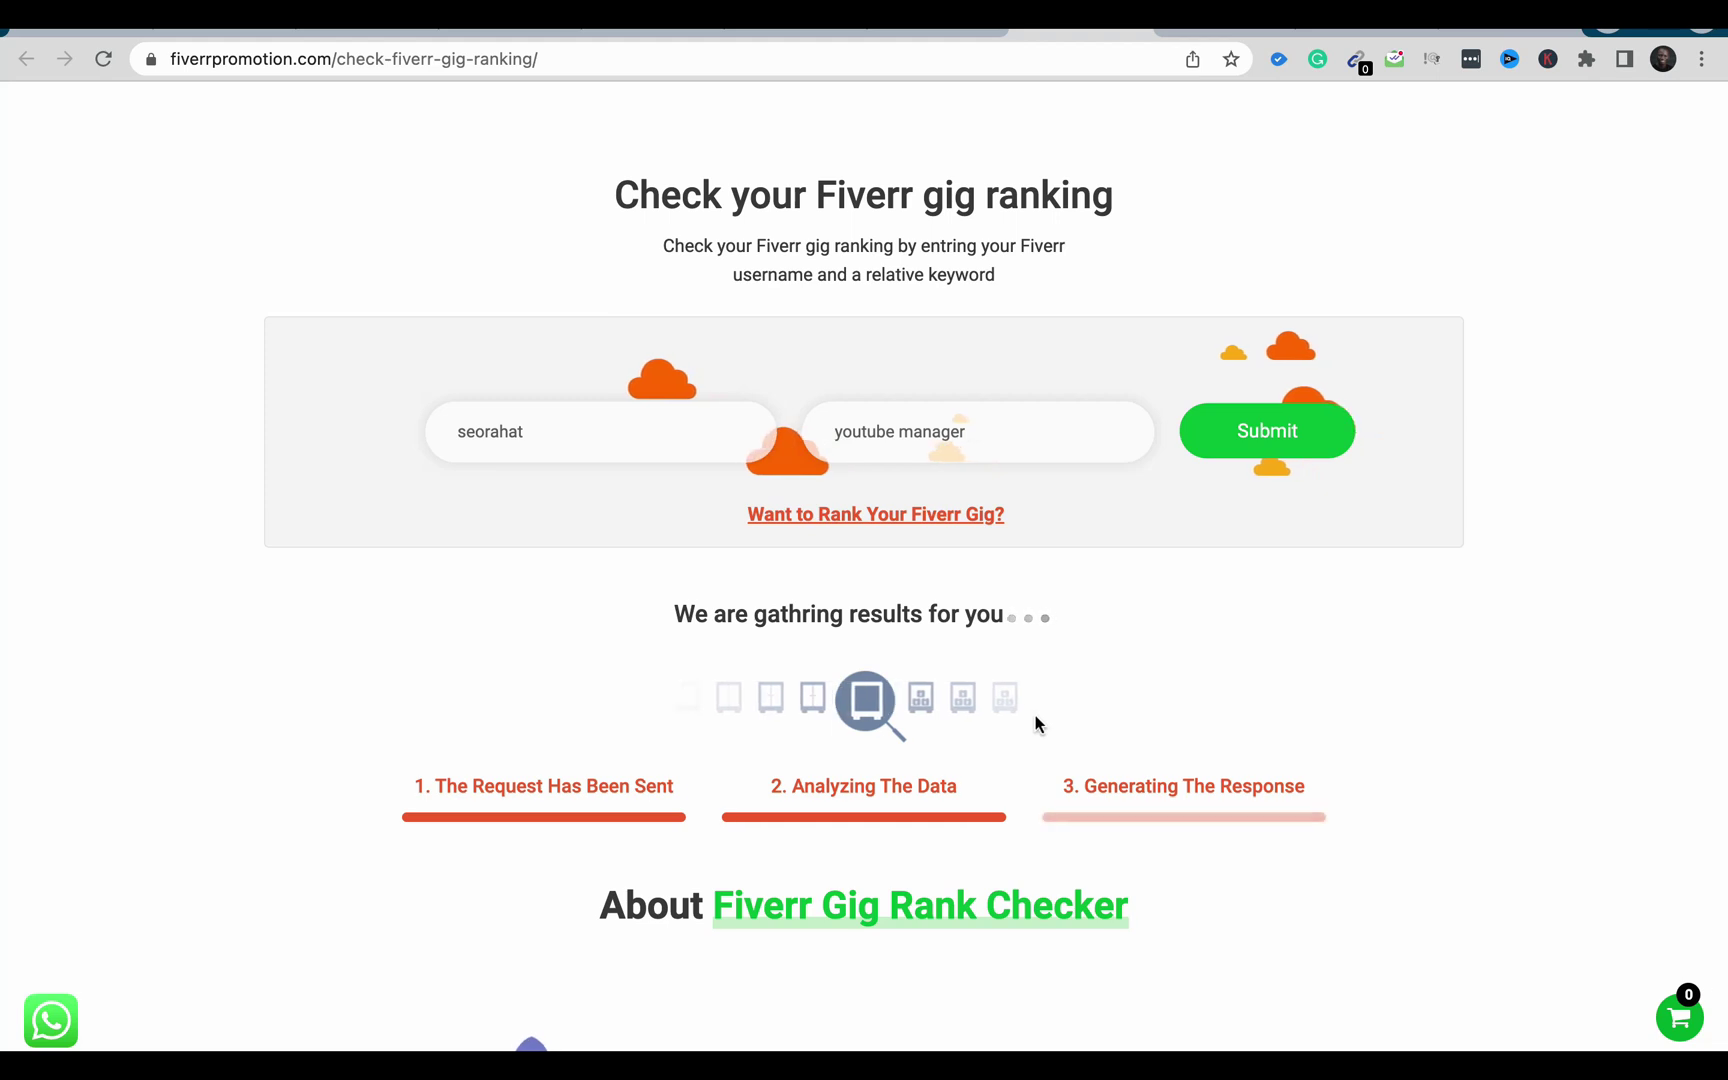
pyautogui.scroll(-2, 1035, 716)
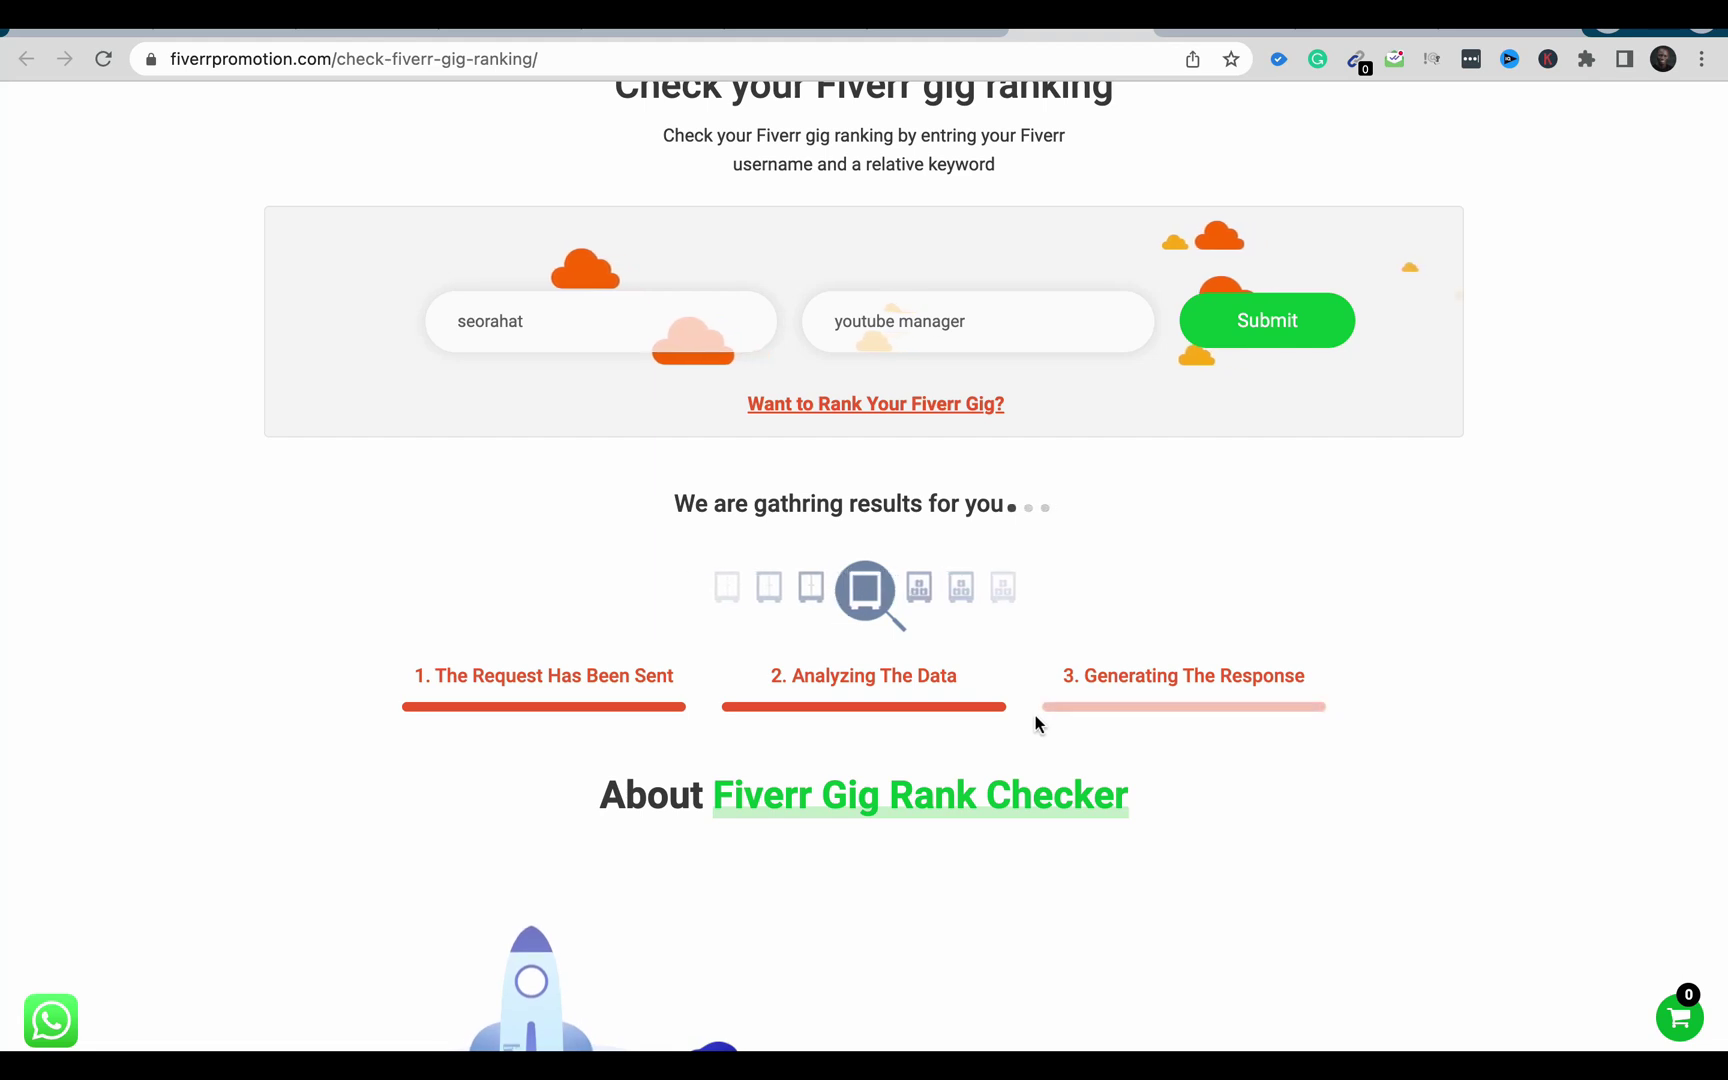
pyautogui.scroll(1, 1035, 716)
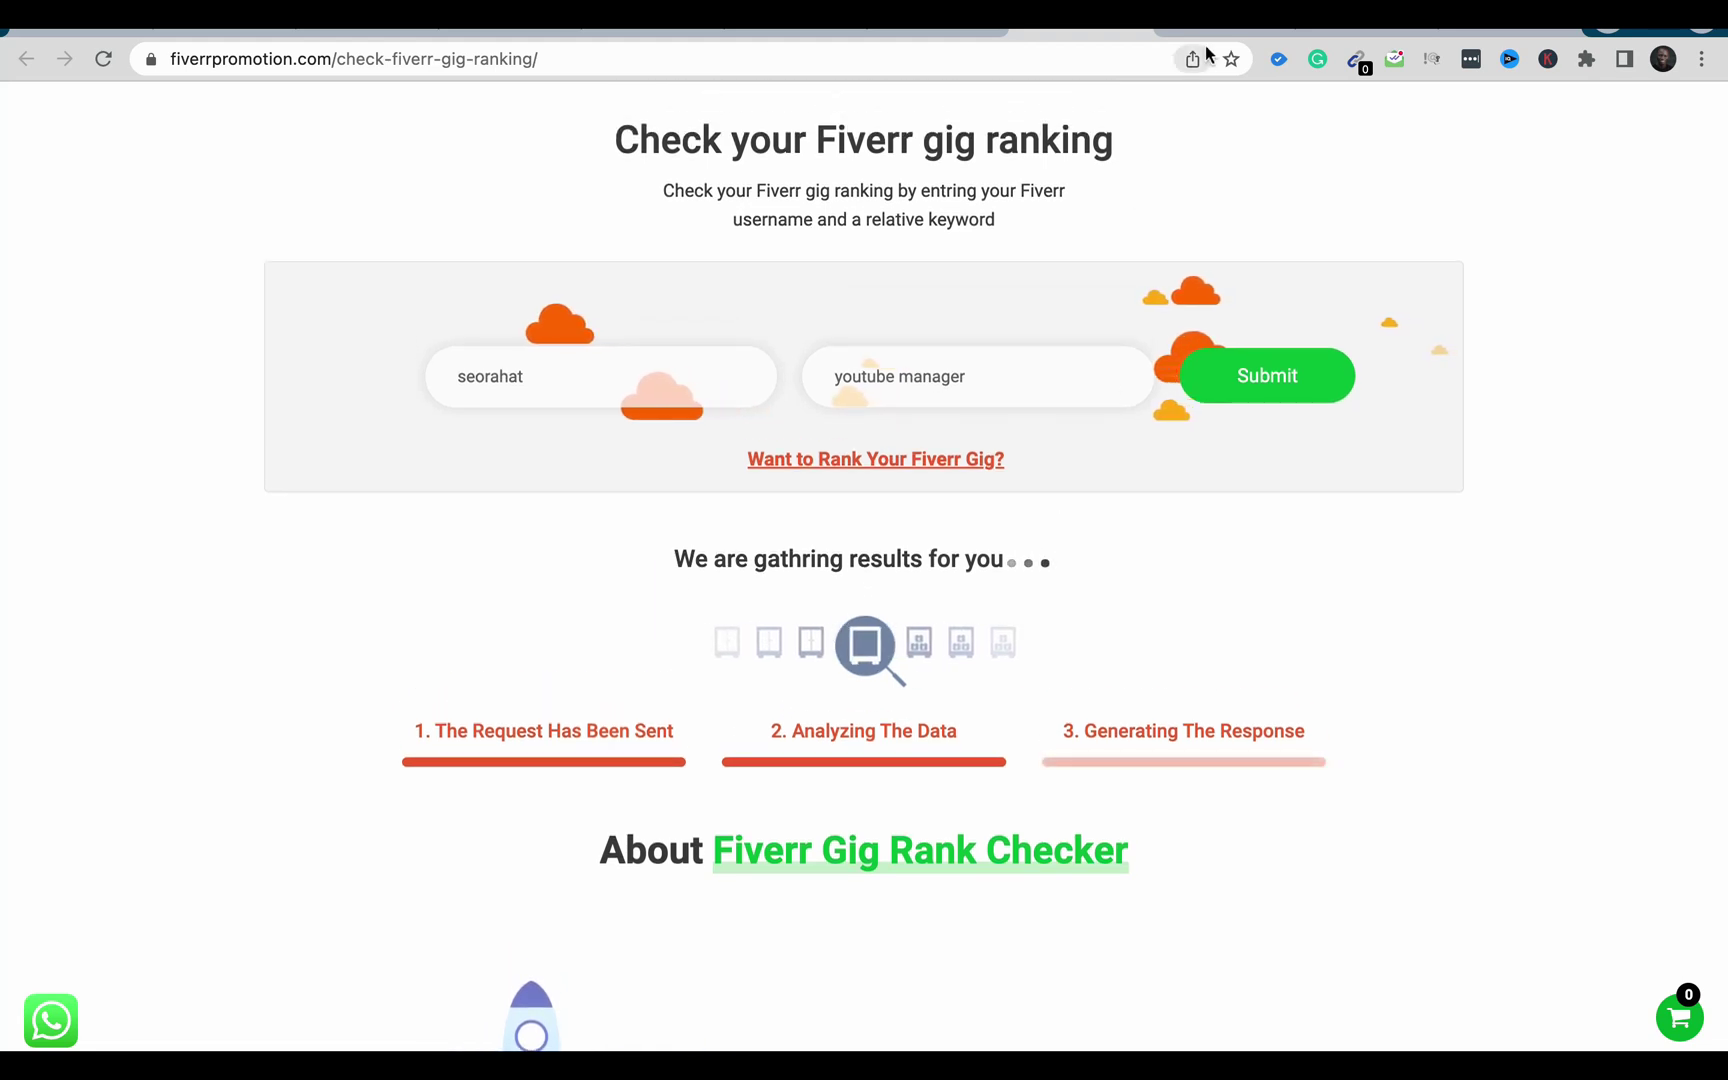
# Switch to DB Calculator's Fiverr Gig Position Checker and set the target keyword to "youtube manager".
pyautogui.hotkey('ctrl', 'Tab')
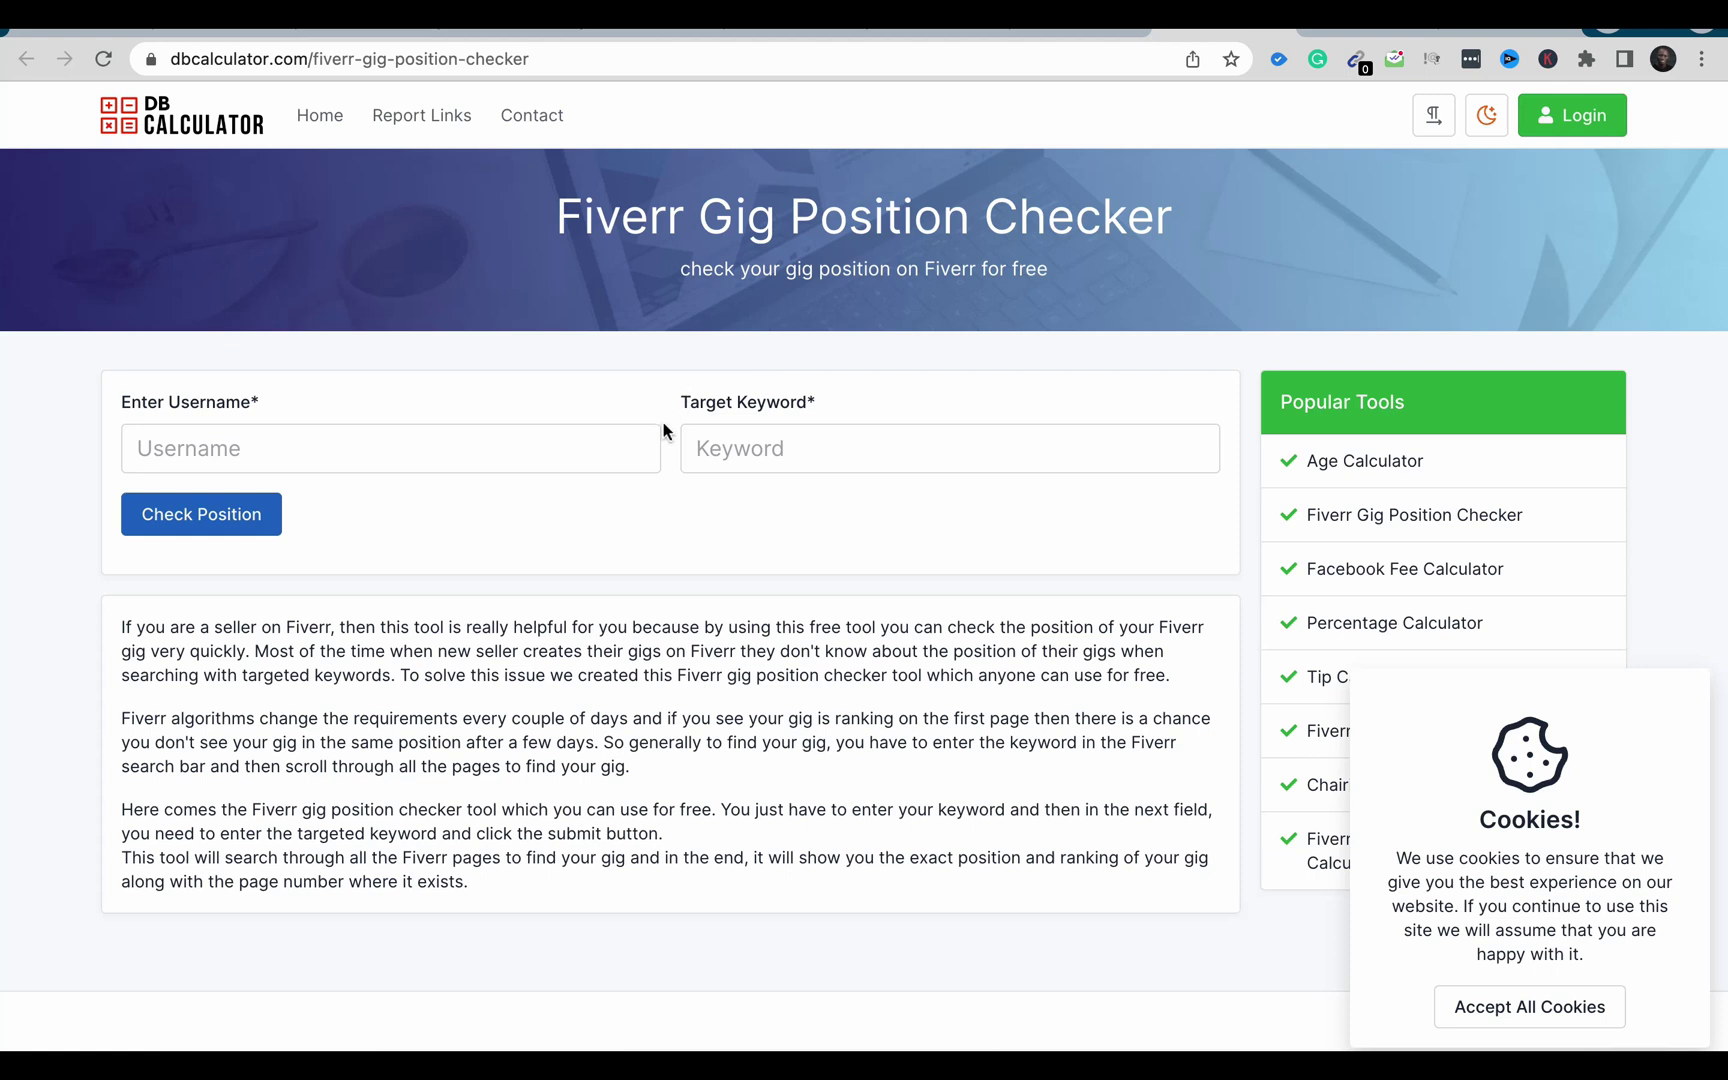
pyautogui.click(813, 451)
pyautogui.write('youtube manager')
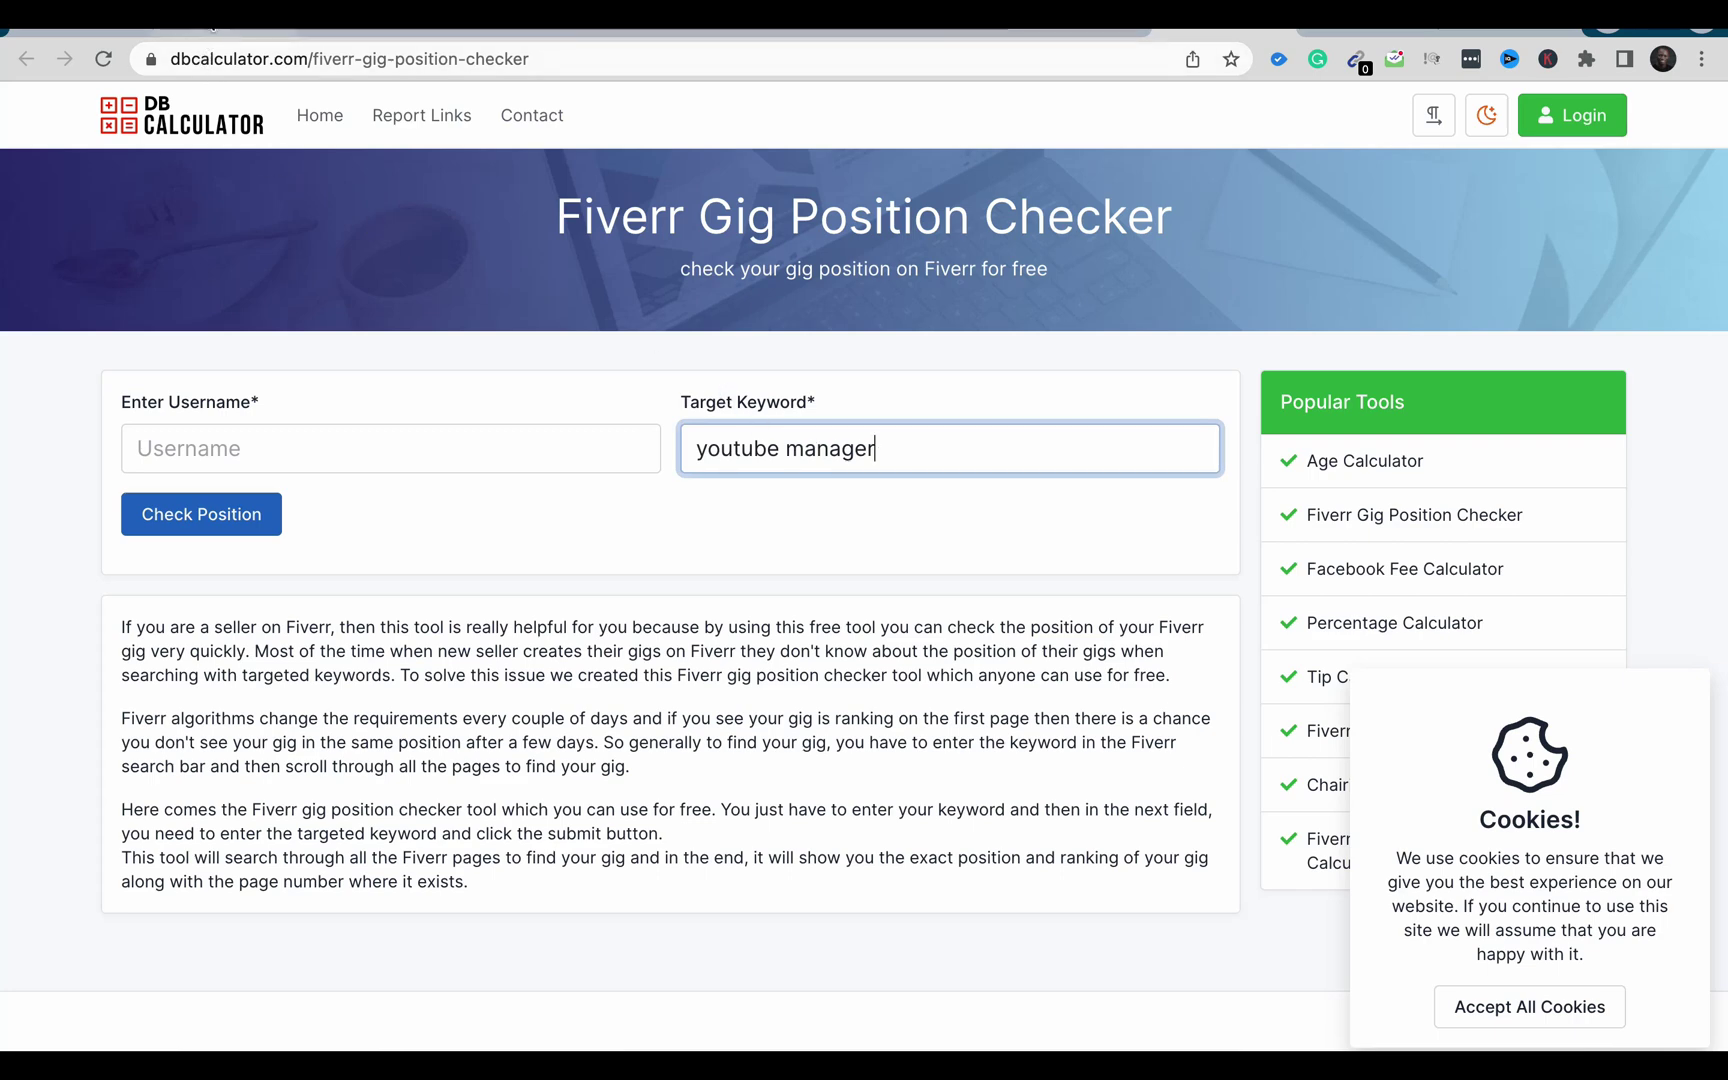
# Copy the seller's username from the Fiverr gig page into DB Calculator's username field and run the position check.
pyautogui.click(215, 32)
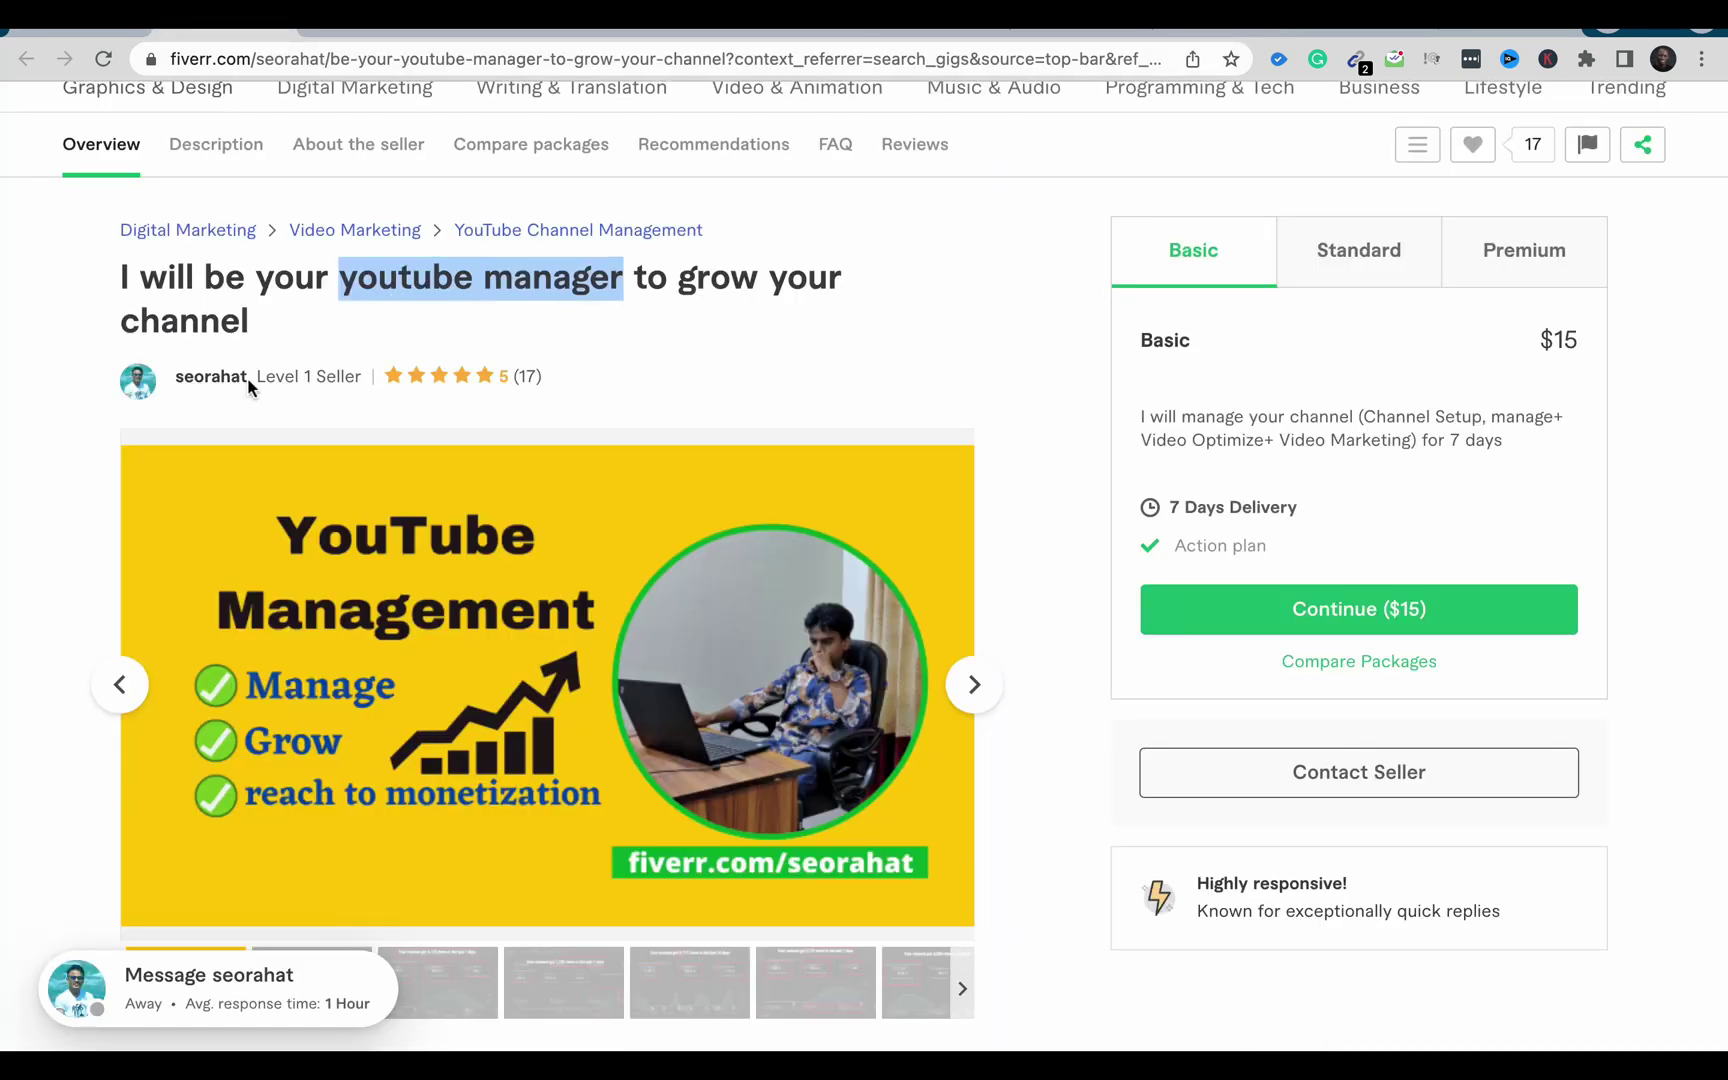
pyautogui.moveTo(248, 386); pyautogui.dragTo(176, 378)
pyautogui.hotkey('ctrl', 'c')
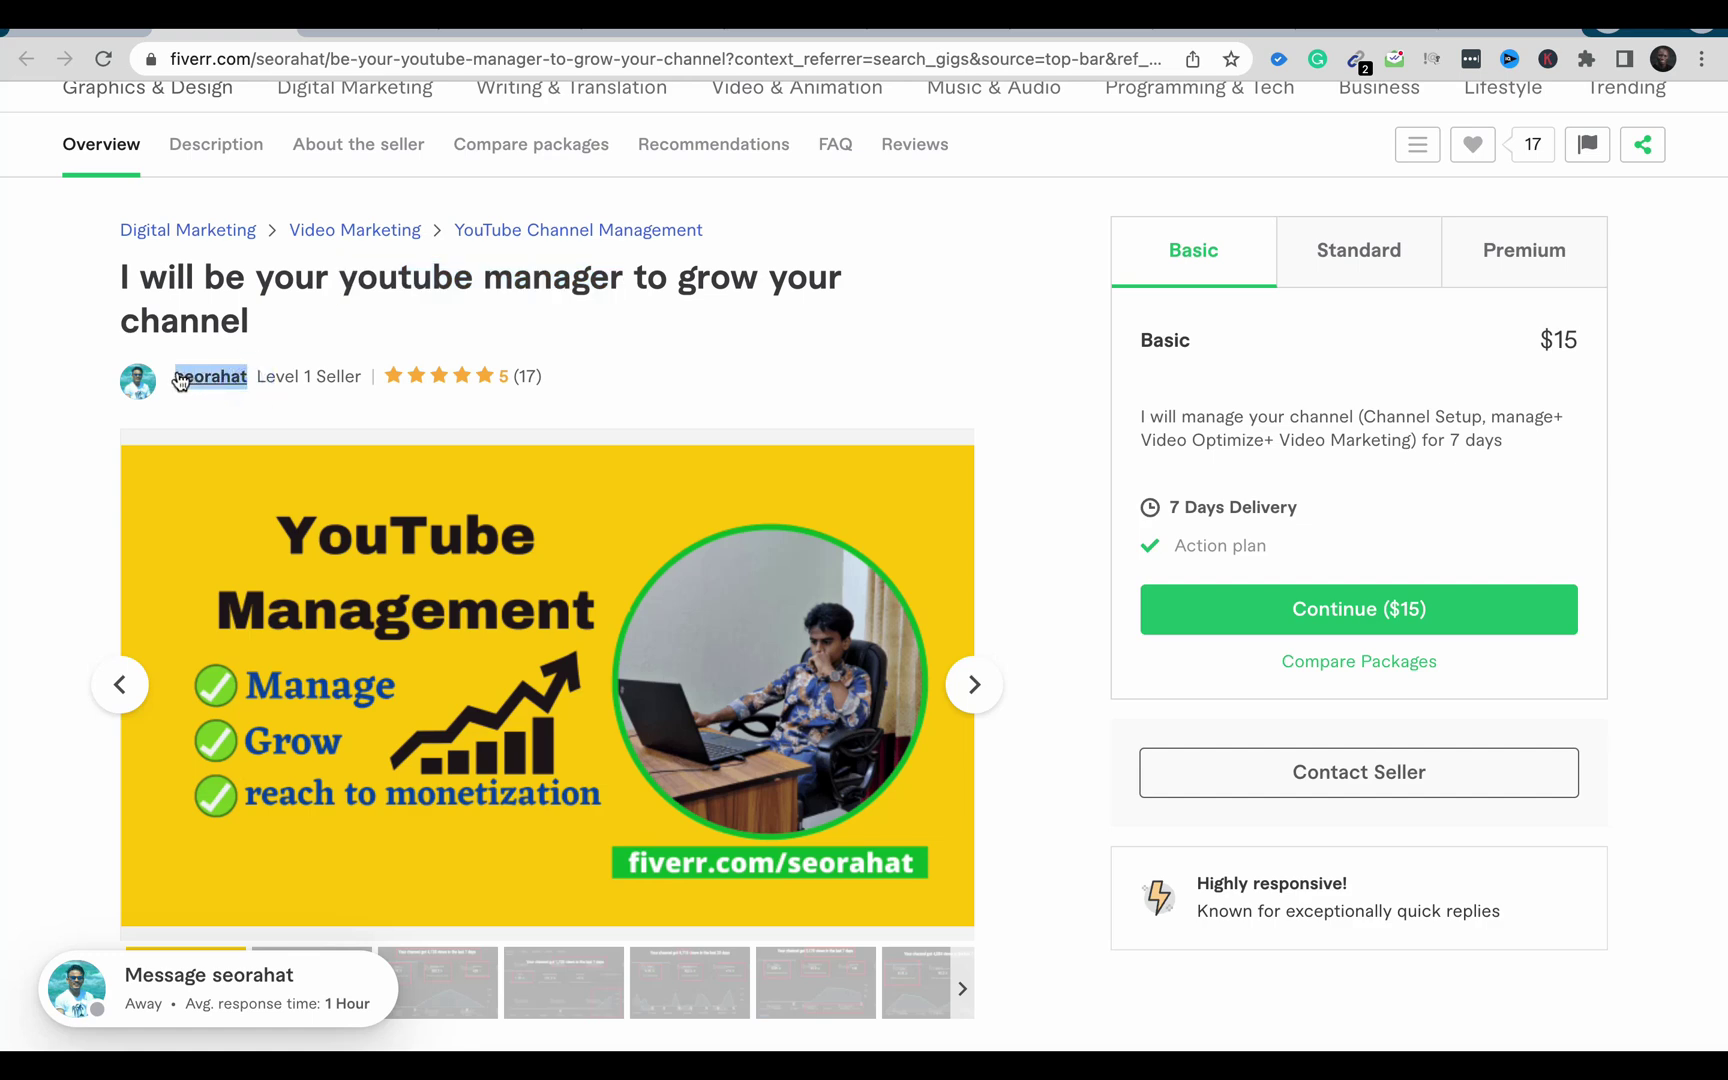
pyautogui.click(359, 338)
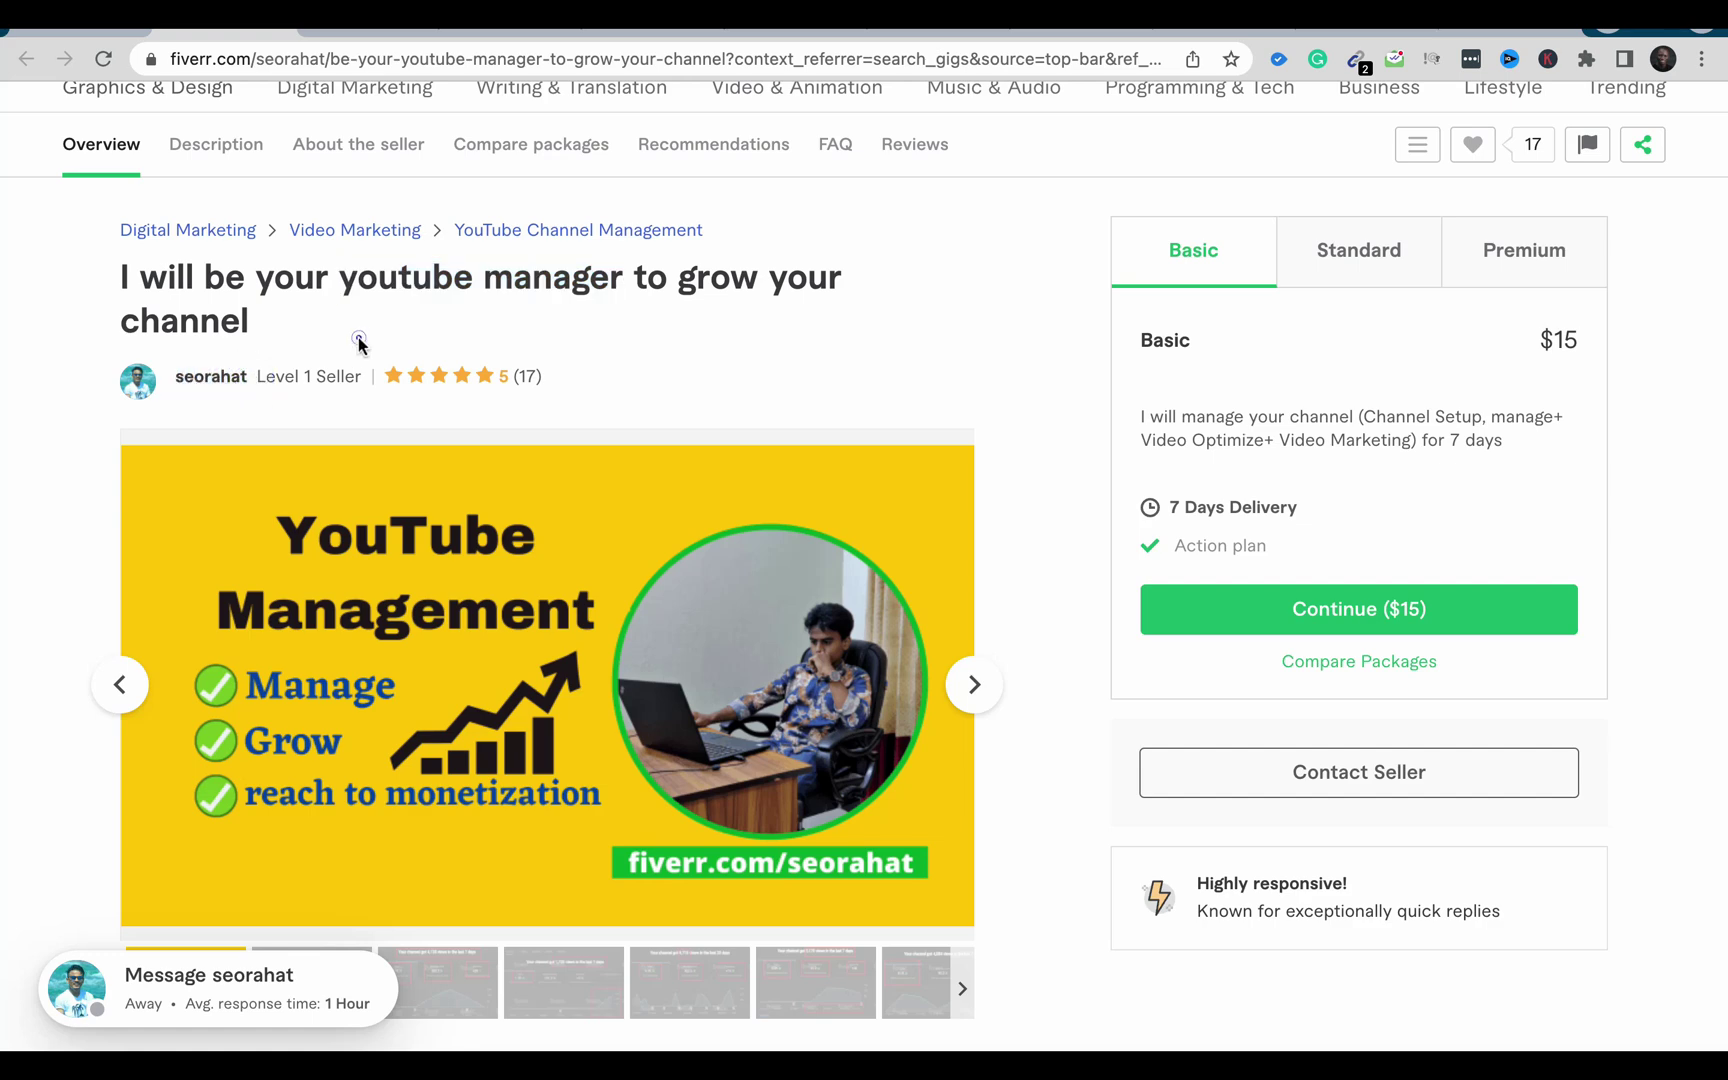
pyautogui.click(1232, 30)
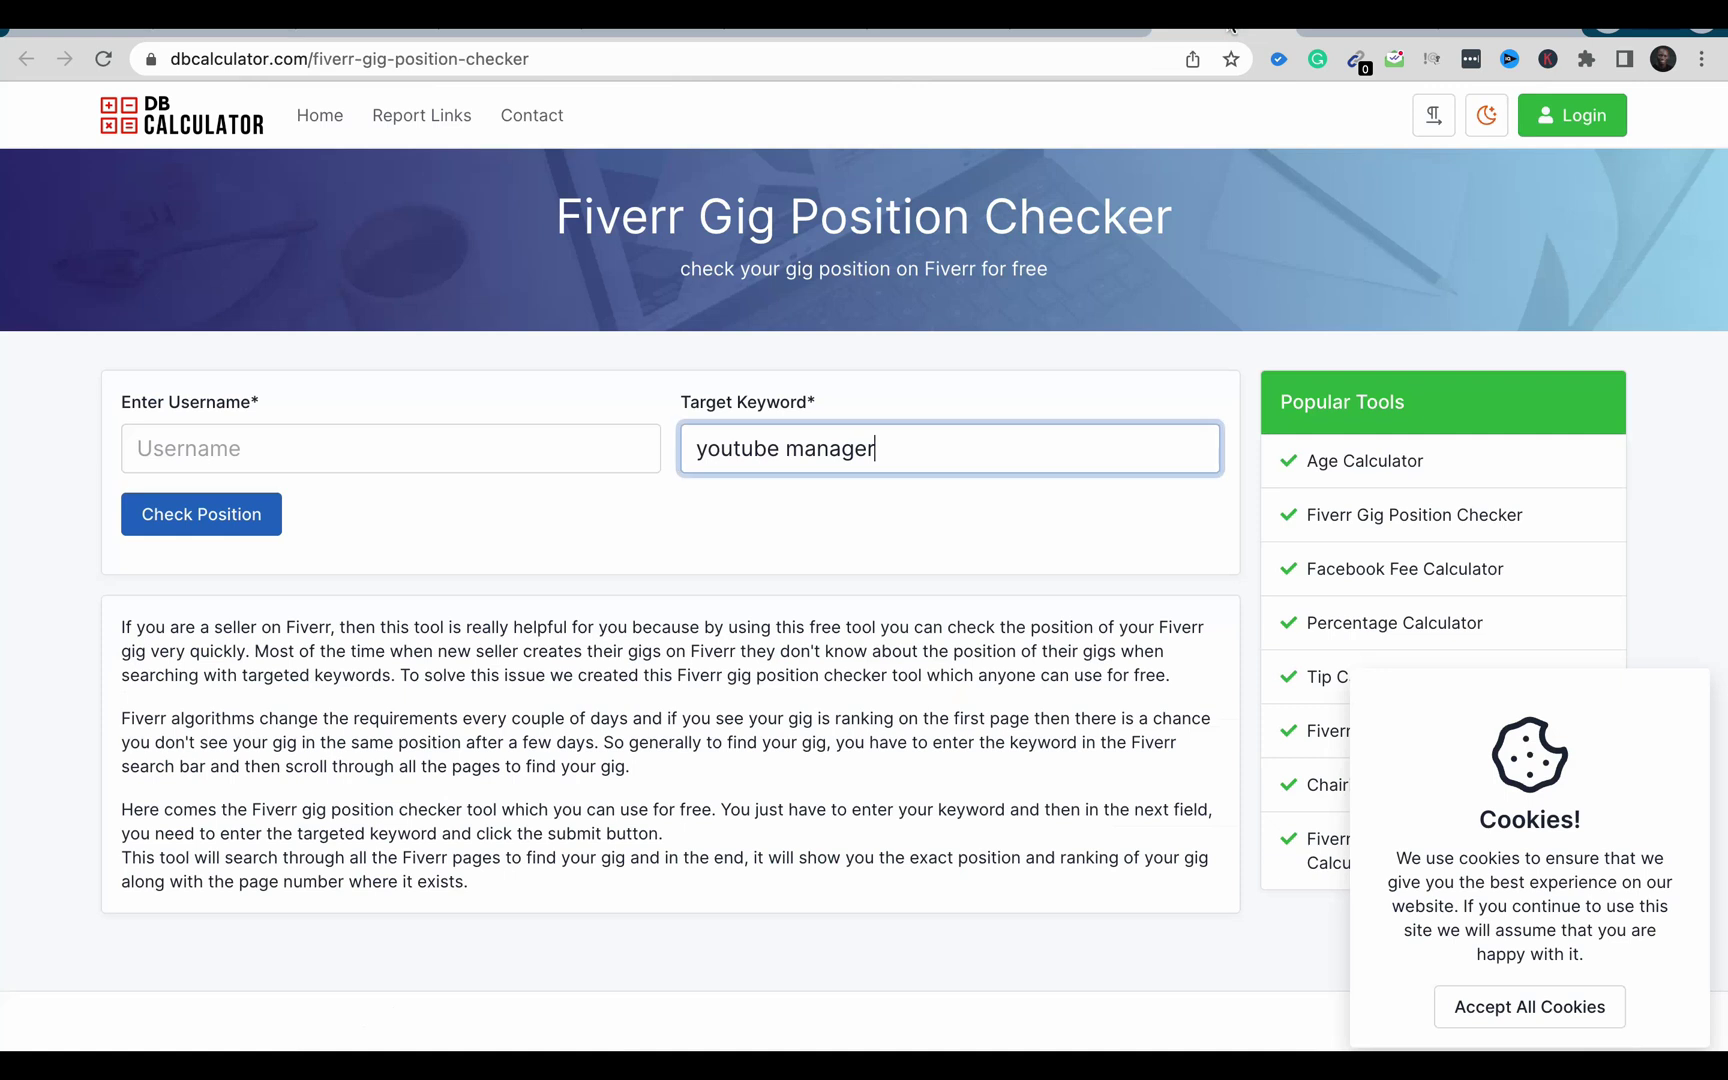
pyautogui.click(365, 450)
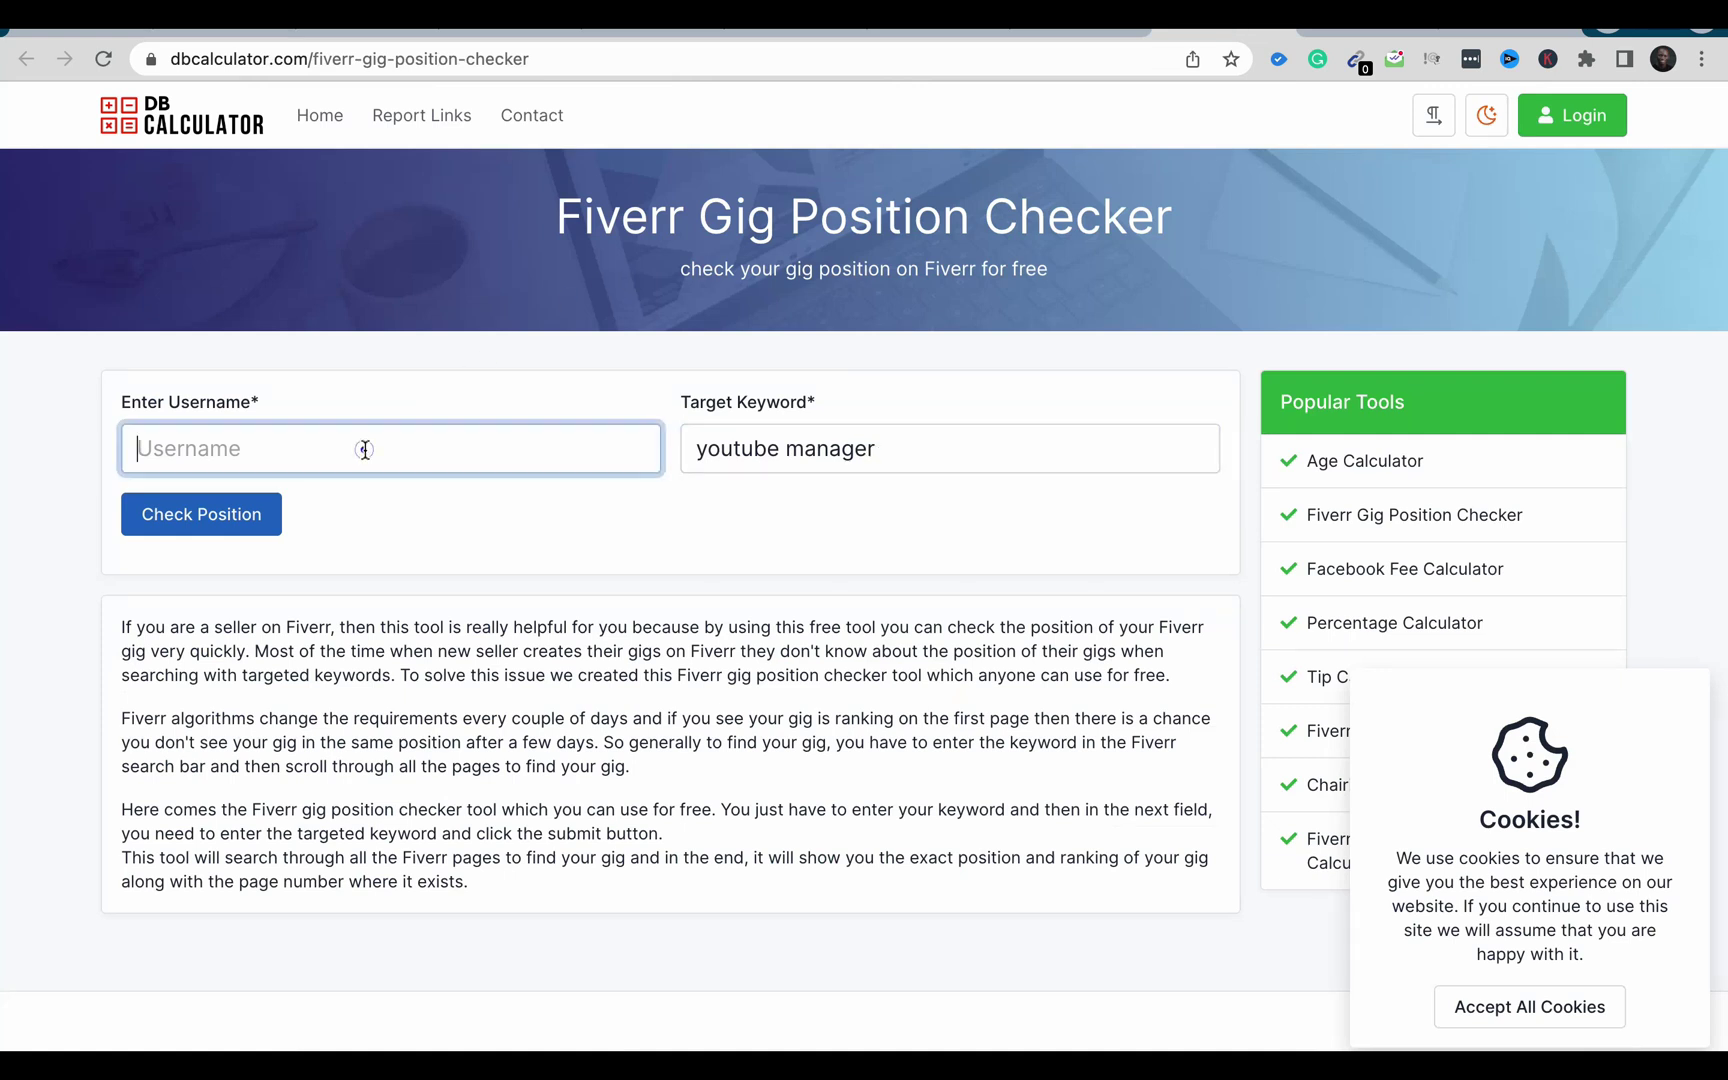
pyautogui.hotkey('ctrl', 'v')
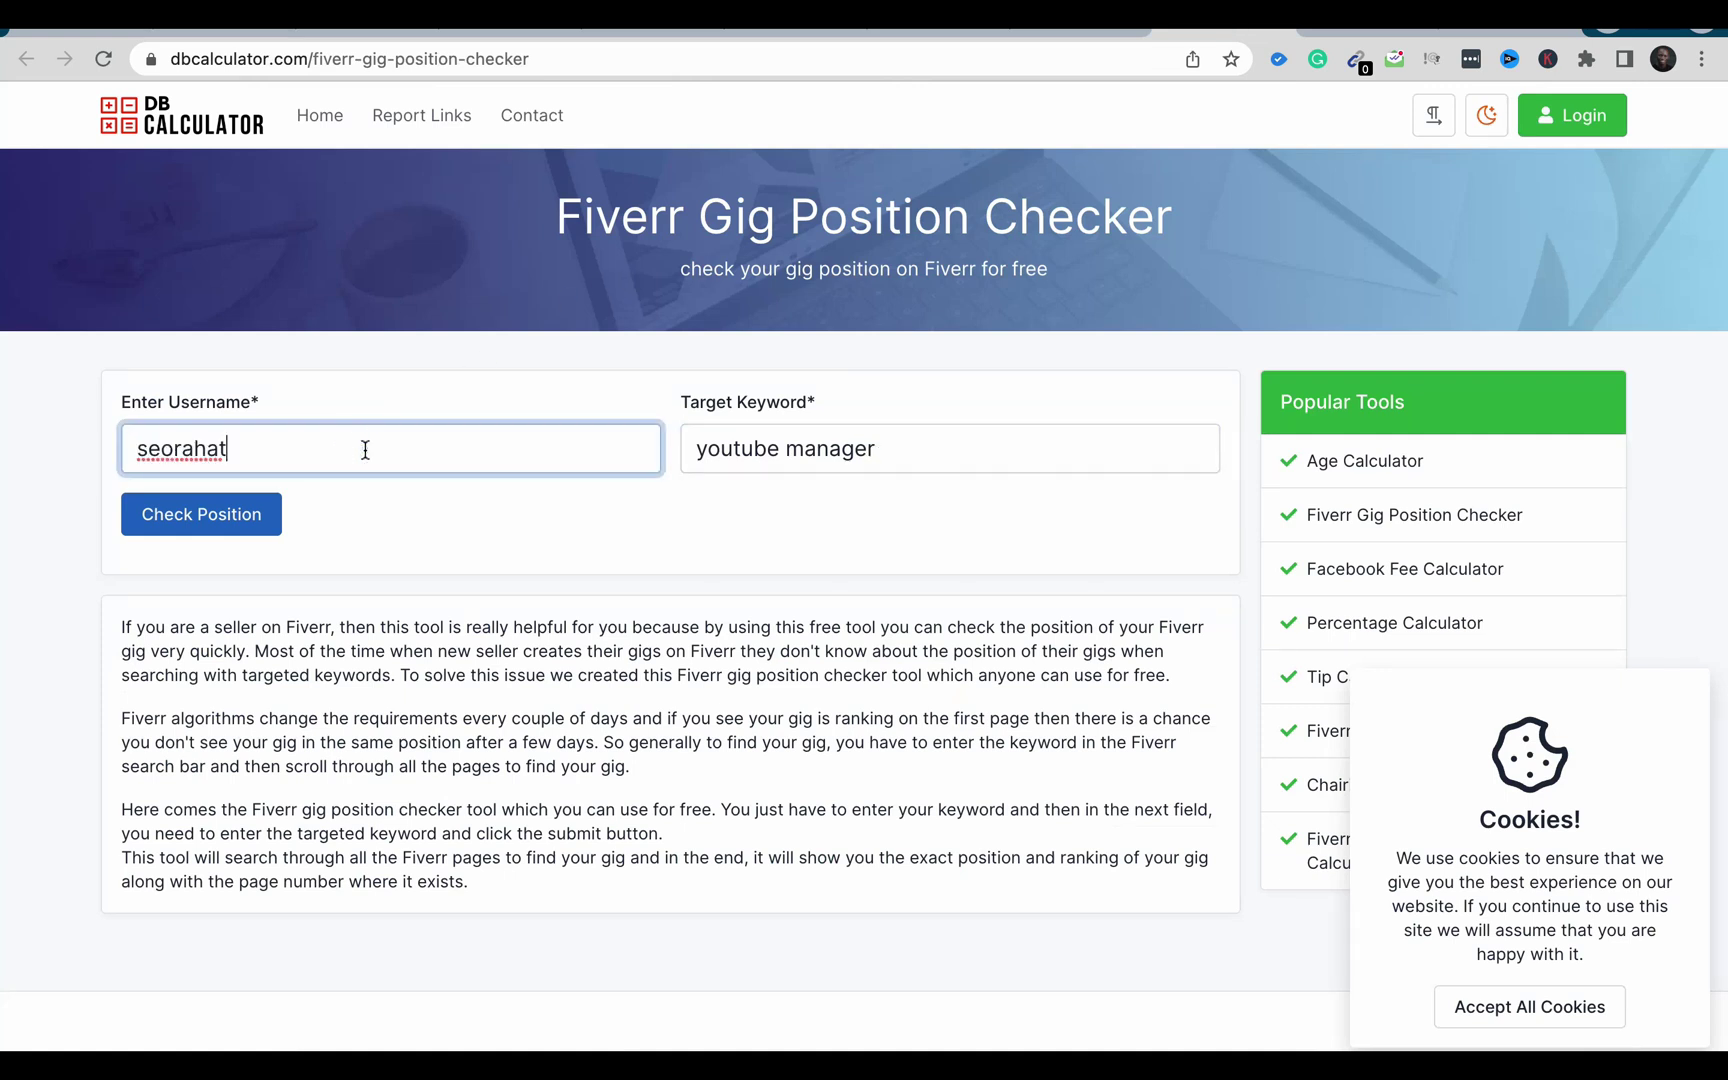
pyautogui.click(230, 533)
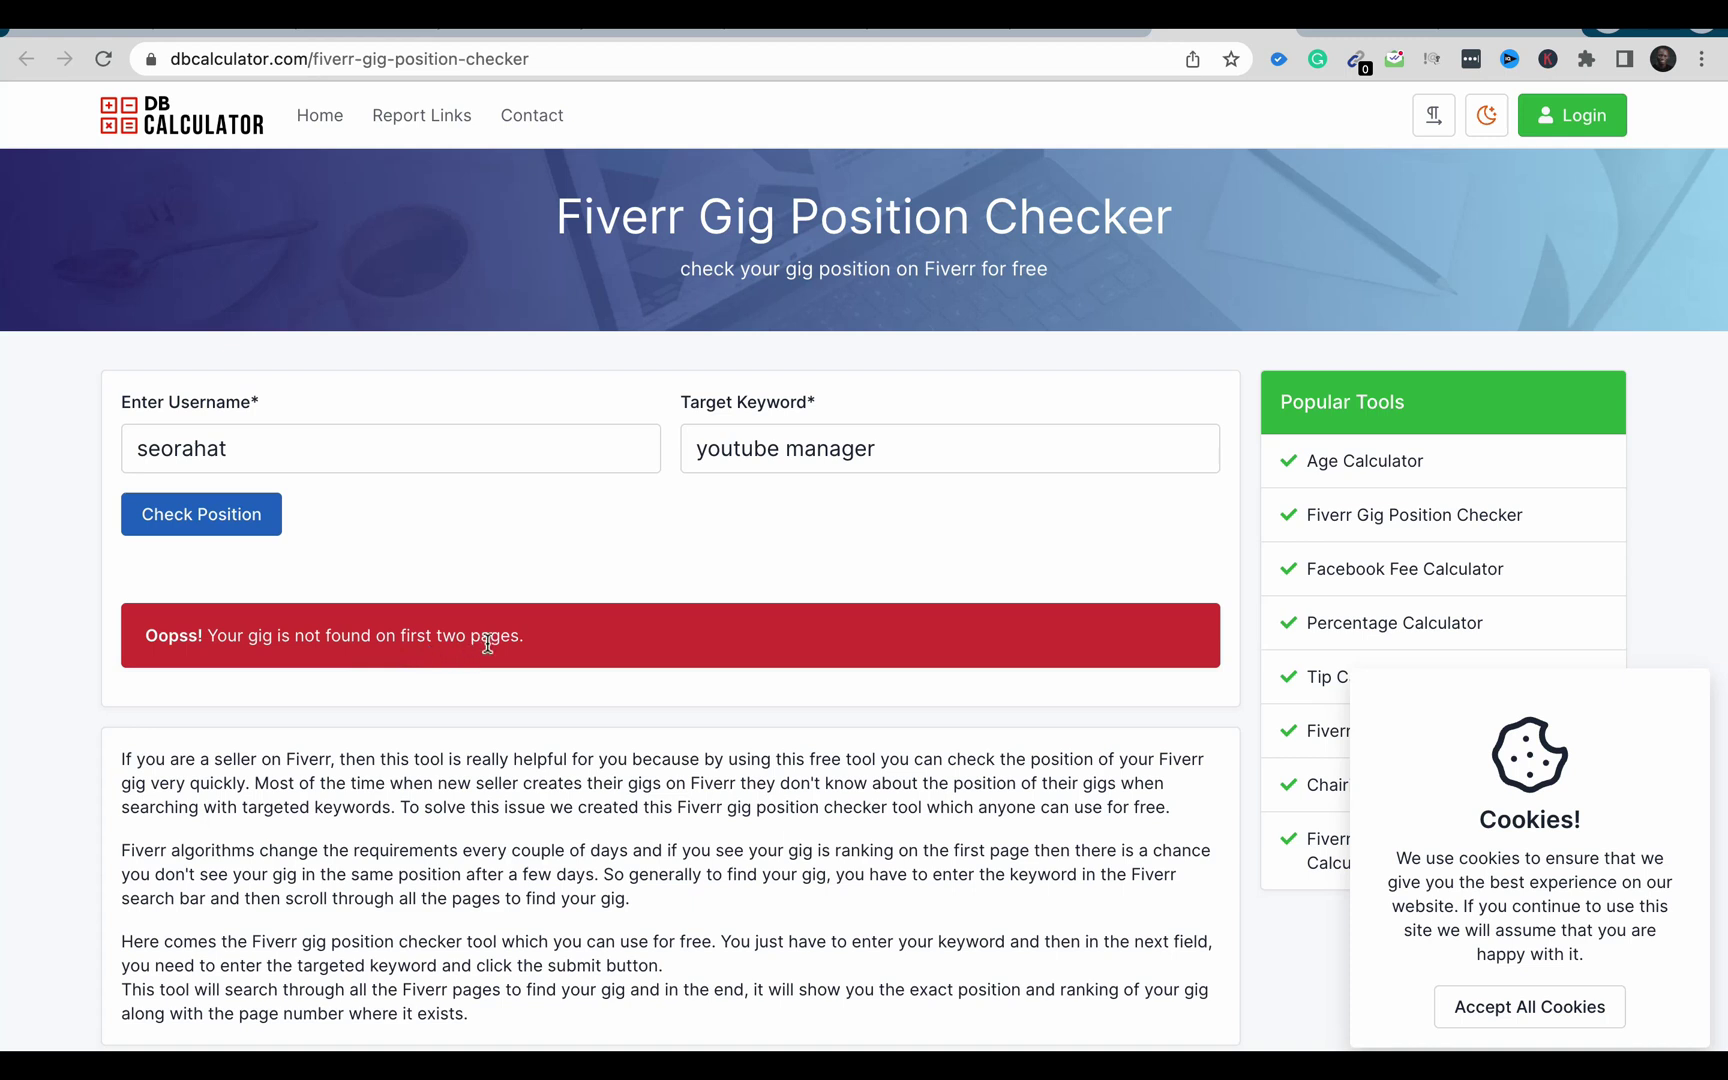
pyautogui.click(541, 546)
# Switch to GigMetric and review its tool descriptions and the Gig/Keyword Ranking section on the homepage.
pyautogui.click(1371, 32)
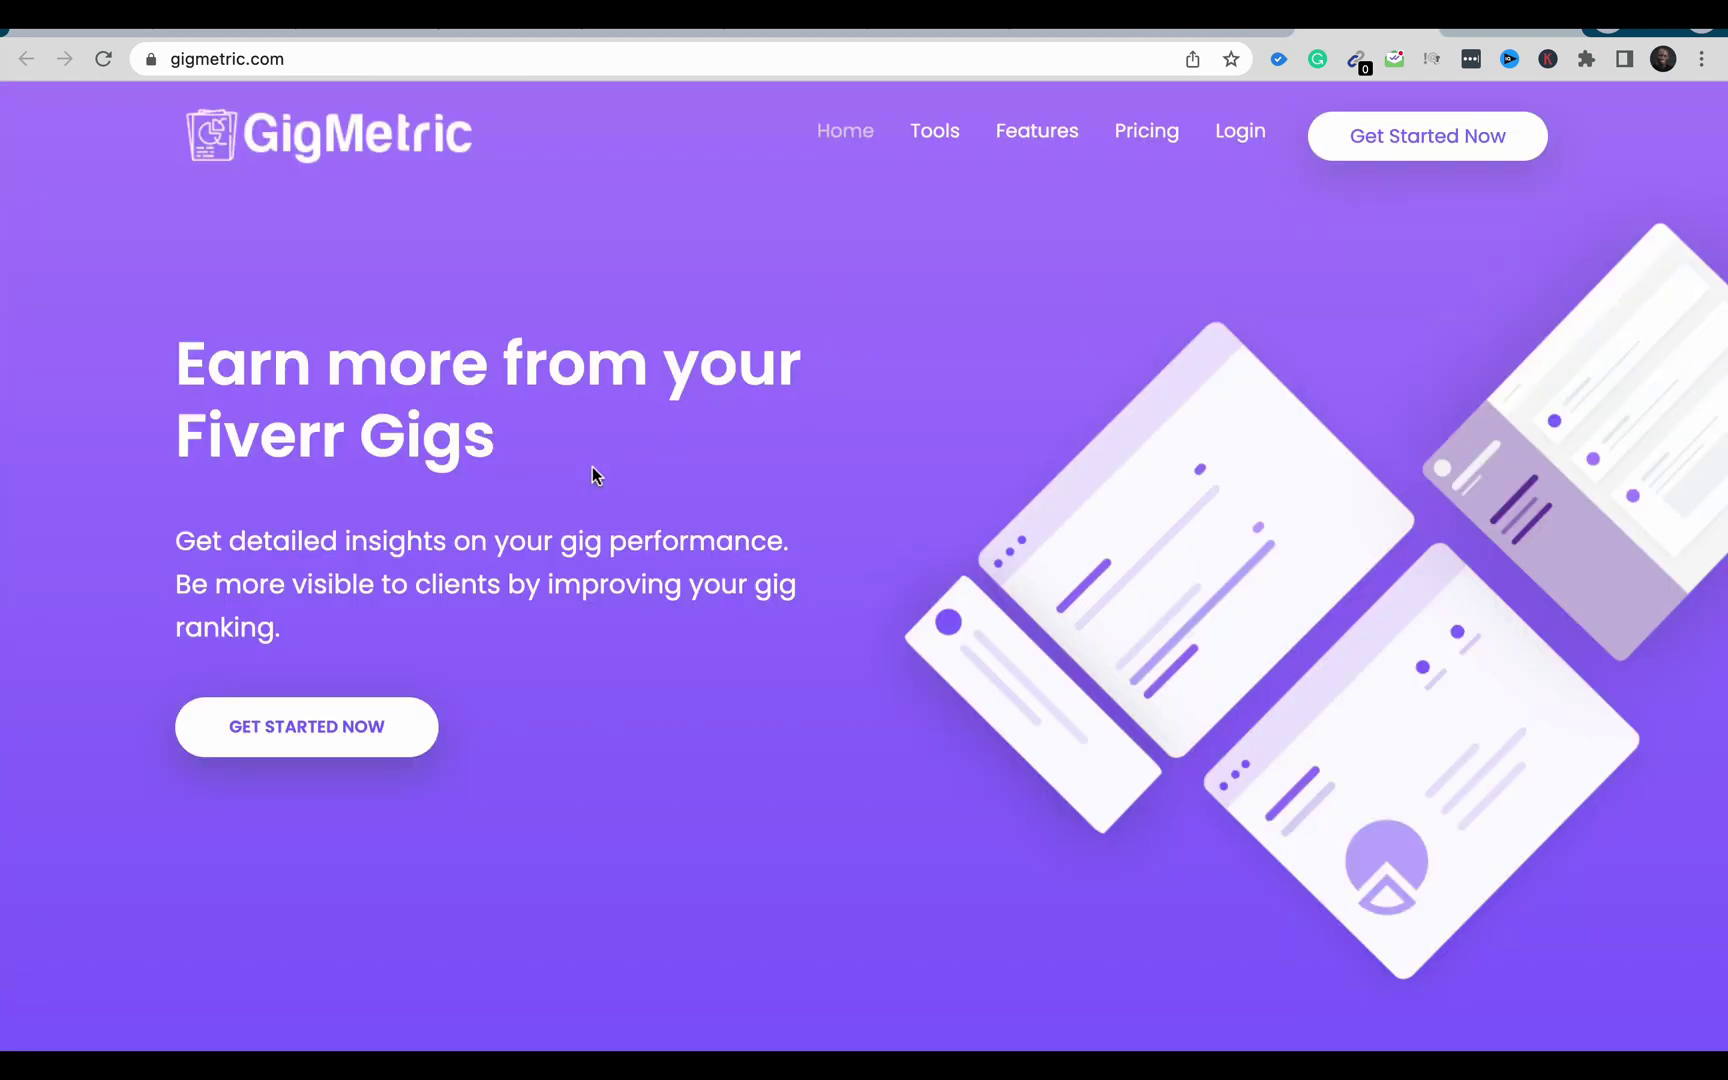
pyautogui.scroll(-8, 593, 466)
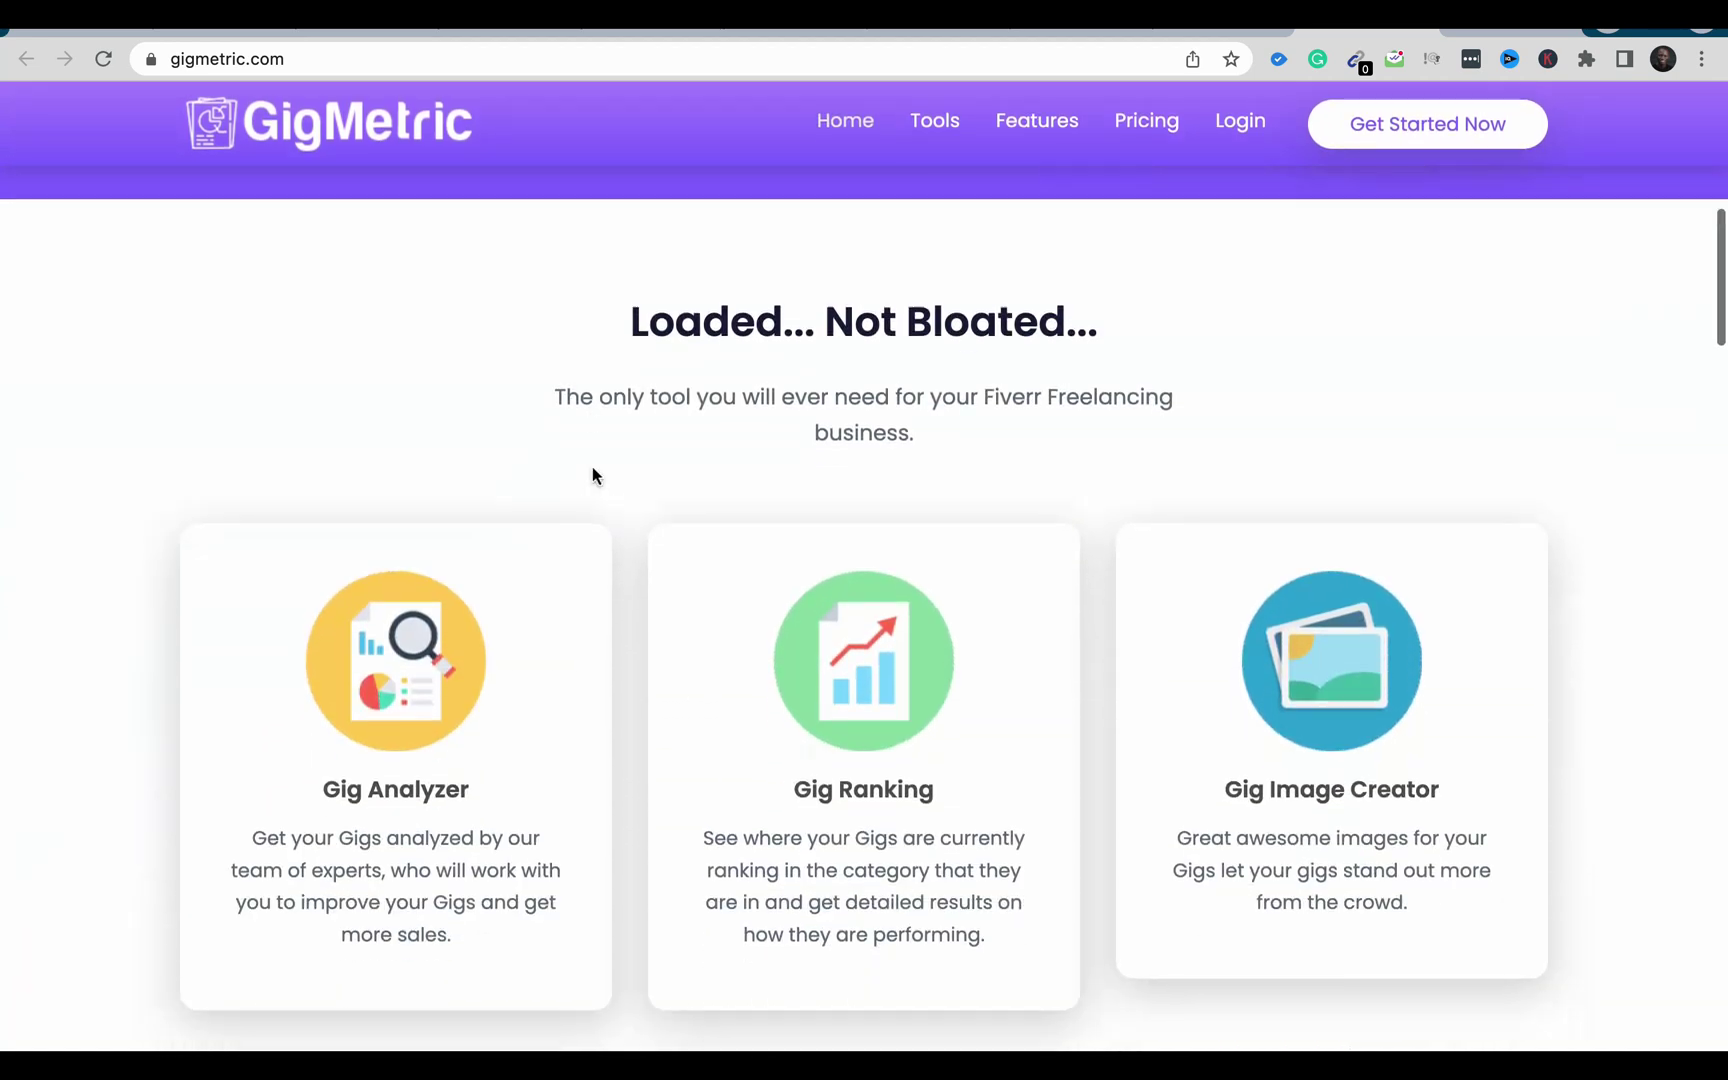
pyautogui.scroll(-3, 593, 466)
pyautogui.scroll(-5, 647, 537)
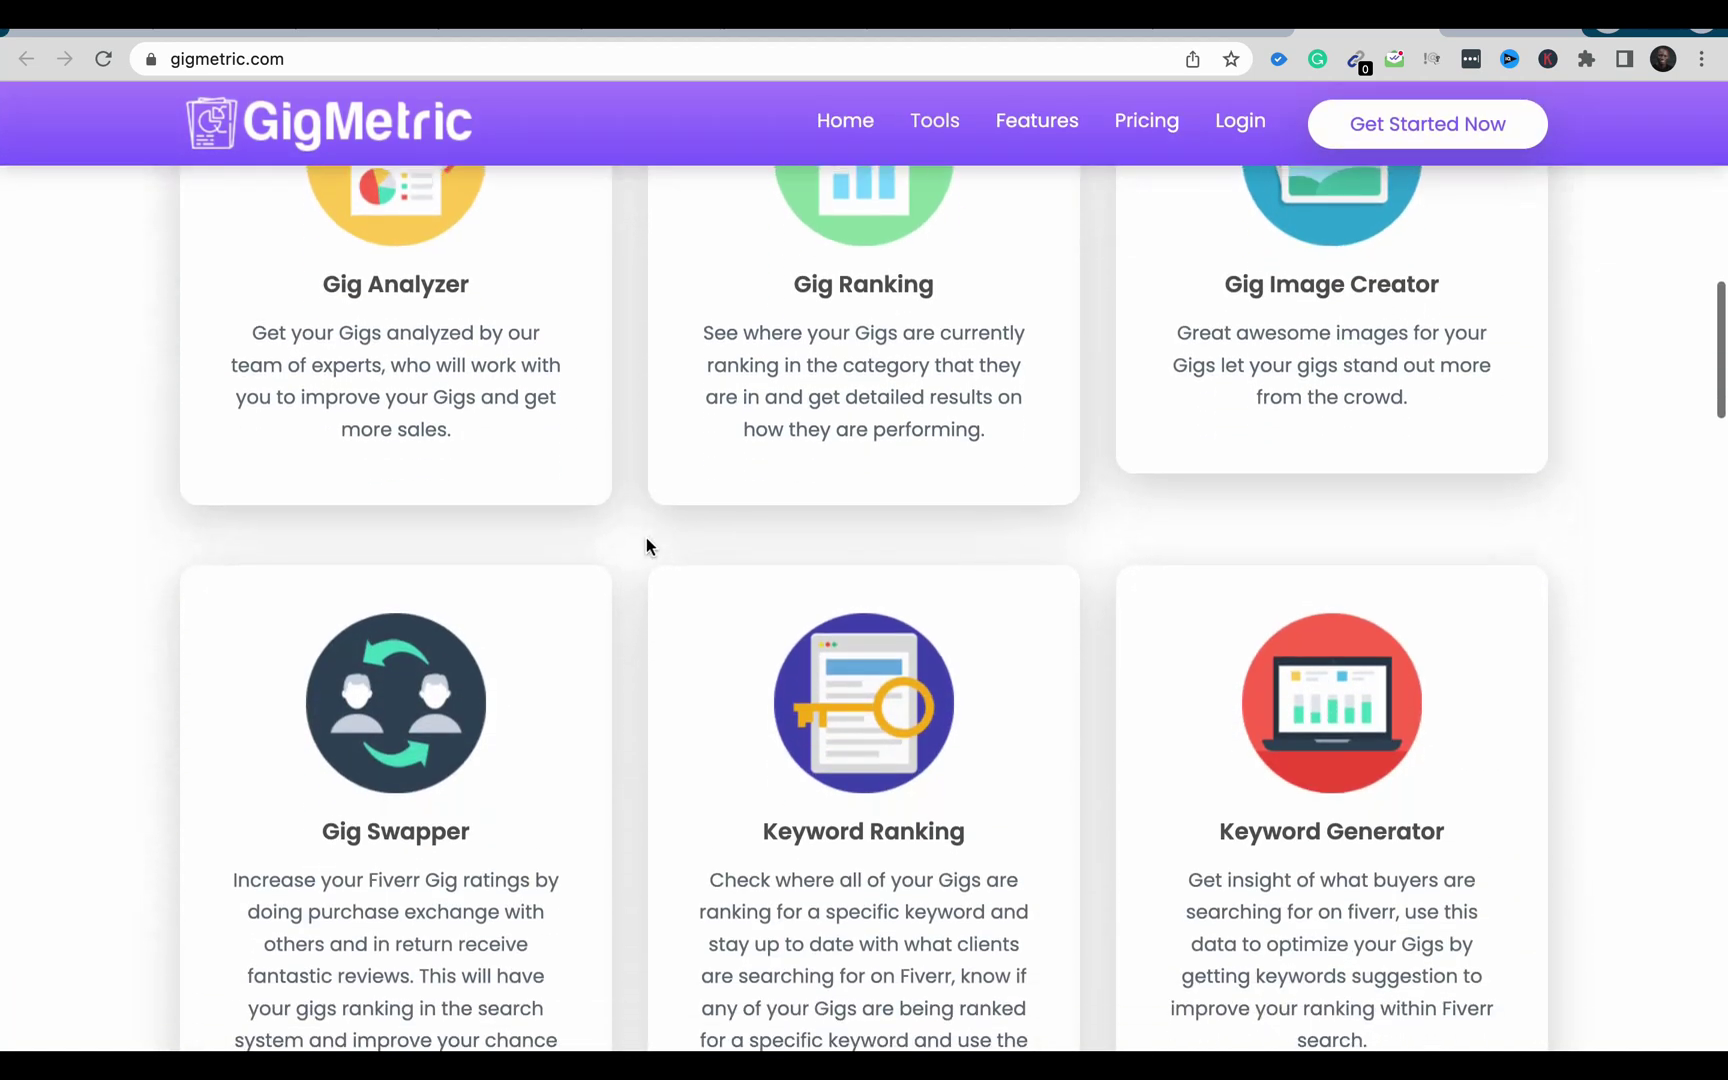
pyautogui.scroll(-7, 647, 540)
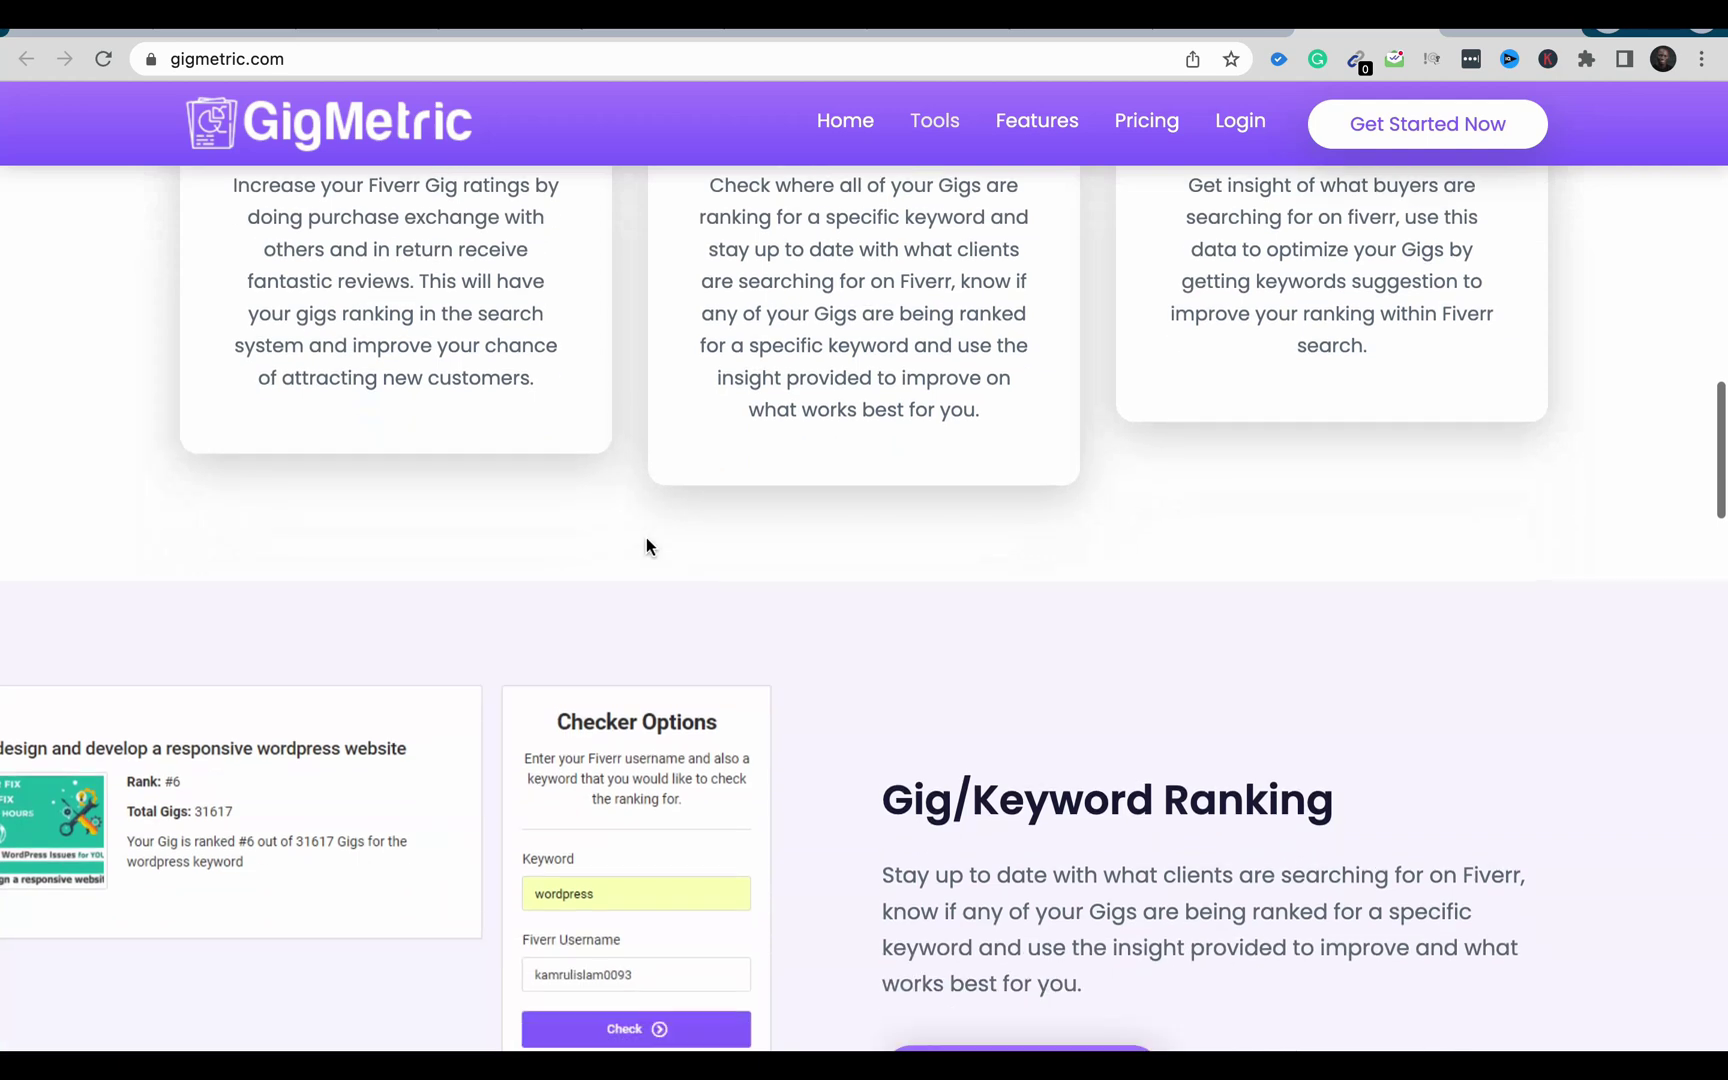
pyautogui.scroll(-2, 647, 545)
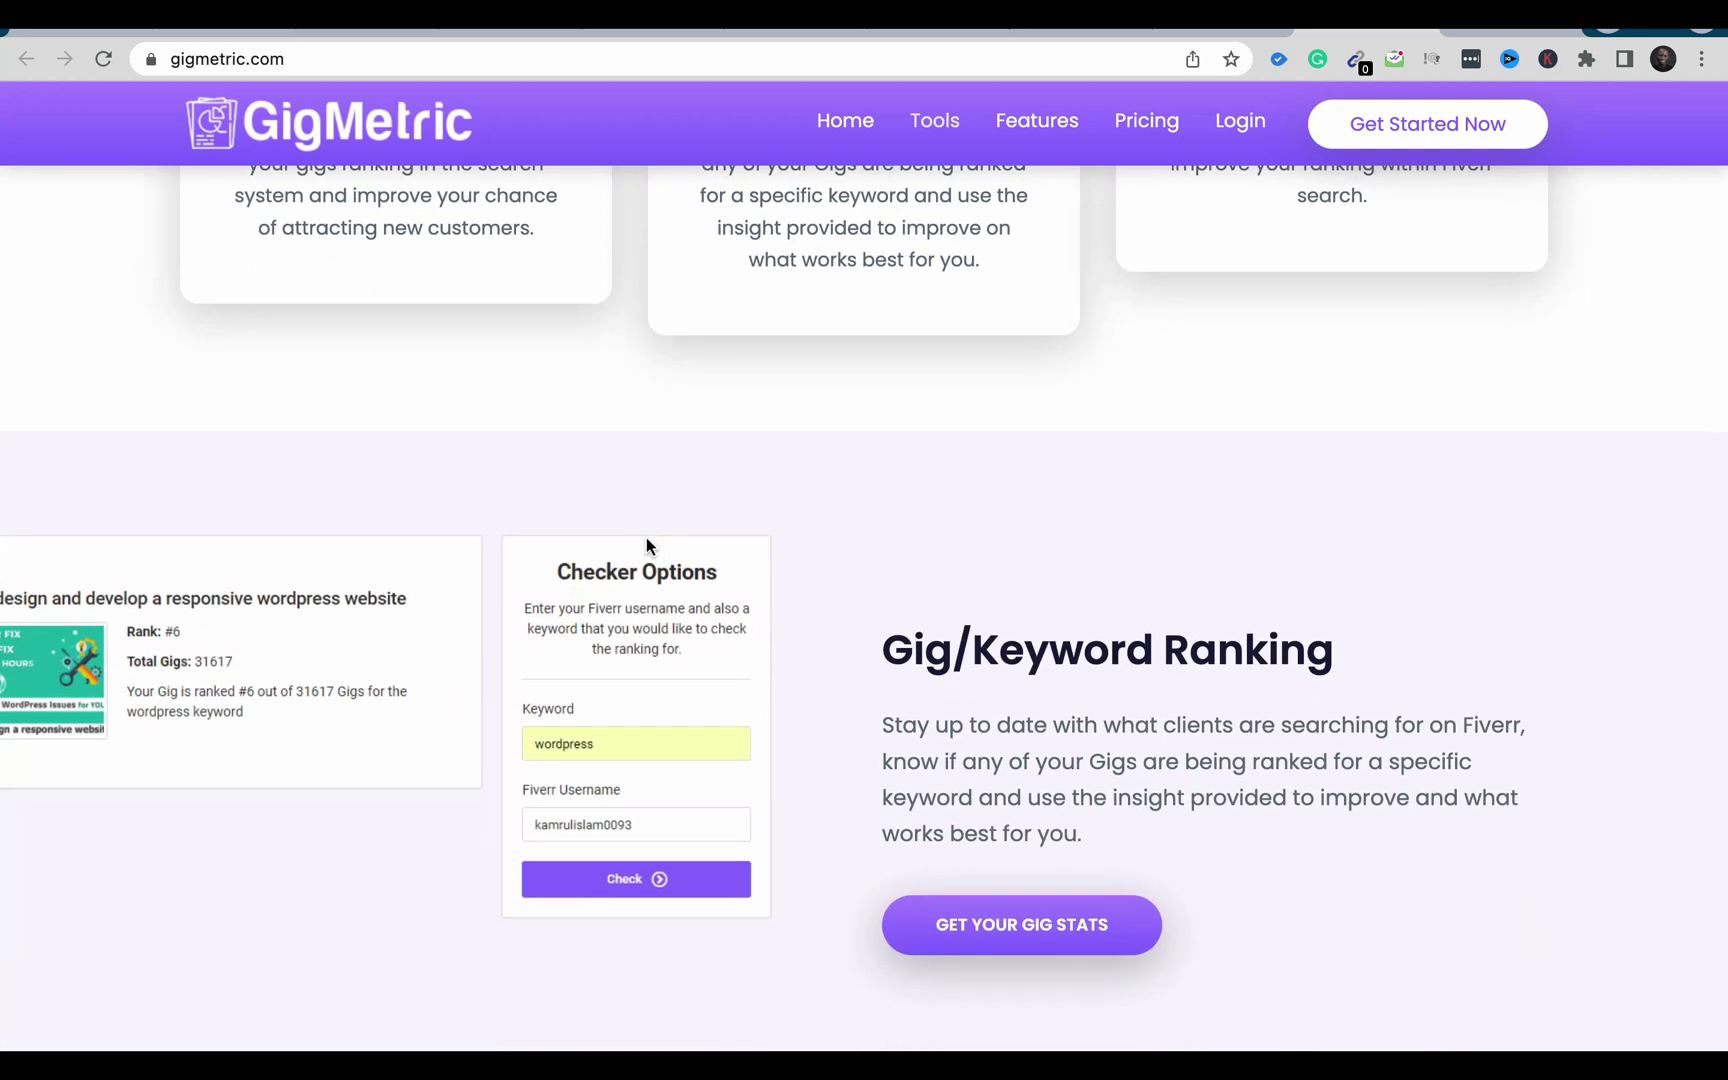
pyautogui.scroll(4, 647, 541)
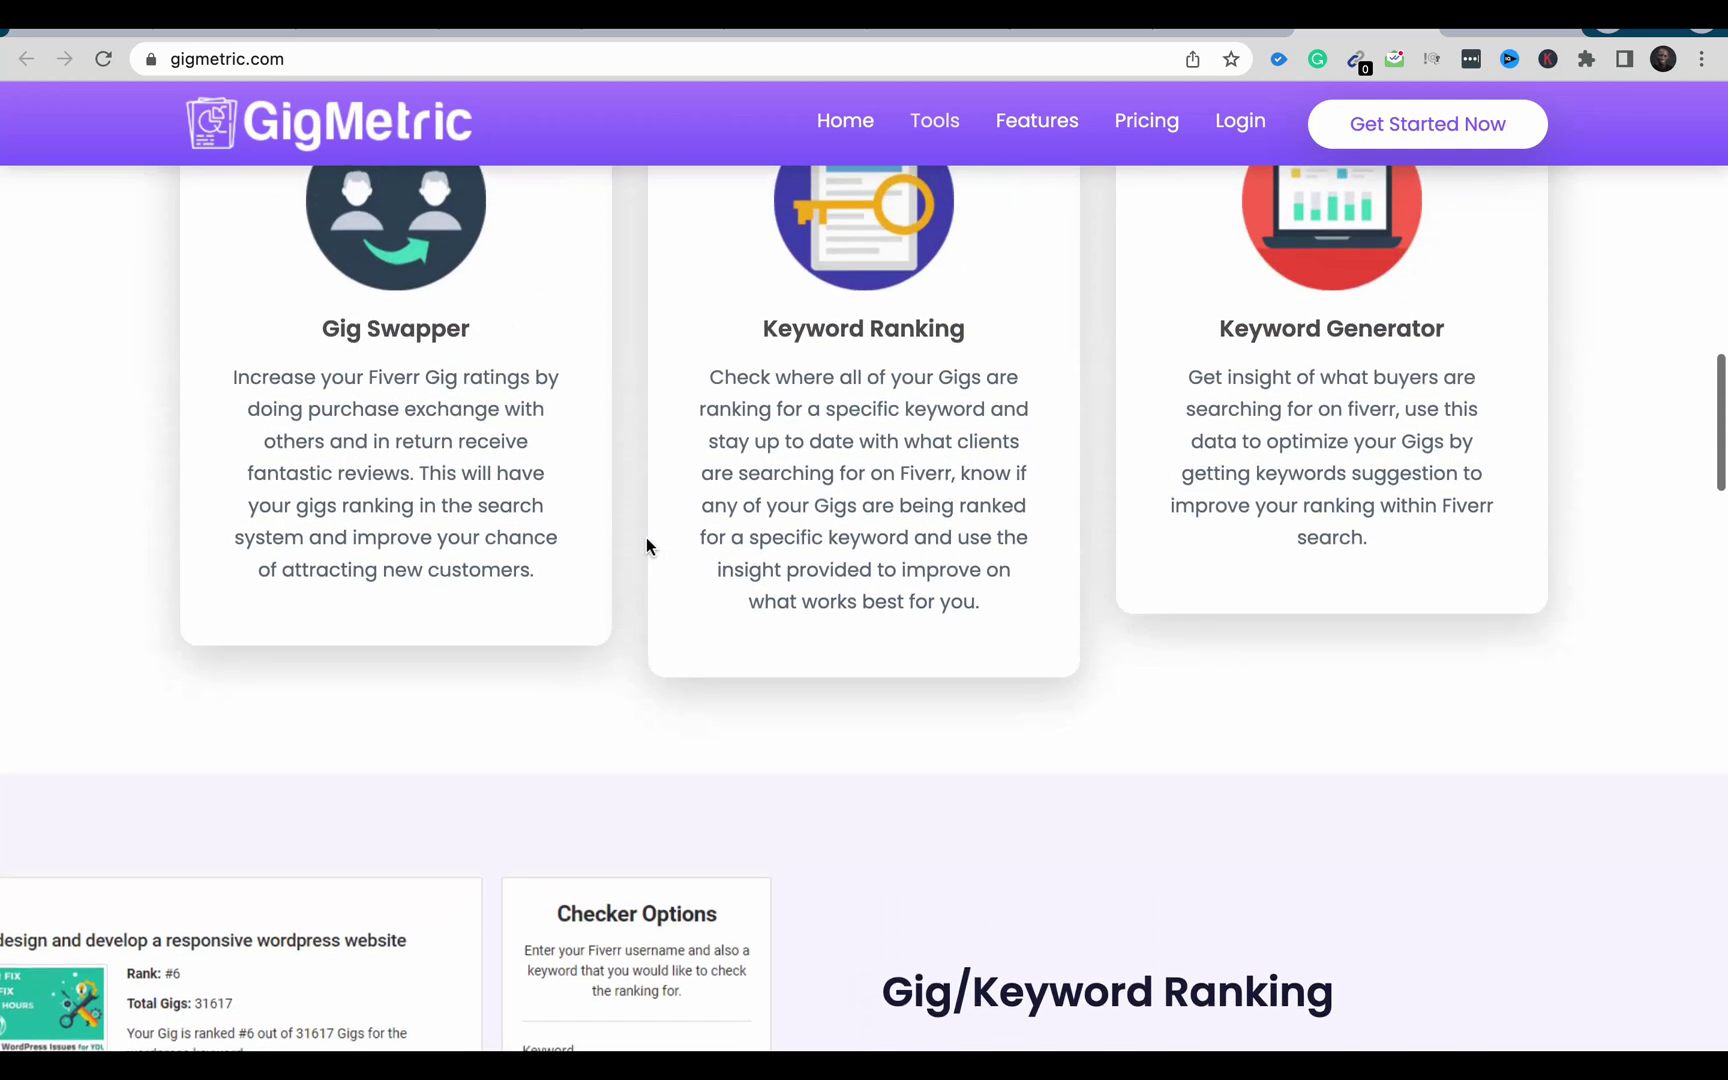
pyautogui.scroll(-4, 647, 537)
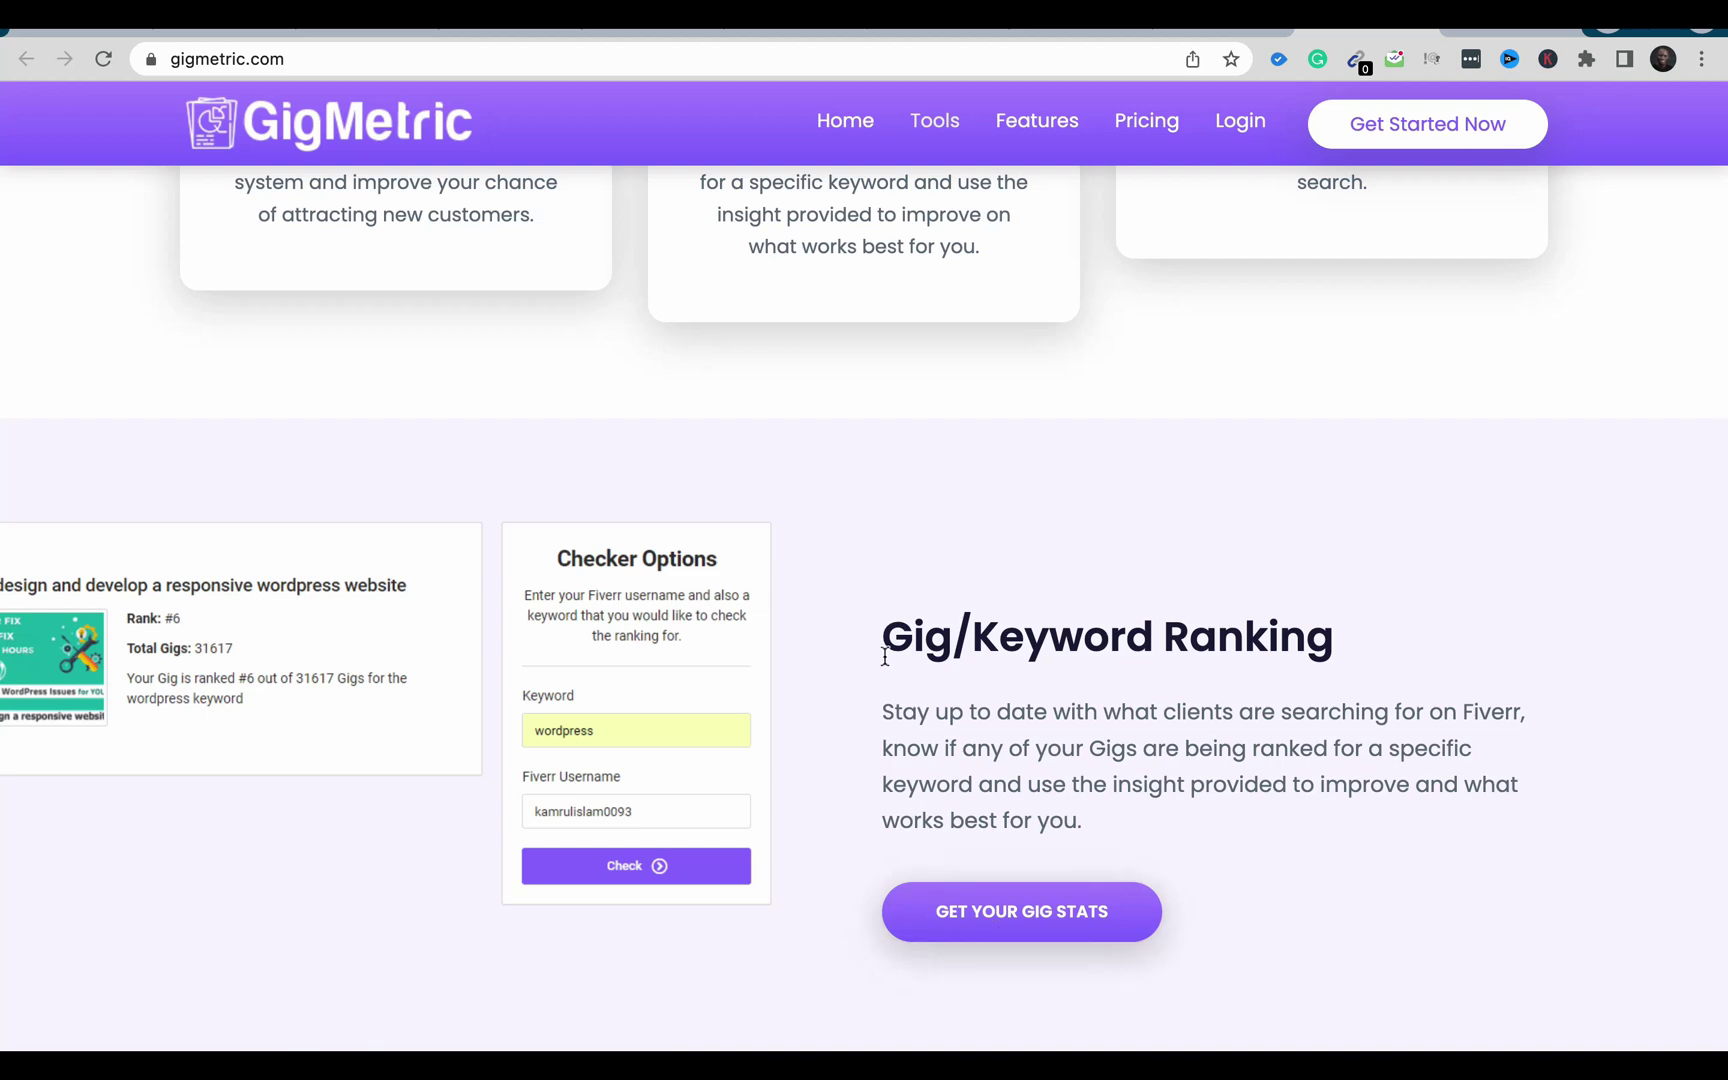
pyautogui.scroll(-4, 884, 656)
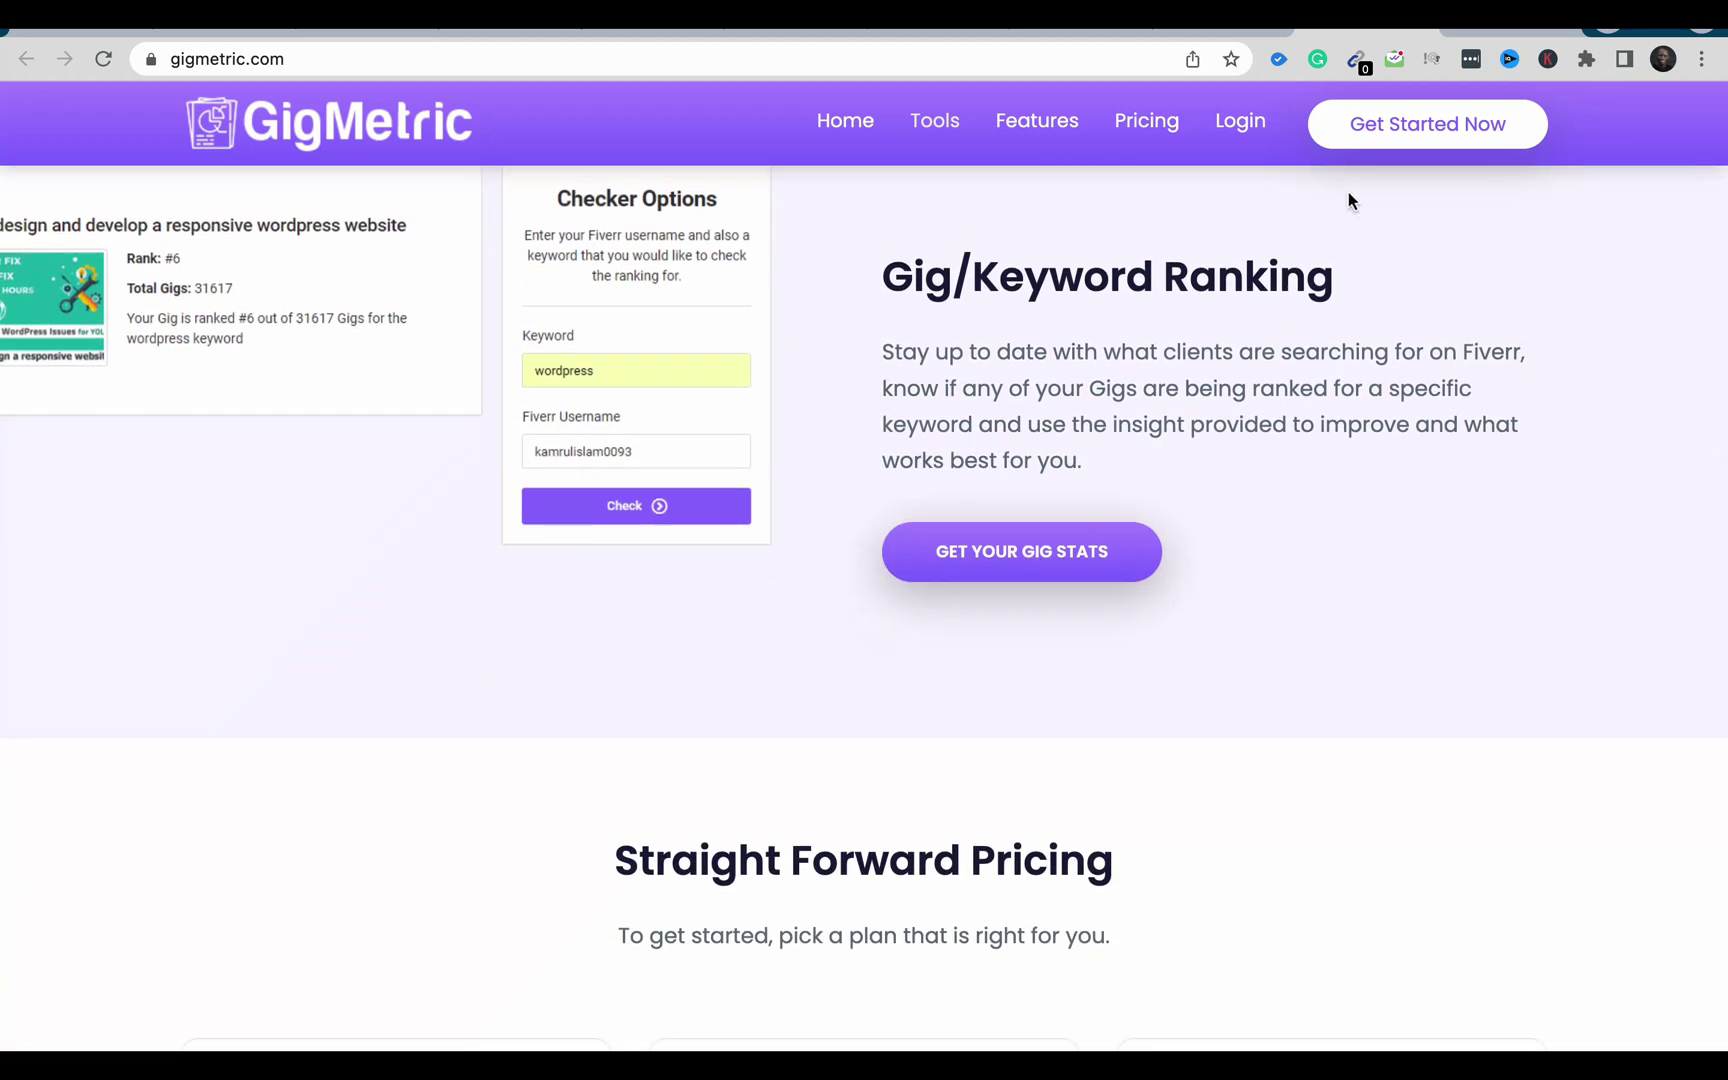
# Switch to FiverrLytics and look through its introduction and the full list of services, down to Fiverr Content Optimizer.
pyautogui.click(1483, 30)
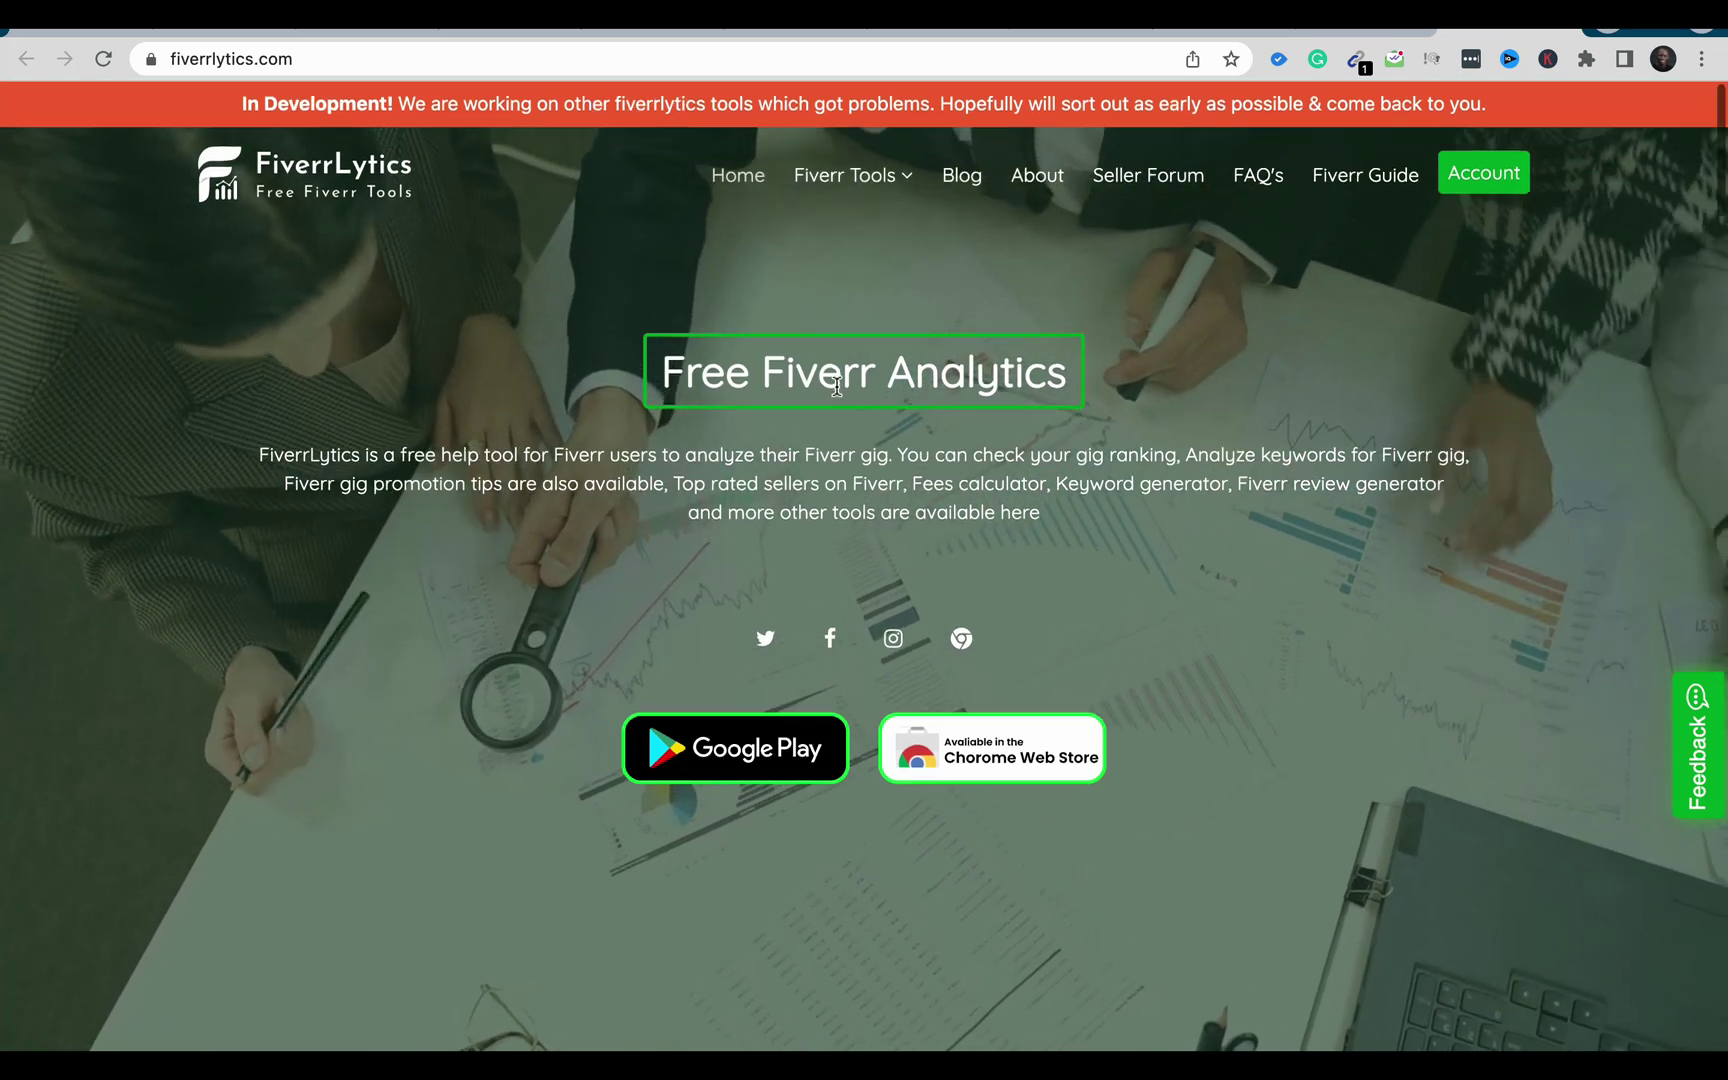
pyautogui.scroll(-1, 837, 388)
pyautogui.scroll(1, 837, 390)
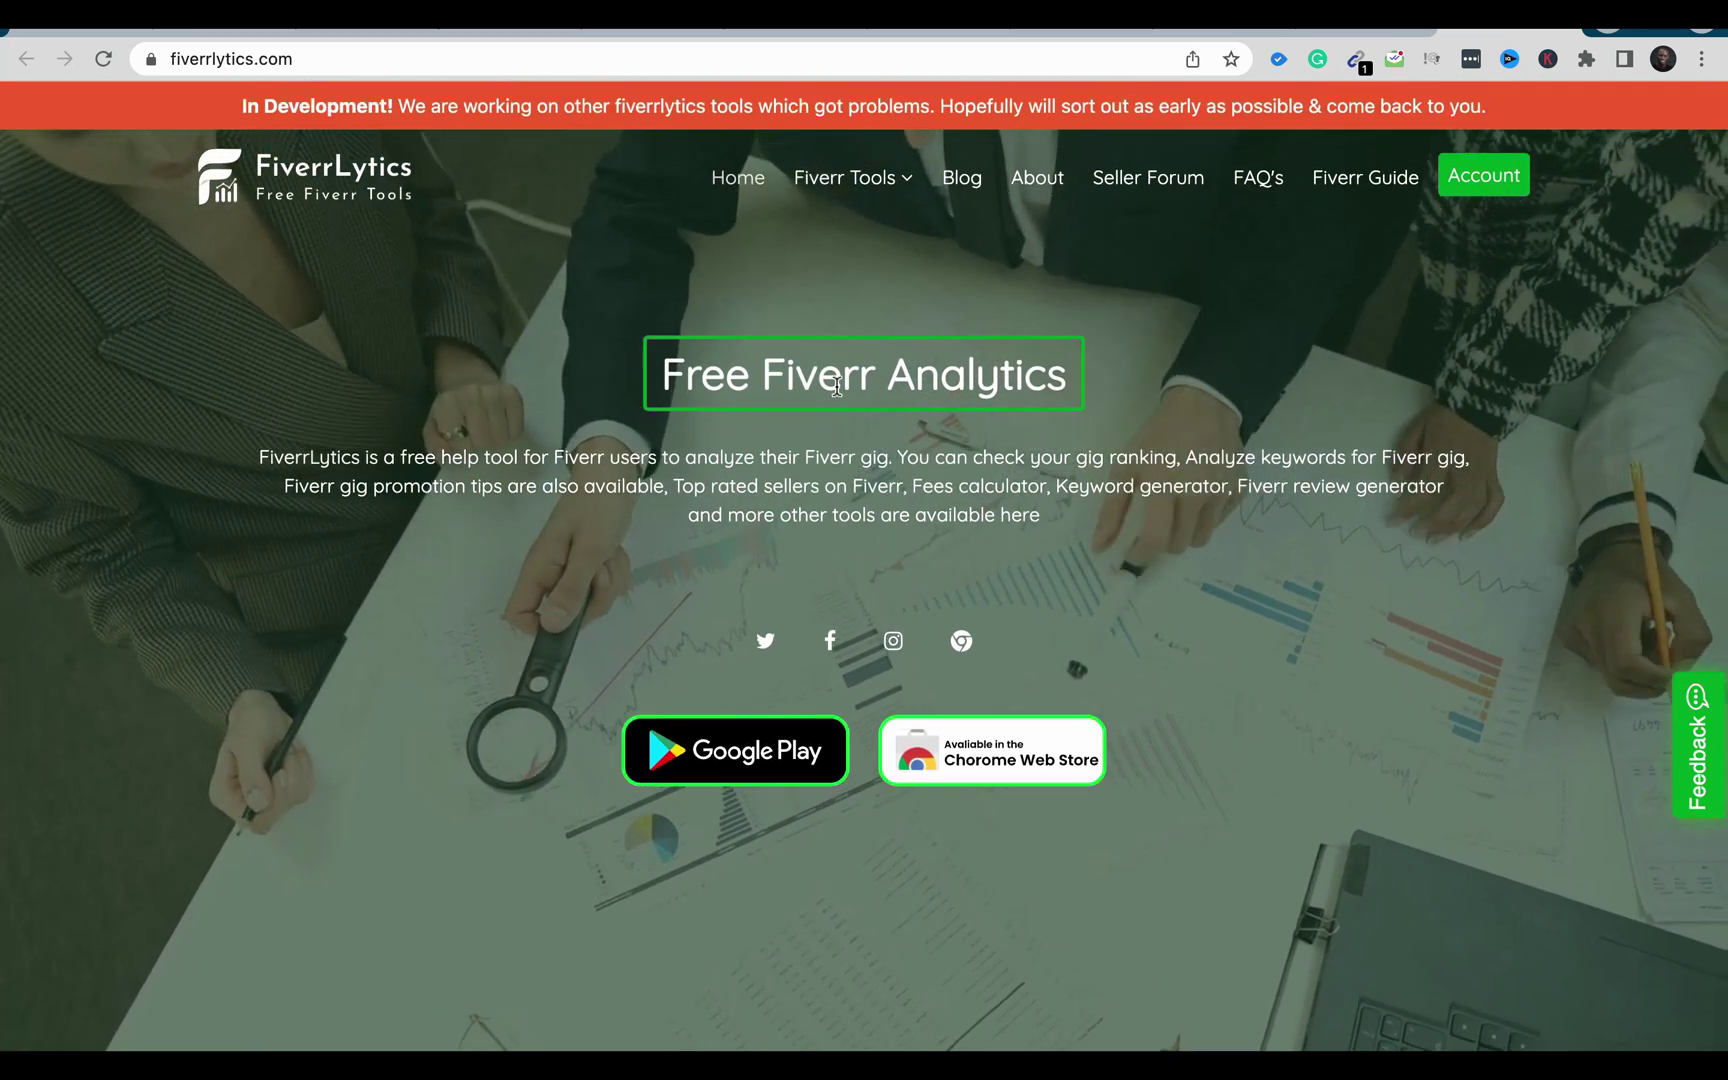
pyautogui.scroll(-4, 837, 388)
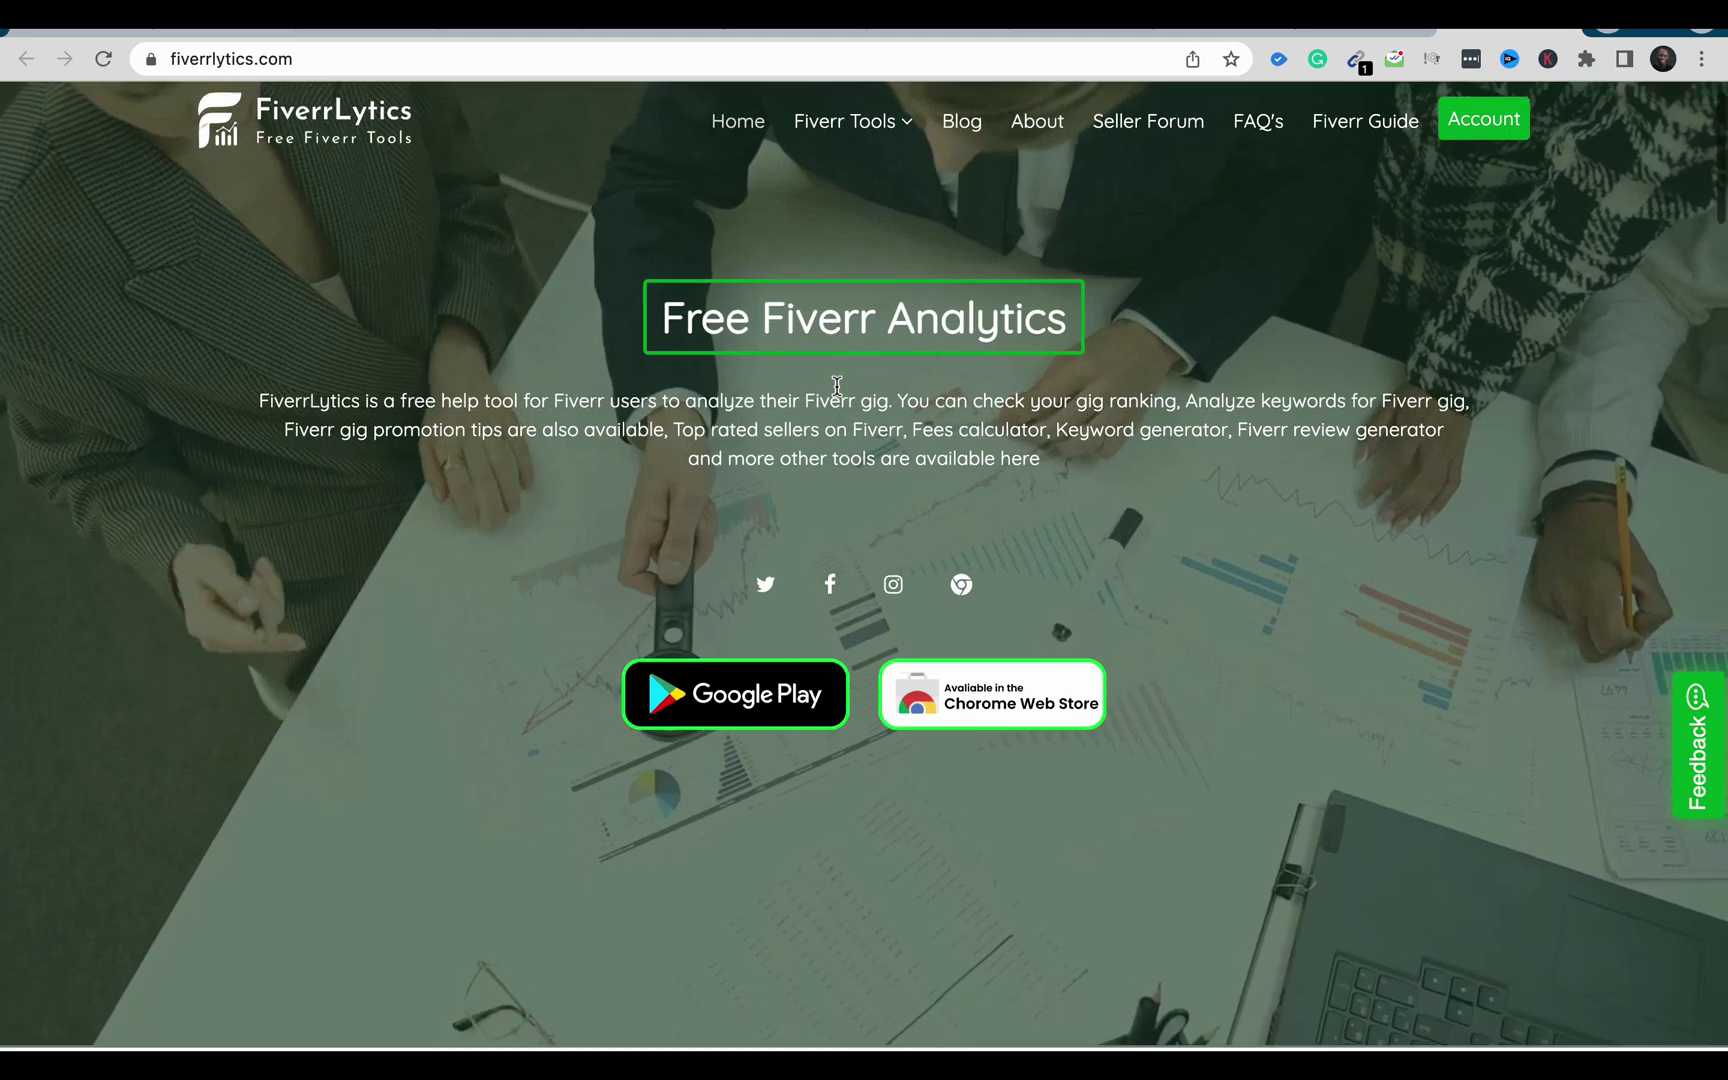
pyautogui.scroll(-10, 837, 390)
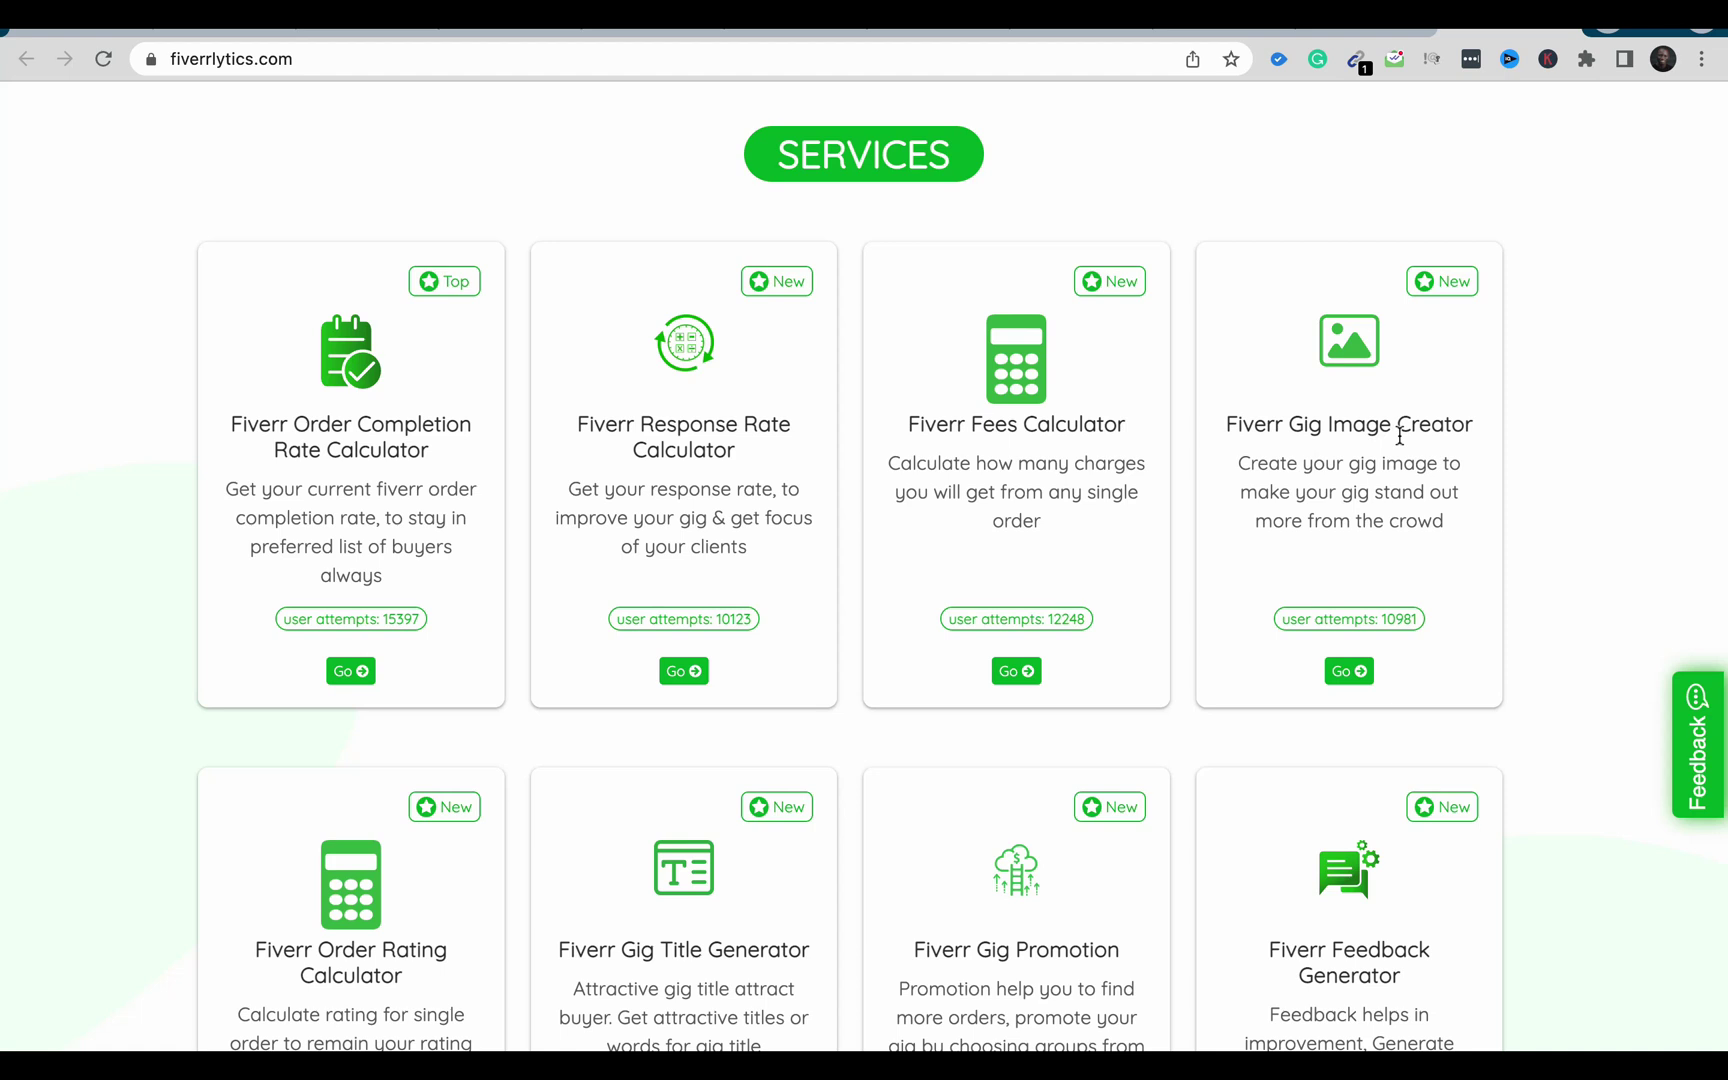
pyautogui.scroll(-3, 1399, 437)
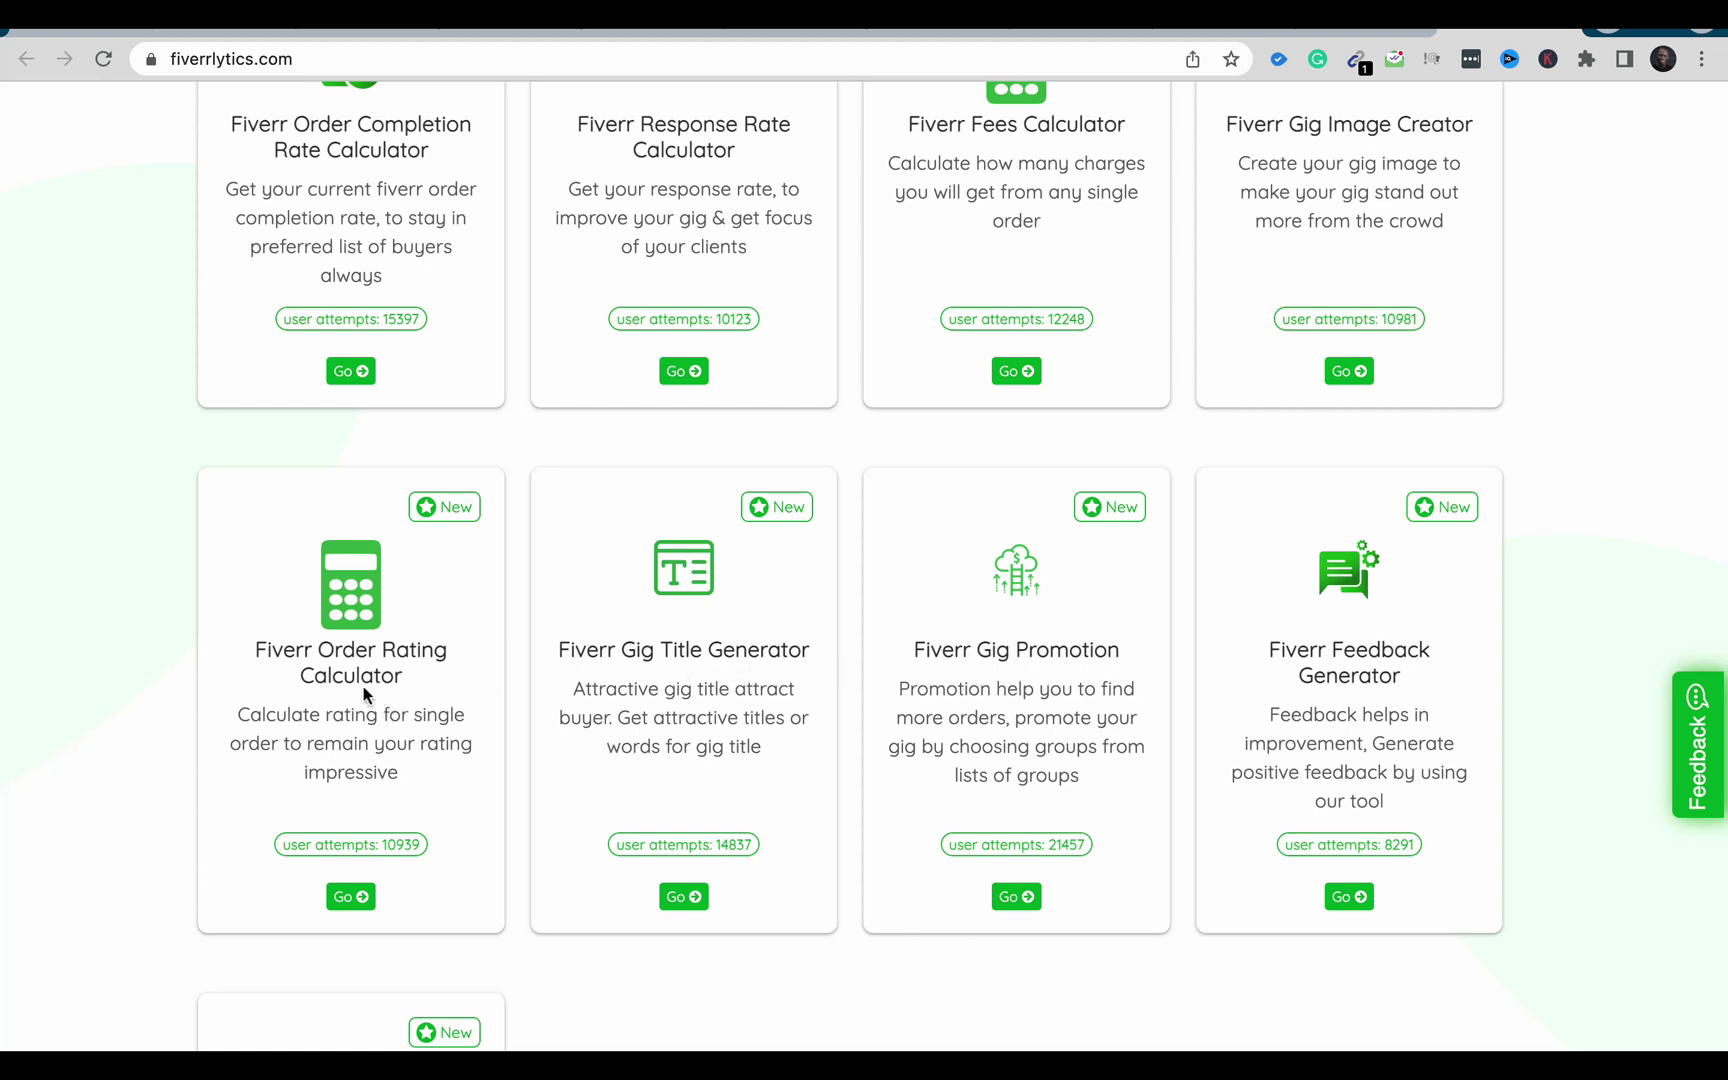
pyautogui.scroll(-4, 400, 676)
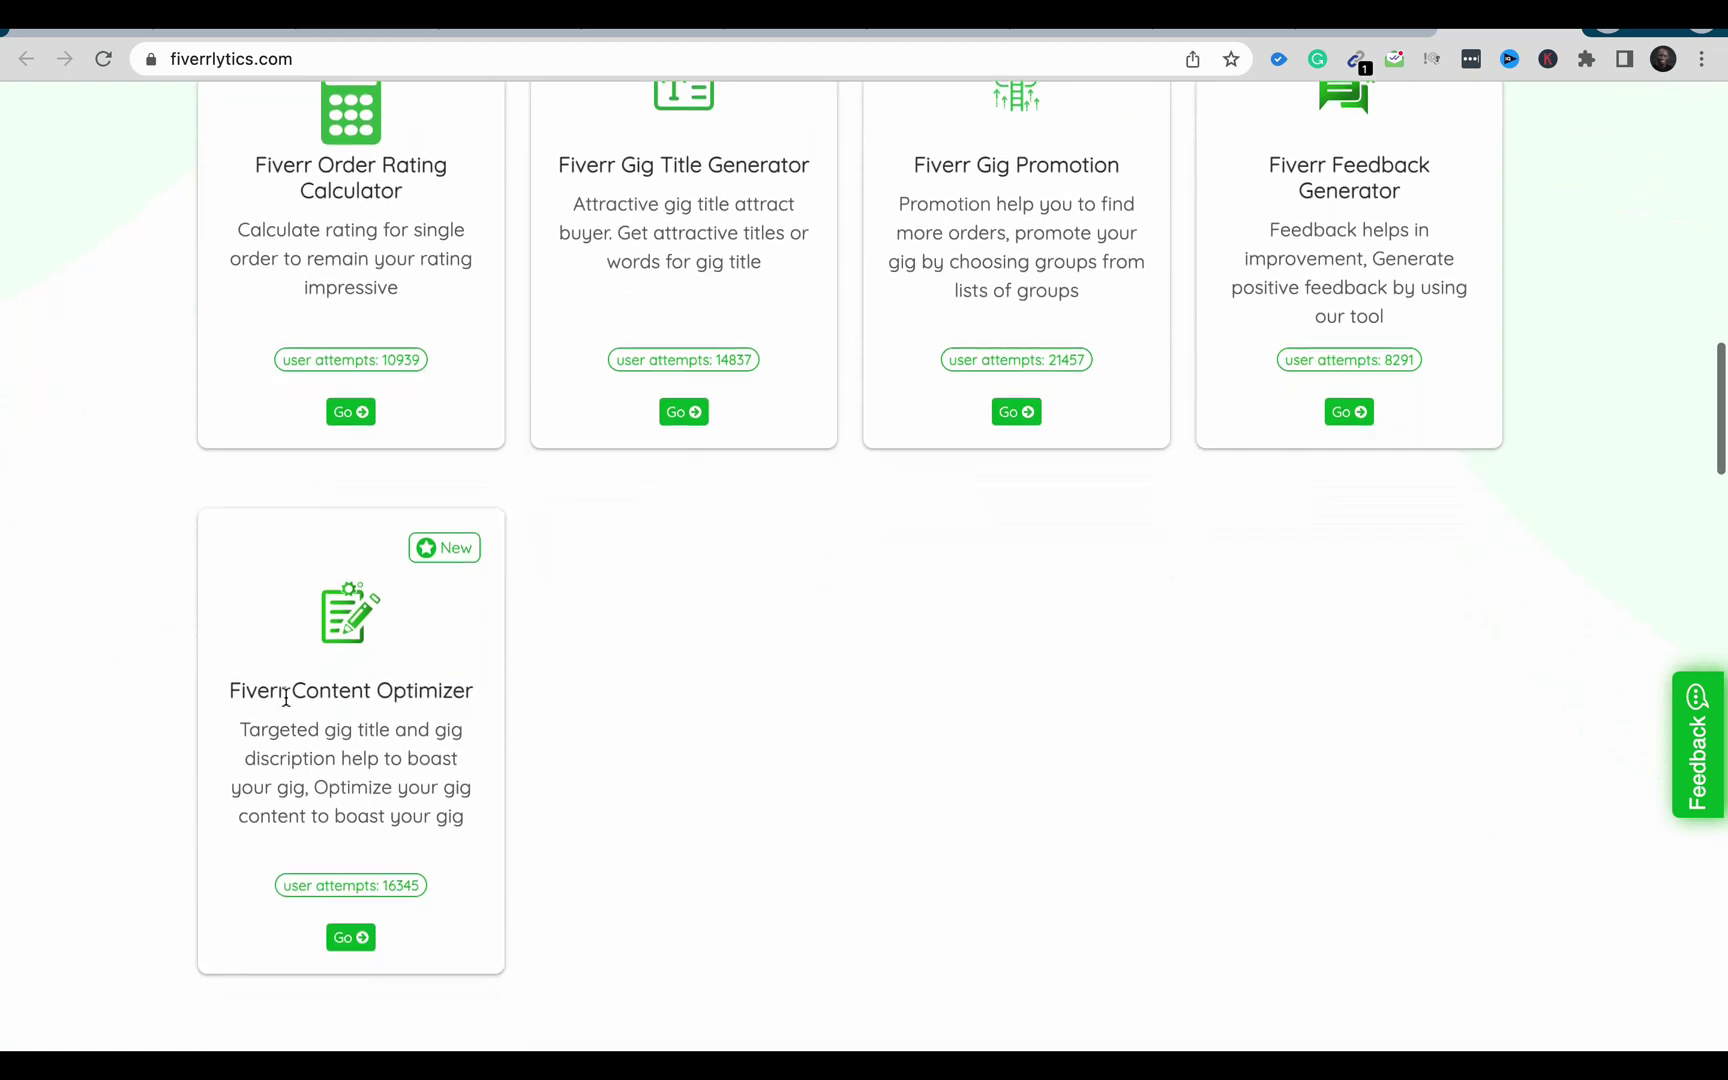
pyautogui.scroll(-3, 392, 690)
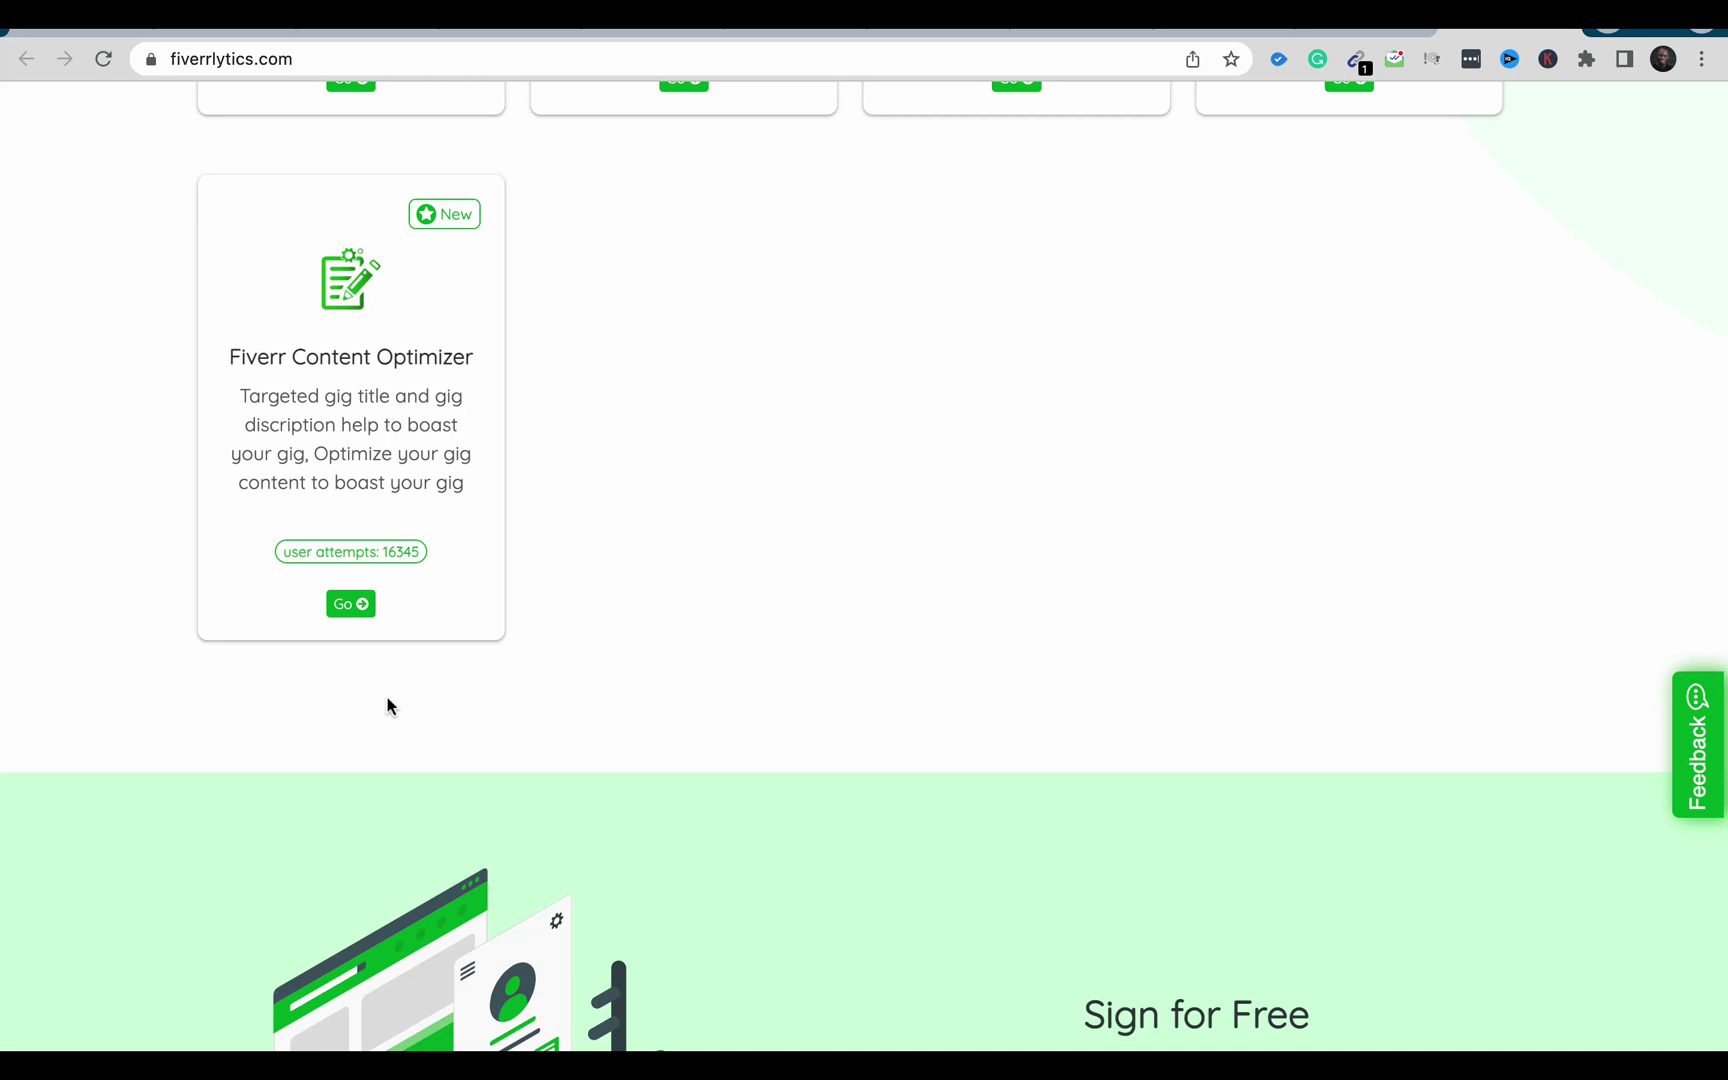
# Look over the FiverrLytics sign-up and "Why Fiverrlytics?" sections, and return to the Free Fiverr Analytics introduction.
pyautogui.scroll(-6, 387, 697)
pyautogui.scroll(-7, 388, 699)
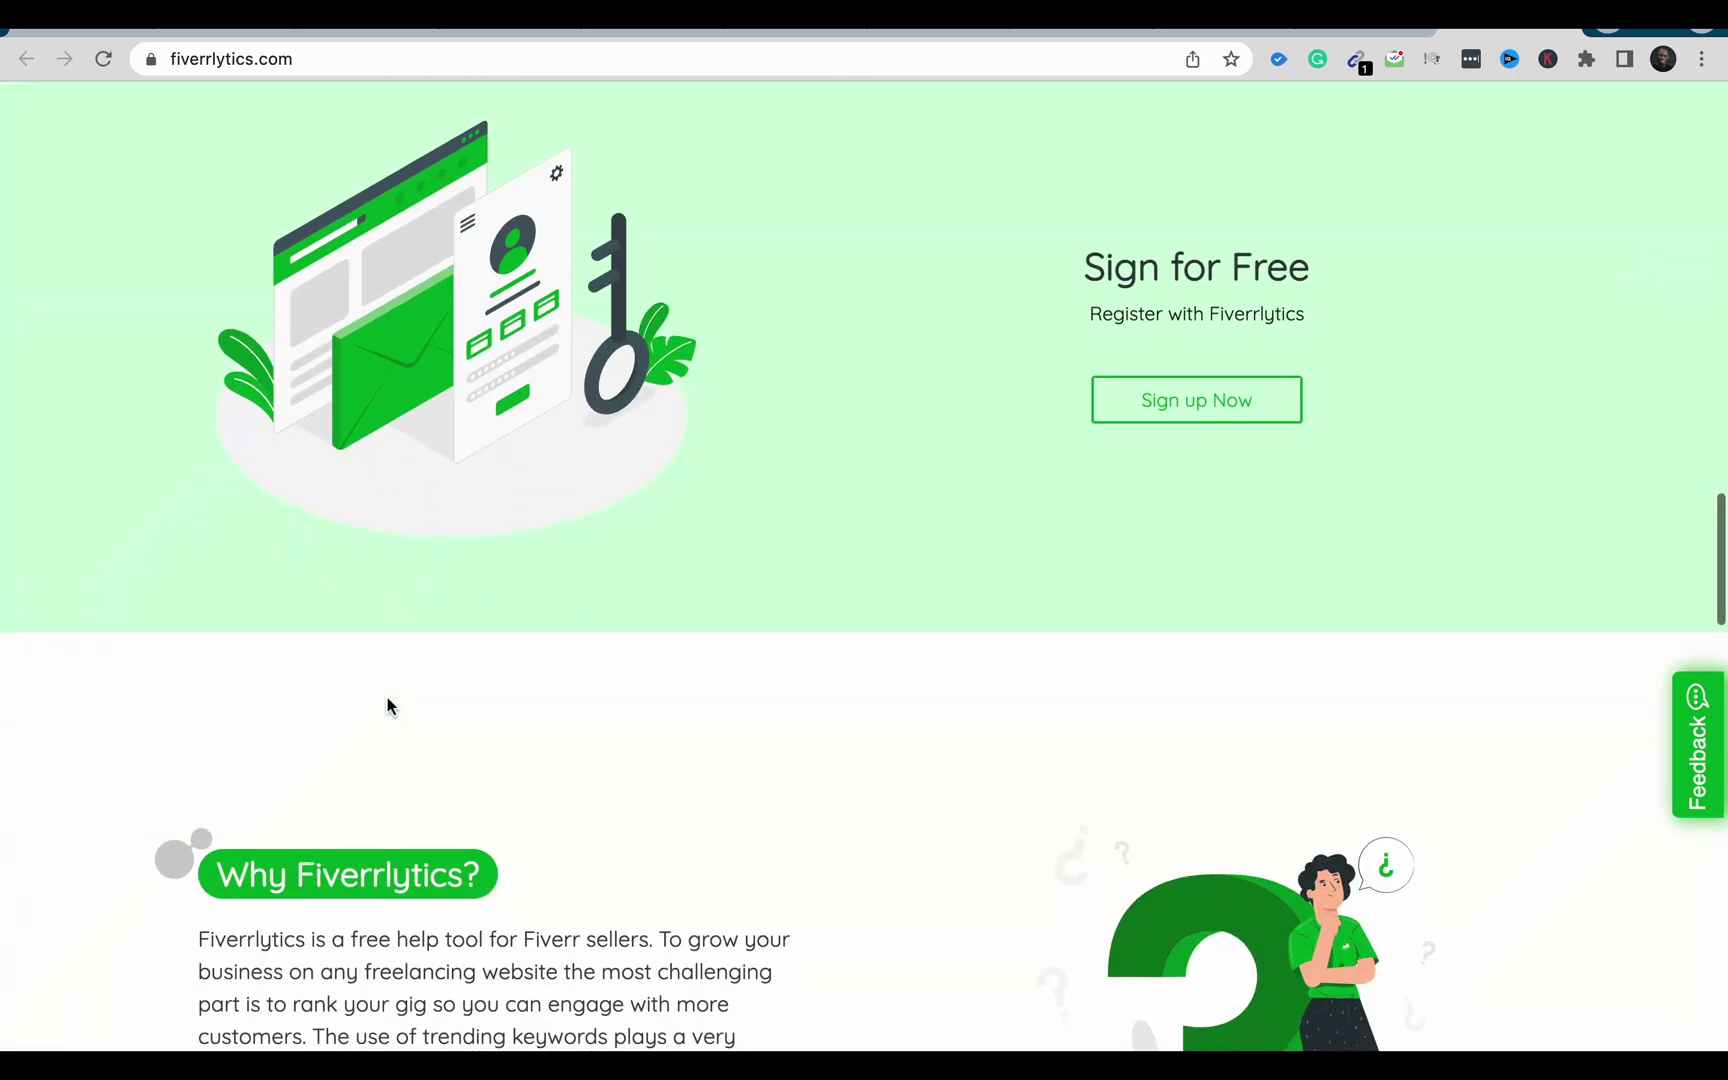
pyautogui.scroll(12, 388, 699)
pyautogui.scroll(15, 387, 697)
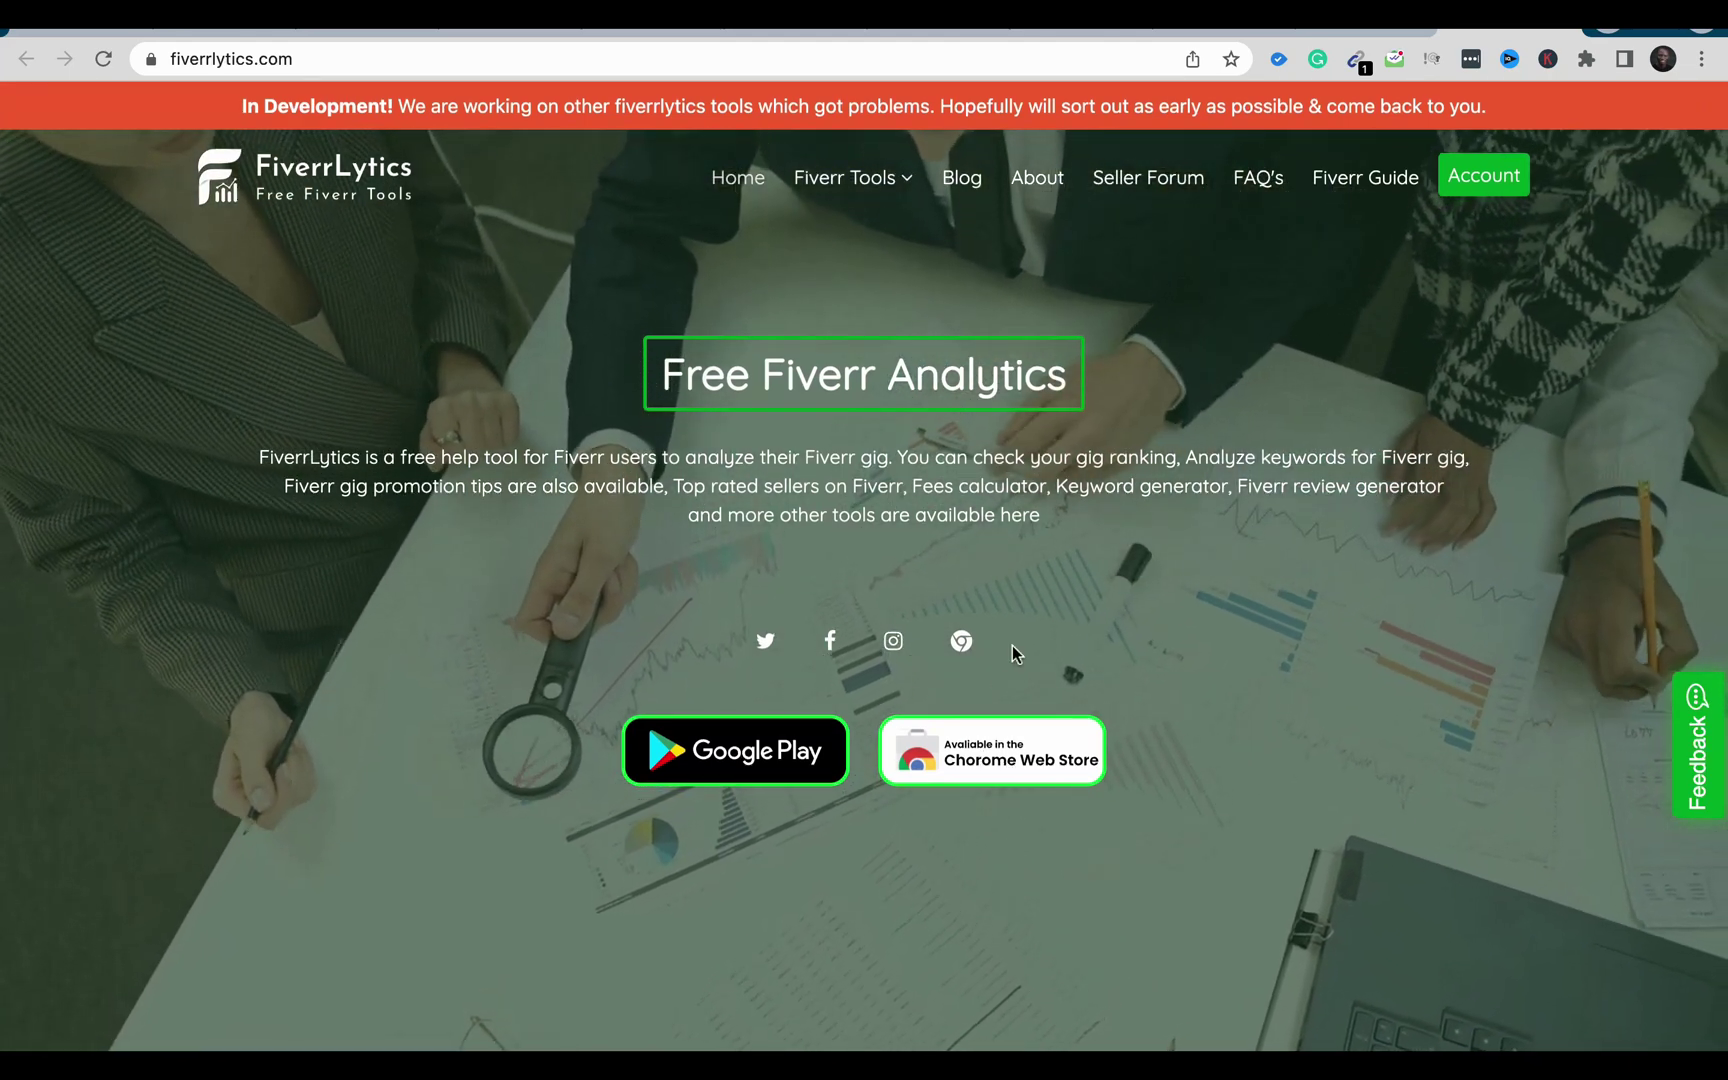
pyautogui.scroll(-2, 1013, 647)
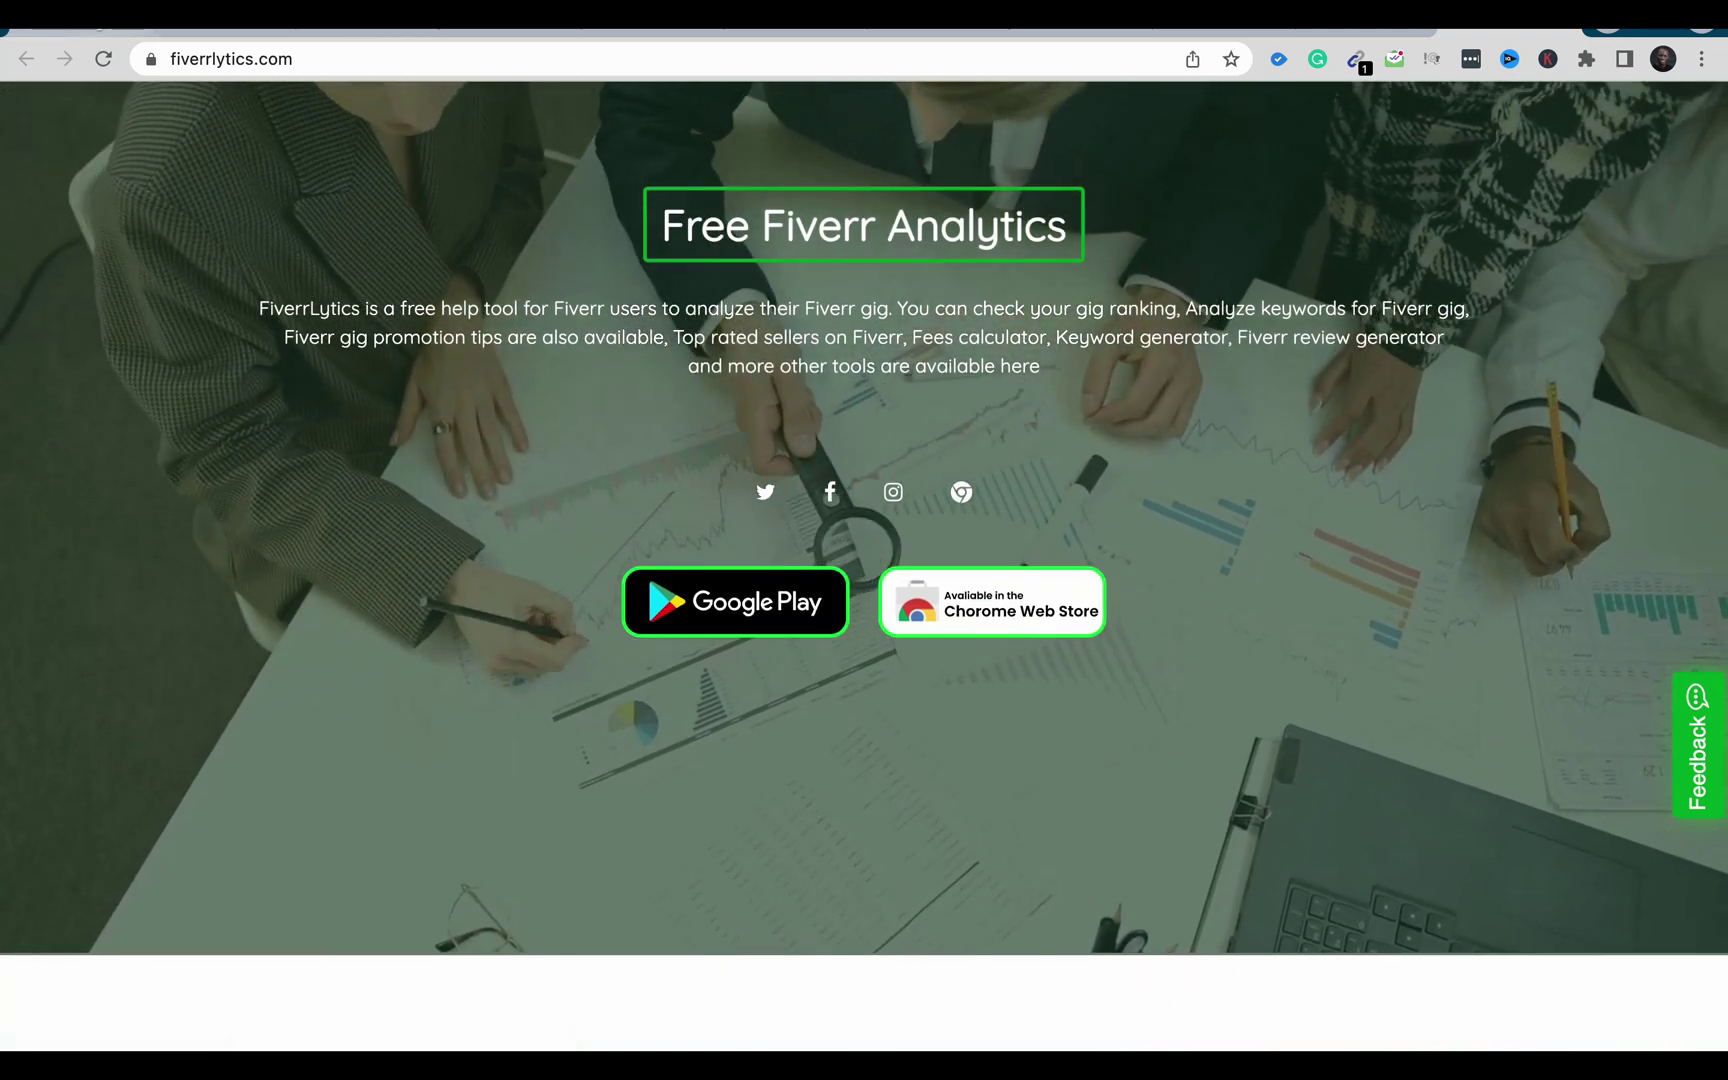
# Return to Fiverr's search results for "youtube manager" and view the Top Focus Keywords list.
pyautogui.click(98, 25)
pyautogui.scroll(10, 460, 421)
pyautogui.scroll(-1, 461, 414)
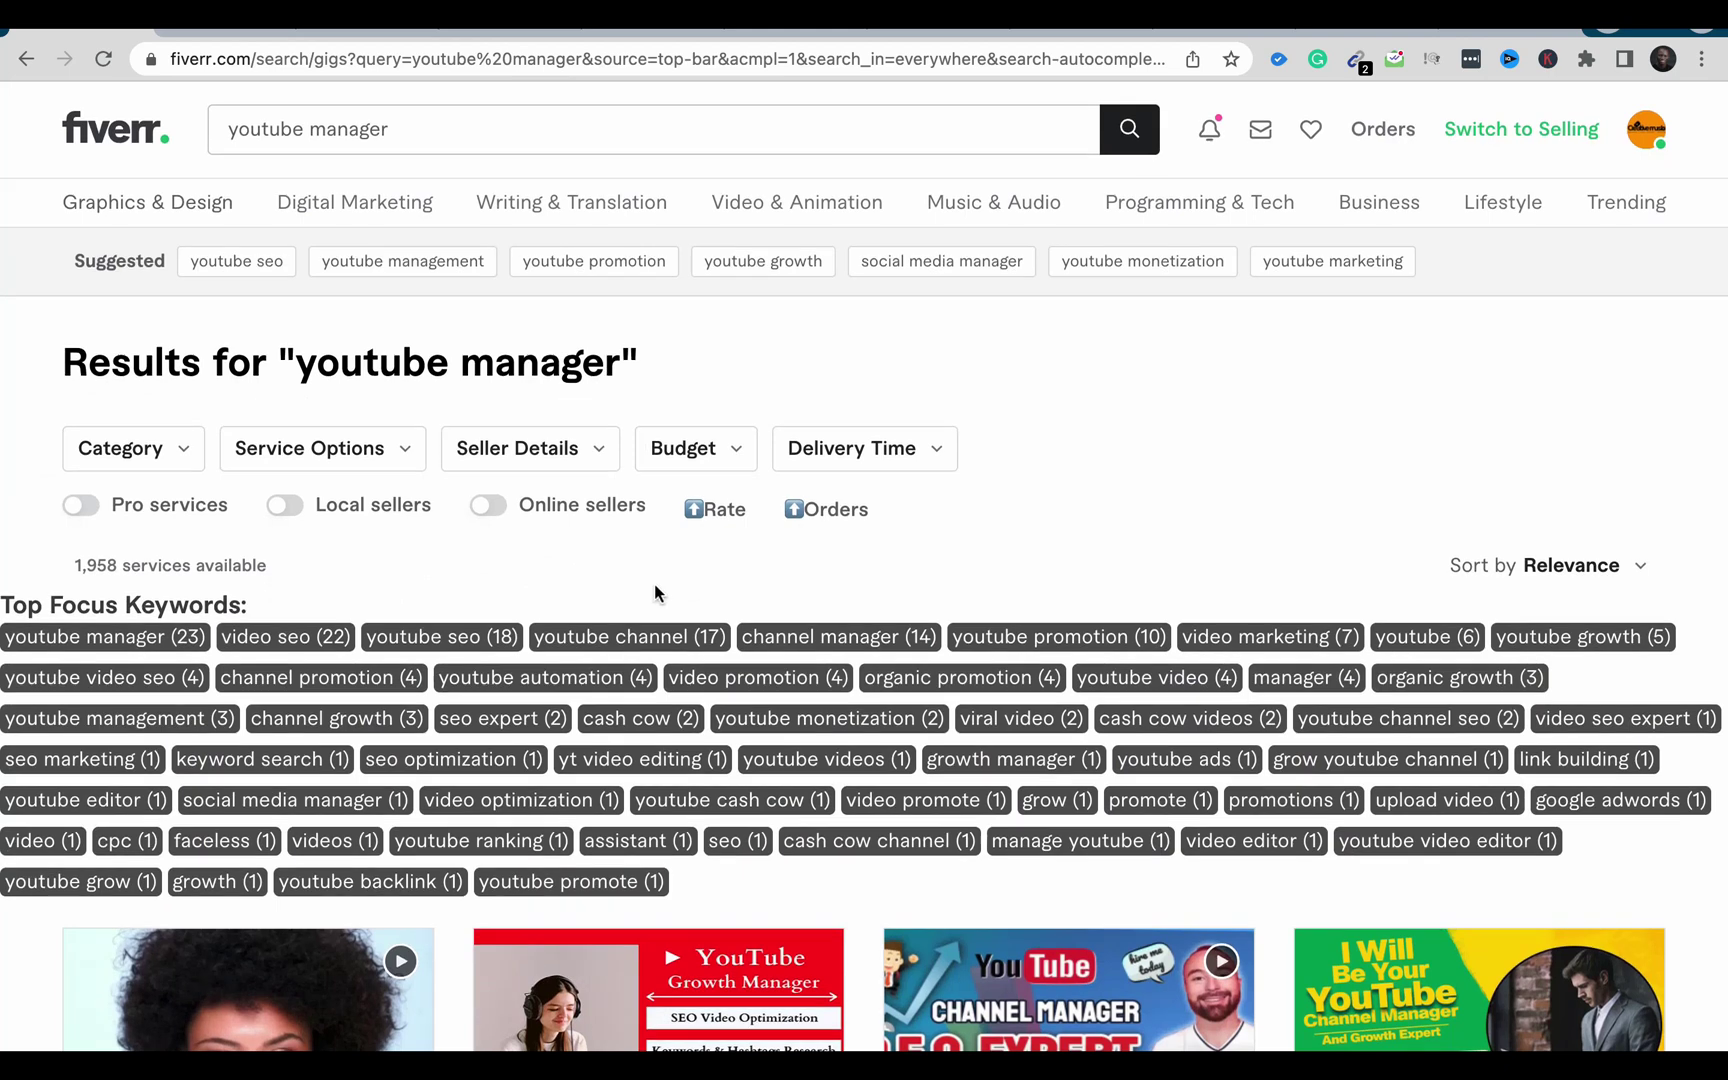